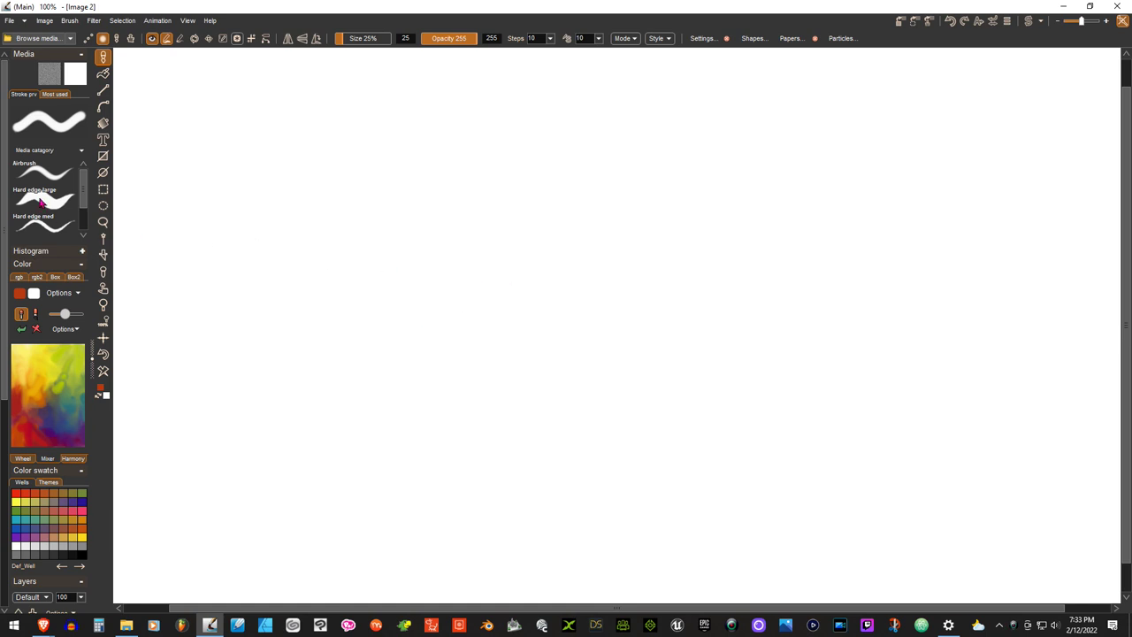
- Choose the Med. pencil brush preset from the Pencil media category
click(70, 38)
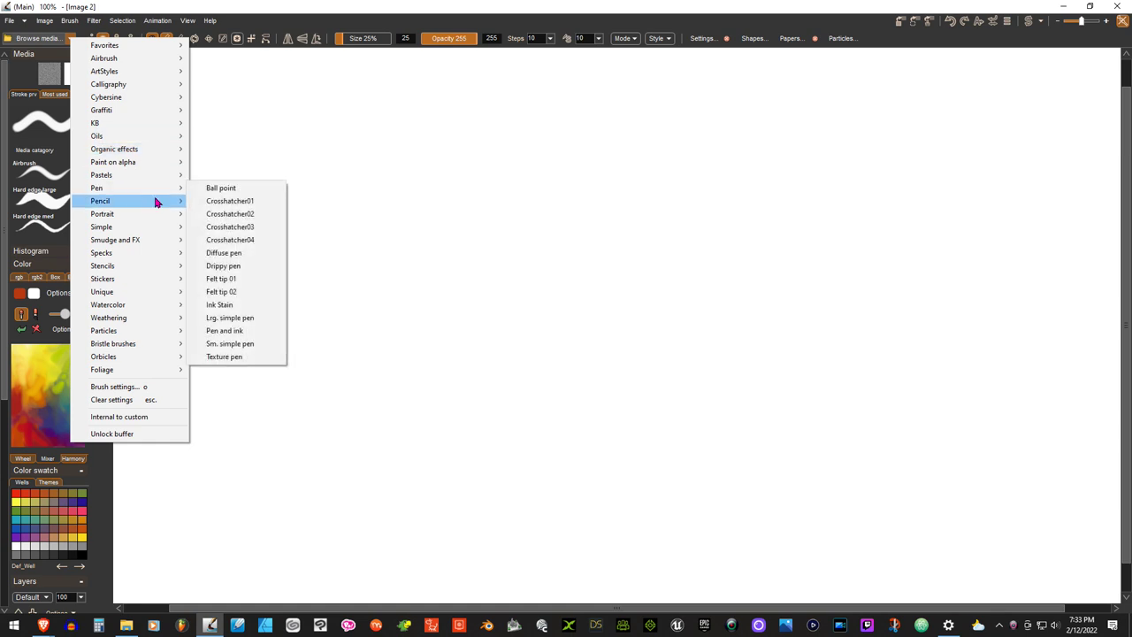
mouse_move(164, 203)
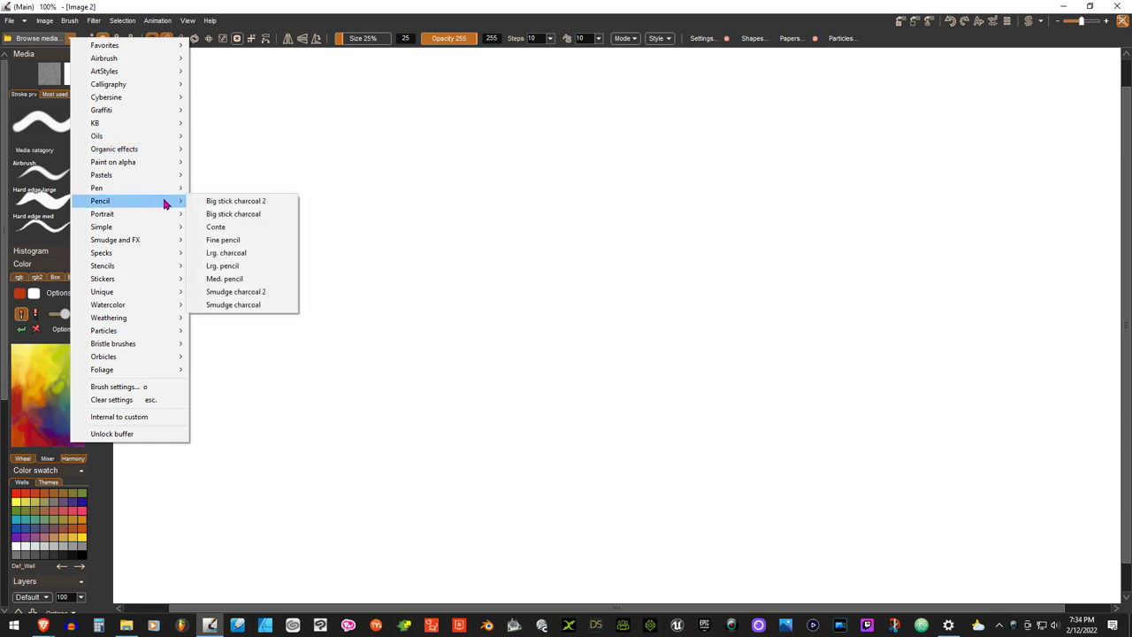
click(245, 277)
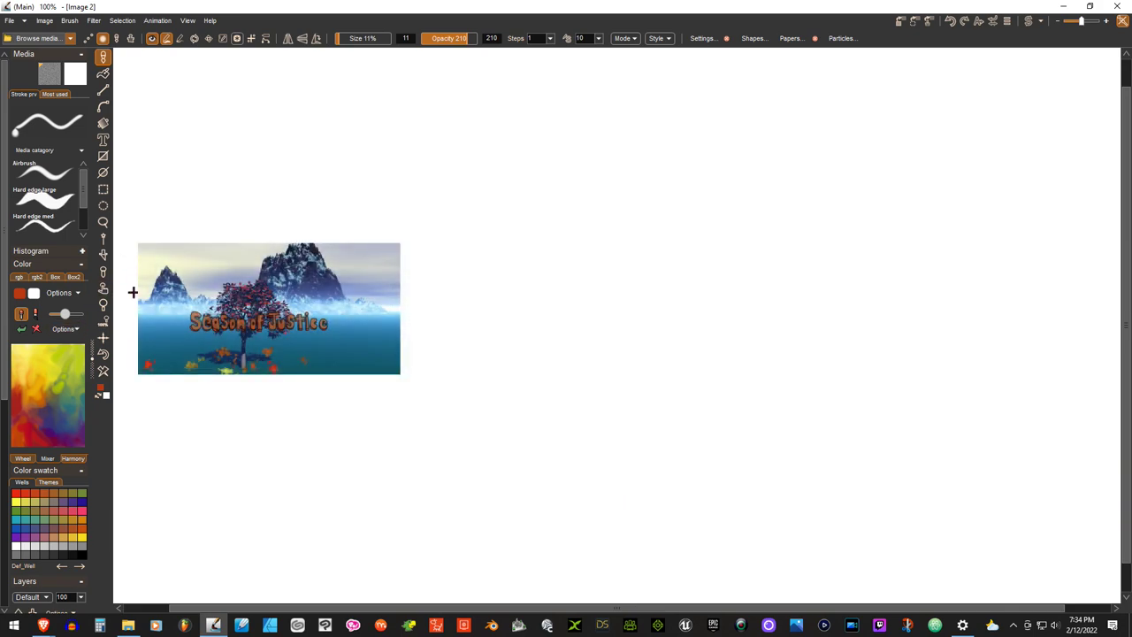
- Draw two faint, nearly horizontal guide lines across the full width of the paper on Layer 1, one high and one low
key(ctrl+0)
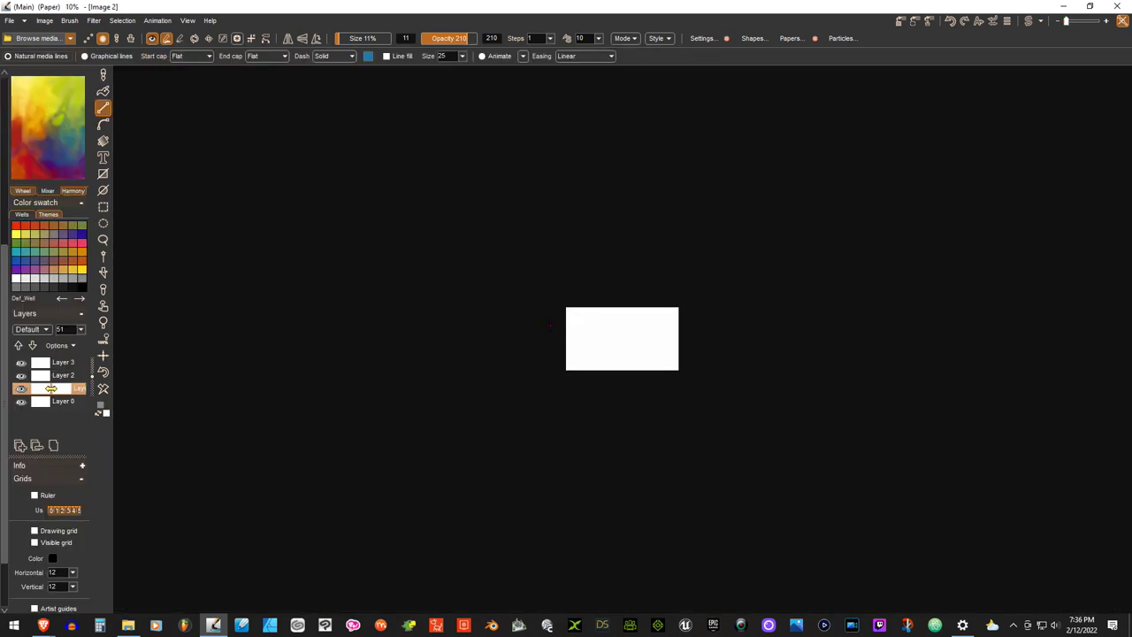
drag(551, 321, 695, 324)
drag(550, 356, 687, 352)
key(ctrl+0)
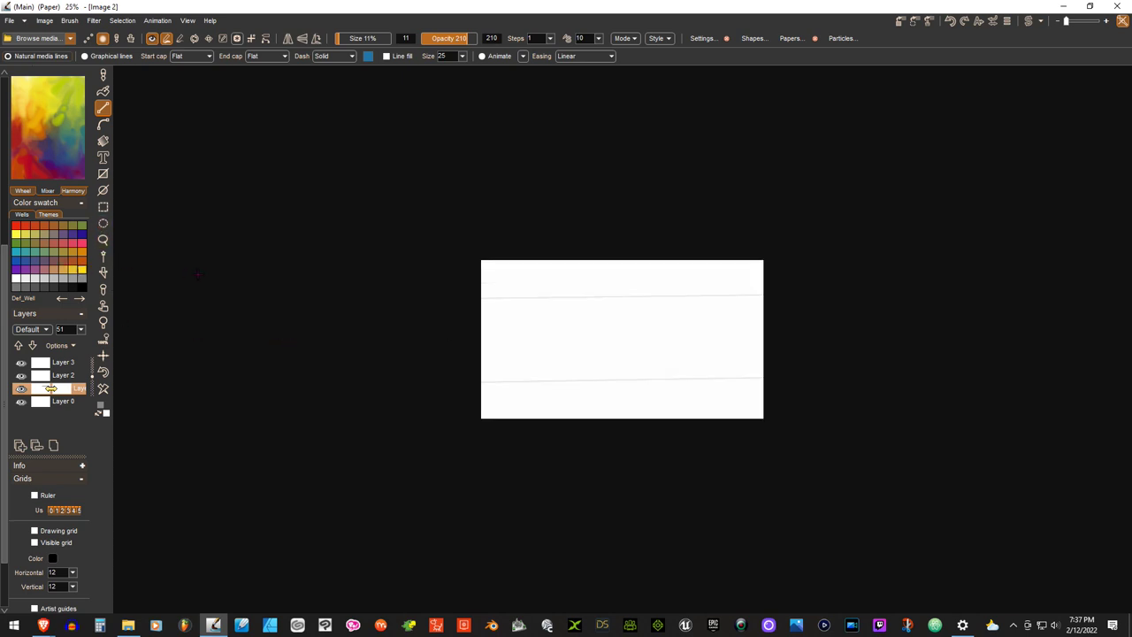
- Try to sketch the outlined letters "Tin" and the start of the next word freehand on Layer 1 between the guide lines
click(99, 75)
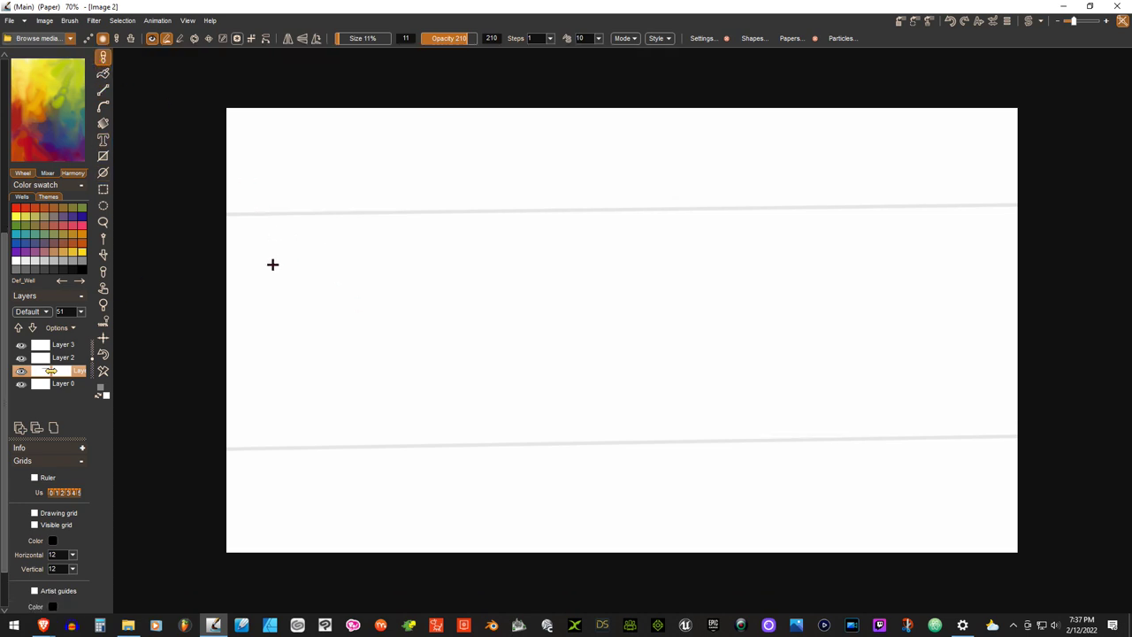
click(249, 231)
click(246, 233)
drag(250, 262, 250, 291)
click(251, 231)
mouse_move(250, 234)
mouse_down()
mouse_move(347, 226)
mouse_move(360, 280)
mouse_move(323, 287)
mouse_move(334, 376)
mouse_move(290, 386)
mouse_move(289, 287)
mouse_move(262, 290)
mouse_up()
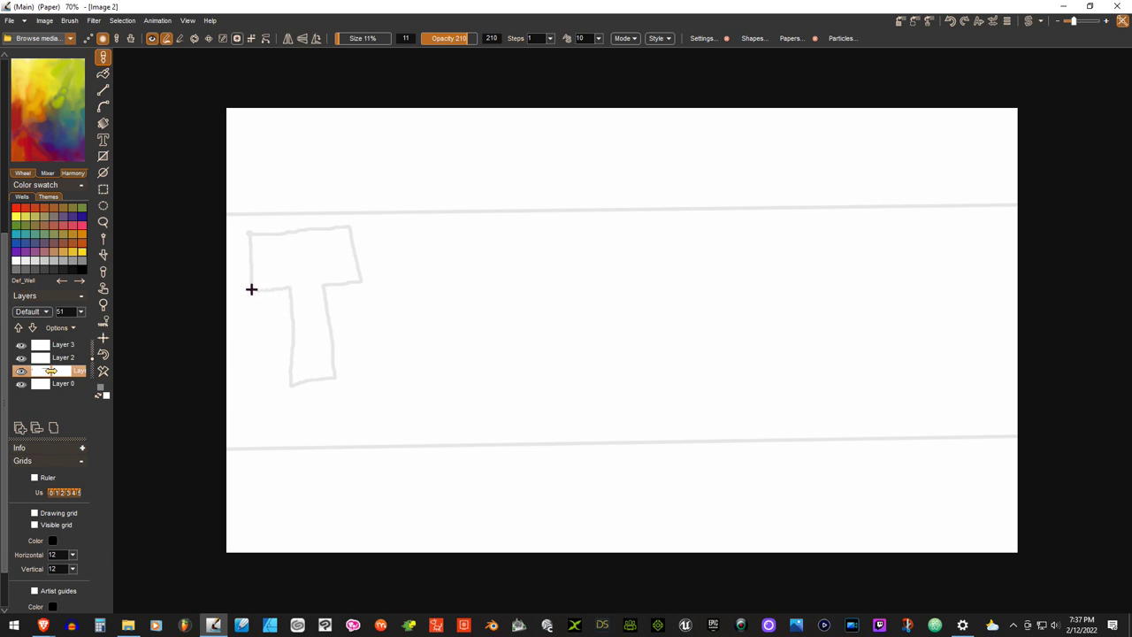
mouse_move(377, 274)
mouse_down()
mouse_move(375, 366)
mouse_move(412, 361)
mouse_move(403, 301)
mouse_move(382, 276)
mouse_up()
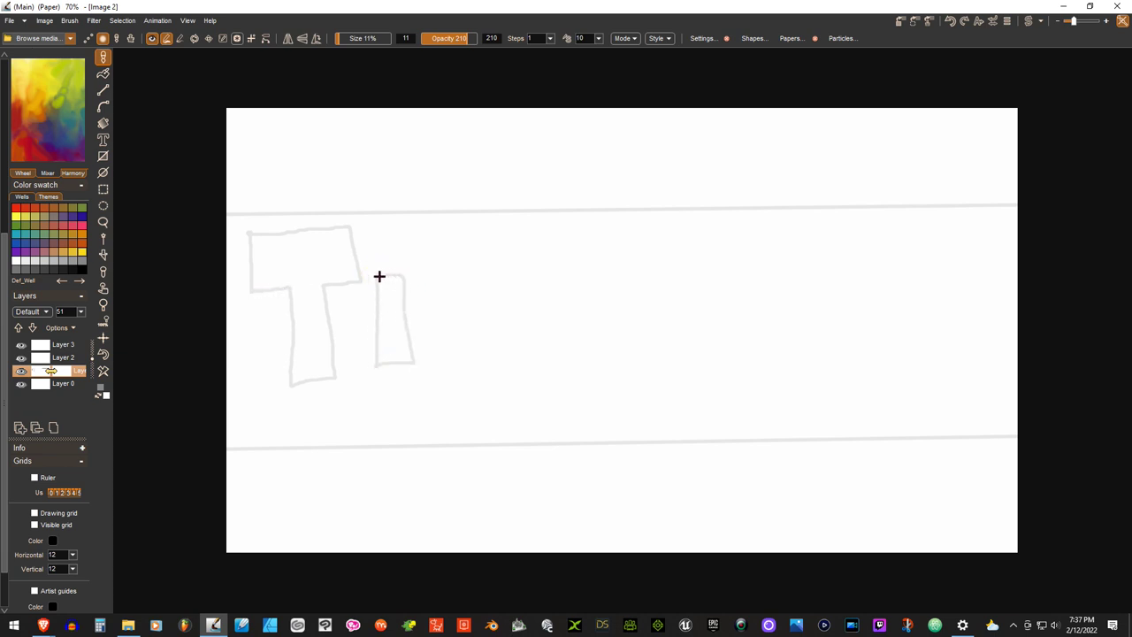
mouse_move(392, 237)
mouse_down()
mouse_move(375, 242)
mouse_move(376, 253)
mouse_move(397, 253)
mouse_move(387, 239)
mouse_up()
mouse_move(449, 351)
mouse_down()
mouse_move(424, 253)
mouse_move(438, 248)
mouse_move(442, 270)
mouse_move(477, 262)
mouse_move(499, 317)
mouse_move(499, 335)
mouse_move(455, 335)
mouse_up()
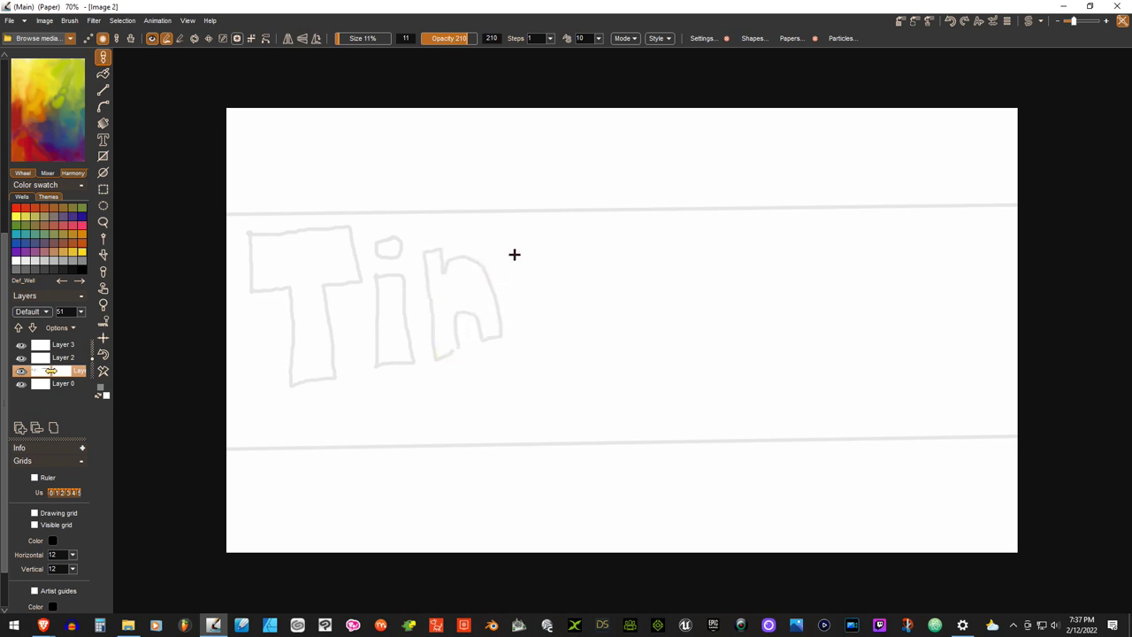
drag(539, 262, 545, 334)
- Undo the freehand lettering strokes on Layer 1, keeping the two guide lines
click(103, 354)
click(103, 354)
click(102, 353)
click(102, 354)
click(103, 354)
click(102, 353)
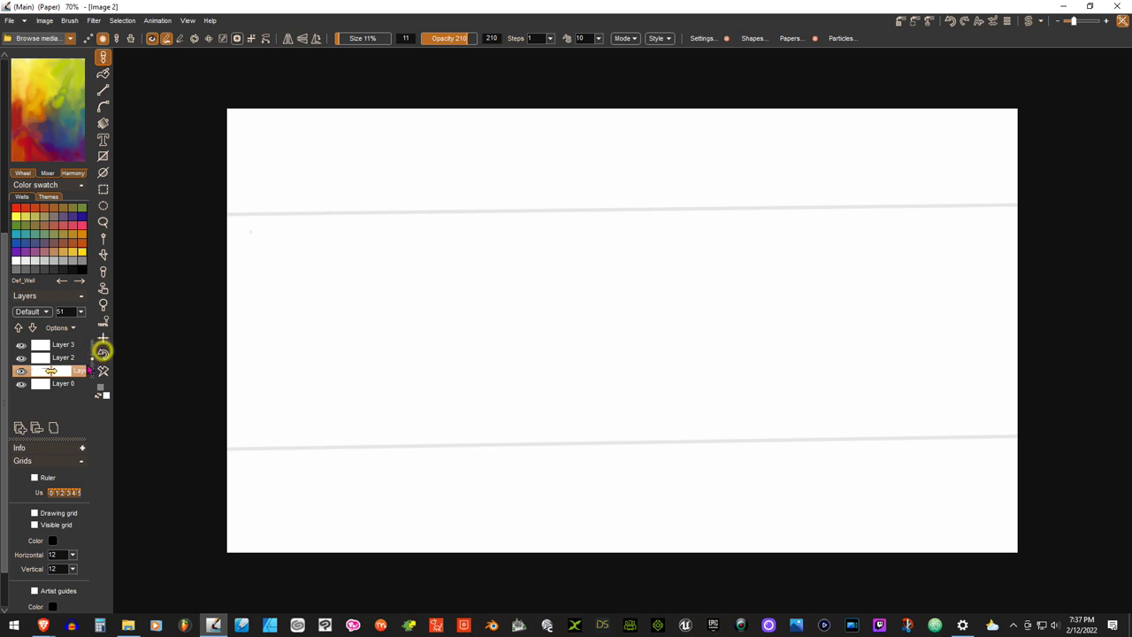
- Make Layer 2 the active layer and toggle Layer 1's visibility off and back on
click(62, 357)
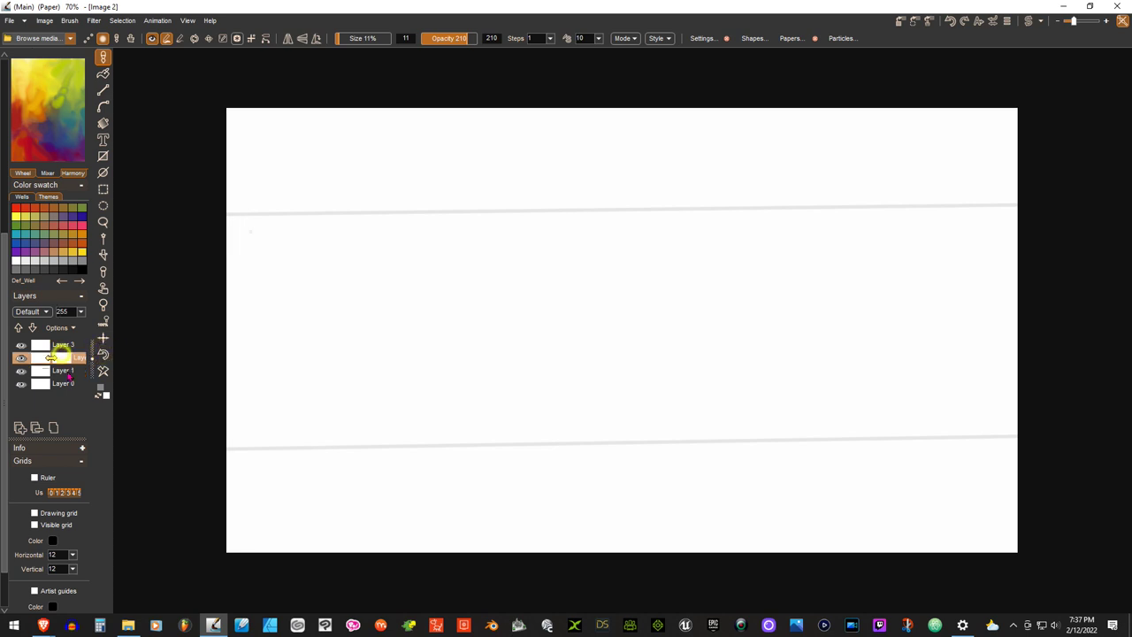
click(20, 370)
click(21, 371)
- Try to sketch the outlined letters "Tin Roo" between the guide lines on Layer 2, and clear the layer
mouse_move(256, 238)
mouse_down()
mouse_move(289, 238)
mouse_move(344, 235)
mouse_move(357, 275)
mouse_move(315, 276)
mouse_move(323, 368)
mouse_move(286, 374)
mouse_move(287, 278)
mouse_move(256, 260)
mouse_up()
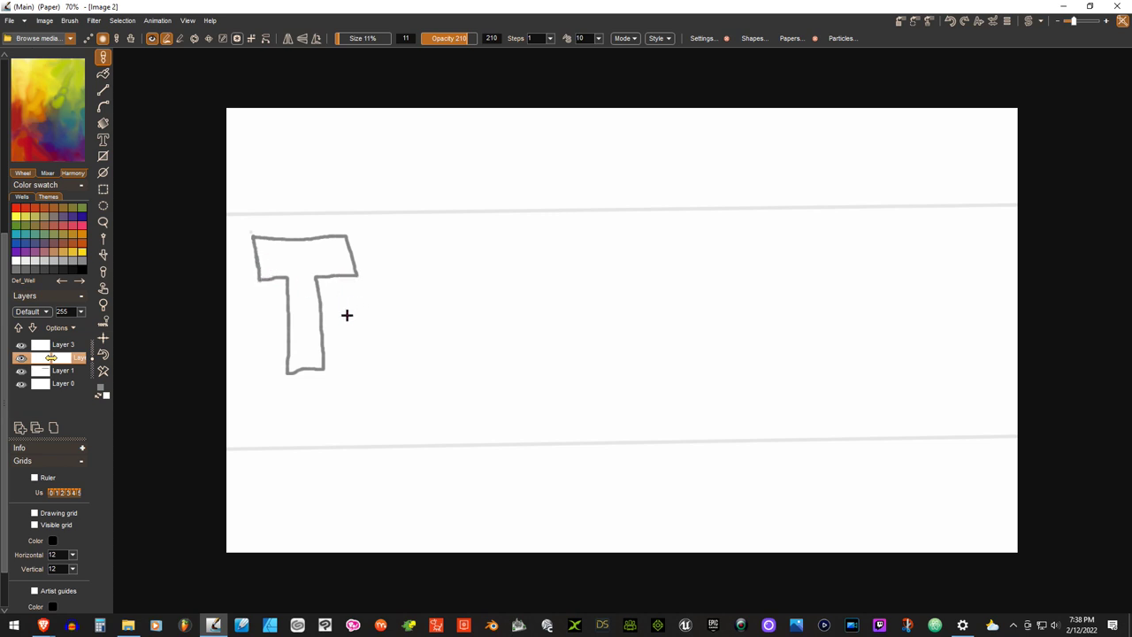
mouse_move(344, 307)
mouse_down()
mouse_move(344, 362)
mouse_move(374, 356)
mouse_move(361, 298)
mouse_move(338, 303)
mouse_up()
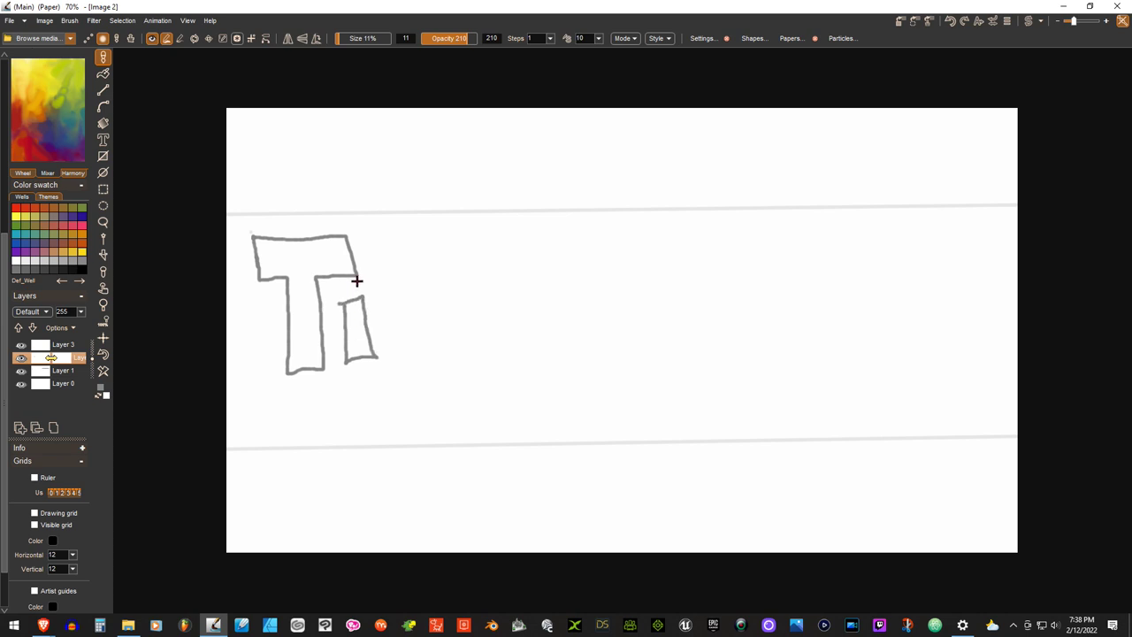
mouse_move(350, 262)
mouse_down()
mouse_move(357, 294)
mouse_move(335, 274)
mouse_up()
mouse_move(396, 347)
mouse_down()
mouse_move(383, 283)
mouse_move(398, 279)
mouse_move(404, 299)
mouse_move(416, 280)
mouse_move(447, 335)
mouse_move(436, 339)
mouse_move(425, 314)
mouse_move(397, 351)
mouse_up()
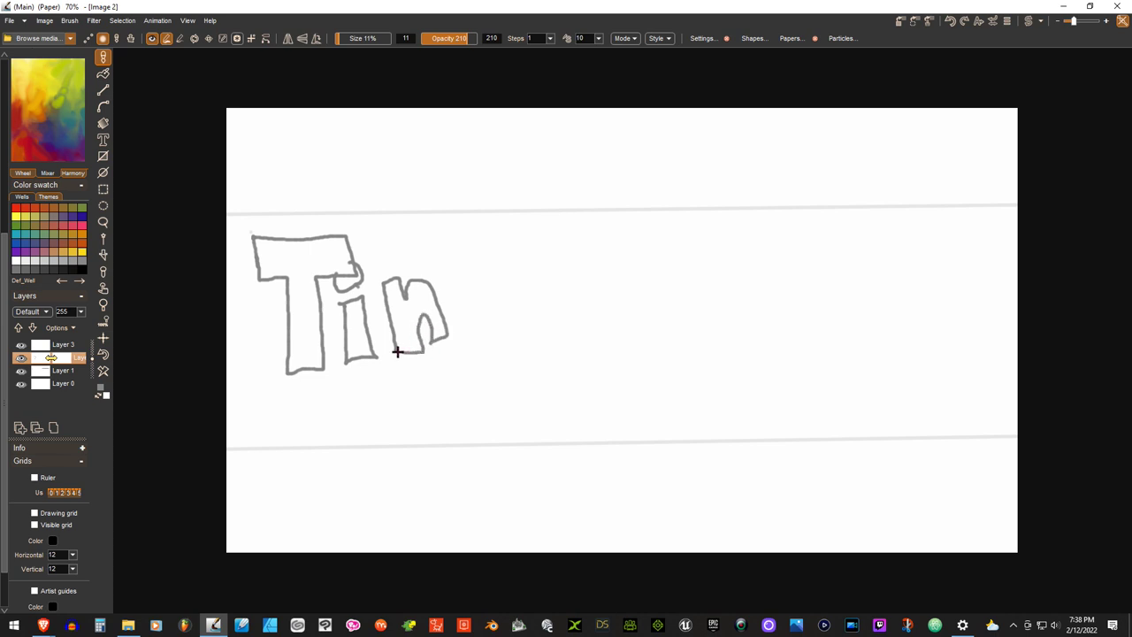
mouse_move(500, 254)
mouse_down()
mouse_move(507, 332)
mouse_move(529, 252)
mouse_move(557, 290)
mouse_move(546, 303)
mouse_move(576, 342)
mouse_move(553, 347)
mouse_move(540, 324)
mouse_move(534, 357)
mouse_move(506, 336)
mouse_up()
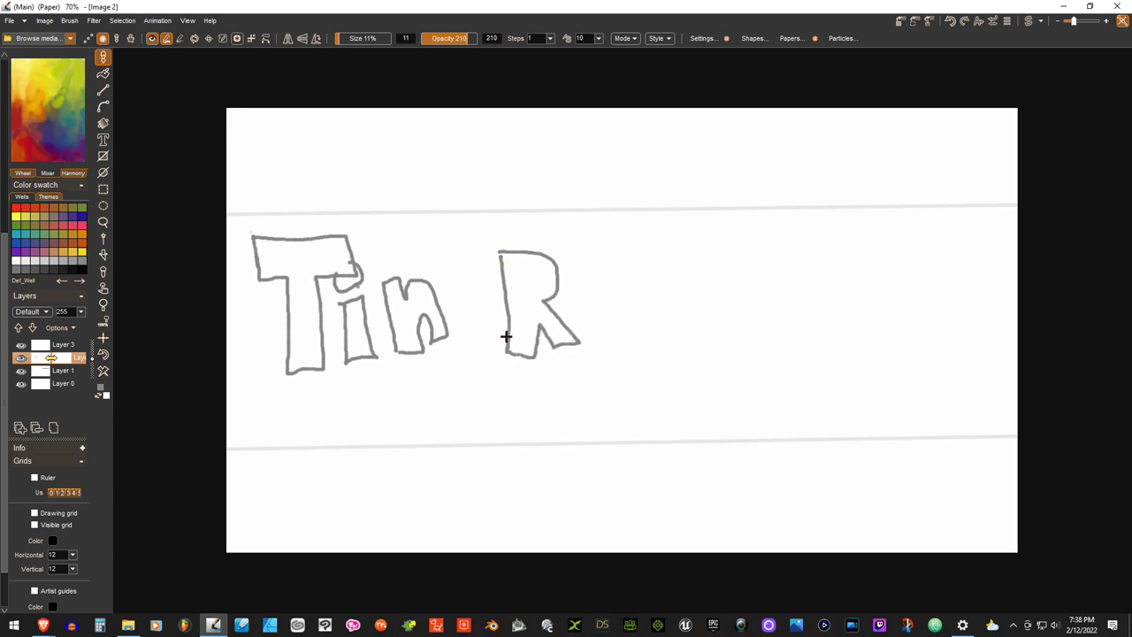
mouse_move(529, 268)
mouse_down()
mouse_move(536, 277)
mouse_move(528, 271)
mouse_up()
click(558, 285)
mouse_move(562, 284)
mouse_down()
mouse_move(601, 294)
mouse_move(585, 329)
mouse_up()
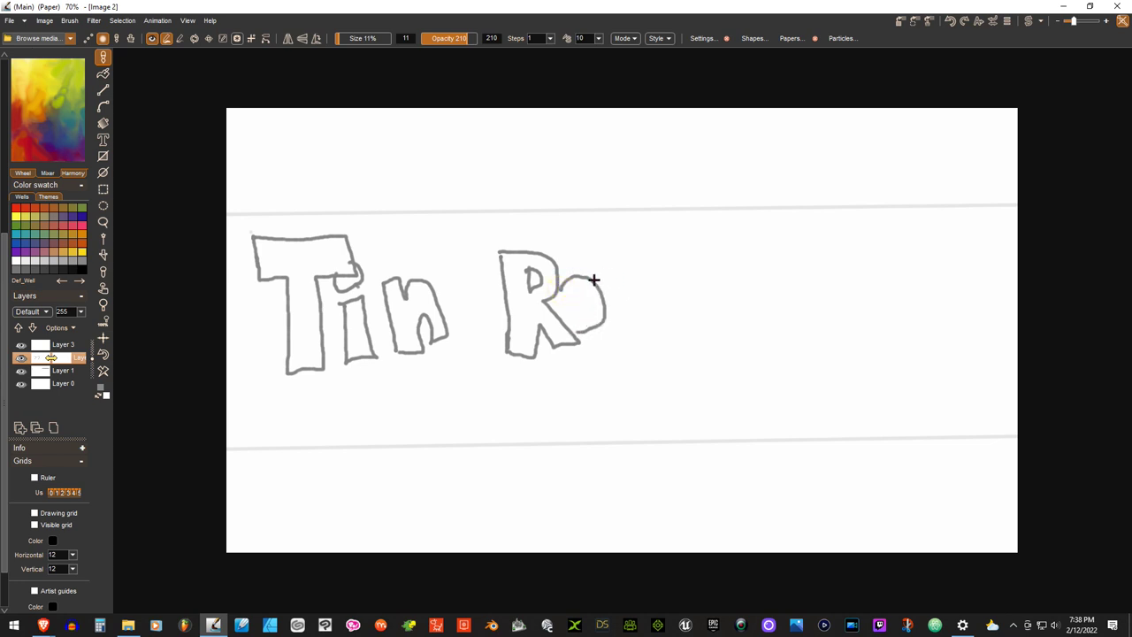
mouse_move(595, 279)
mouse_down()
mouse_move(634, 277)
mouse_move(655, 295)
mouse_move(653, 320)
mouse_move(604, 327)
mouse_up()
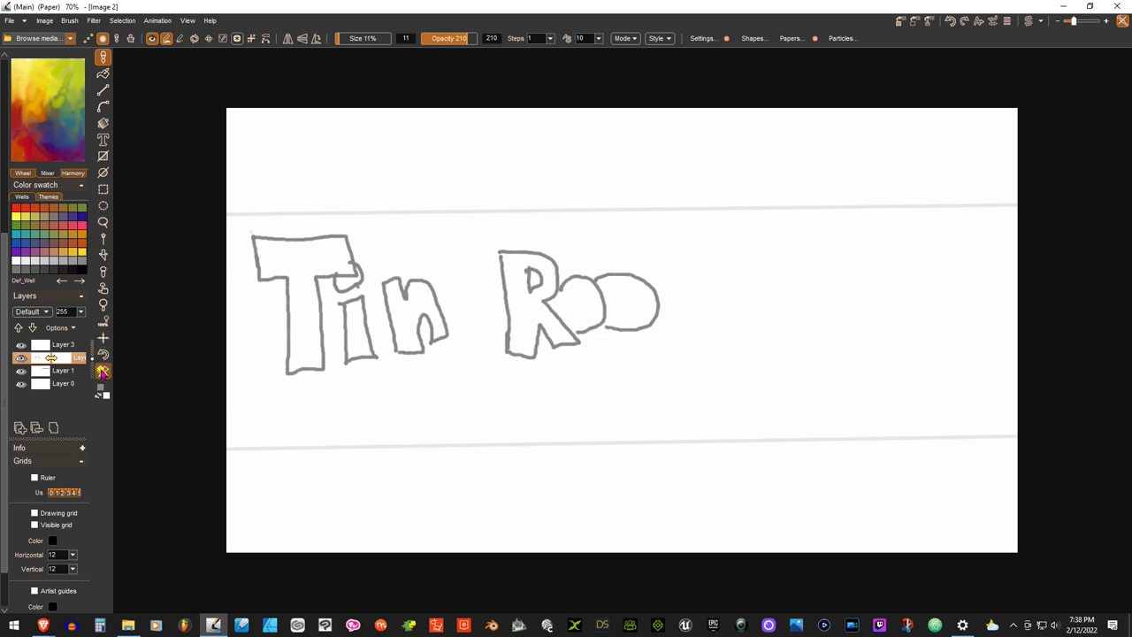
click(103, 370)
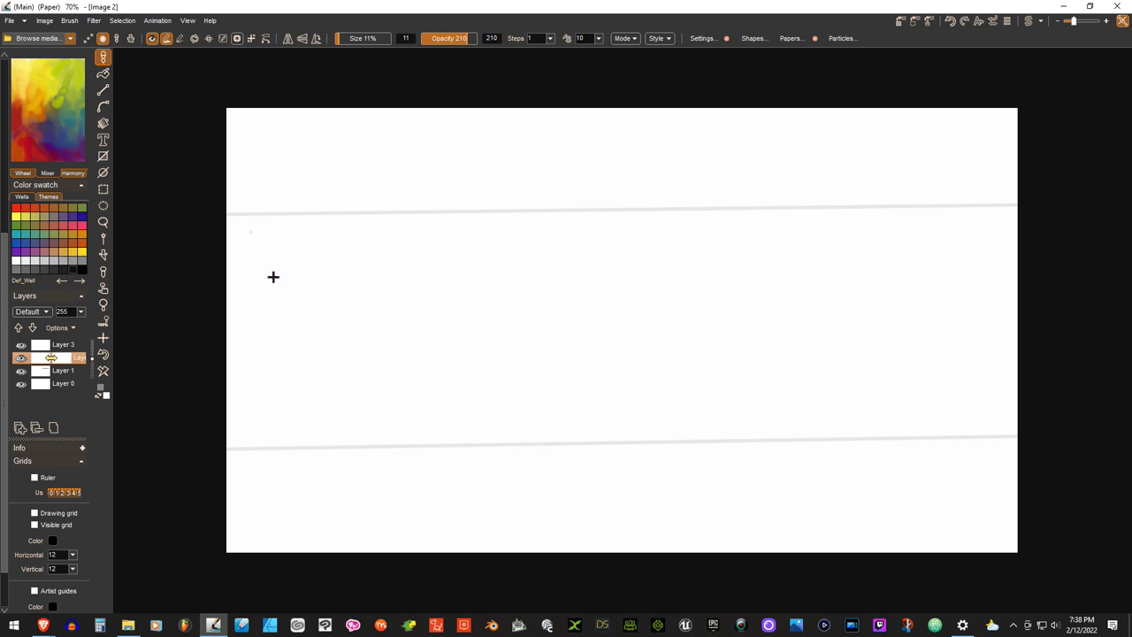
- Try rounded bubble-style letters "Ti" between the guide lines on Layer 2, and undo the strokes
mouse_move(292, 280)
mouse_down()
mouse_move(259, 278)
mouse_move(256, 258)
mouse_move(308, 247)
mouse_move(383, 257)
mouse_move(381, 279)
mouse_move(338, 289)
mouse_move(333, 407)
mouse_move(309, 381)
mouse_move(295, 283)
mouse_up()
mouse_move(344, 325)
mouse_down()
mouse_move(369, 316)
mouse_move(377, 399)
mouse_move(357, 394)
mouse_move(341, 347)
mouse_up()
mouse_move(354, 300)
mouse_down()
mouse_move(368, 281)
mouse_move(347, 299)
mouse_move(338, 285)
mouse_up()
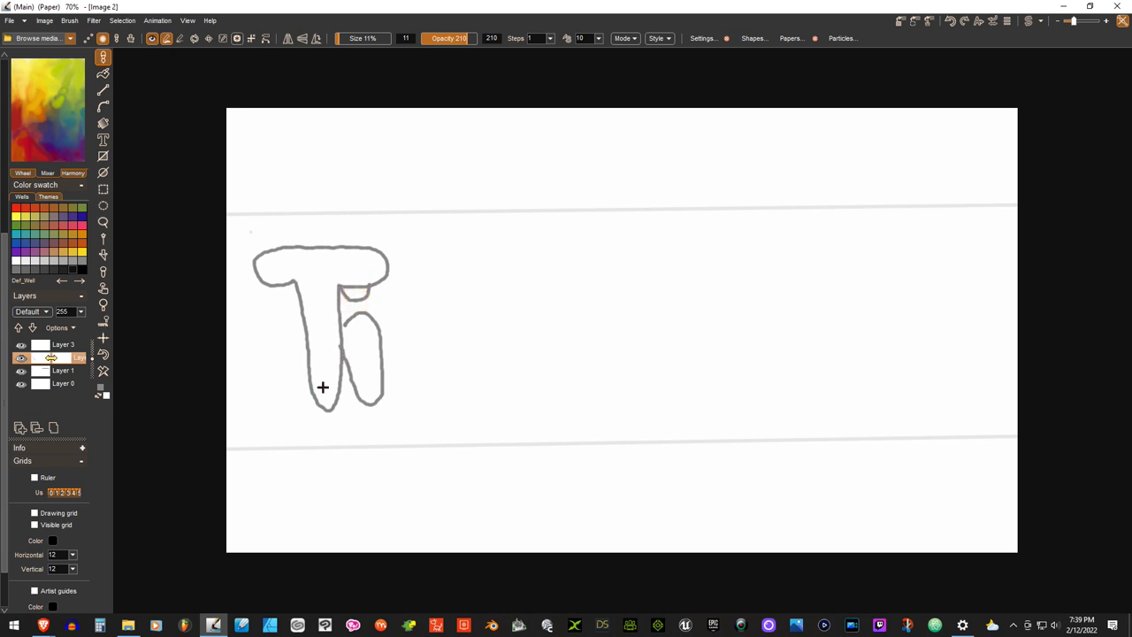
click(103, 353)
click(103, 353)
click(102, 353)
click(103, 353)
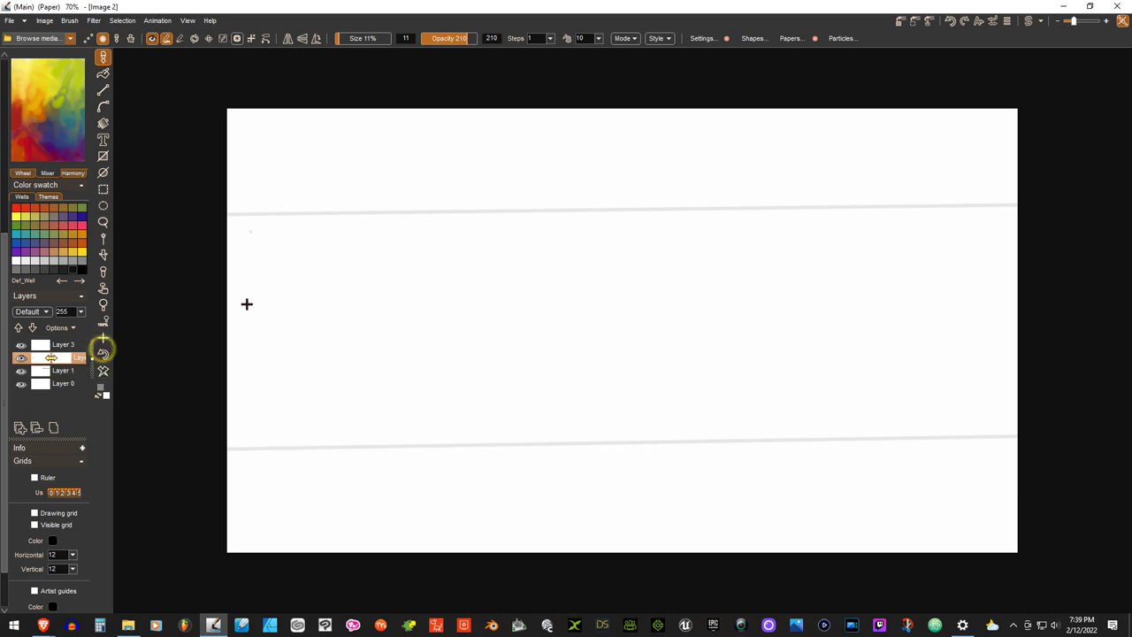
- Try a tall block letter T, starting with a short base stroke just above the lower guide line, and undo it
drag(317, 431, 290, 430)
mouse_move(370, 256)
mouse_down()
mouse_move(240, 265)
mouse_move(244, 295)
mouse_move(283, 290)
mouse_up()
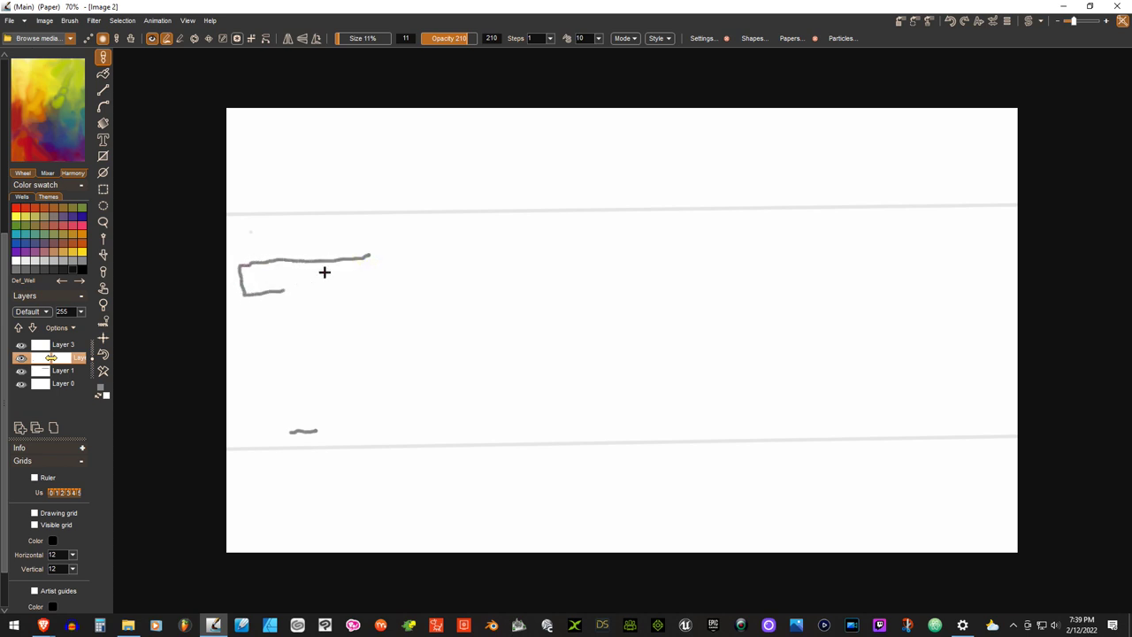
mouse_move(366, 256)
mouse_down()
mouse_move(369, 295)
mouse_move(326, 293)
mouse_move(313, 437)
mouse_up()
drag(282, 291, 289, 415)
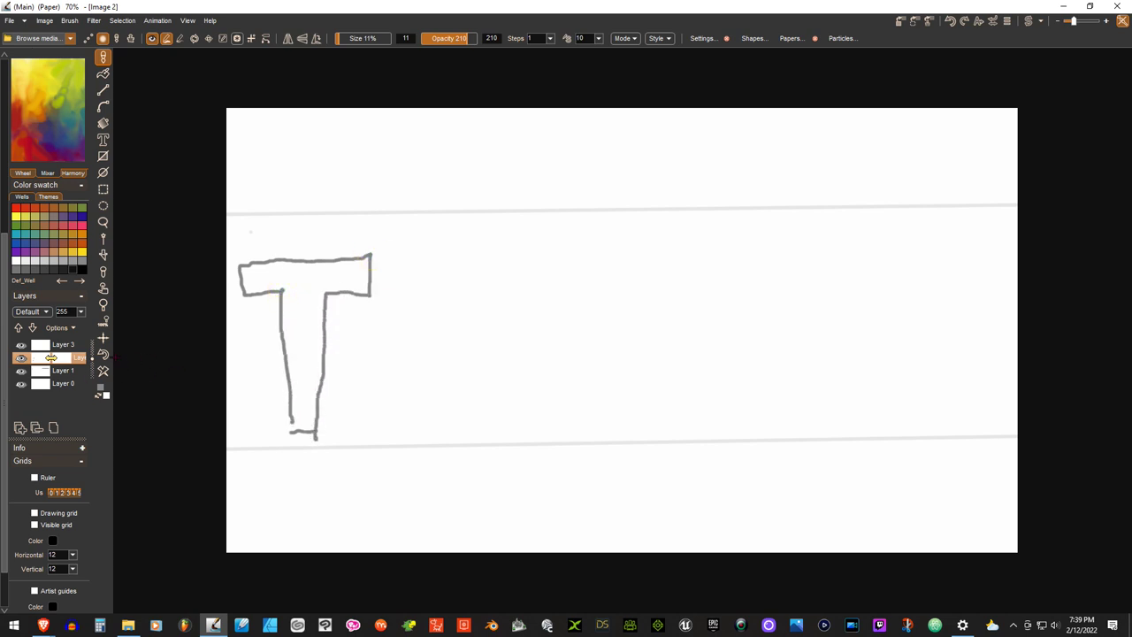
click(103, 354)
click(103, 352)
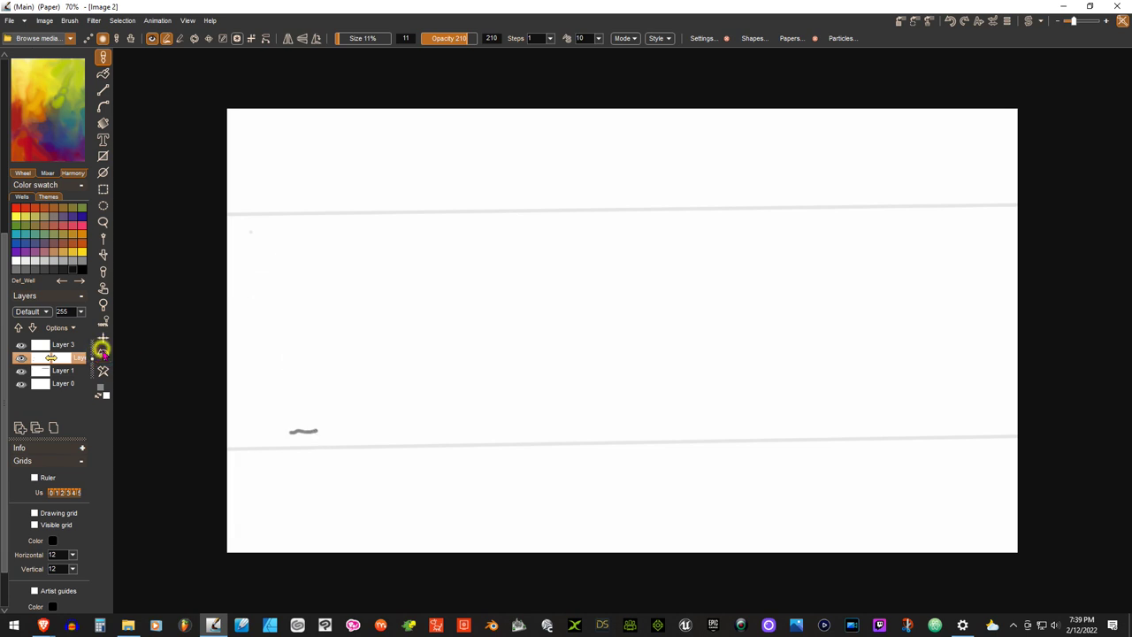
click(102, 354)
- Try two more outlined versions of the tall letter T on Layer 2, undoing each one
mouse_move(257, 250)
mouse_down()
mouse_move(258, 278)
mouse_move(300, 249)
mouse_move(377, 239)
mouse_move(391, 281)
mouse_move(336, 281)
mouse_move(332, 418)
mouse_move(298, 424)
mouse_move(299, 277)
mouse_move(256, 281)
mouse_up()
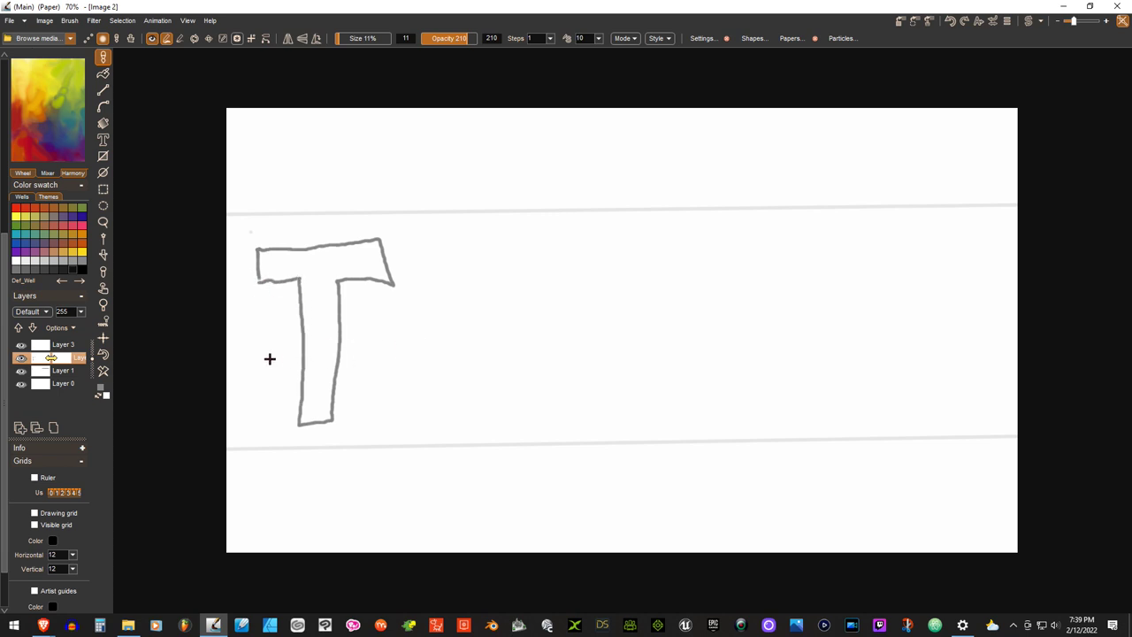
click(102, 353)
click(103, 354)
mouse_move(256, 241)
mouse_down()
mouse_move(258, 271)
mouse_move(265, 239)
mouse_move(385, 237)
mouse_move(390, 267)
mouse_move(335, 272)
mouse_move(334, 419)
mouse_move(302, 427)
mouse_move(300, 272)
mouse_up()
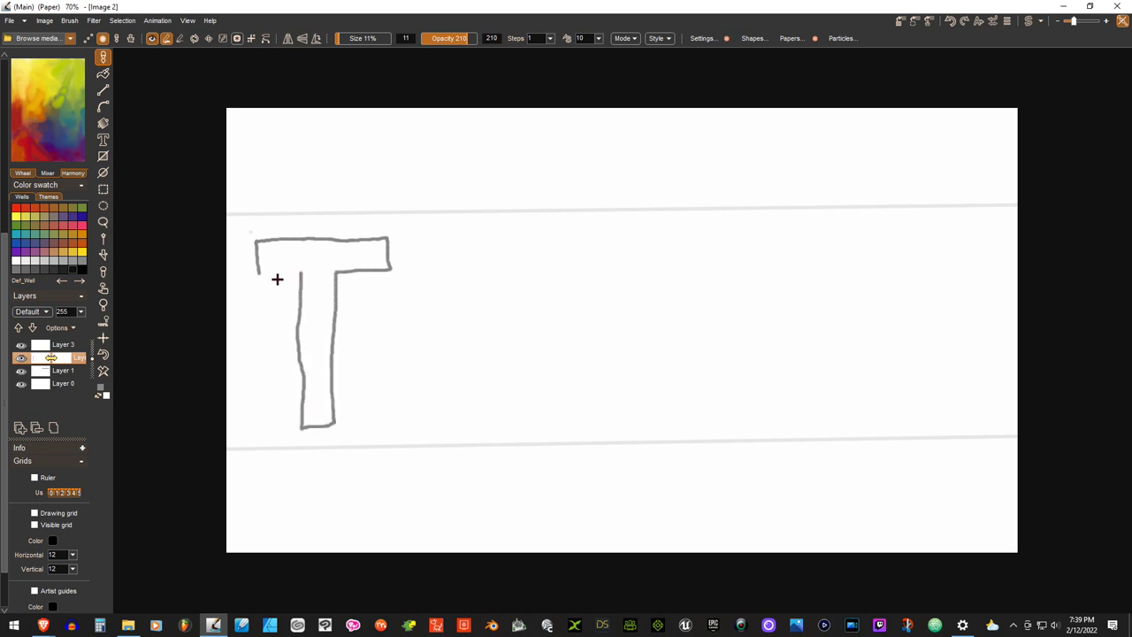
click(103, 354)
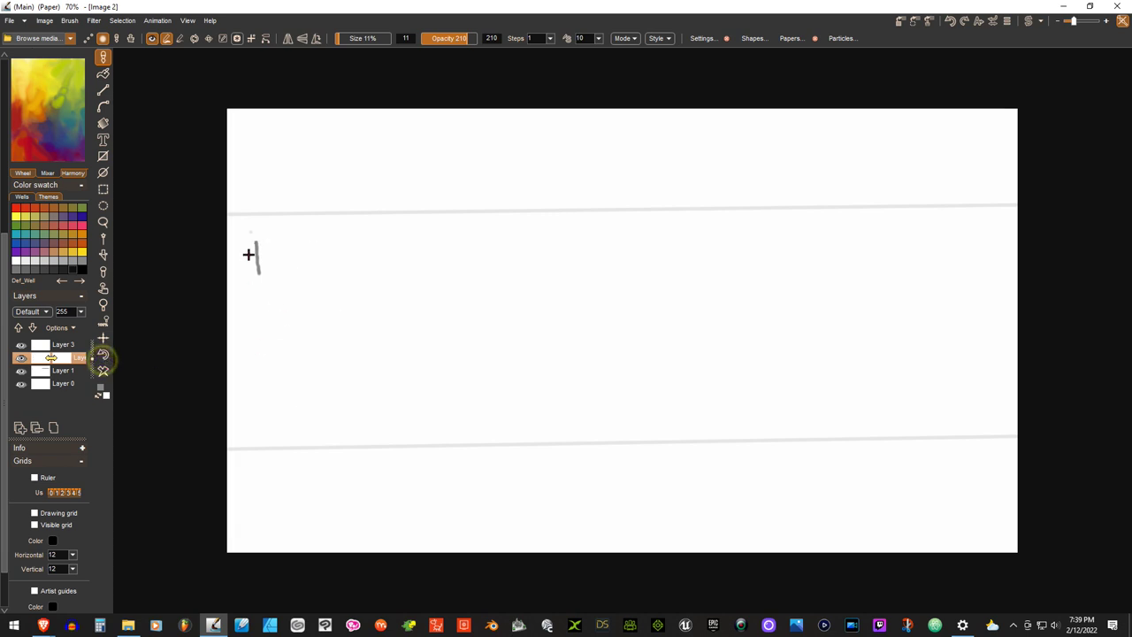
- Outline the tall block letters "Tin" between the guide lines on Layer 2, redrawing the n once
mouse_move(255, 242)
mouse_down()
mouse_move(347, 242)
mouse_move(386, 255)
mouse_move(377, 281)
mouse_move(344, 277)
mouse_move(336, 424)
mouse_move(301, 434)
mouse_move(306, 273)
mouse_move(258, 273)
mouse_up()
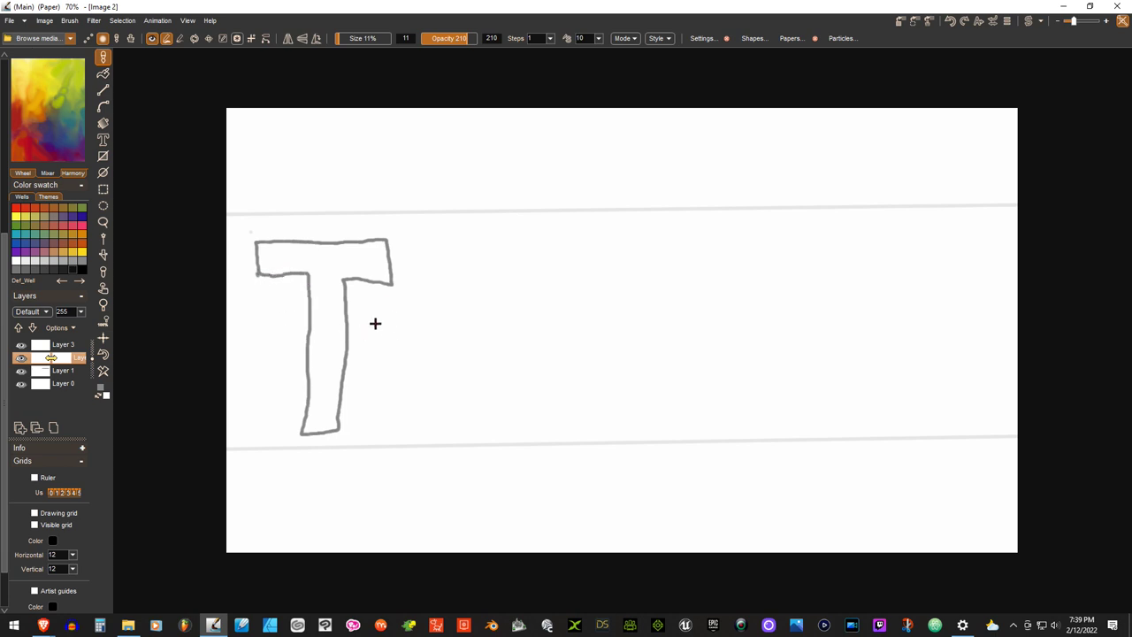
mouse_move(374, 323)
mouse_down()
mouse_move(372, 408)
mouse_move(399, 417)
mouse_move(394, 318)
mouse_move(374, 321)
mouse_move(395, 291)
mouse_move(374, 289)
mouse_up()
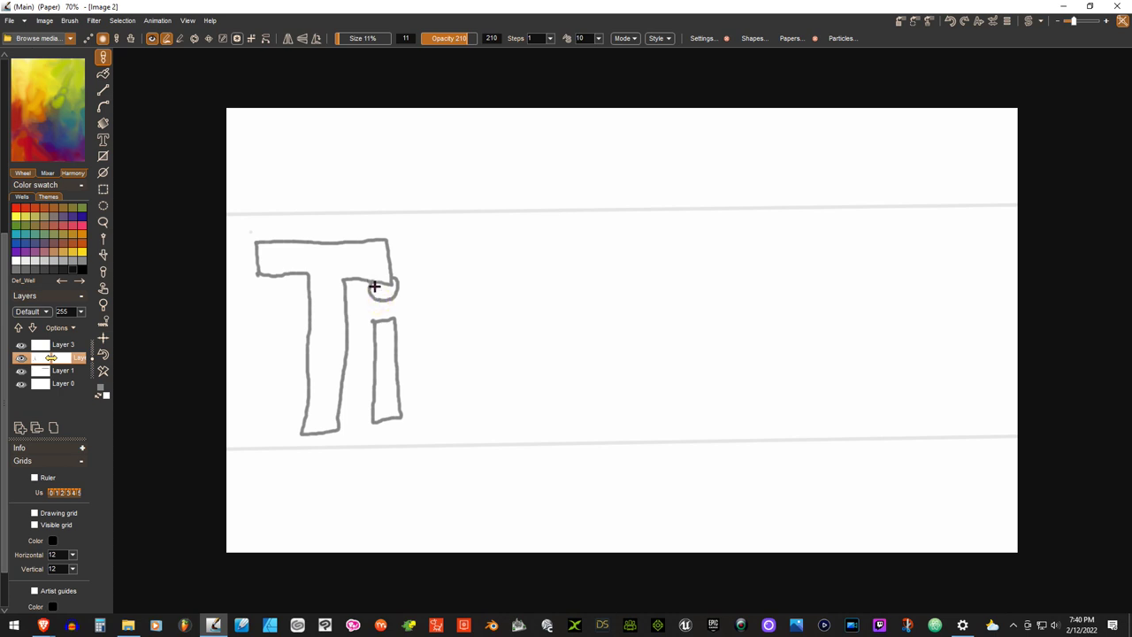
drag(416, 316, 425, 407)
click(416, 316)
click(417, 315)
click(416, 315)
mouse_move(416, 324)
mouse_down()
mouse_move(419, 311)
mouse_move(437, 311)
mouse_move(445, 327)
mouse_move(465, 309)
mouse_move(481, 381)
mouse_move(470, 388)
mouse_up()
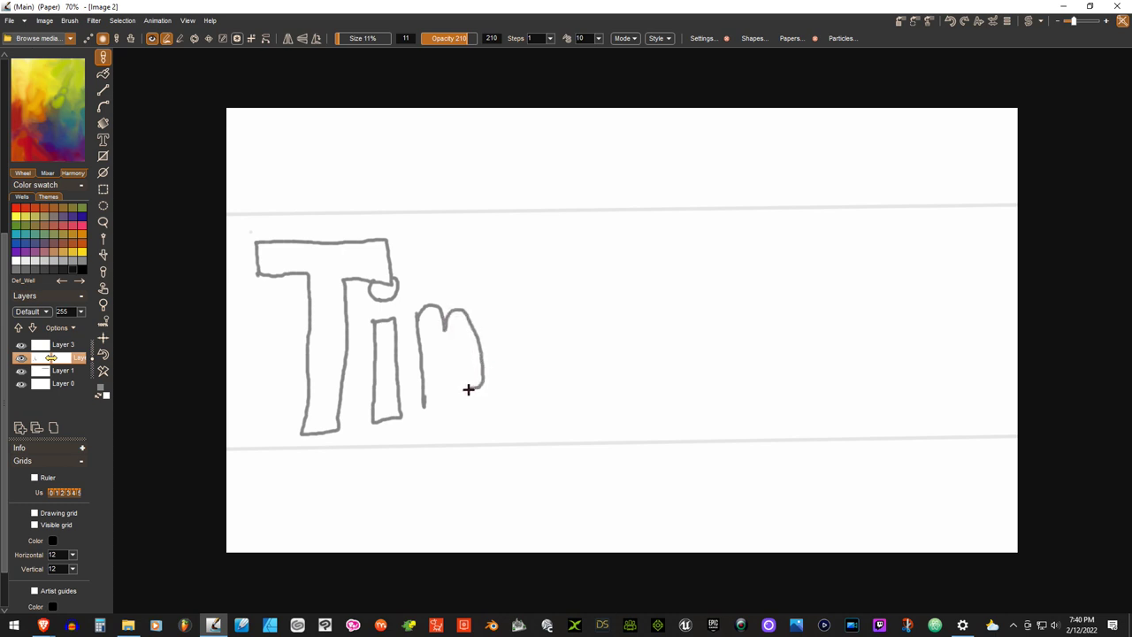
click(103, 353)
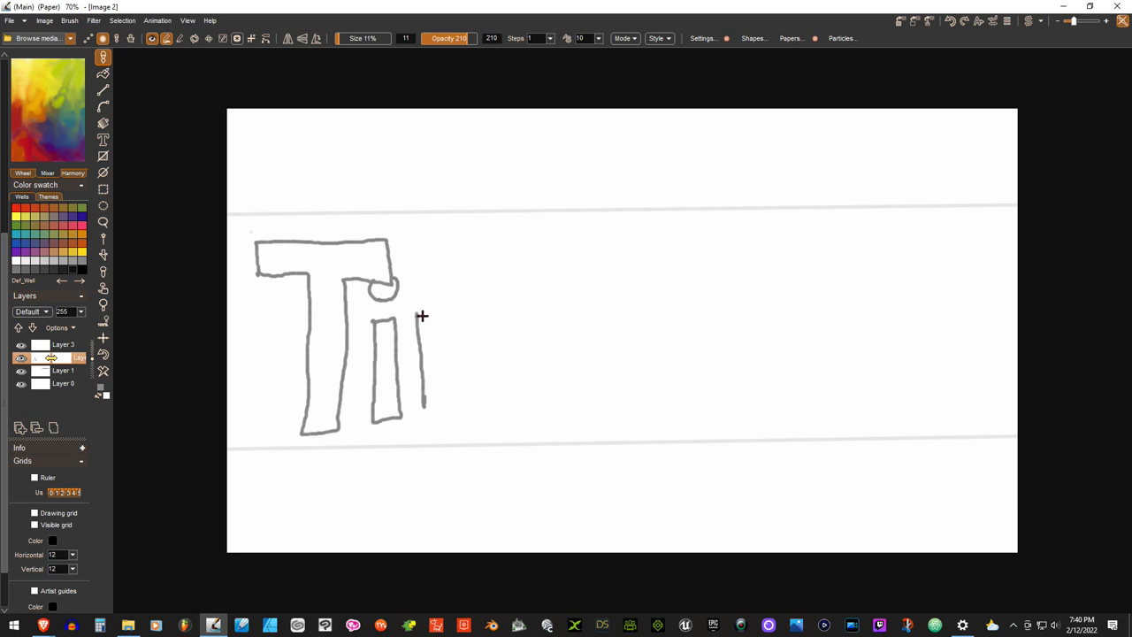
mouse_move(416, 314)
mouse_down()
mouse_move(442, 331)
mouse_move(456, 310)
mouse_move(472, 326)
mouse_move(486, 405)
mouse_move(471, 411)
mouse_move(463, 382)
mouse_move(448, 415)
mouse_move(423, 399)
mouse_up()
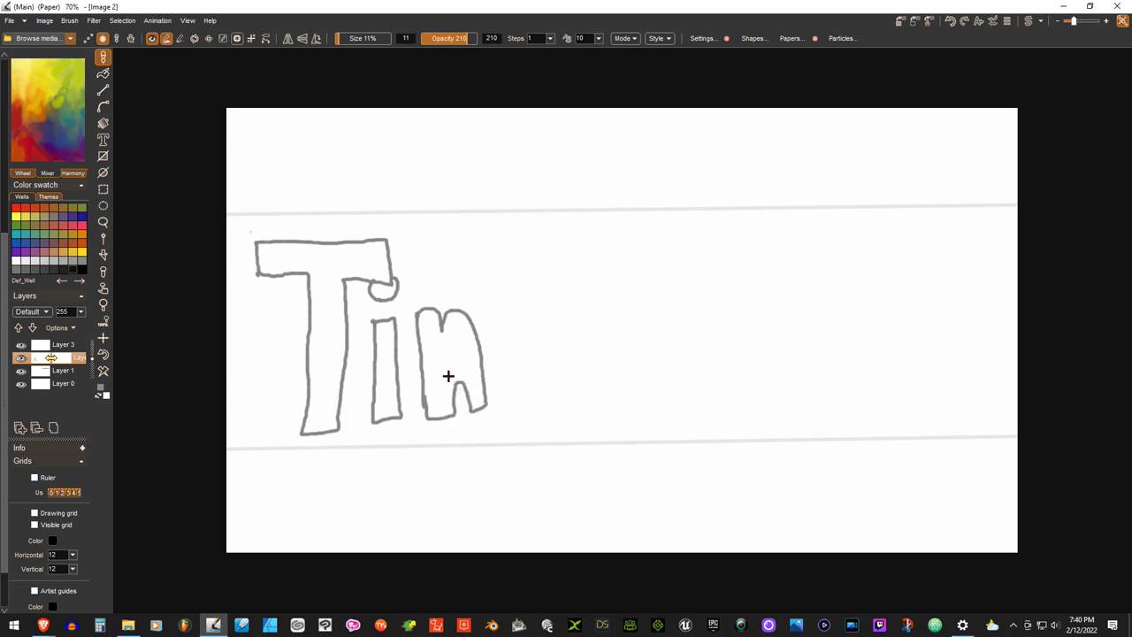
- Outline a tall capital R after a word gap following "Tin", including its small inner counter
mouse_move(522, 256)
mouse_down()
mouse_move(536, 327)
mouse_move(530, 395)
mouse_up()
click(520, 250)
mouse_move(525, 250)
mouse_down()
mouse_move(580, 246)
mouse_move(593, 260)
mouse_move(563, 290)
mouse_move(618, 381)
mouse_move(591, 390)
mouse_move(577, 350)
mouse_move(564, 395)
mouse_move(530, 394)
mouse_up()
drag(556, 265, 560, 275)
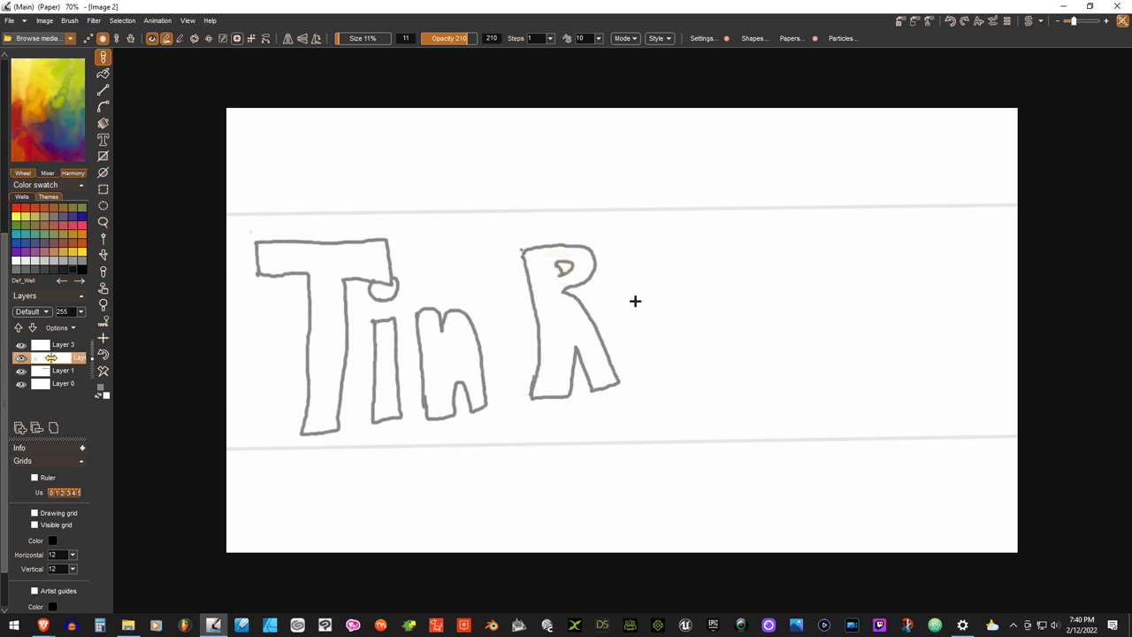
- Outline the overlapping letters "oom" after the R to complete "Room", adding small inner holes to both o's
mouse_move(589, 315)
mouse_down()
mouse_move(622, 295)
mouse_move(645, 336)
mouse_move(633, 376)
mouse_move(617, 373)
mouse_up()
mouse_move(634, 303)
mouse_down()
mouse_move(664, 293)
mouse_move(687, 321)
mouse_move(692, 356)
mouse_move(647, 371)
mouse_move(647, 349)
mouse_up()
click(678, 297)
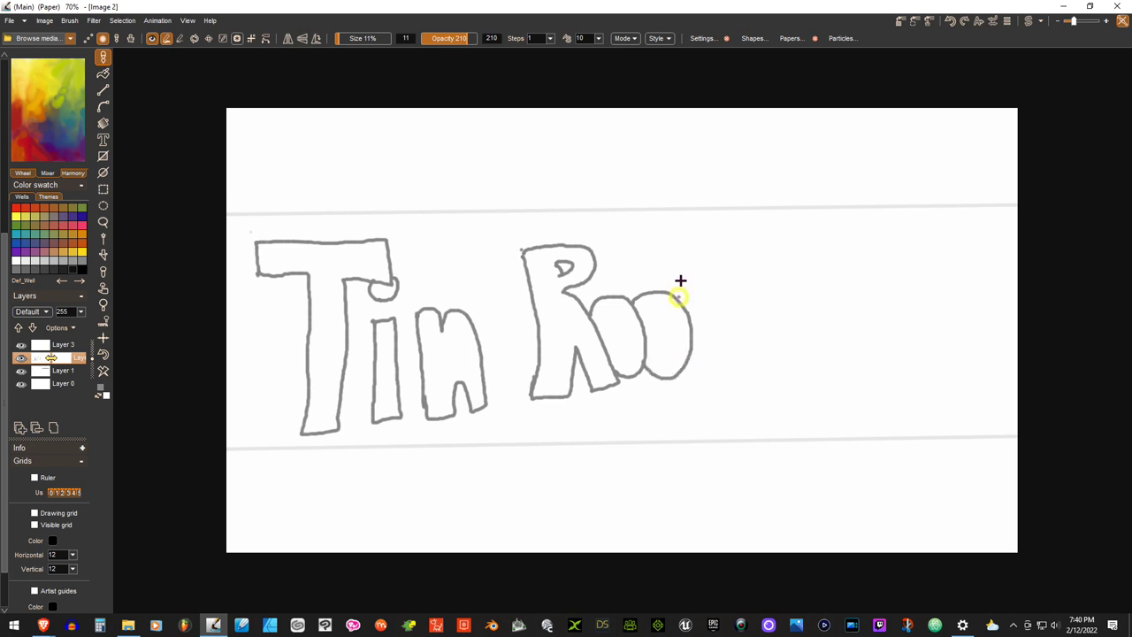
click(675, 288)
mouse_move(676, 287)
mouse_down()
mouse_move(758, 281)
mouse_move(766, 360)
mouse_move(757, 377)
mouse_move(734, 352)
mouse_move(708, 383)
mouse_move(667, 345)
mouse_up()
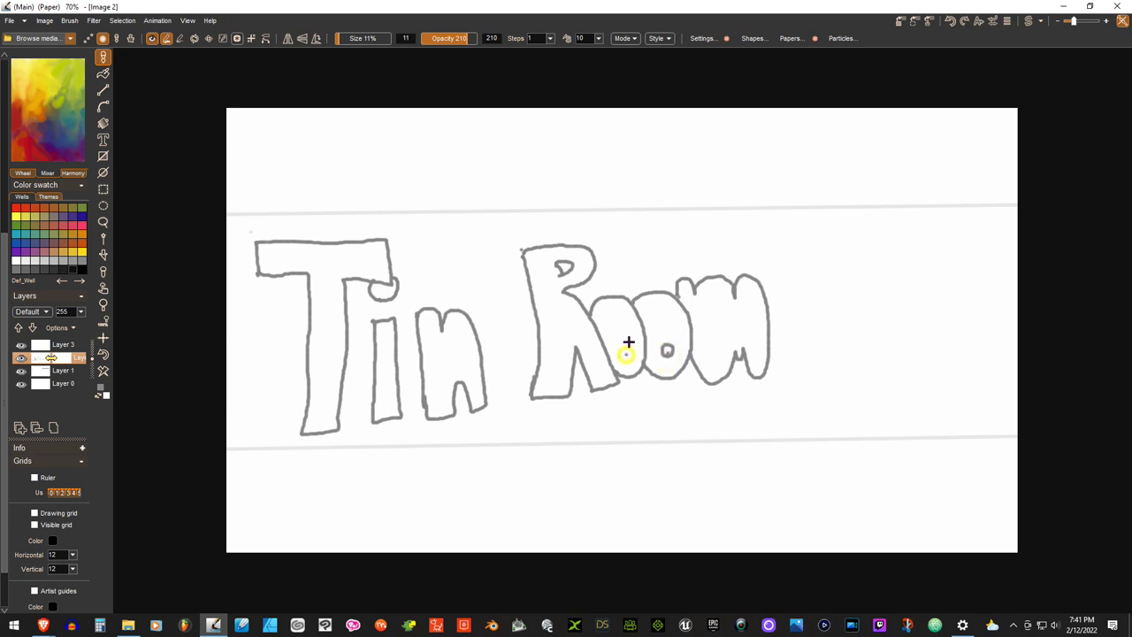
drag(626, 354, 628, 334)
- Fade the Layer 2 sketch to opacity 36 and make Layer 3 the active layer
click(81, 311)
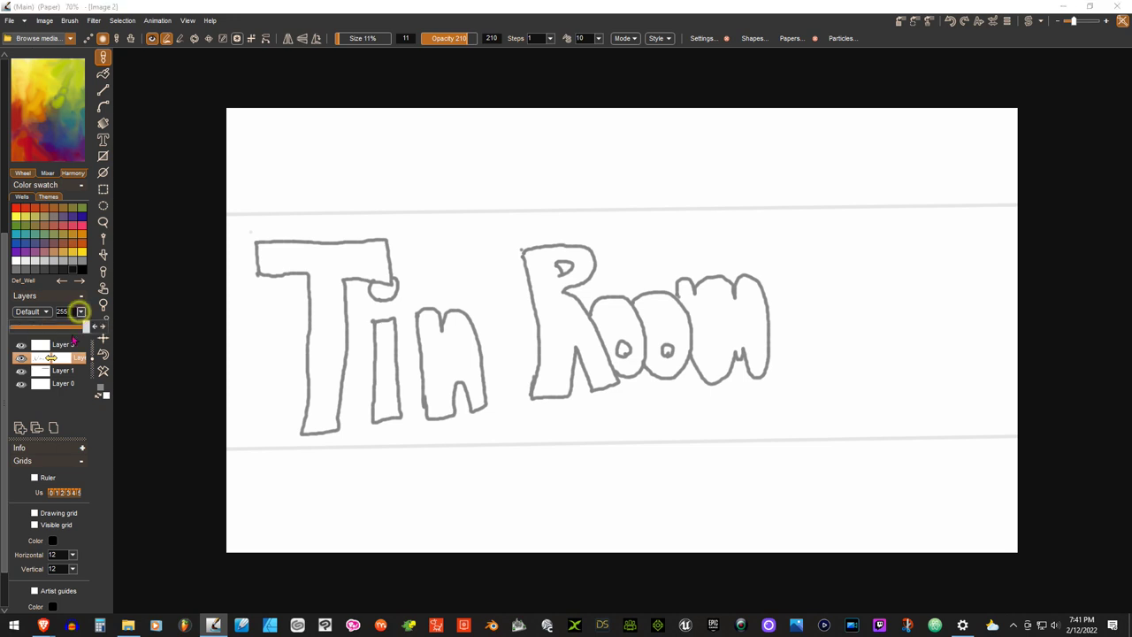
drag(86, 326, 23, 326)
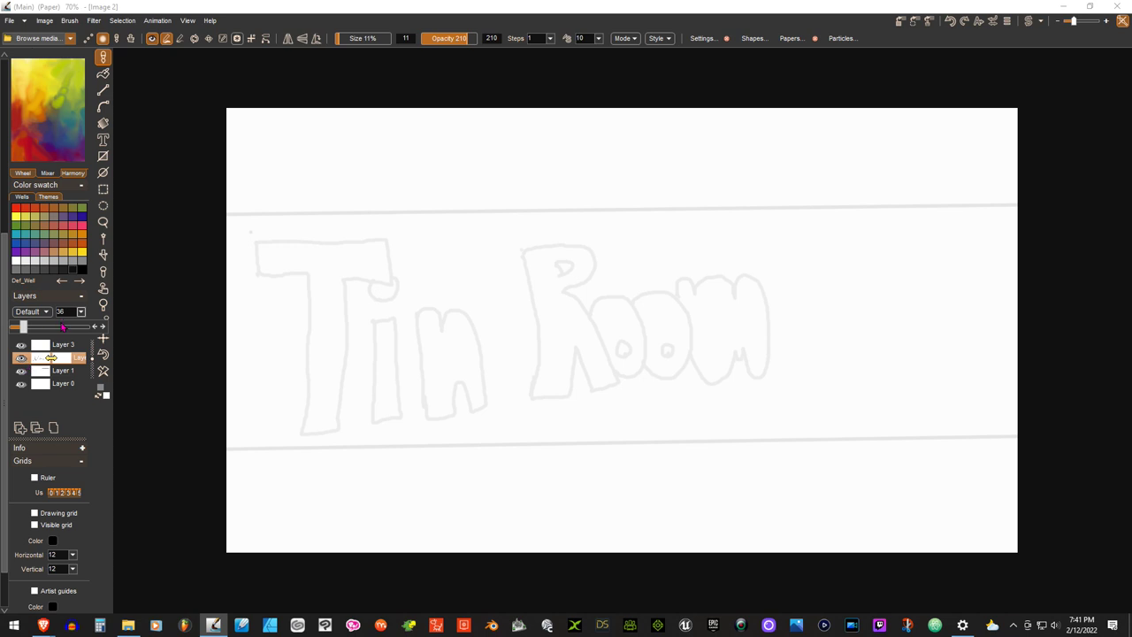
click(60, 348)
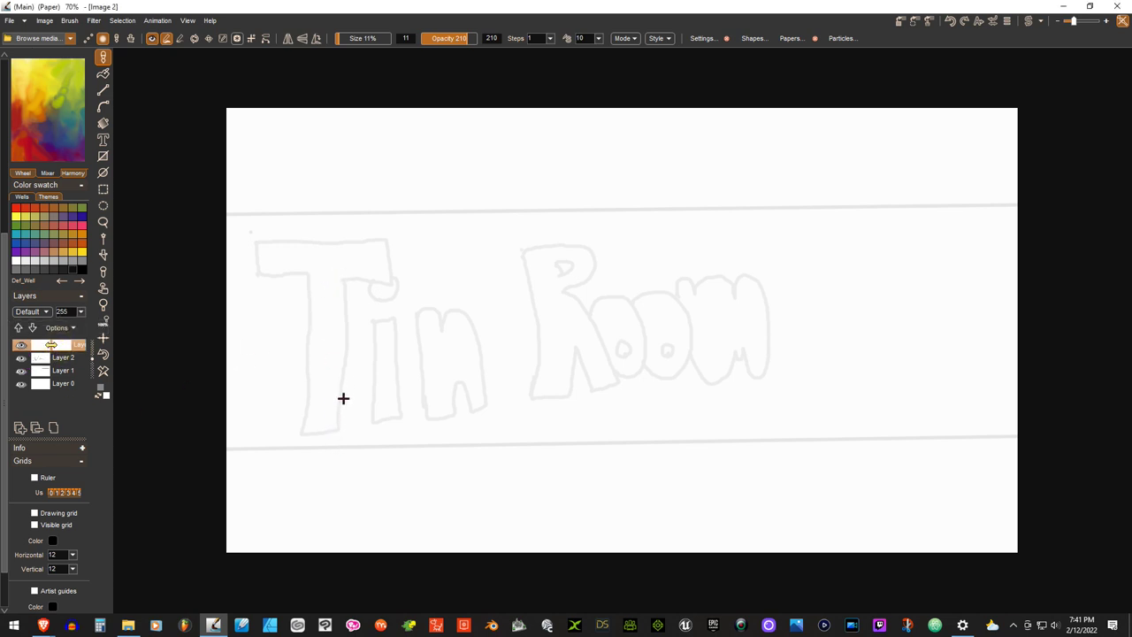
- Outline a smaller, rounded "Tin" on Layer 3, with the i and n tucked under the T's crossbar
mouse_move(341, 391)
mouse_down()
mouse_move(321, 421)
mouse_move(307, 406)
mouse_move(316, 302)
mouse_up()
mouse_move(340, 397)
mouse_down()
mouse_move(335, 304)
mouse_move(377, 299)
mouse_move(384, 275)
mouse_move(271, 275)
mouse_move(259, 290)
mouse_move(301, 307)
mouse_up()
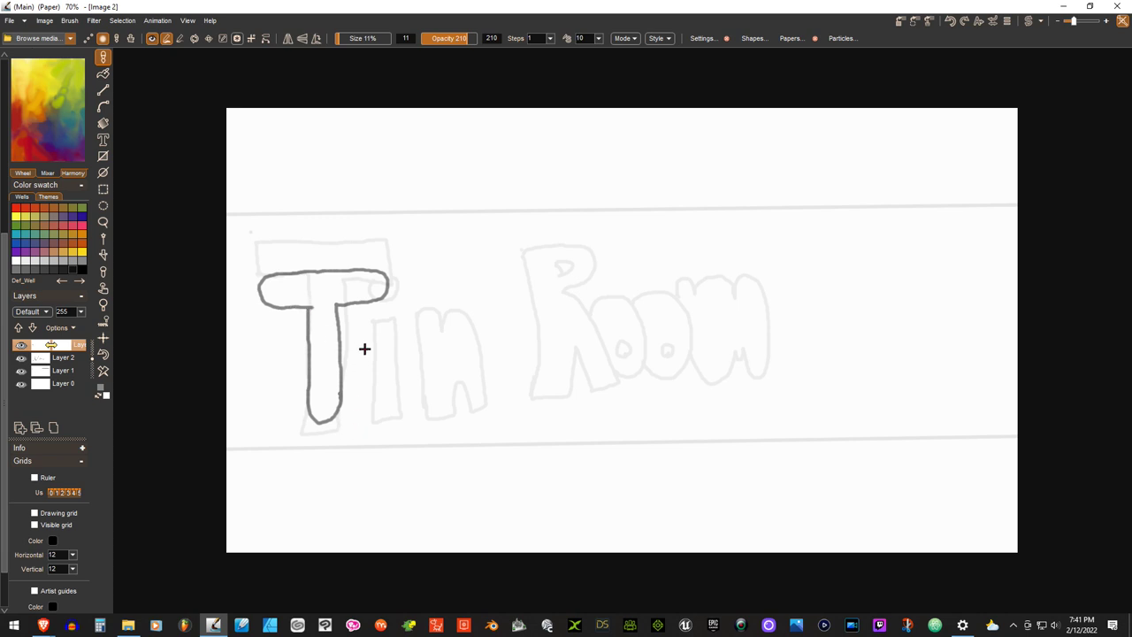
mouse_move(340, 340)
mouse_down()
mouse_move(356, 339)
mouse_move(367, 394)
mouse_move(343, 383)
mouse_up()
mouse_move(361, 342)
mouse_down()
mouse_move(398, 336)
mouse_move(410, 393)
mouse_move(398, 399)
mouse_move(388, 379)
mouse_move(364, 409)
mouse_up()
drag(348, 317, 342, 311)
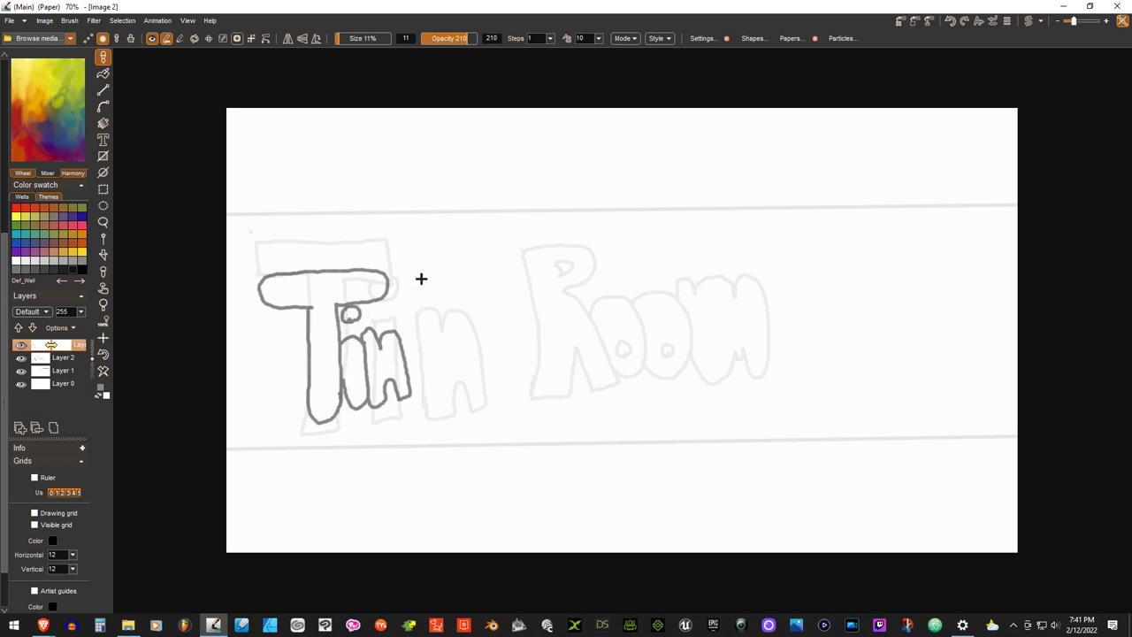
- Outline tightly spaced "Room" beside "Tin" on Layer 3, adding inner holes to the R and both o's
drag(420, 276, 429, 391)
mouse_move(421, 267)
mouse_down()
mouse_move(474, 274)
mouse_move(484, 298)
mouse_move(464, 322)
mouse_move(493, 375)
mouse_move(481, 390)
mouse_move(459, 354)
mouse_move(429, 380)
mouse_up()
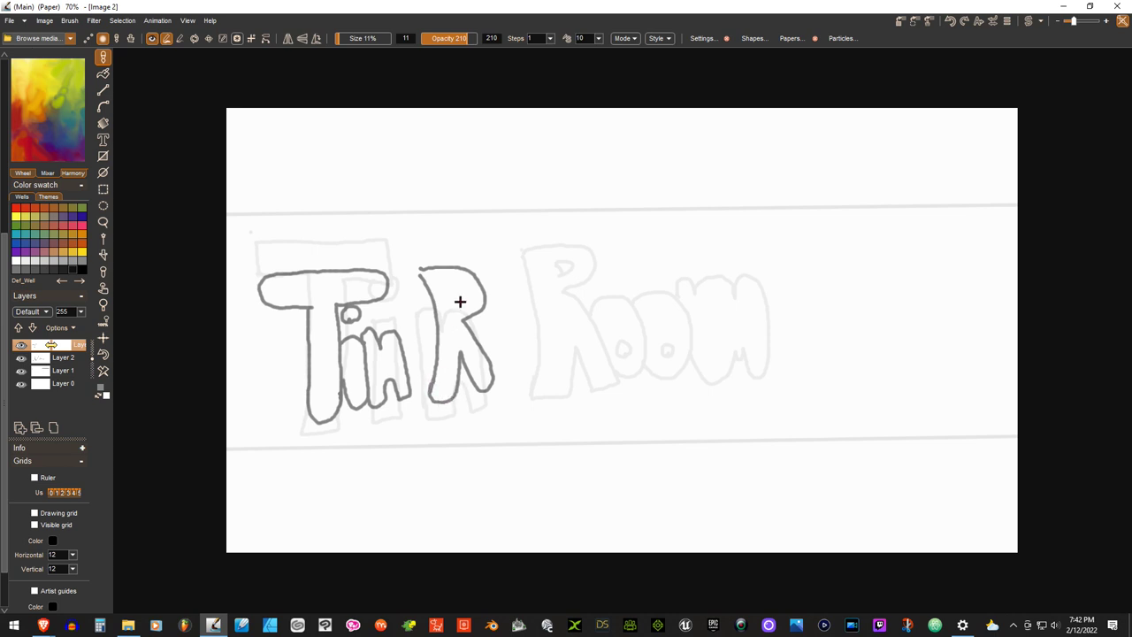
mouse_move(453, 287)
mouse_down()
mouse_move(455, 305)
mouse_move(477, 320)
mouse_move(507, 310)
mouse_move(526, 351)
mouse_move(508, 378)
mouse_up()
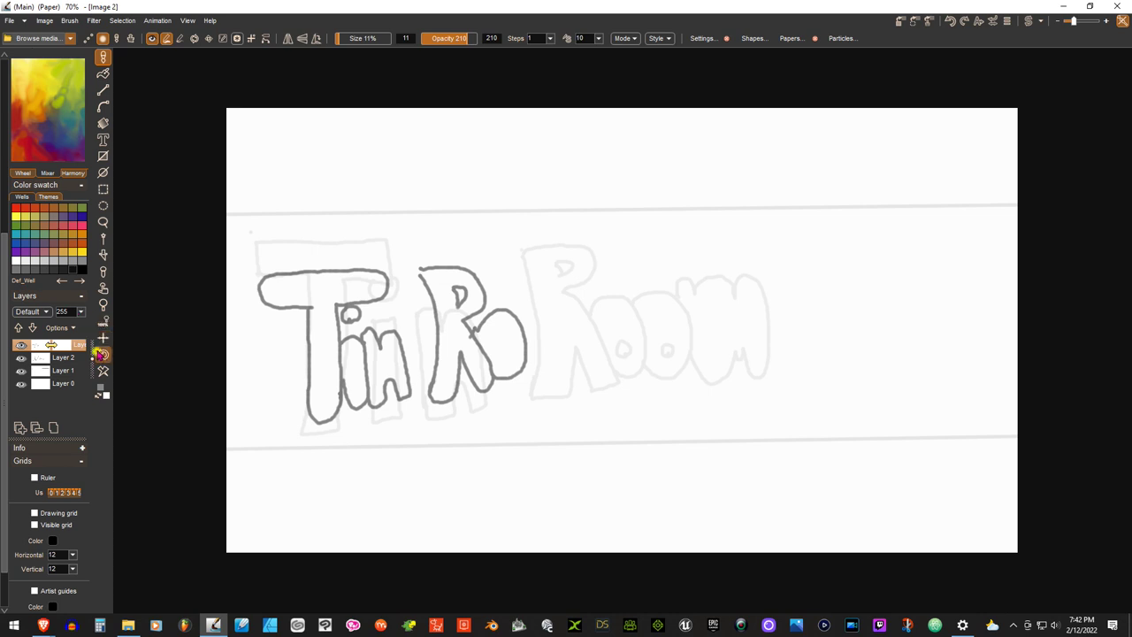
drag(477, 332, 467, 353)
mouse_move(515, 310)
mouse_down()
mouse_move(543, 306)
mouse_move(566, 346)
mouse_move(543, 380)
mouse_move(525, 368)
mouse_up()
mouse_move(556, 310)
mouse_down()
mouse_move(585, 294)
mouse_move(602, 311)
mouse_move(604, 300)
mouse_move(626, 302)
mouse_move(633, 343)
mouse_move(626, 375)
mouse_move(614, 375)
mouse_move(610, 337)
mouse_move(598, 348)
mouse_move(594, 335)
mouse_move(582, 379)
mouse_move(564, 342)
mouse_up()
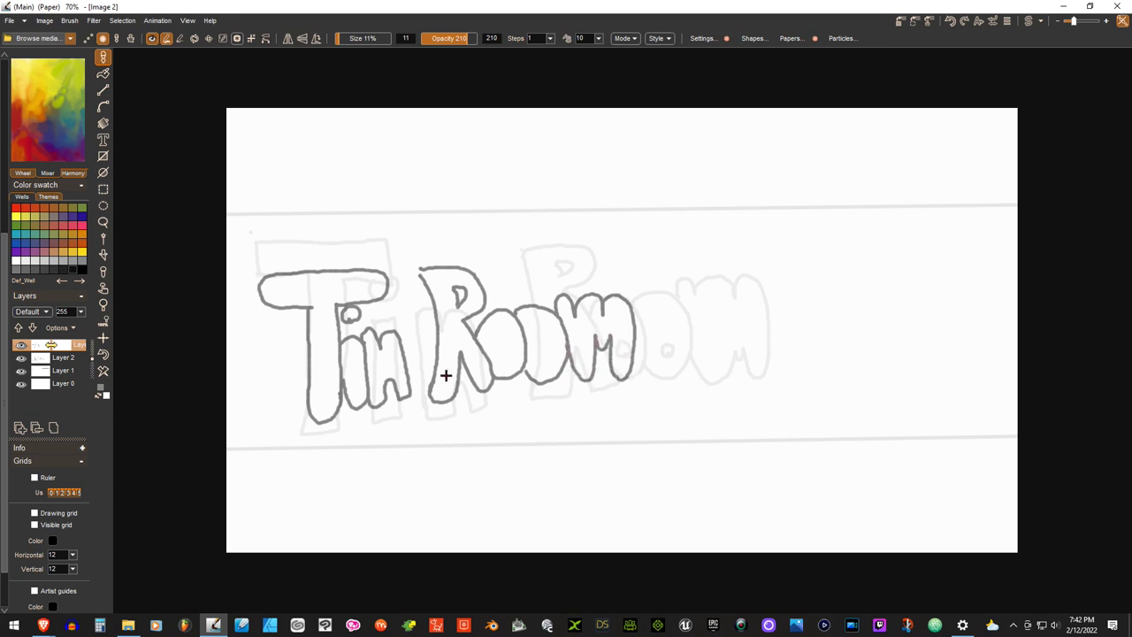
drag(504, 356, 548, 360)
drag(421, 274, 419, 268)
- Add a new layer on top and fade Layer 3 beneath it to opacity 57
click(19, 428)
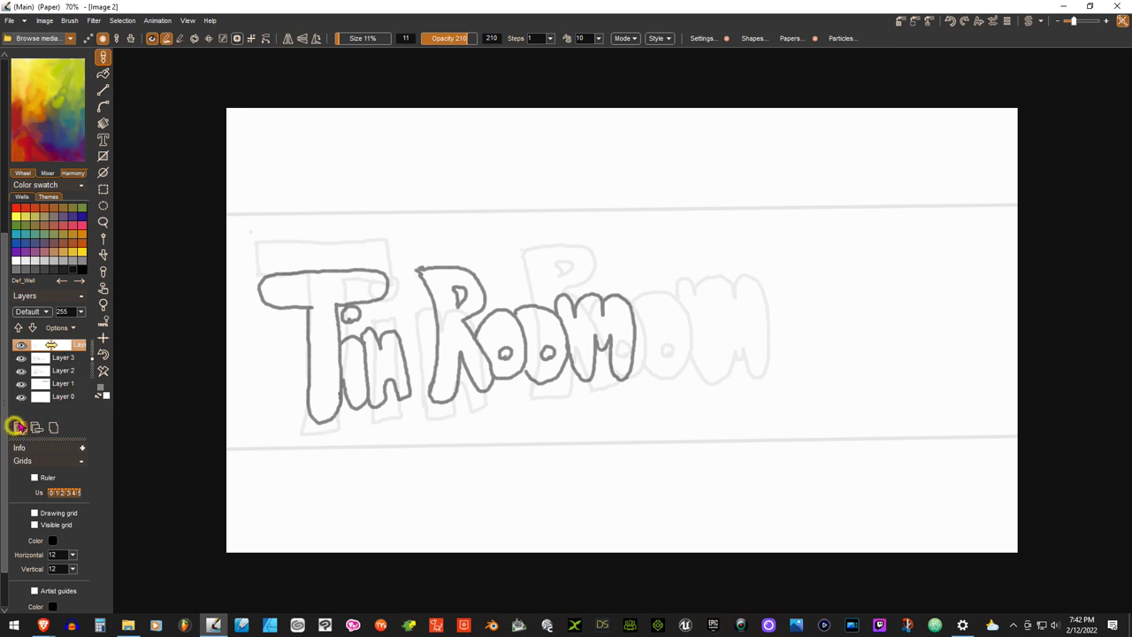
click(64, 357)
click(81, 311)
drag(85, 325, 31, 335)
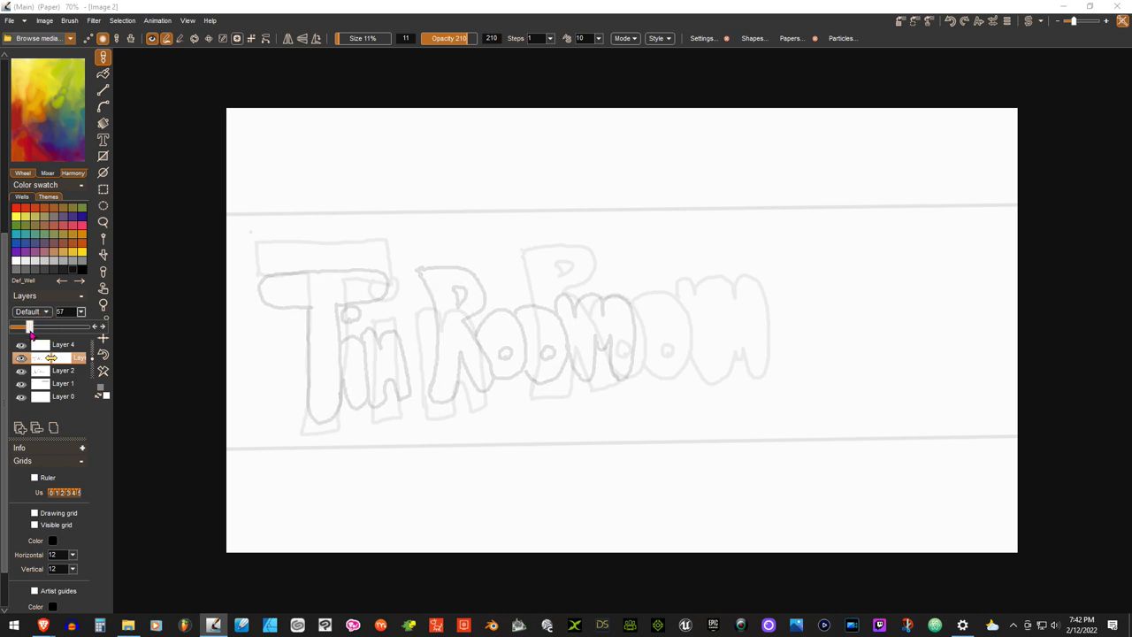
click(63, 344)
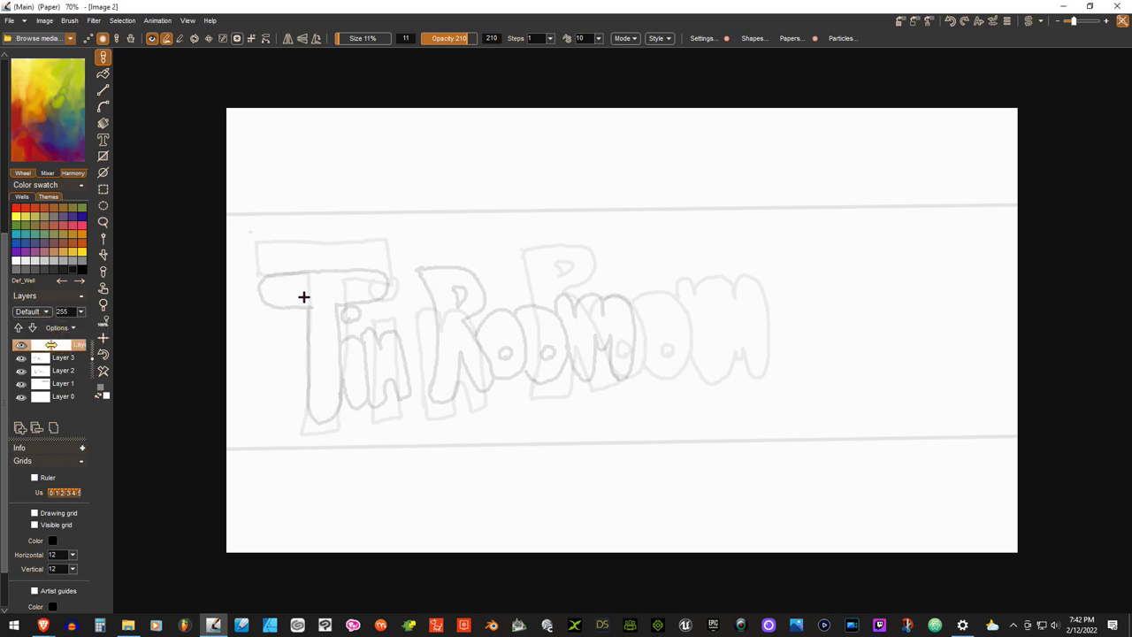
- Hide Layer 2 and outline a smaller "Tin" on Layer 4, just below the upper guide line above the faded R
click(20, 370)
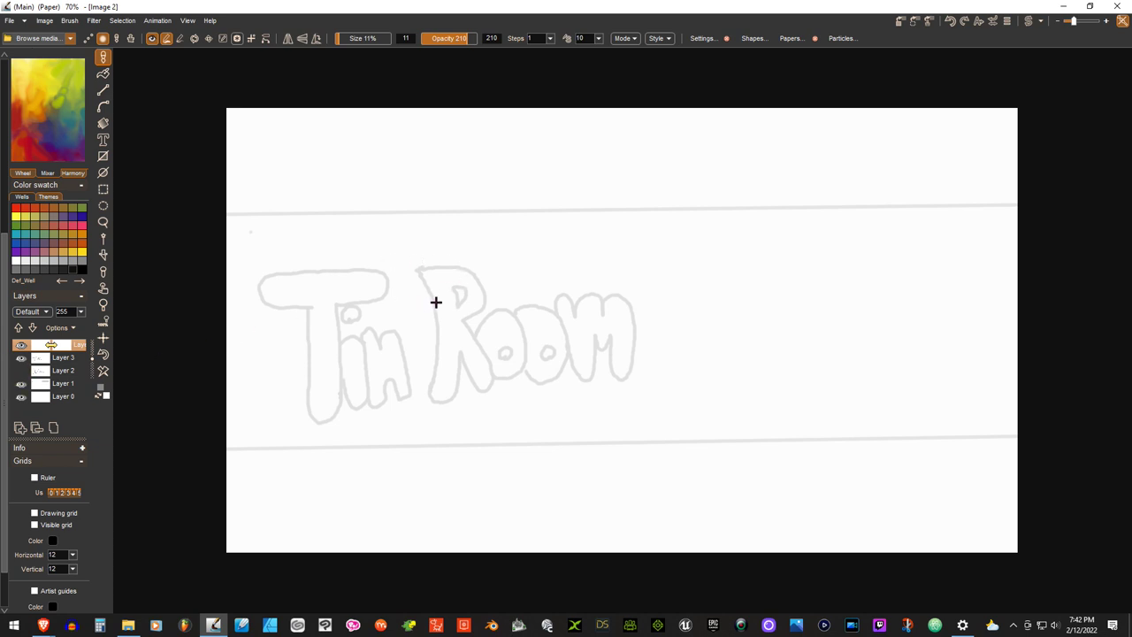
mouse_move(475, 297)
mouse_down()
mouse_move(453, 313)
mouse_move(450, 241)
mouse_move(416, 245)
mouse_move(399, 226)
mouse_move(496, 223)
mouse_move(507, 236)
mouse_move(478, 241)
mouse_move(469, 303)
mouse_up()
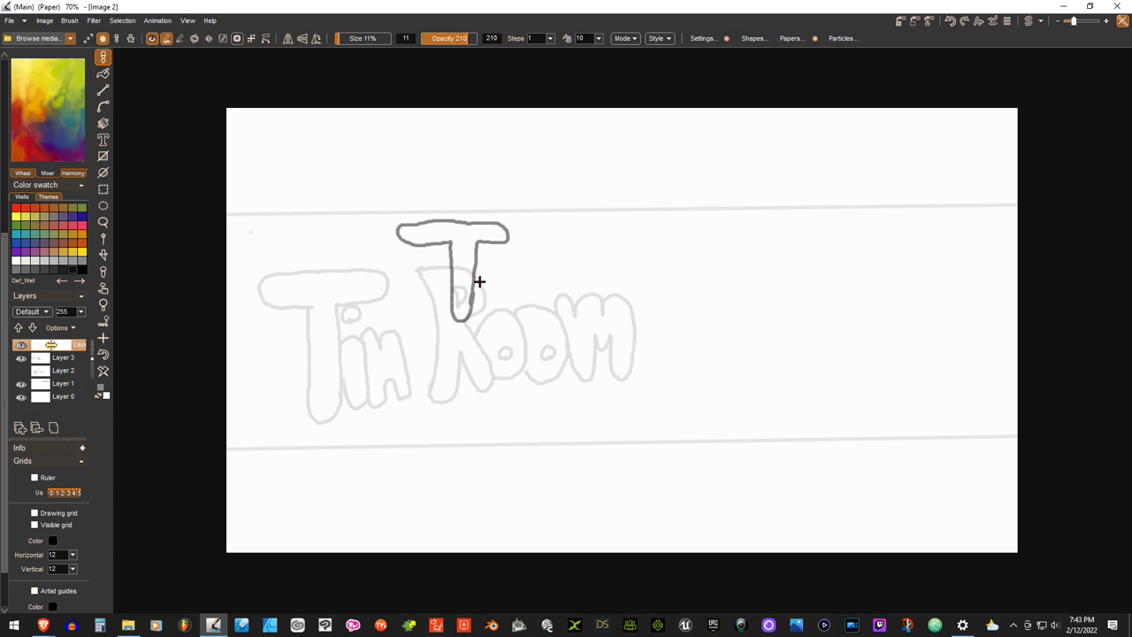
mouse_move(484, 270)
mouse_down()
mouse_move(482, 313)
mouse_move(500, 314)
mouse_move(496, 246)
mouse_move(481, 246)
mouse_up()
drag(509, 263, 514, 314)
mouse_move(511, 263)
mouse_down()
mouse_move(540, 263)
mouse_move(547, 309)
mouse_up()
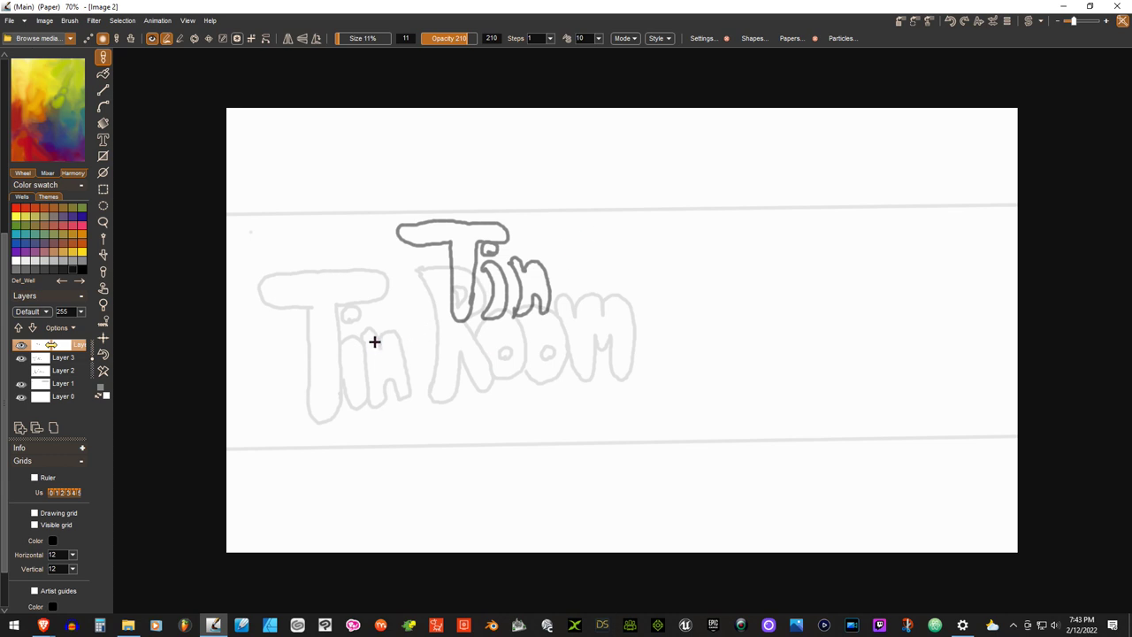
- Outline "Room" as a second line beneath "Tin" on Layer 4, with overlapping letters and inner holes in the o's
mouse_move(381, 327)
mouse_down()
mouse_move(404, 378)
mouse_move(379, 423)
mouse_up()
mouse_move(383, 329)
mouse_down()
mouse_move(411, 320)
mouse_move(432, 332)
mouse_move(429, 357)
mouse_move(460, 410)
mouse_move(433, 419)
mouse_move(423, 393)
mouse_move(389, 432)
mouse_up()
mouse_move(408, 336)
mouse_down()
mouse_move(466, 346)
mouse_move(485, 363)
mouse_move(490, 389)
mouse_move(462, 407)
mouse_up()
mouse_move(439, 365)
mouse_down()
mouse_move(470, 383)
mouse_move(464, 390)
mouse_move(490, 358)
mouse_move(478, 350)
mouse_move(511, 342)
mouse_move(528, 367)
mouse_move(525, 396)
mouse_move(492, 395)
mouse_move(531, 339)
mouse_move(570, 320)
mouse_move(581, 400)
mouse_move(565, 372)
mouse_move(546, 417)
mouse_move(534, 385)
mouse_move(508, 397)
mouse_up()
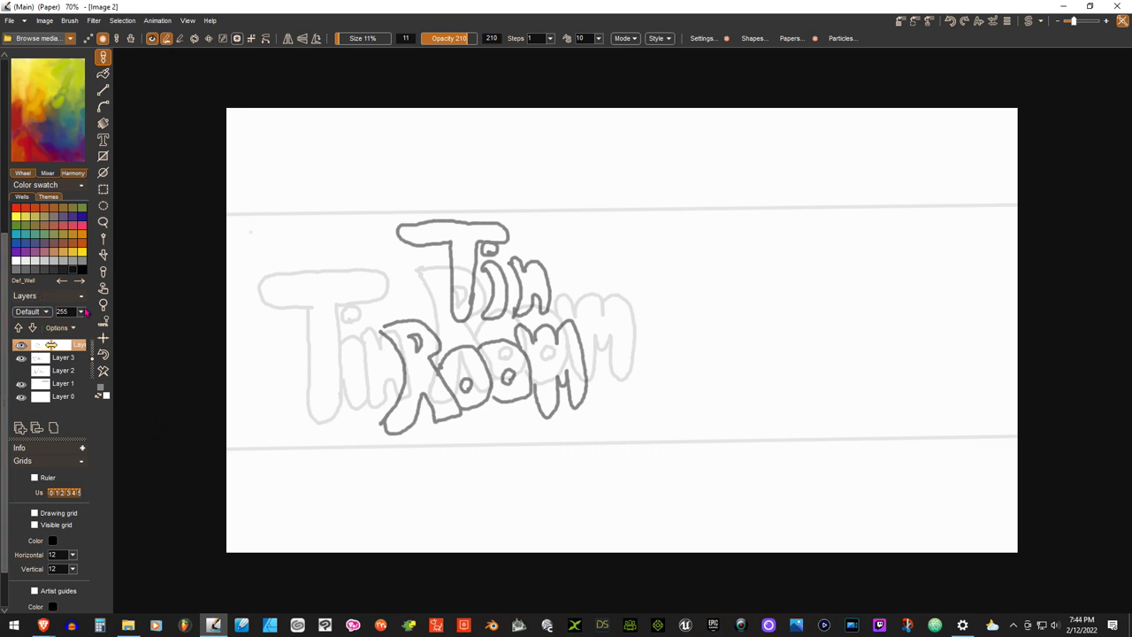
- Restore Layer 3 to the full opacity of 255
click(53, 359)
click(78, 312)
drag(40, 327, 87, 327)
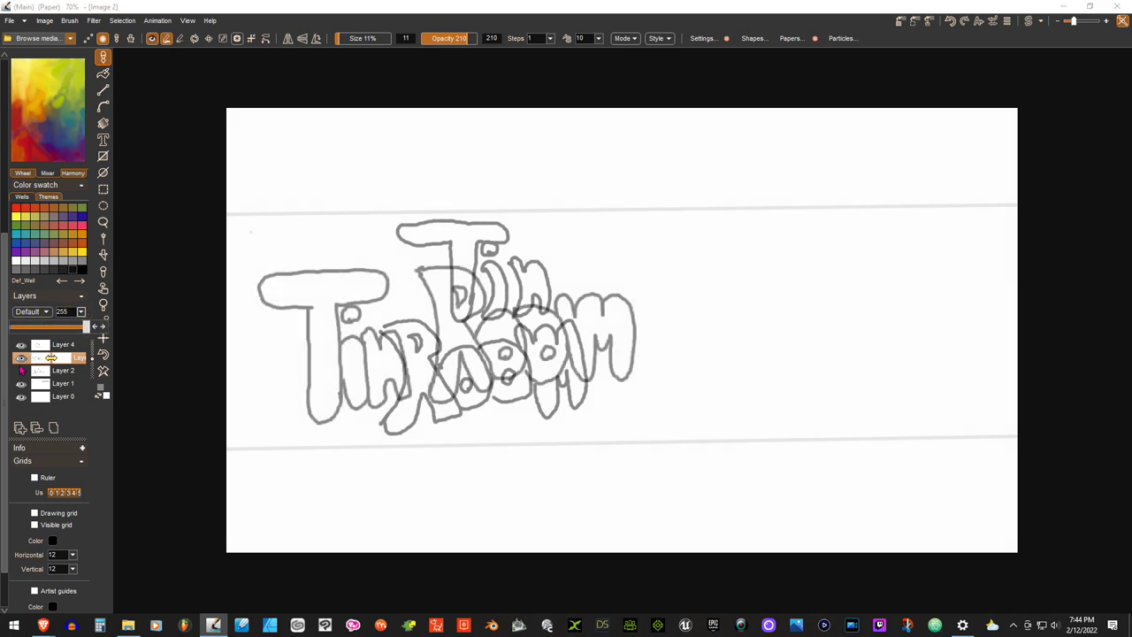
- Compare the one-line and stacked titles by alternating the visibility of Layers 3 and 4, leaving Layer 3 hidden and Layer 4 shown
click(21, 345)
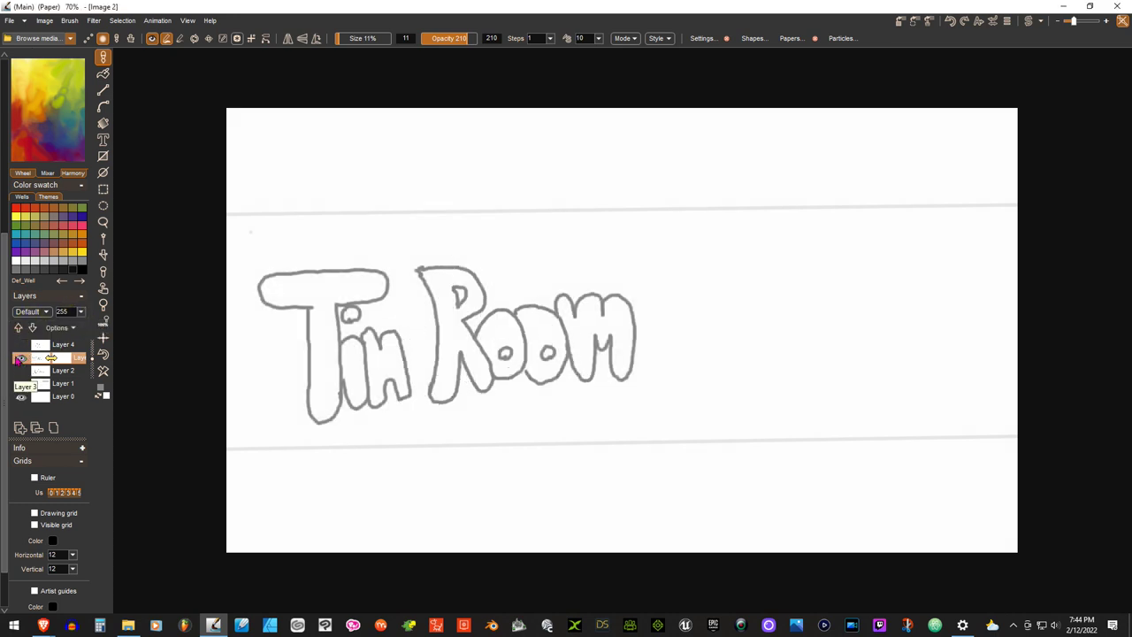
click(20, 357)
click(21, 358)
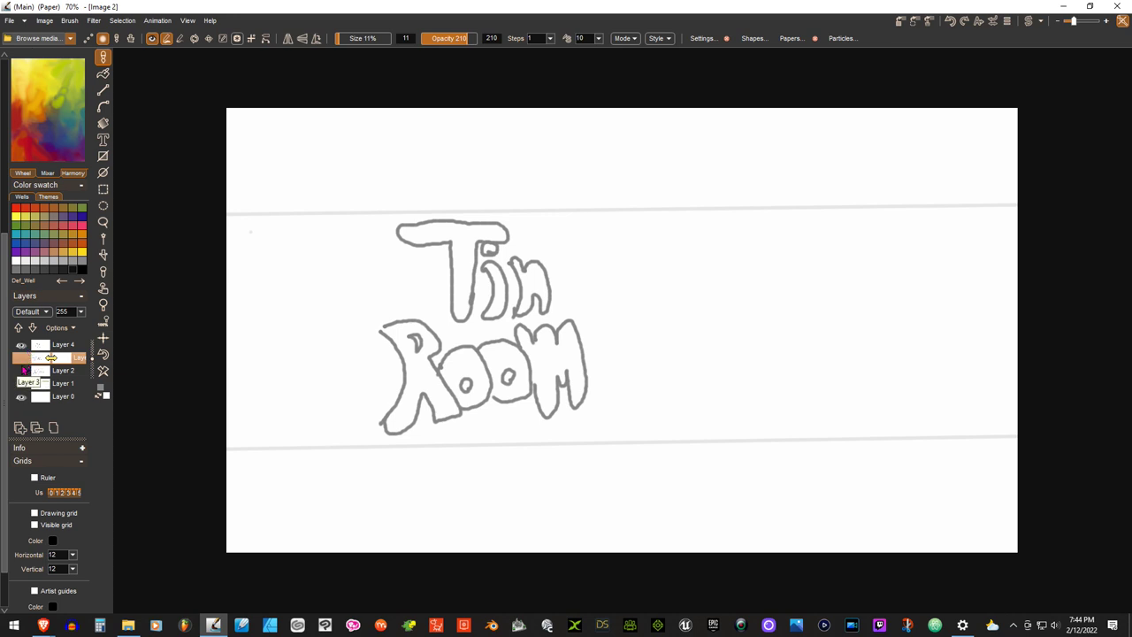
click(21, 355)
click(20, 344)
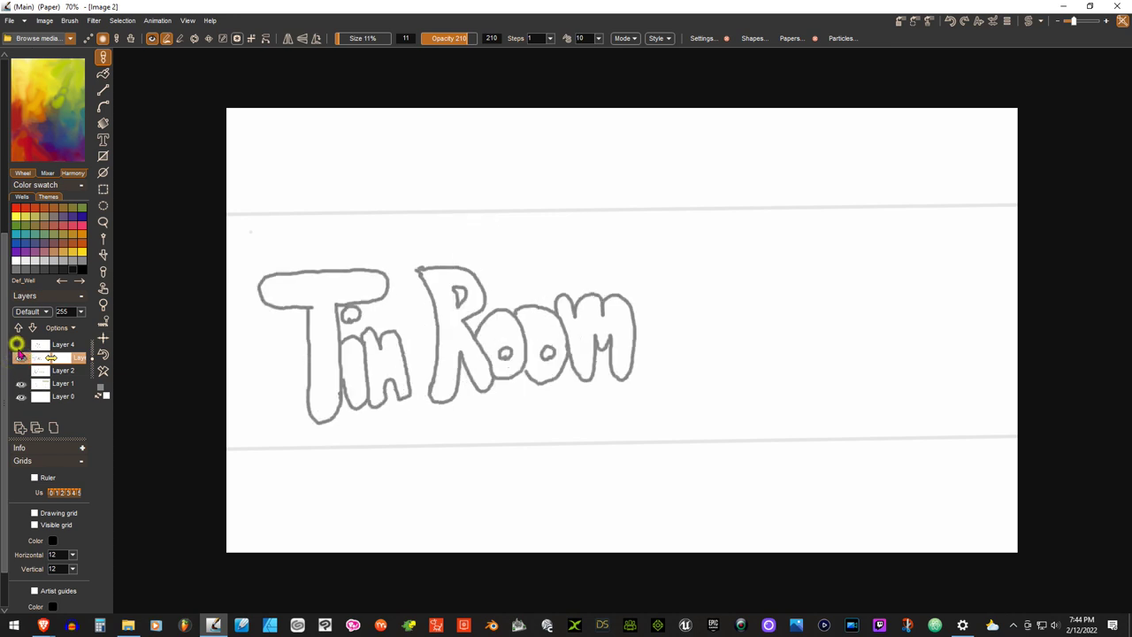
click(21, 356)
click(20, 344)
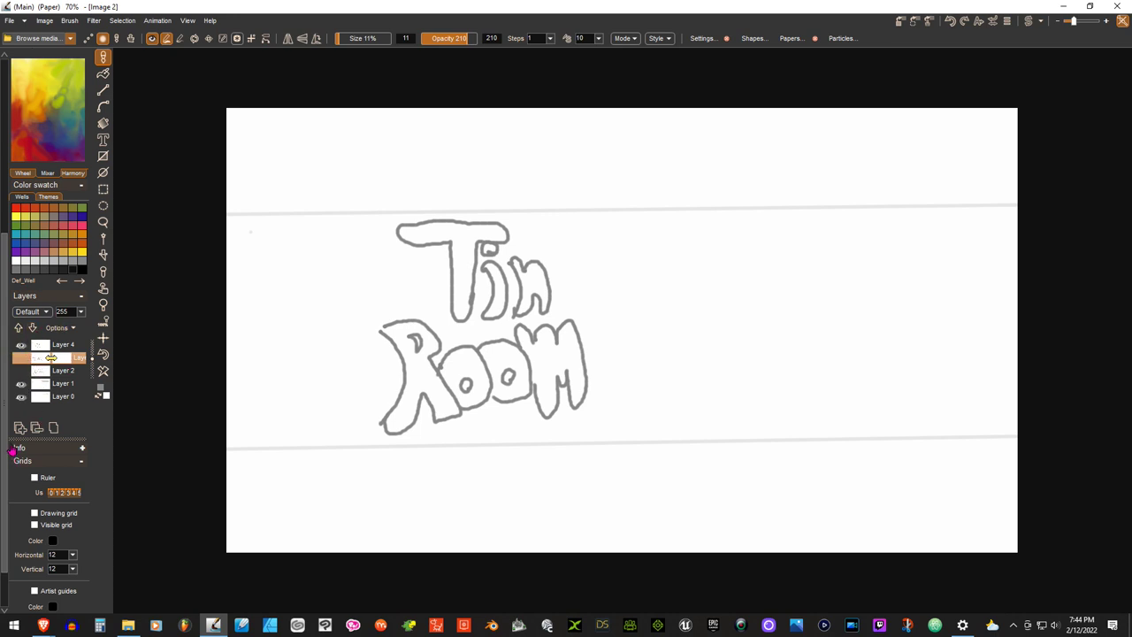
- Add a new layer above the stacked title and fade Layer 4 to opacity 32, keeping the new layer active
click(20, 427)
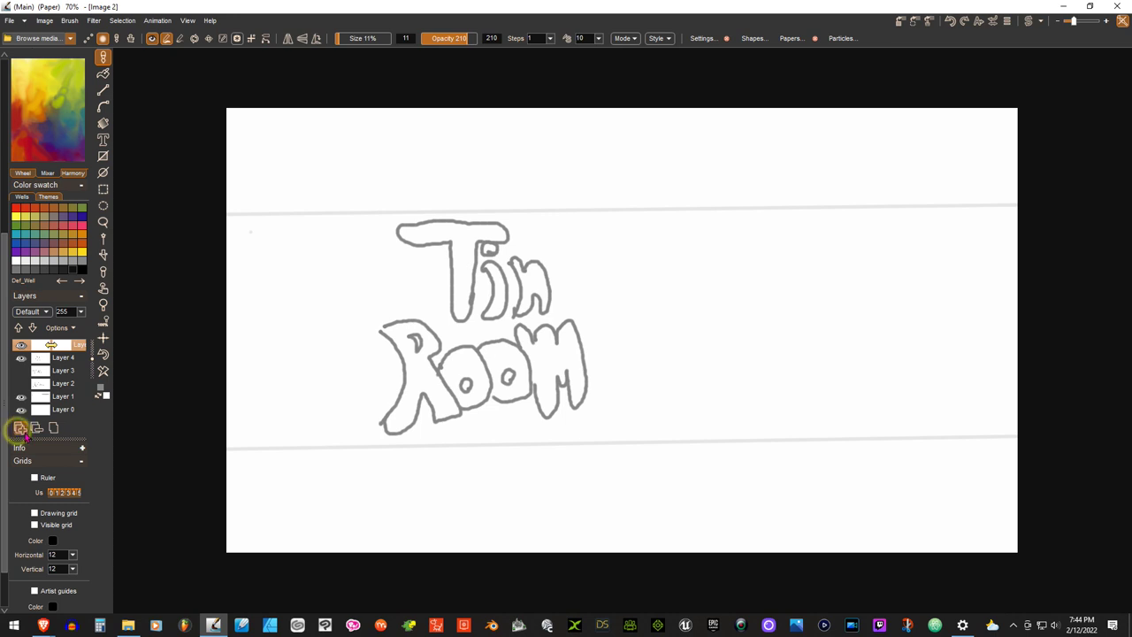
click(51, 356)
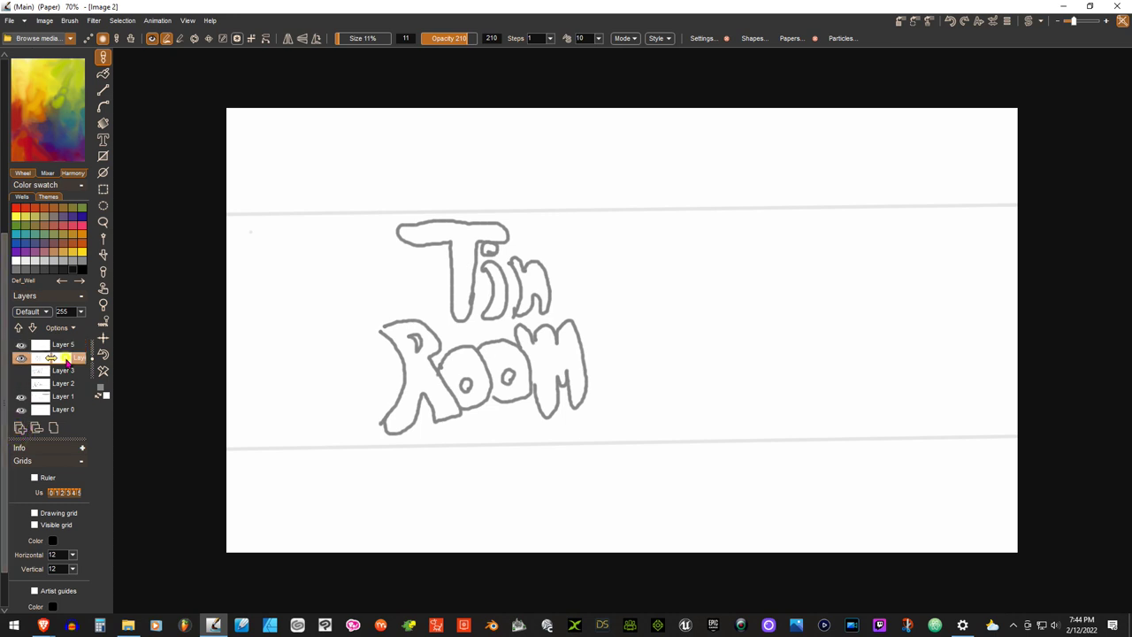
click(80, 311)
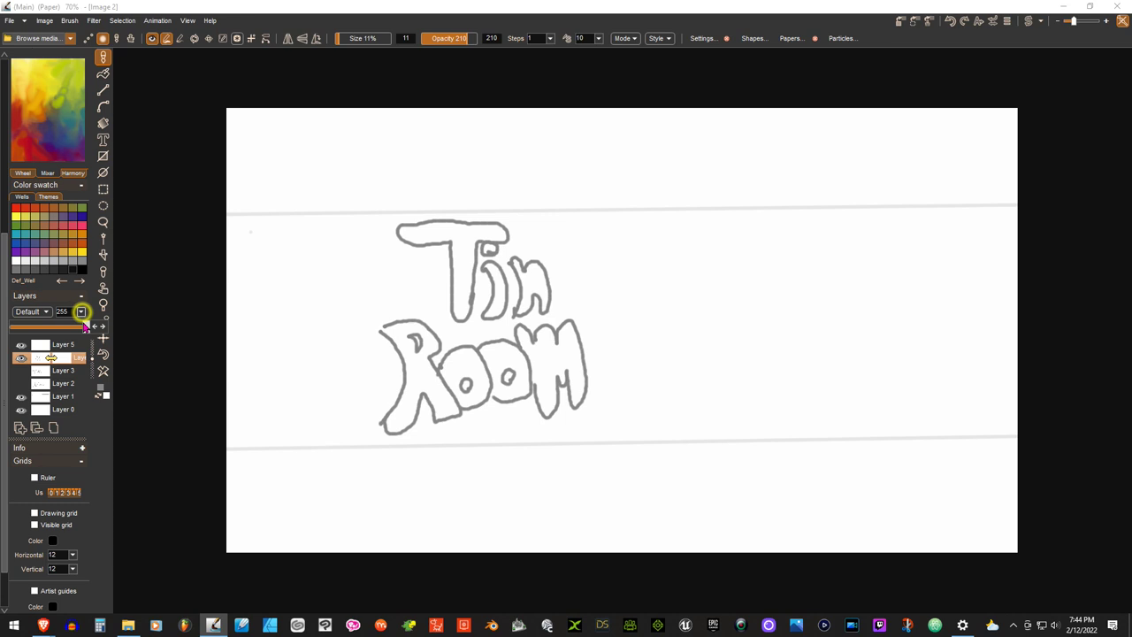
mouse_move(85, 326)
mouse_down()
mouse_move(20, 340)
mouse_move(39, 364)
mouse_up()
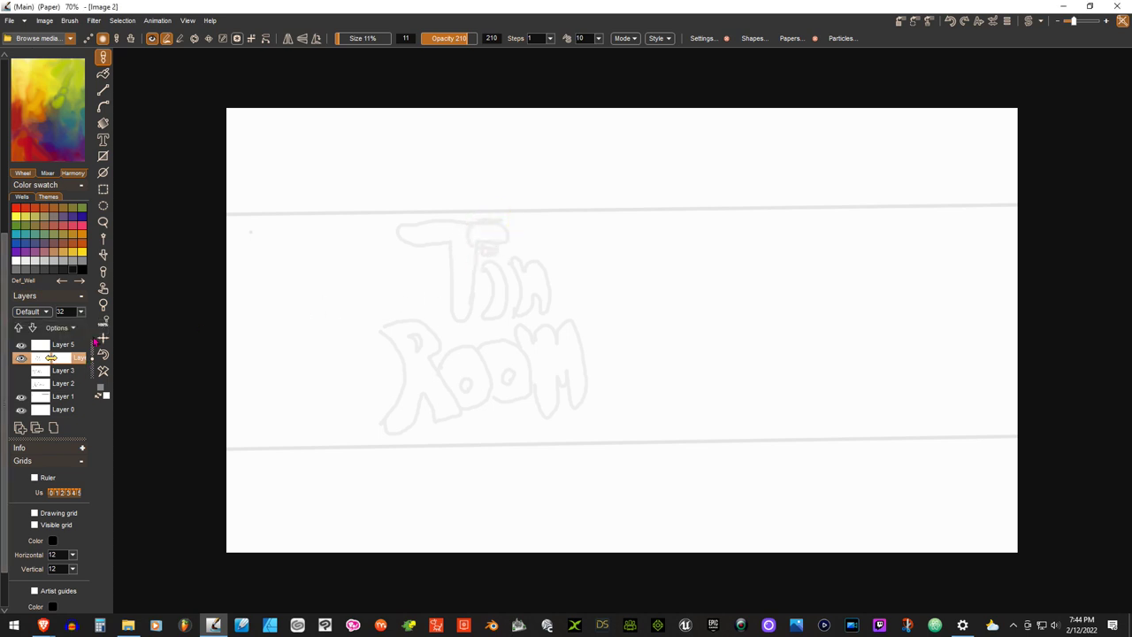
click(65, 344)
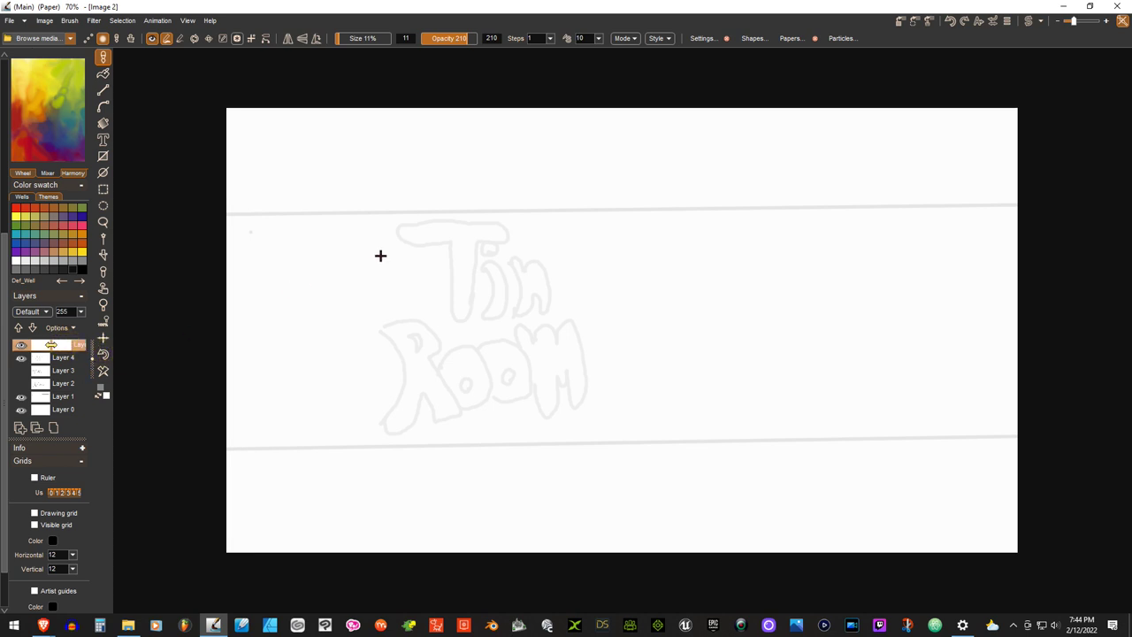
- Outline "Tin" on Layer 5 slightly right of the faded version, with a curved i and a separate n
mouse_move(493, 247)
mouse_down()
mouse_move(465, 248)
mouse_move(457, 235)
mouse_move(523, 225)
mouse_move(545, 235)
mouse_move(518, 248)
mouse_move(518, 315)
mouse_move(493, 245)
mouse_move(556, 267)
mouse_move(553, 301)
mouse_move(572, 283)
mouse_move(556, 251)
mouse_move(546, 257)
mouse_move(560, 227)
mouse_move(552, 233)
mouse_up()
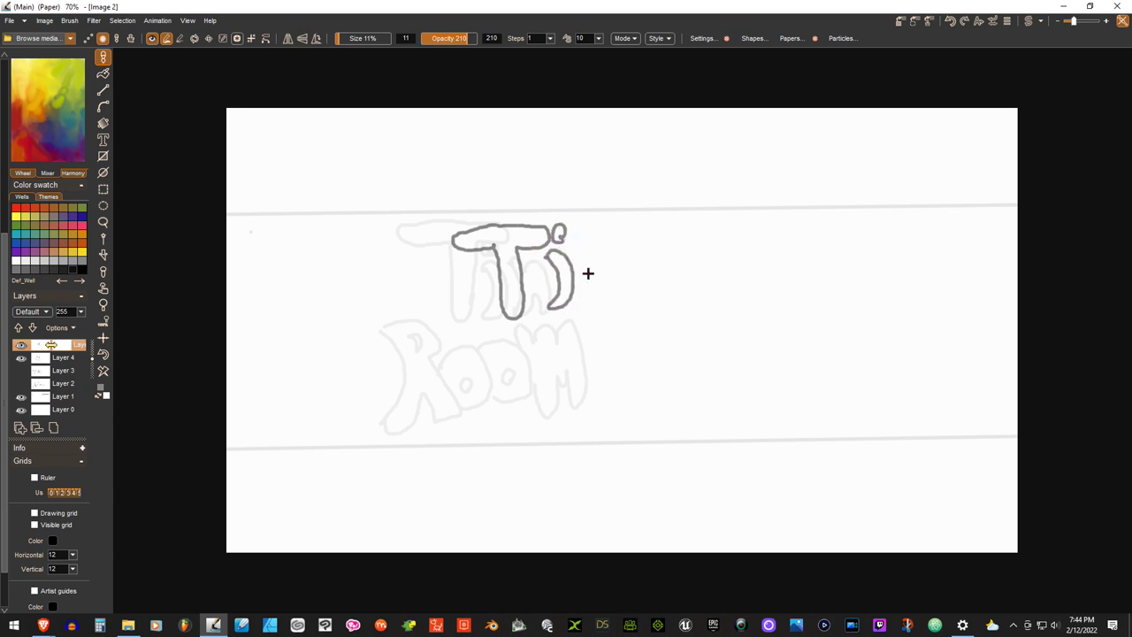
drag(581, 251, 584, 296)
mouse_move(582, 256)
mouse_down()
mouse_move(611, 252)
mouse_move(619, 299)
mouse_up()
- Outline a compact "Room" with inner holes directly beneath "Tin" on Layer 5, and hide Layer 4
mouse_move(465, 341)
mouse_down()
mouse_move(479, 386)
mouse_move(460, 416)
mouse_up()
mouse_move(466, 333)
mouse_down()
mouse_move(489, 325)
mouse_move(509, 347)
mouse_move(494, 362)
mouse_move(511, 390)
mouse_move(509, 412)
mouse_move(492, 396)
mouse_move(462, 416)
mouse_up()
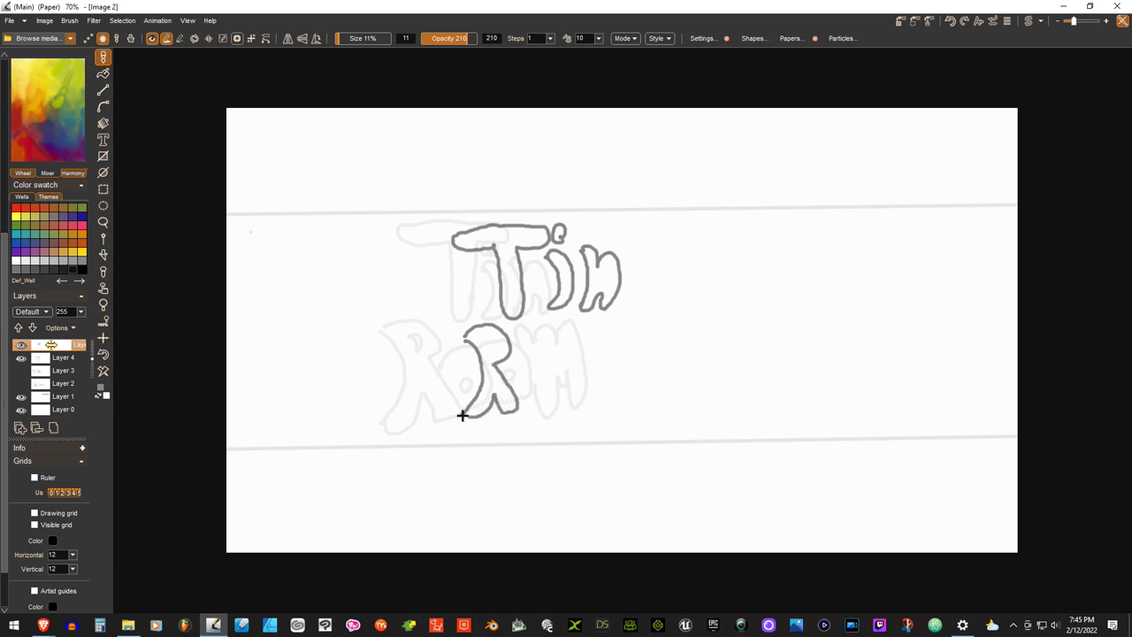
mouse_move(503, 369)
mouse_down()
mouse_move(533, 362)
mouse_move(538, 399)
mouse_move(516, 402)
mouse_up()
click(502, 373)
mouse_move(534, 358)
mouse_down()
mouse_move(565, 357)
mouse_move(571, 380)
mouse_move(547, 398)
mouse_up()
mouse_move(564, 353)
mouse_down()
mouse_move(594, 336)
mouse_move(605, 348)
mouse_move(619, 336)
mouse_move(623, 392)
mouse_move(612, 402)
mouse_move(599, 370)
mouse_move(571, 391)
mouse_up()
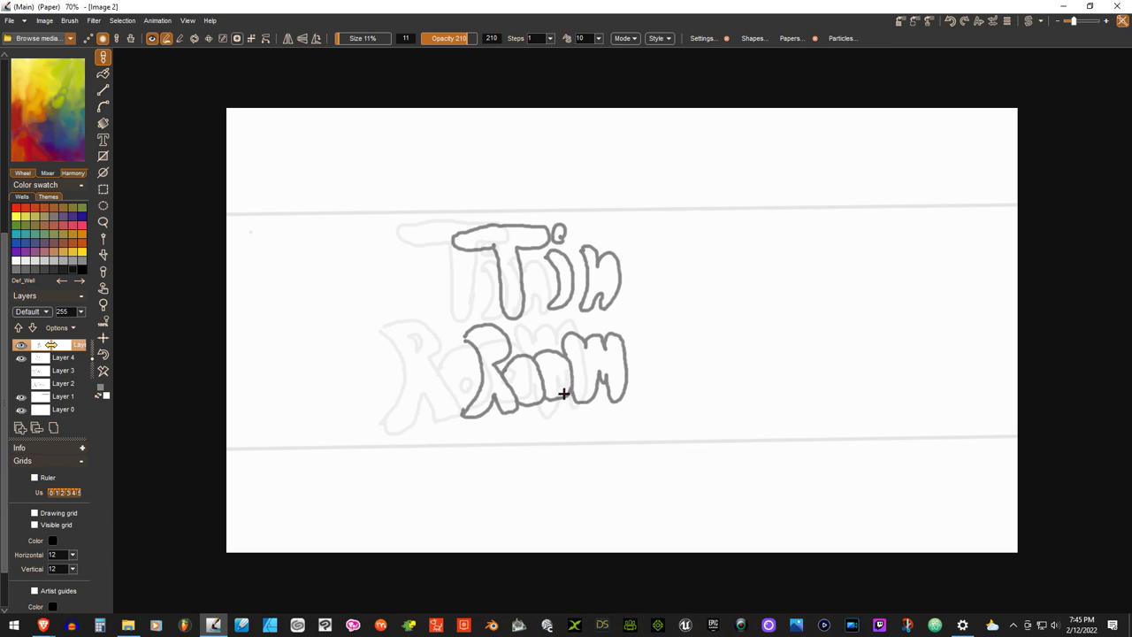
drag(560, 383, 528, 385)
drag(487, 339, 489, 357)
click(21, 358)
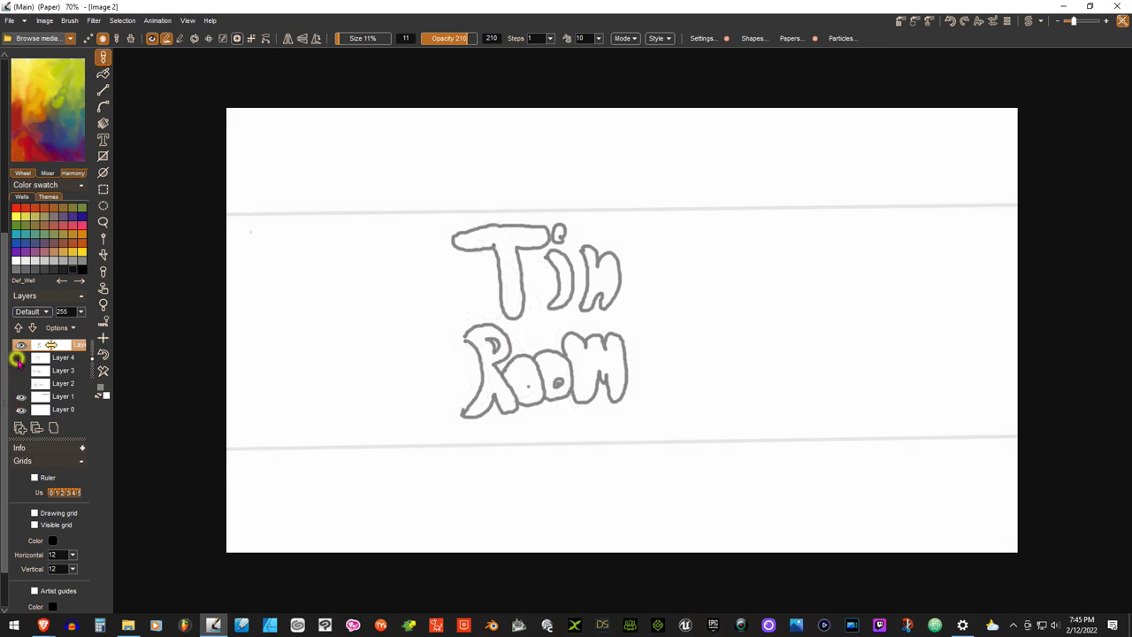
- Fade the Layer 5 sketch to opacity 40 and add a new layer above it
click(81, 313)
drag(85, 325, 22, 325)
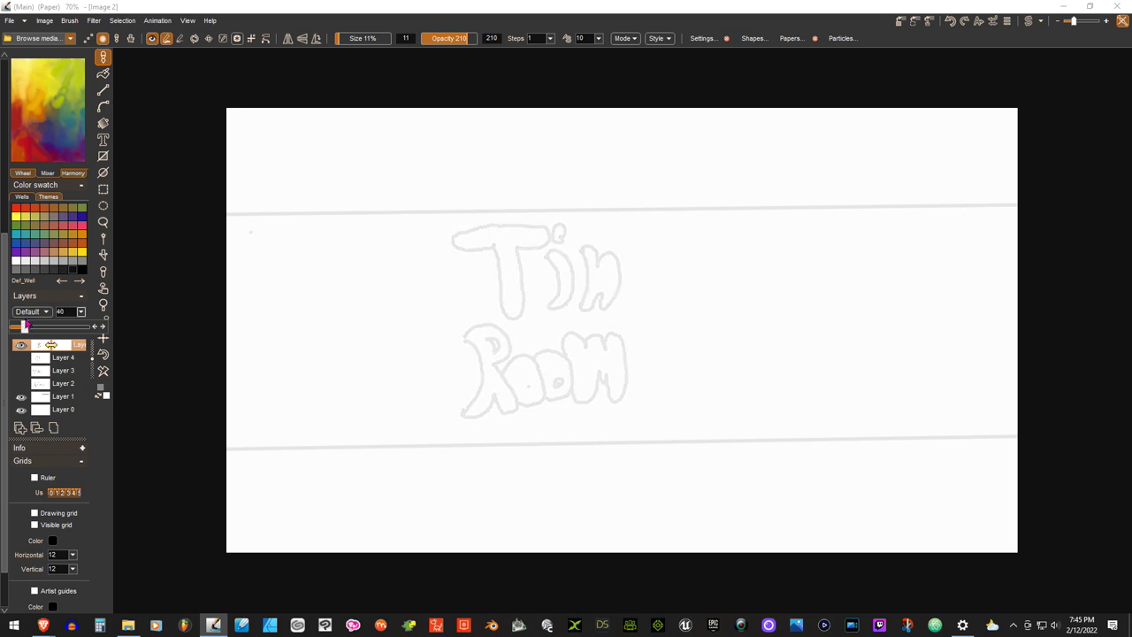
click(18, 428)
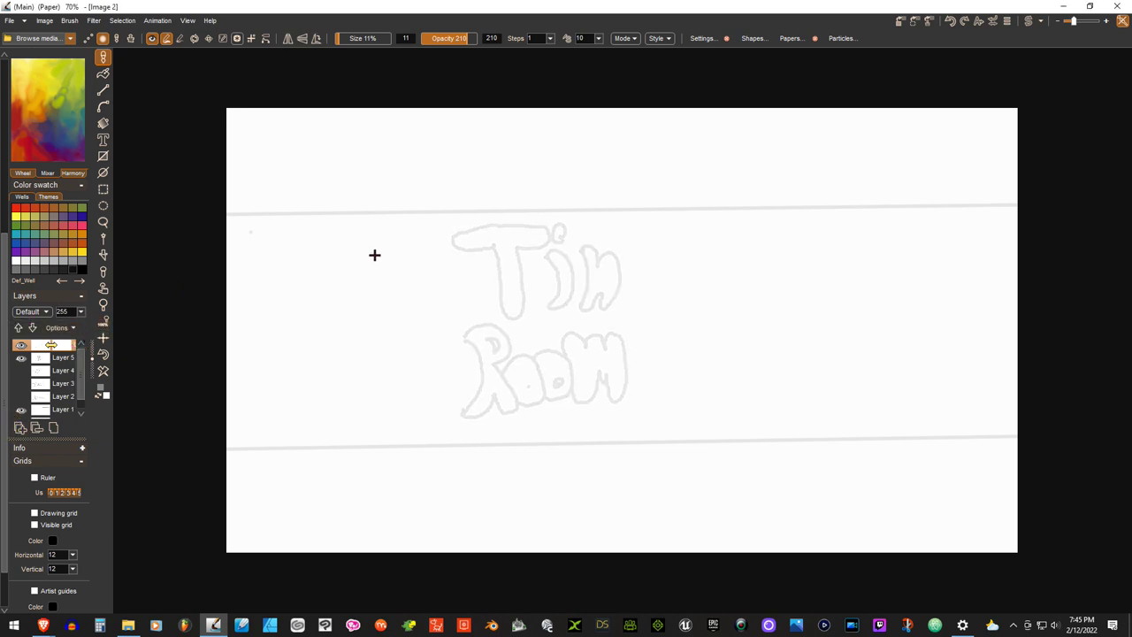
- Try a wide T with a curved stem and a curved i on the new layer, undoing both letters
mouse_move(462, 260)
mouse_down()
mouse_move(404, 249)
mouse_move(423, 235)
mouse_move(503, 224)
mouse_move(546, 240)
mouse_move(550, 255)
mouse_move(495, 256)
mouse_move(521, 323)
mouse_move(507, 342)
mouse_move(490, 331)
mouse_move(496, 303)
mouse_move(462, 260)
mouse_up()
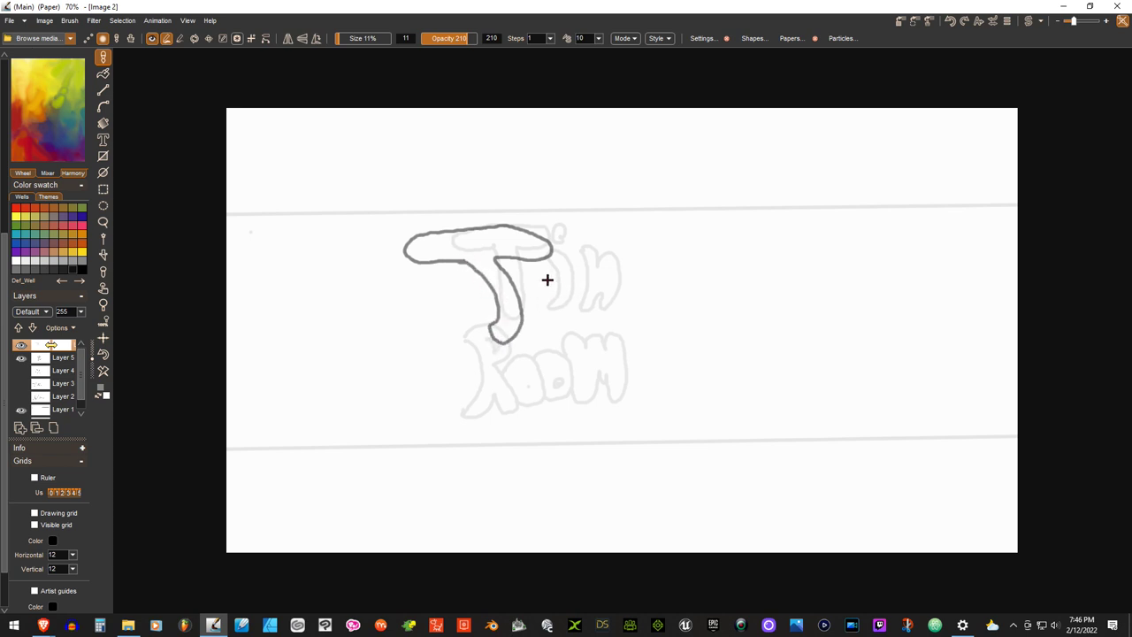
mouse_move(539, 275)
mouse_down()
mouse_move(544, 327)
mouse_move(558, 298)
mouse_move(546, 271)
mouse_move(560, 245)
mouse_move(551, 263)
mouse_up()
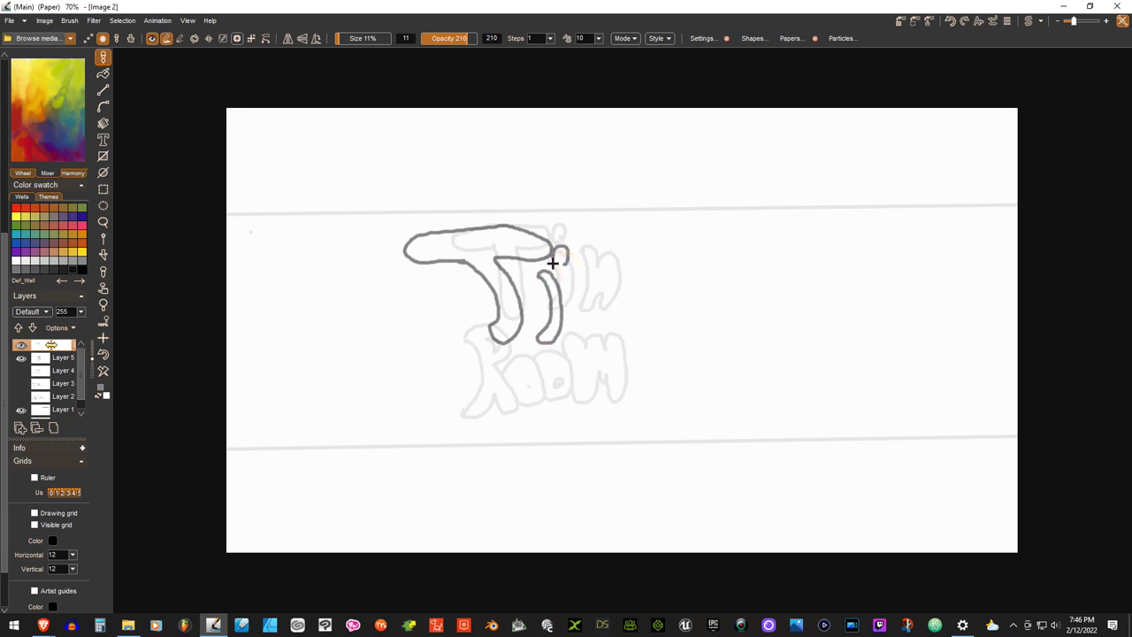
click(102, 353)
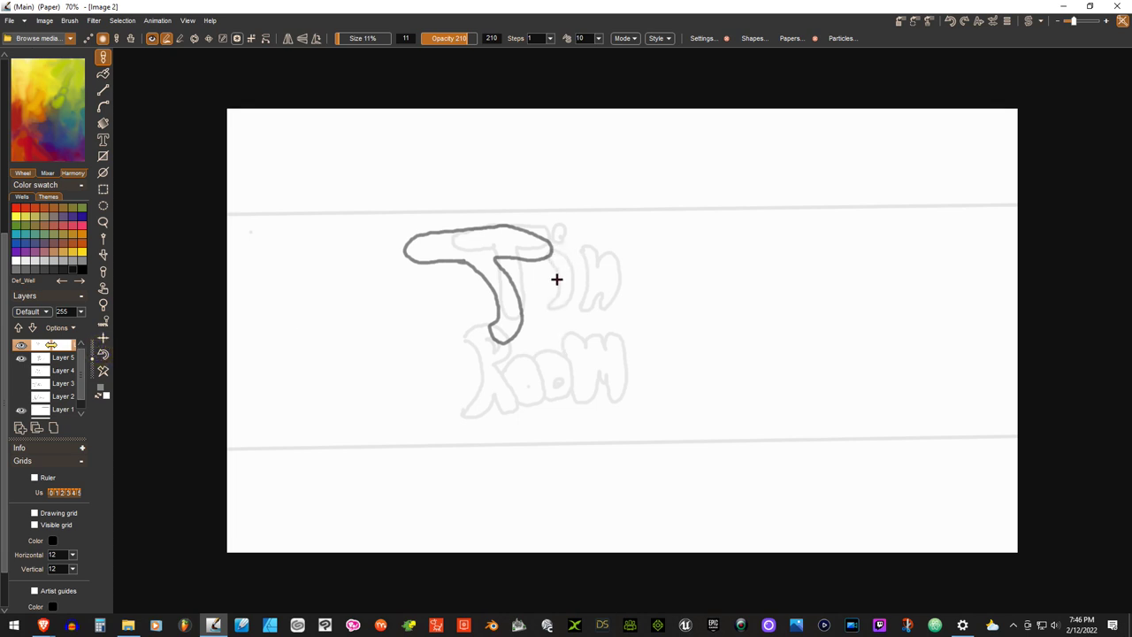
click(102, 354)
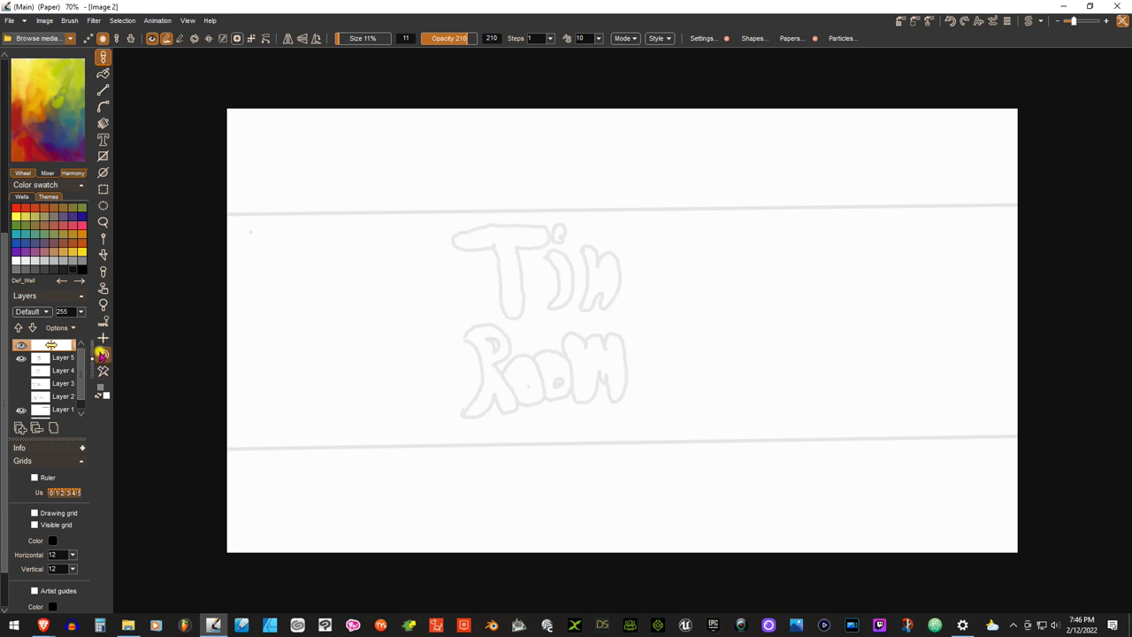
- Outline "Tin" on Layer 6 left of the faded version, with a sweeping curved T, dotted i and small n
mouse_move(461, 298)
mouse_down()
mouse_move(496, 335)
mouse_move(492, 298)
mouse_move(446, 254)
mouse_move(491, 241)
mouse_move(486, 228)
mouse_move(436, 237)
mouse_move(407, 265)
mouse_move(406, 311)
mouse_move(435, 274)
mouse_move(474, 309)
mouse_up()
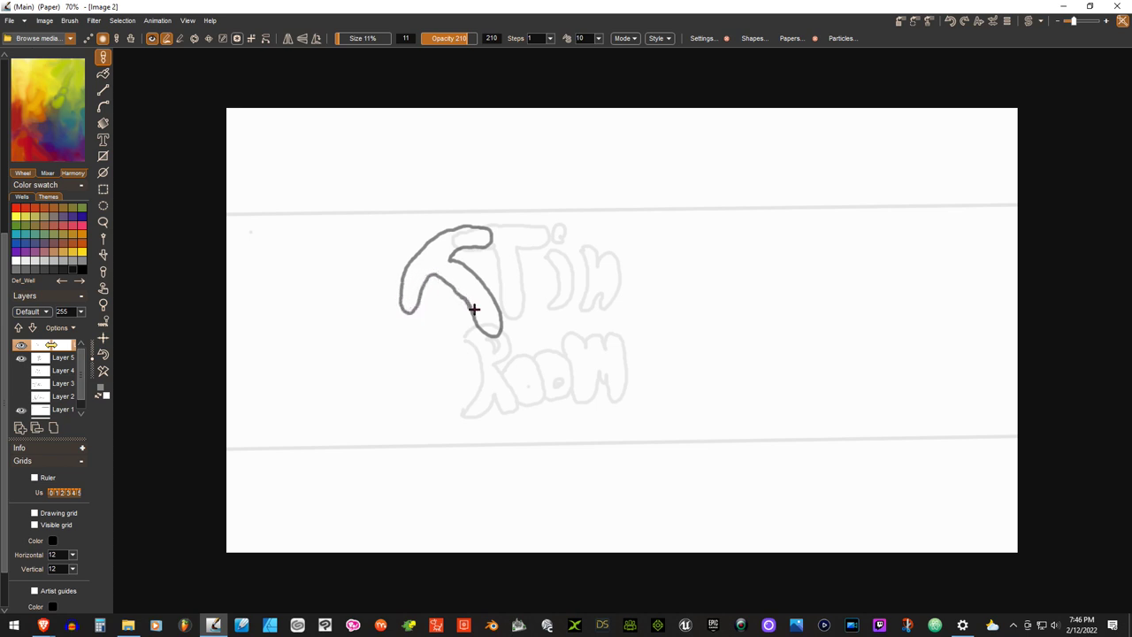
drag(500, 273, 513, 329)
mouse_move(500, 270)
mouse_down()
mouse_move(515, 272)
mouse_move(511, 327)
mouse_up()
mouse_move(503, 255)
mouse_down()
mouse_move(503, 245)
mouse_move(543, 300)
mouse_move(539, 314)
mouse_up()
mouse_move(534, 264)
mouse_down()
mouse_move(566, 270)
mouse_move(568, 303)
mouse_move(554, 315)
mouse_move(551, 299)
mouse_move(538, 316)
mouse_up()
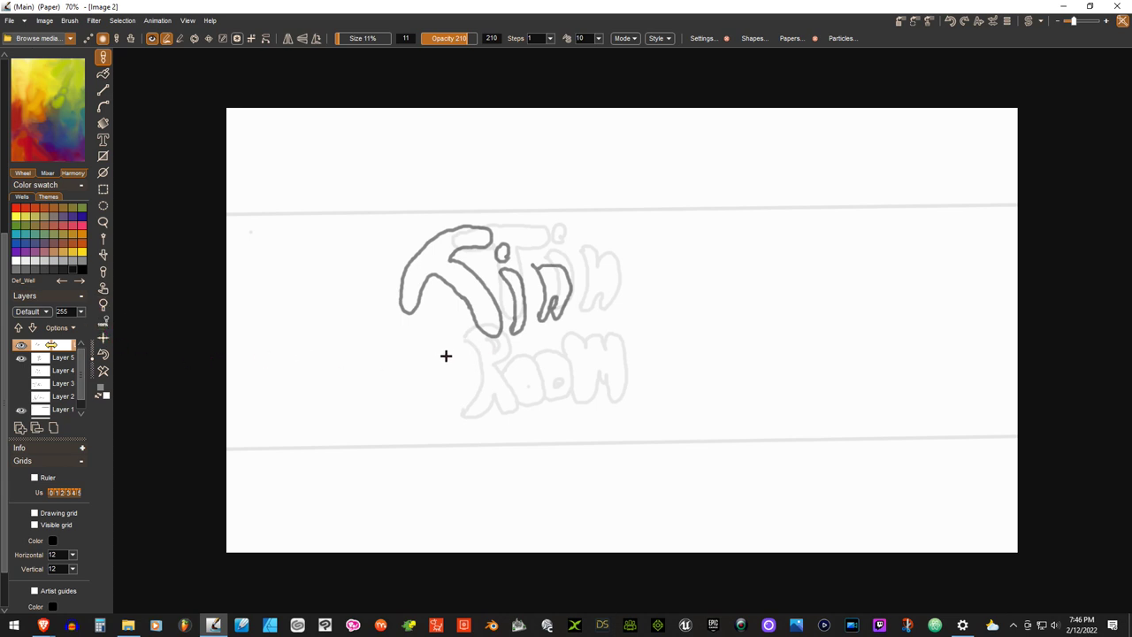
- Outline "Room" beneath "Tin" on Layer 6 with touching letters and inner holes in the R and both o's
mouse_move(441, 351)
mouse_down()
mouse_move(460, 388)
mouse_move(439, 427)
mouse_up()
click(439, 350)
mouse_move(443, 349)
mouse_down()
mouse_move(478, 349)
mouse_move(485, 368)
mouse_move(473, 377)
mouse_move(496, 419)
mouse_move(482, 428)
mouse_move(454, 410)
mouse_up()
mouse_move(487, 380)
mouse_down()
mouse_move(515, 377)
mouse_move(521, 404)
mouse_move(500, 417)
mouse_up()
mouse_move(522, 370)
mouse_down()
mouse_move(545, 354)
mouse_move(566, 378)
mouse_move(549, 419)
mouse_move(522, 407)
mouse_up()
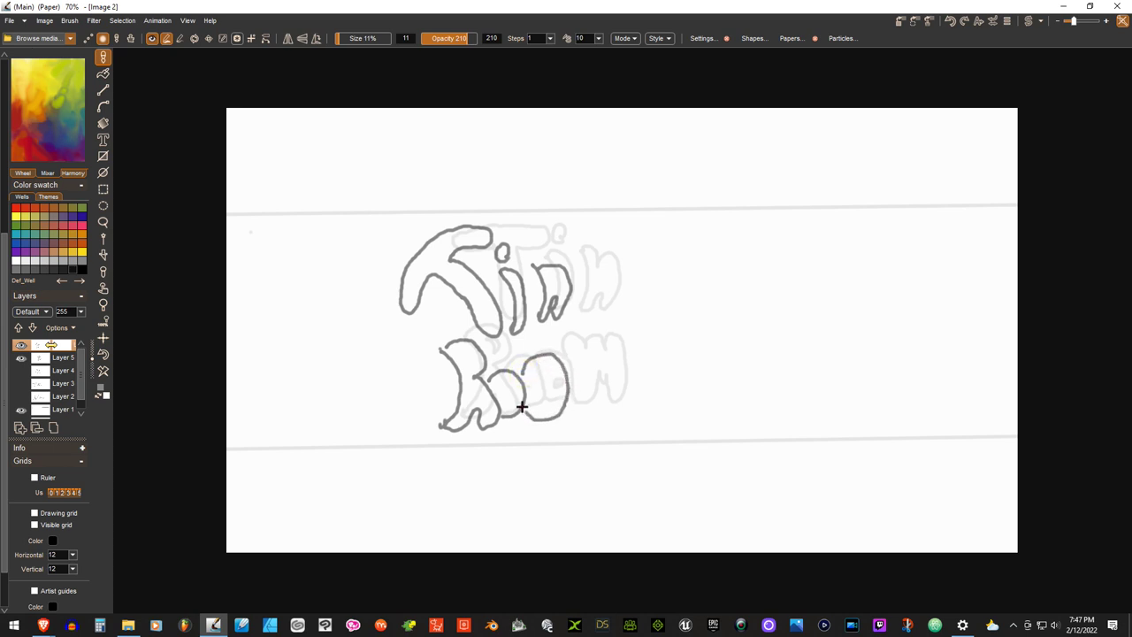
mouse_move(561, 358)
mouse_down()
mouse_move(586, 379)
mouse_move(588, 367)
mouse_move(607, 381)
mouse_move(620, 368)
mouse_move(627, 389)
mouse_move(620, 424)
mouse_move(609, 424)
mouse_move(606, 397)
mouse_move(592, 410)
mouse_move(588, 394)
mouse_move(553, 427)
mouse_up()
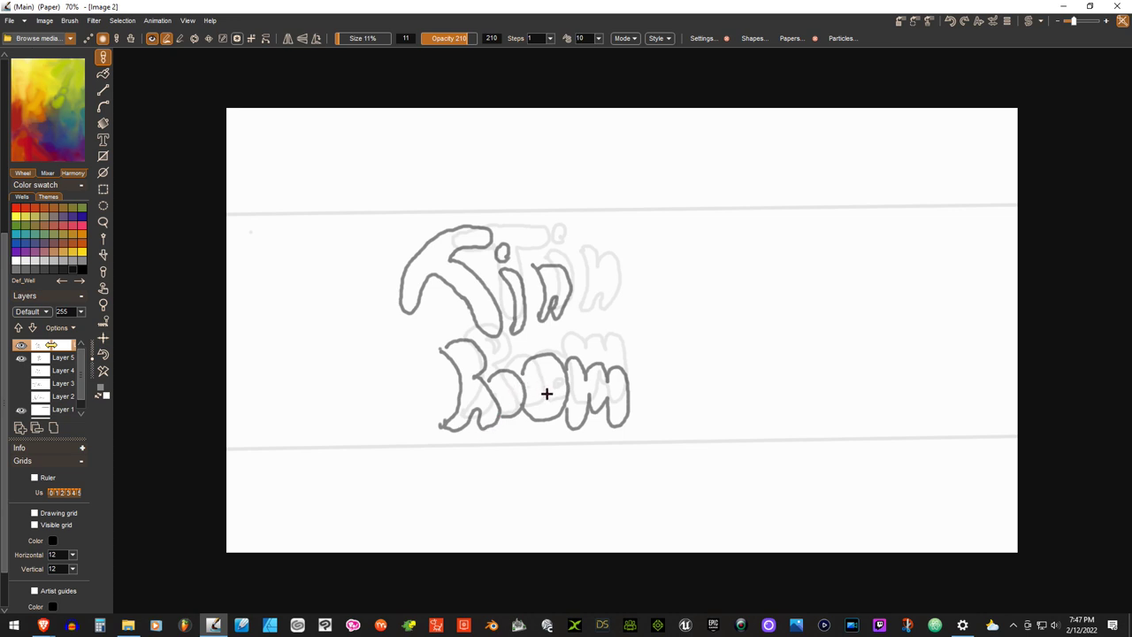
drag(549, 404, 508, 397)
drag(464, 356, 467, 382)
- Fade the Layer 6 sketch to opacity 34 beneath a new Layer 7, and hide Layer 5
click(20, 428)
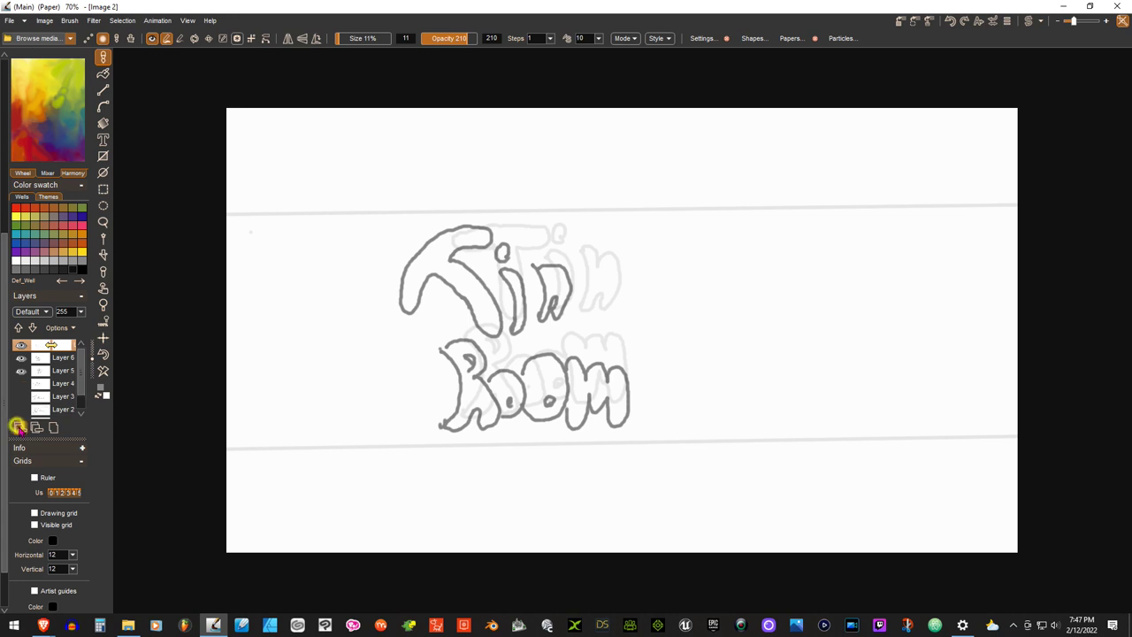
click(59, 358)
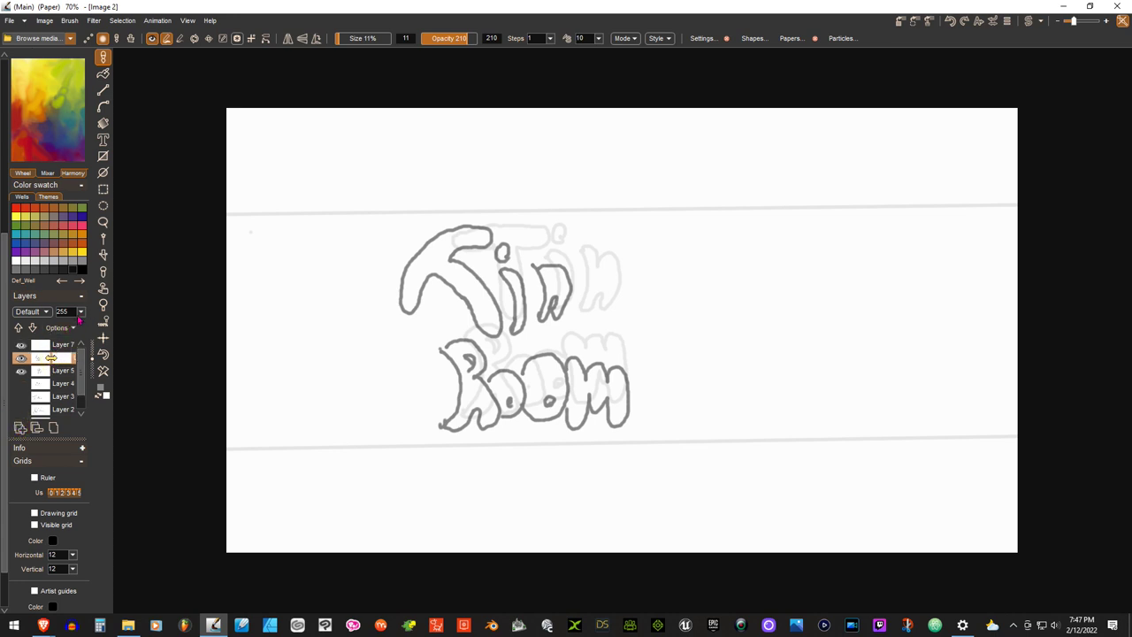
click(80, 313)
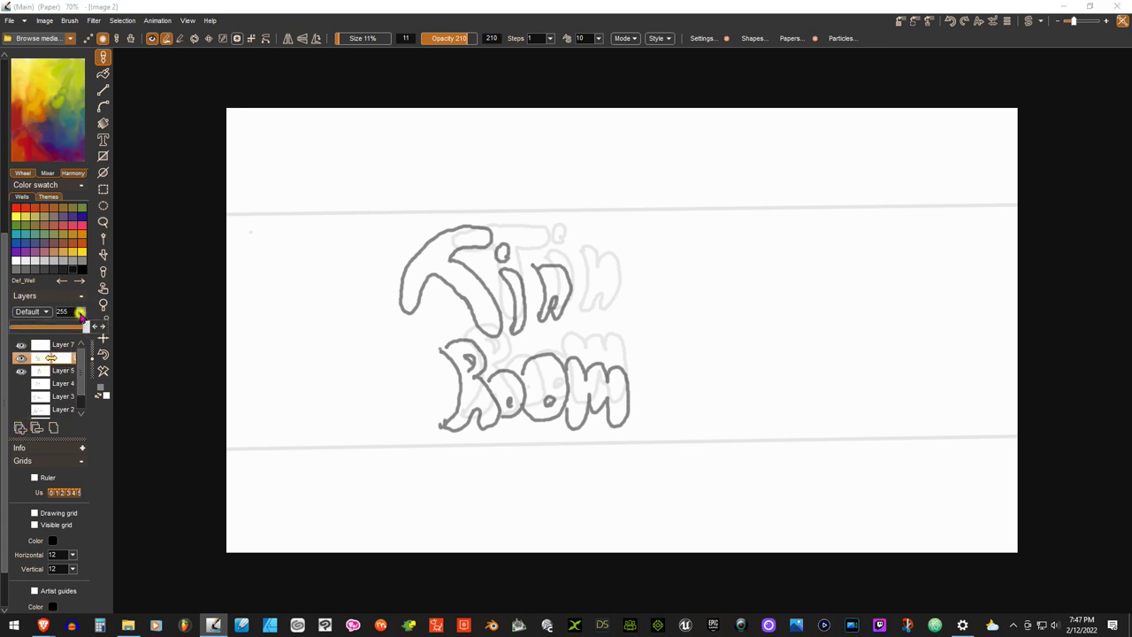
drag(85, 327, 34, 329)
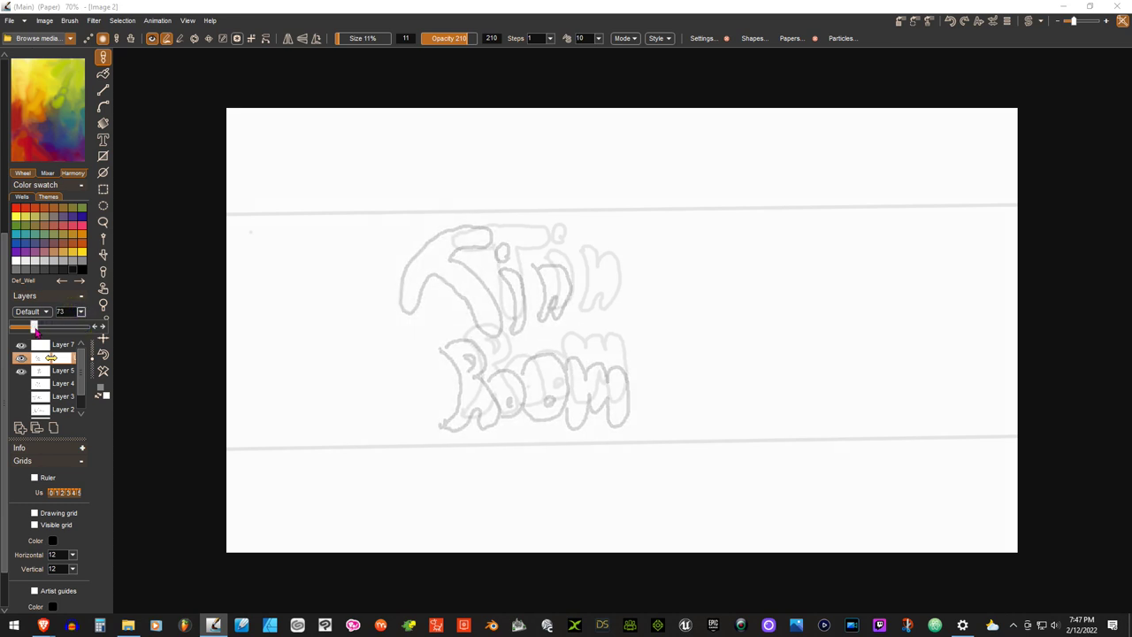
click(21, 370)
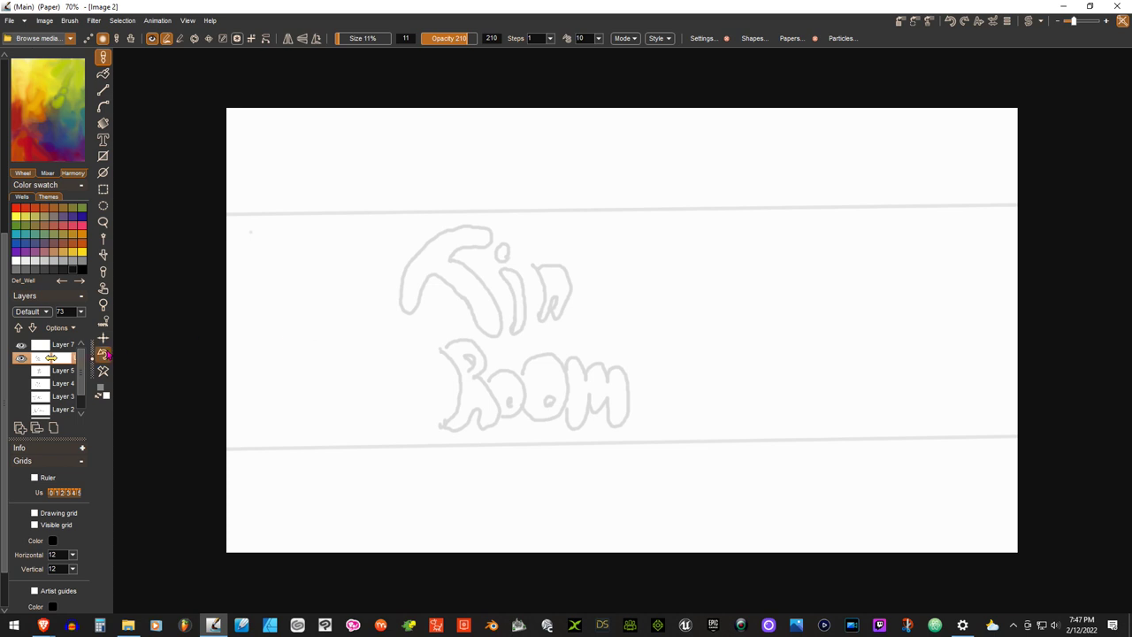
click(81, 313)
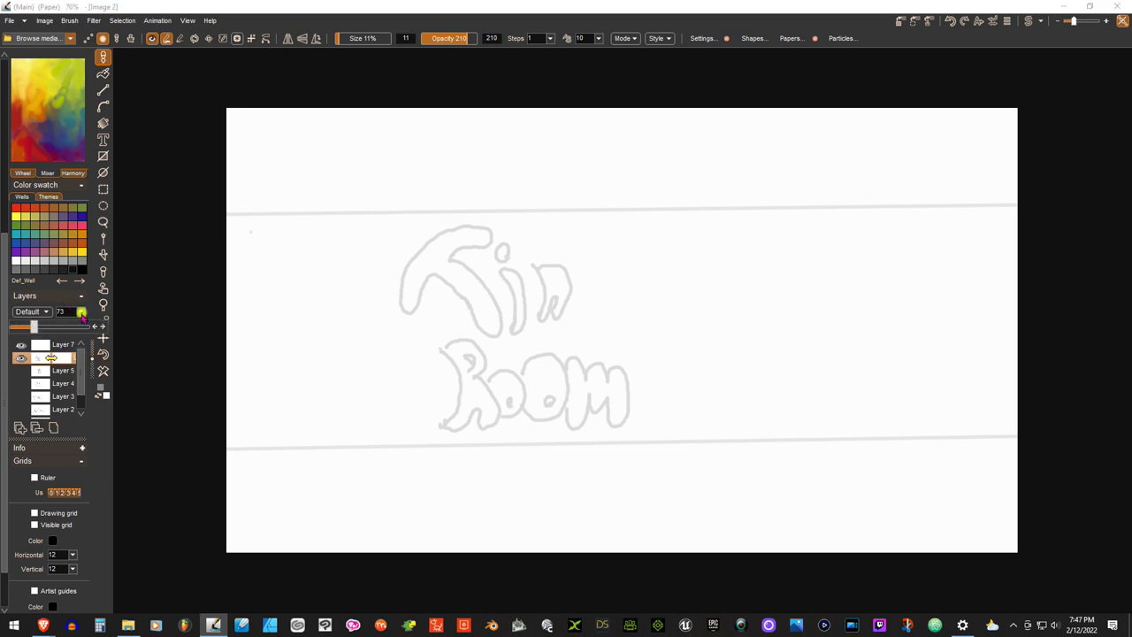
drag(34, 328, 23, 327)
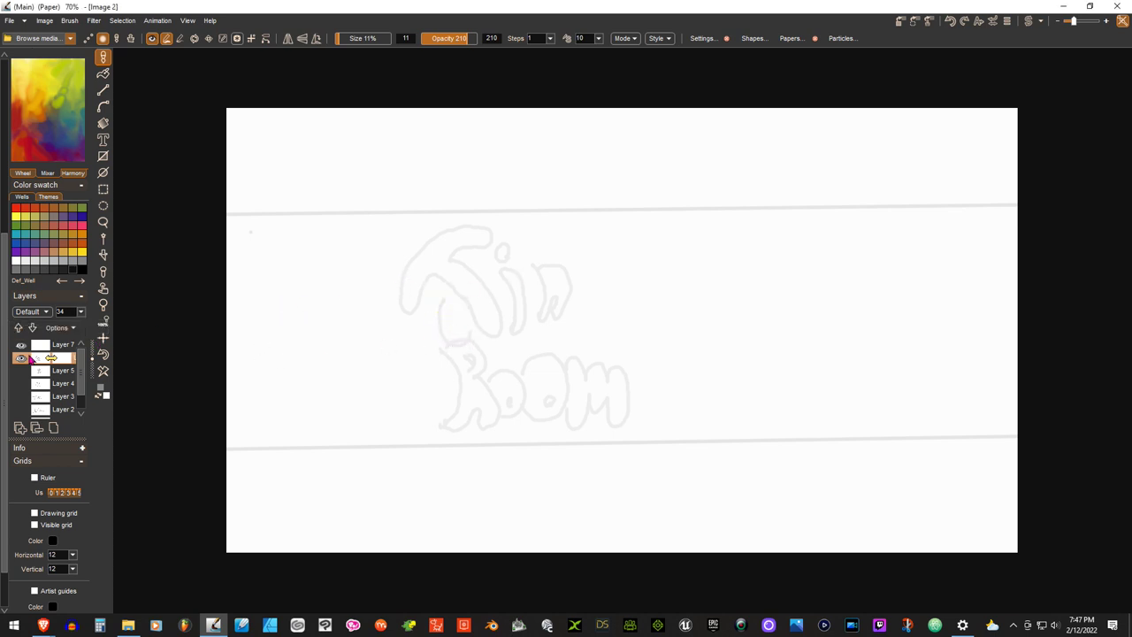
click(103, 353)
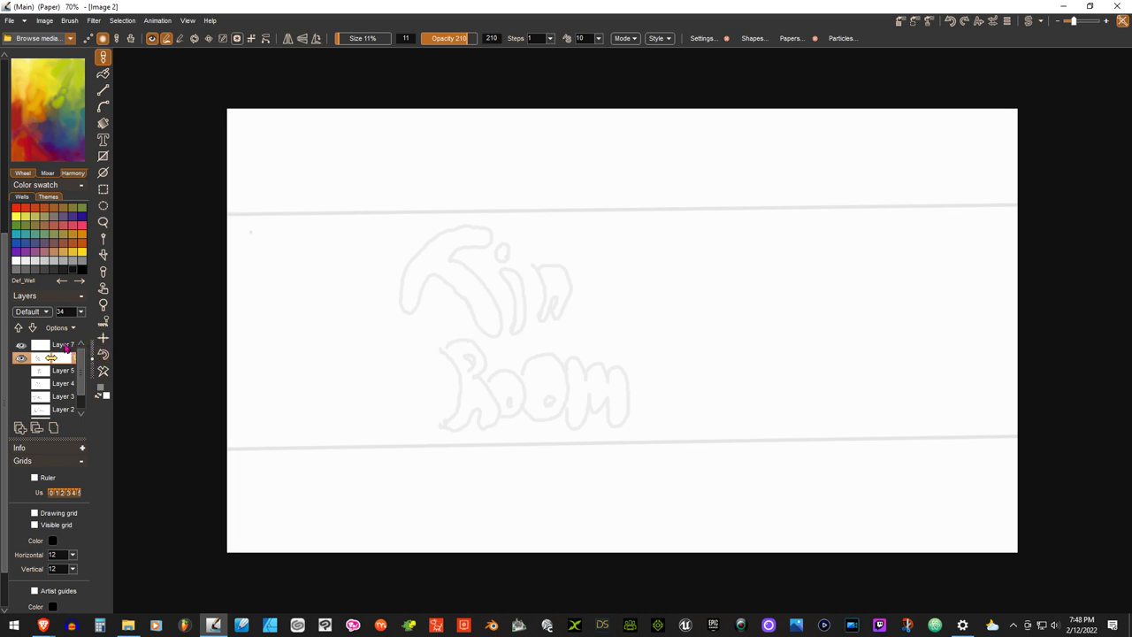
click(55, 347)
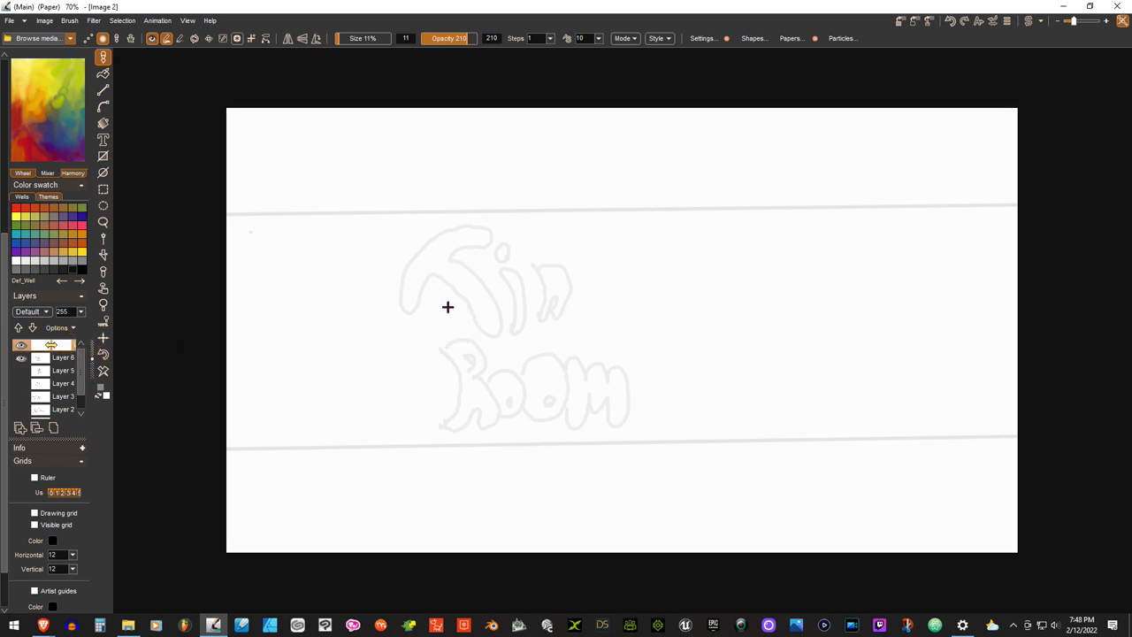
- Outline "Tin" on Layer 7 with a thick arched T, a curved dotted i and a curved n spaced apart
mouse_move(433, 308)
mouse_down()
mouse_move(442, 342)
mouse_move(465, 336)
mouse_move(464, 298)
mouse_move(441, 276)
mouse_move(467, 248)
mouse_up()
mouse_move(466, 239)
mouse_down()
mouse_move(430, 238)
mouse_move(388, 272)
mouse_move(397, 321)
mouse_move(420, 295)
mouse_move(435, 322)
mouse_up()
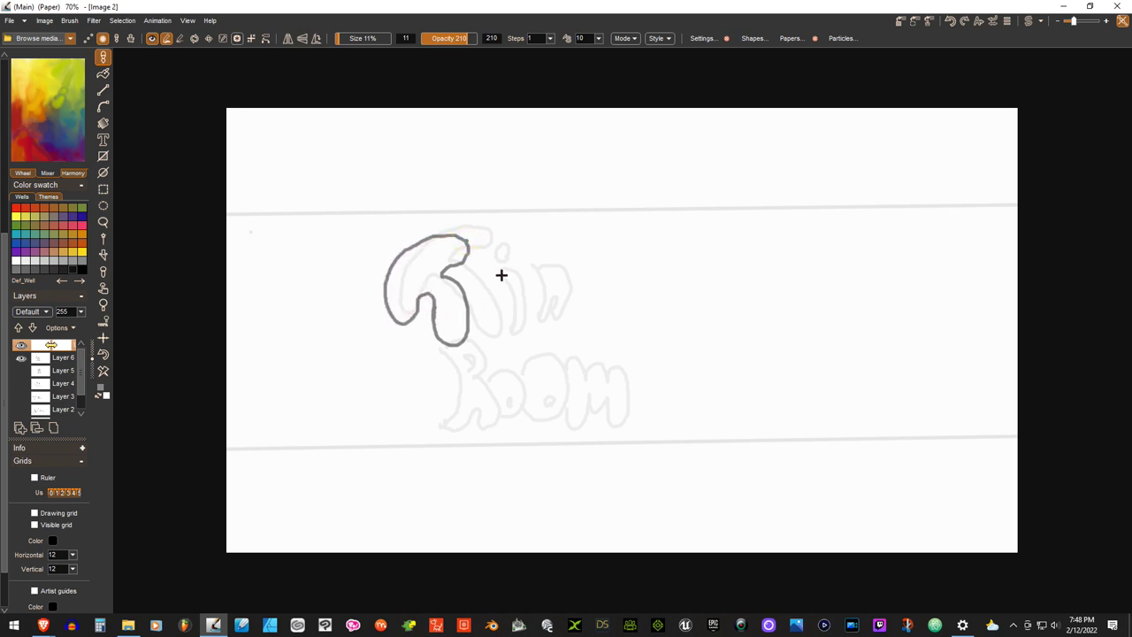
mouse_move(489, 280)
mouse_down()
mouse_move(490, 326)
mouse_move(504, 333)
mouse_move(510, 298)
mouse_move(493, 274)
mouse_move(492, 284)
mouse_move(501, 245)
mouse_move(487, 249)
mouse_move(541, 327)
mouse_move(529, 340)
mouse_up()
mouse_move(542, 278)
mouse_down()
mouse_move(583, 286)
mouse_move(587, 312)
mouse_move(565, 344)
mouse_move(569, 316)
mouse_move(531, 341)
mouse_up()
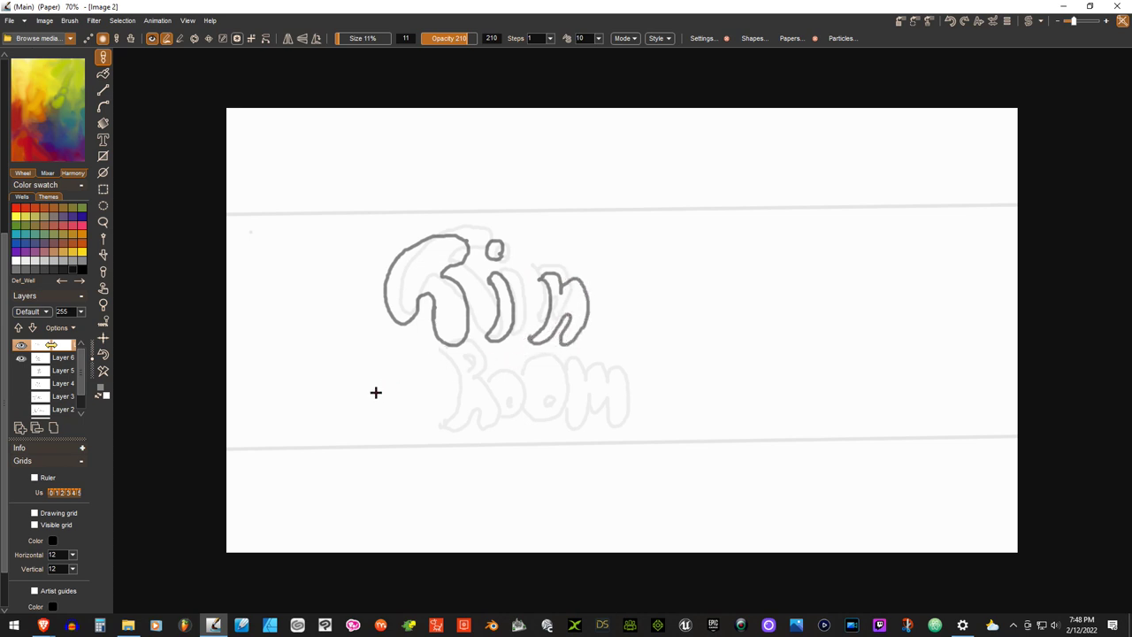
- Outline "Room" on Layer 7 beneath "Tin", starting left of the faded R and adding the inner holes
mouse_move(367, 361)
mouse_down()
mouse_move(392, 399)
mouse_move(377, 441)
mouse_up()
mouse_move(366, 362)
mouse_down()
mouse_move(404, 343)
mouse_move(420, 357)
mouse_move(415, 384)
mouse_move(442, 420)
mouse_move(429, 436)
mouse_move(411, 411)
mouse_move(378, 440)
mouse_up()
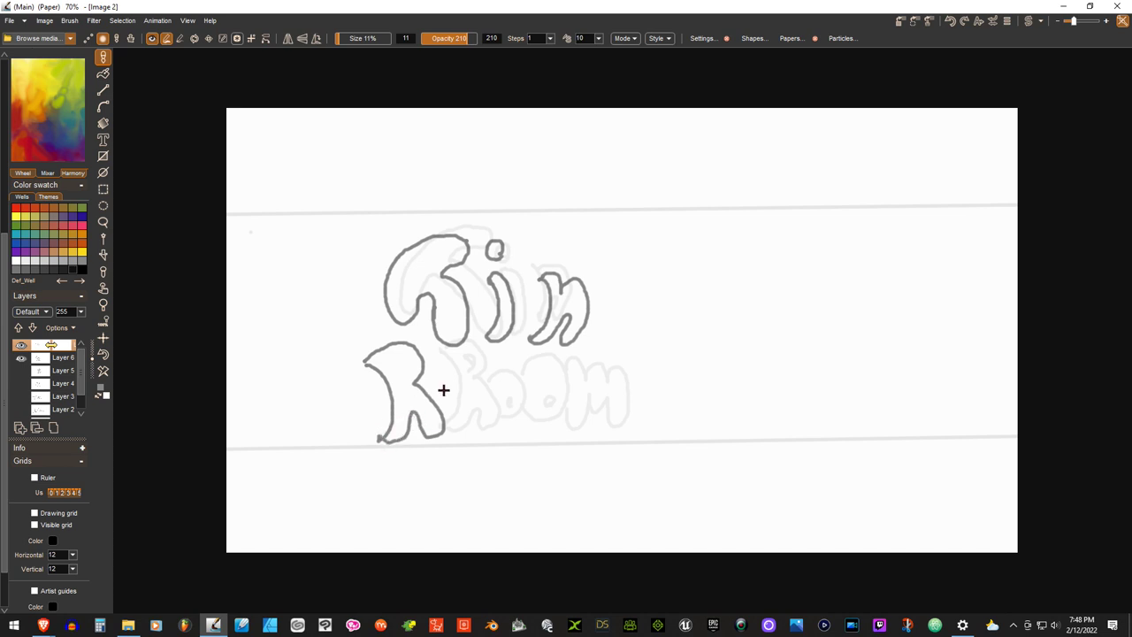
mouse_move(429, 389)
mouse_down()
mouse_move(449, 377)
mouse_move(471, 403)
mouse_move(454, 426)
mouse_move(447, 418)
mouse_up()
mouse_move(458, 378)
mouse_down()
mouse_move(467, 361)
mouse_move(503, 361)
mouse_move(508, 413)
mouse_move(476, 422)
mouse_move(469, 409)
mouse_up()
mouse_move(508, 369)
mouse_down()
mouse_move(570, 360)
mouse_move(578, 415)
mouse_move(566, 425)
mouse_move(546, 399)
mouse_move(525, 427)
mouse_move(476, 391)
mouse_move(491, 407)
mouse_move(491, 393)
mouse_move(493, 404)
mouse_move(455, 409)
mouse_up()
drag(392, 366, 402, 386)
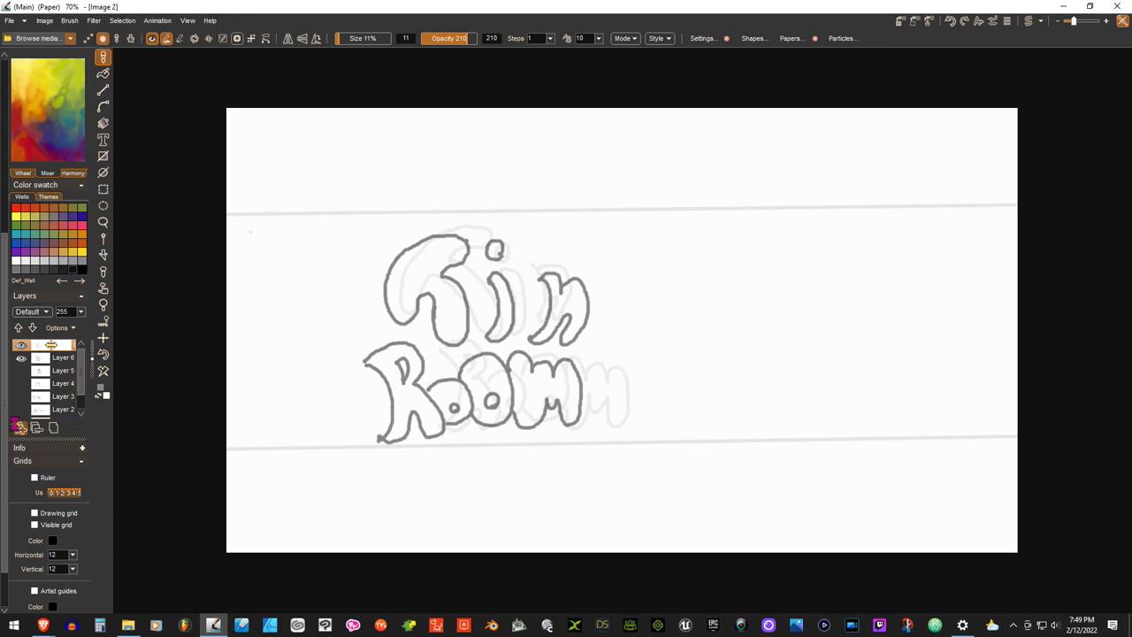
- Fade the Layer 7 sketch to opacity 38 beneath a new Layer 8, and hide Layer 6
click(19, 428)
click(20, 358)
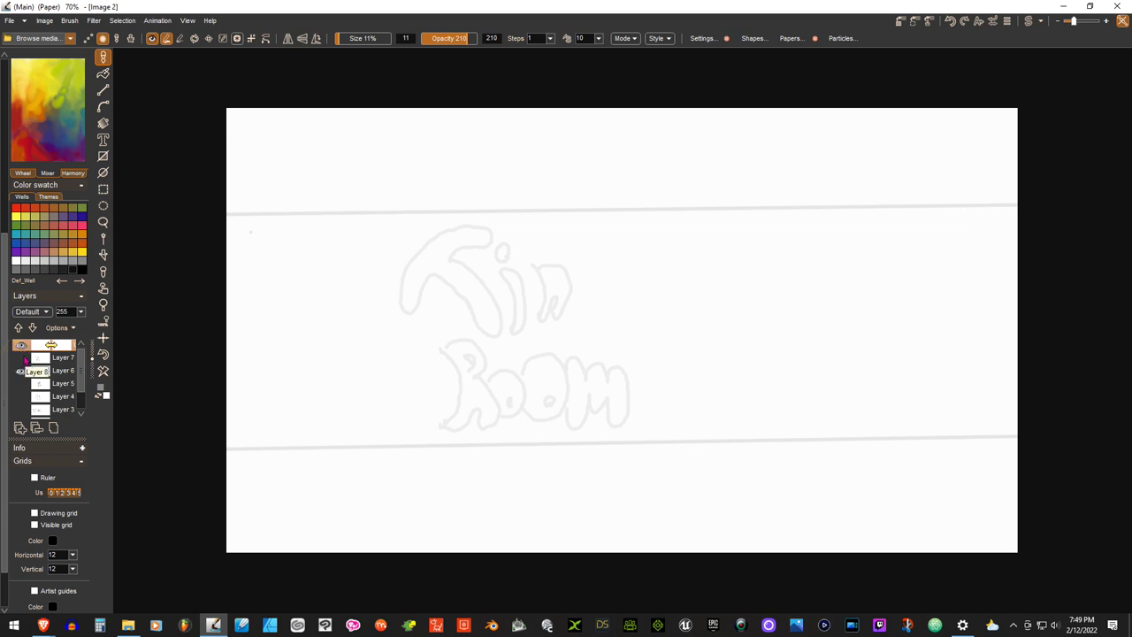
click(19, 370)
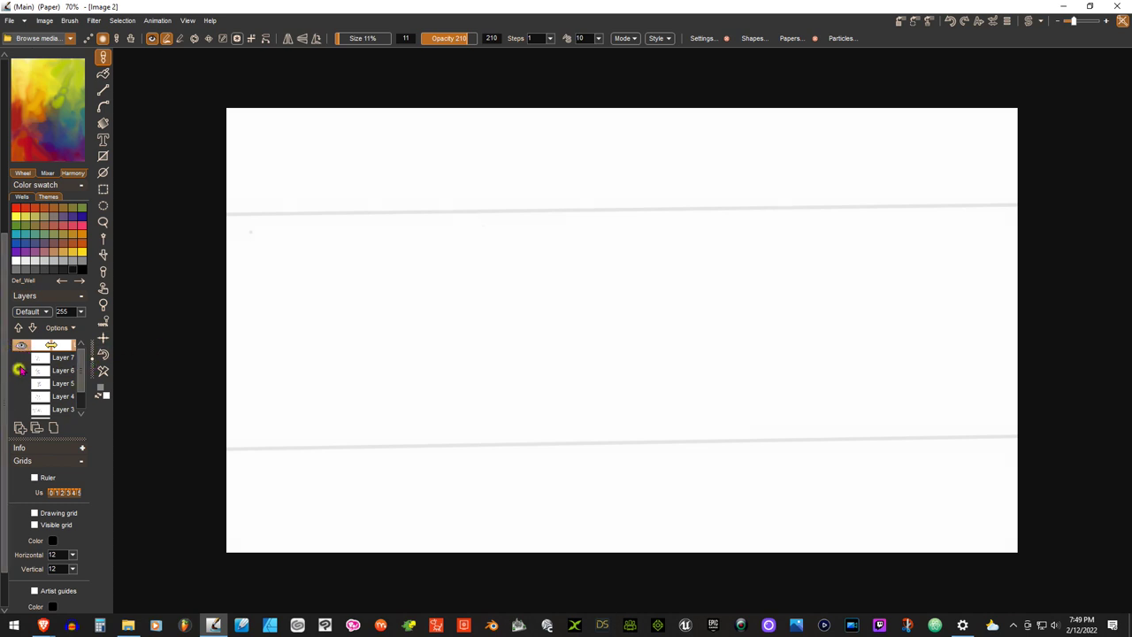
click(21, 358)
click(58, 358)
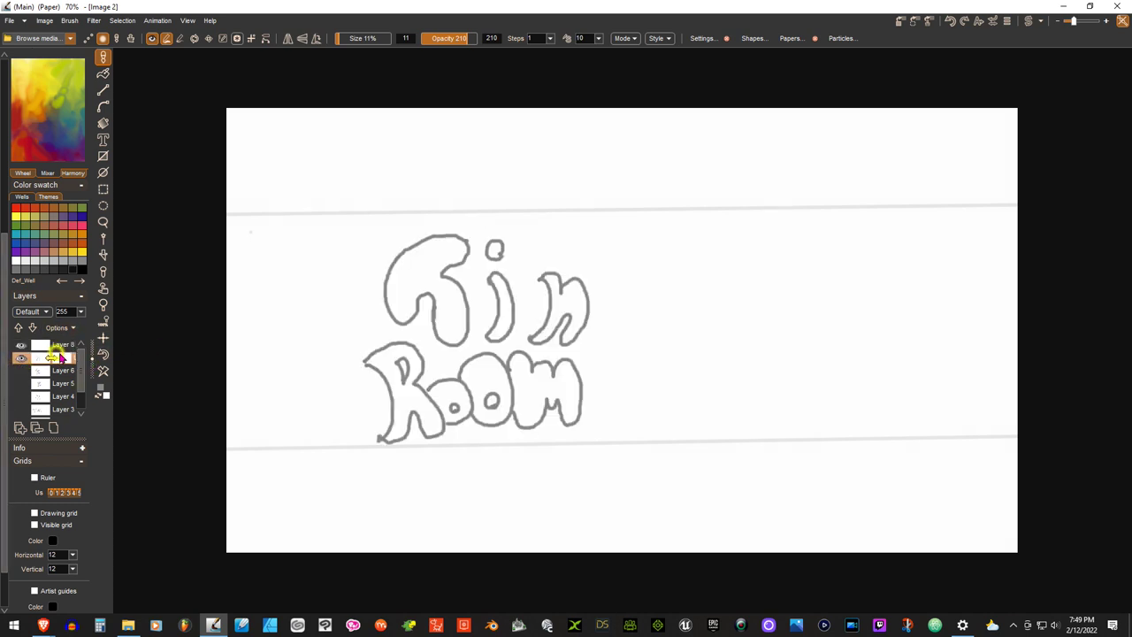
click(86, 312)
drag(84, 326, 28, 327)
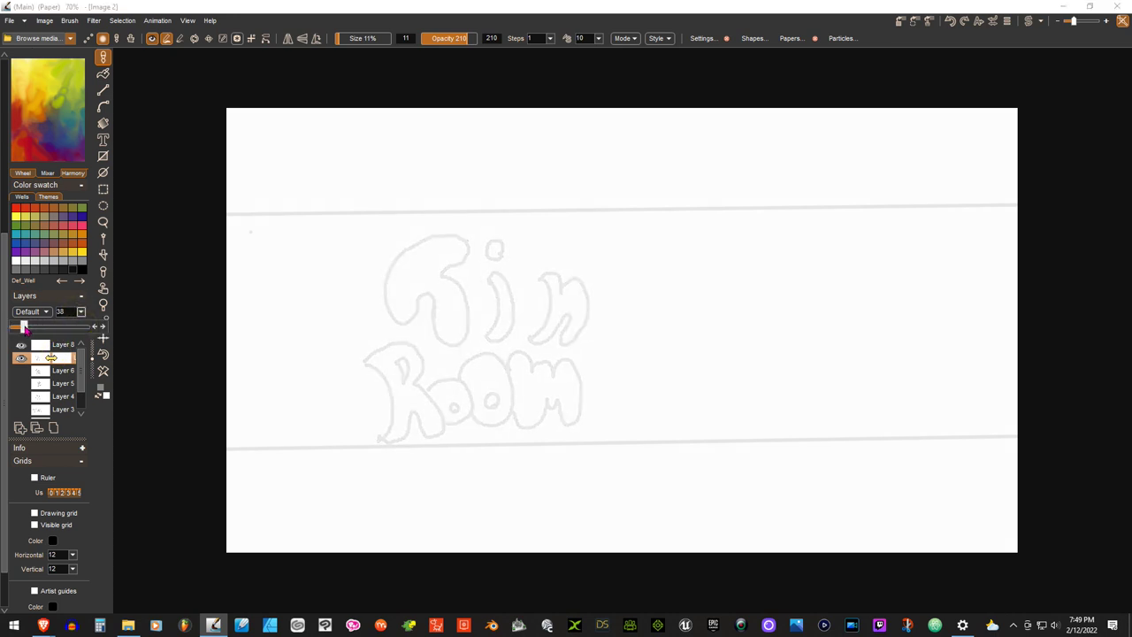
click(58, 344)
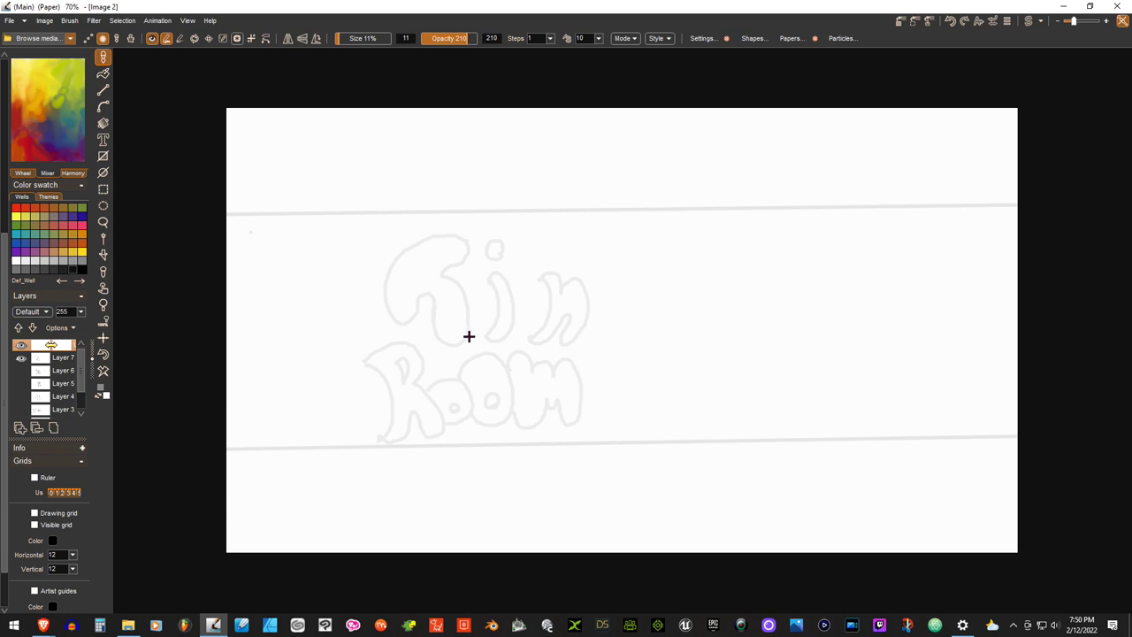
- Outline "Tin" on Layer 8 with an angular T whose crossbar flares at both ends, a curved dotted i and an n
mouse_move(468, 337)
mouse_down()
mouse_move(444, 341)
mouse_move(441, 276)
mouse_up()
mouse_move(468, 337)
mouse_down()
mouse_move(459, 275)
mouse_move(498, 285)
mouse_move(412, 294)
mouse_up()
drag(498, 284, 488, 237)
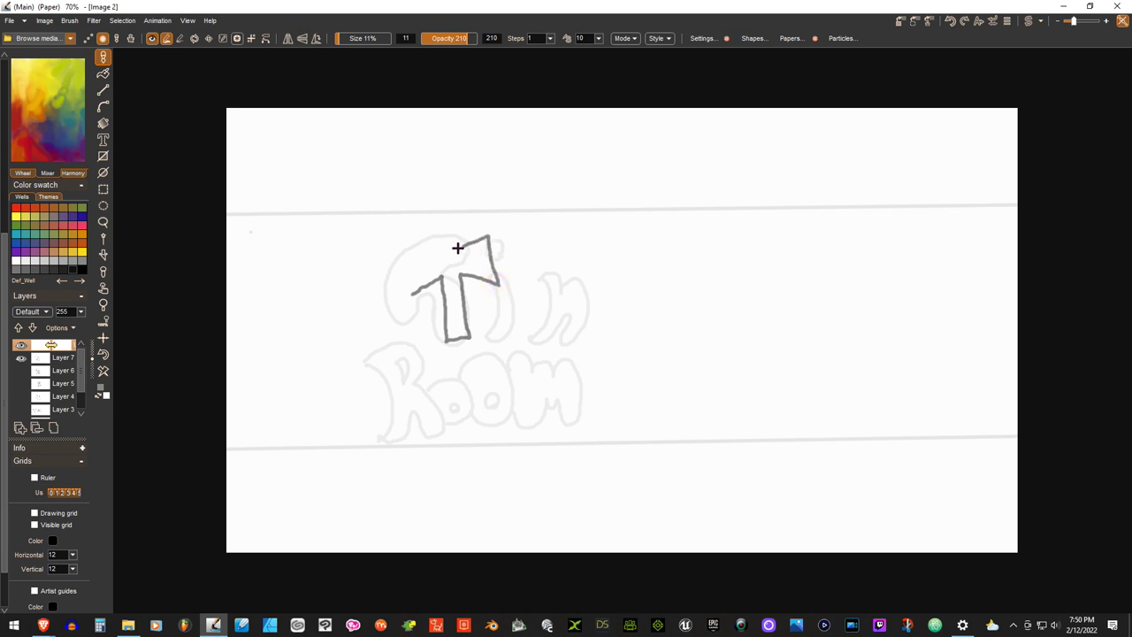
mouse_move(428, 250)
mouse_down()
mouse_move(409, 248)
mouse_move(413, 283)
mouse_move(442, 276)
mouse_up()
click(495, 295)
mouse_move(501, 297)
mouse_down()
mouse_move(514, 314)
mouse_move(509, 340)
mouse_move(528, 330)
mouse_move(530, 295)
mouse_move(505, 295)
mouse_move(516, 268)
mouse_up()
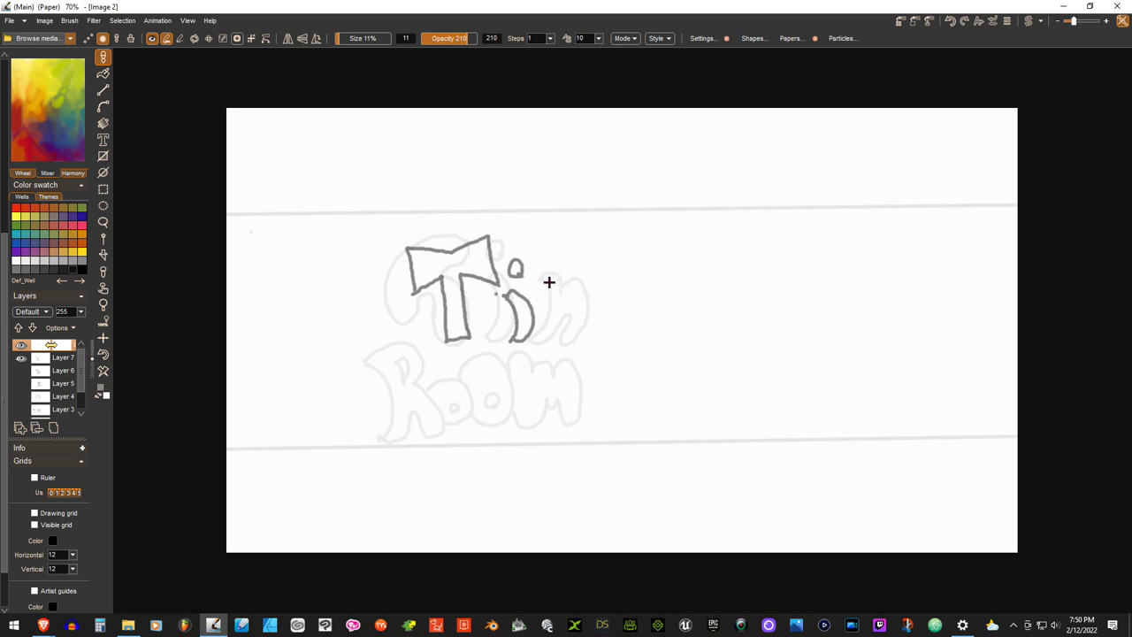
drag(541, 278, 549, 338)
mouse_move(543, 280)
mouse_down()
mouse_move(581, 286)
mouse_move(571, 338)
mouse_move(551, 333)
mouse_up()
- Outline the overlapping "oom" of "Room" on Layer 8 beneath the i and n of "Tin"
mouse_move(524, 362)
mouse_down()
mouse_move(493, 363)
mouse_move(488, 402)
mouse_move(510, 414)
mouse_move(531, 392)
mouse_move(528, 366)
mouse_up()
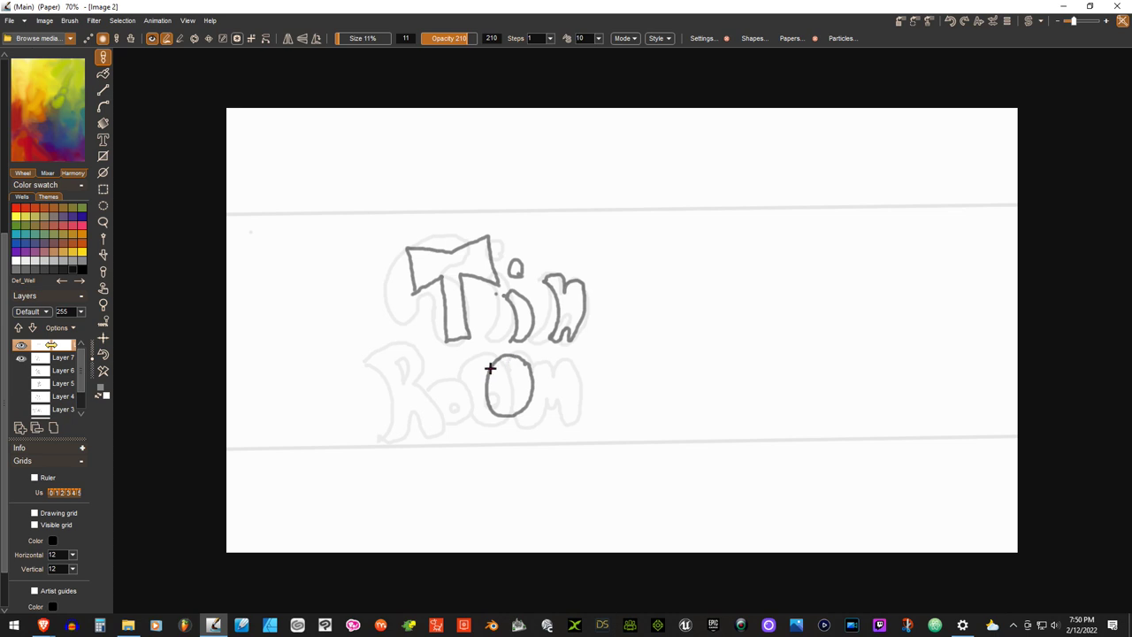
mouse_move(489, 371)
mouse_down()
mouse_move(465, 371)
mouse_move(463, 397)
mouse_move(483, 410)
mouse_up()
mouse_move(534, 366)
mouse_down()
mouse_move(563, 376)
mouse_move(578, 367)
mouse_move(583, 414)
mouse_move(556, 392)
mouse_move(550, 413)
mouse_move(522, 396)
mouse_up()
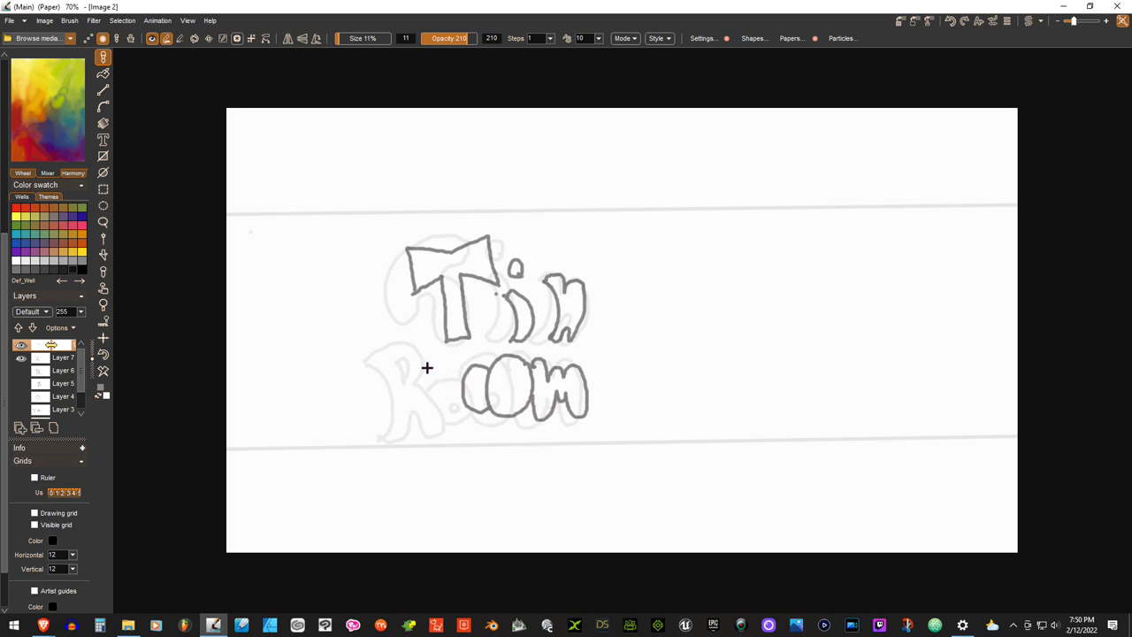
- Outline the R on Layer 8 against the T's stem and the first o, and add inner holes to R and both o's
mouse_move(417, 351)
mouse_down()
mouse_move(437, 397)
mouse_move(419, 431)
mouse_up()
mouse_move(422, 344)
mouse_down()
mouse_move(444, 332)
mouse_move(467, 341)
mouse_move(460, 370)
mouse_up()
mouse_move(475, 409)
mouse_down()
mouse_move(470, 436)
mouse_move(429, 427)
mouse_move(463, 432)
mouse_move(458, 411)
mouse_move(434, 433)
mouse_up()
drag(444, 351, 454, 371)
click(512, 399)
drag(477, 396, 480, 398)
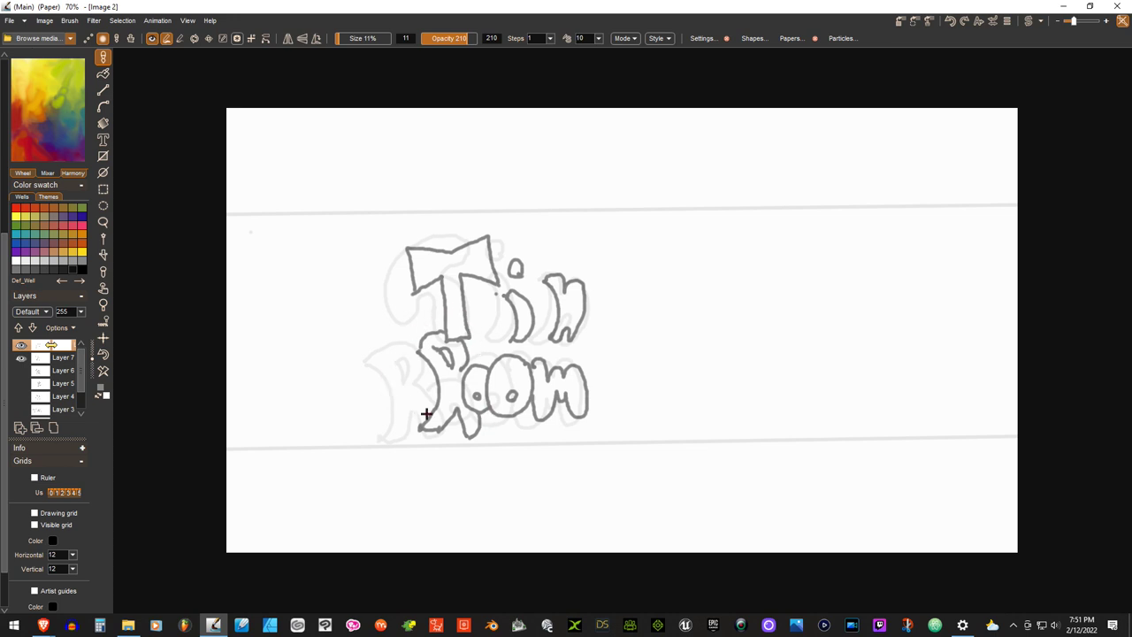
drag(425, 432, 420, 428)
- Hide Layer 7 and fade the Layer 8 sketch to a very low opacity beneath a new Layer 9
click(21, 358)
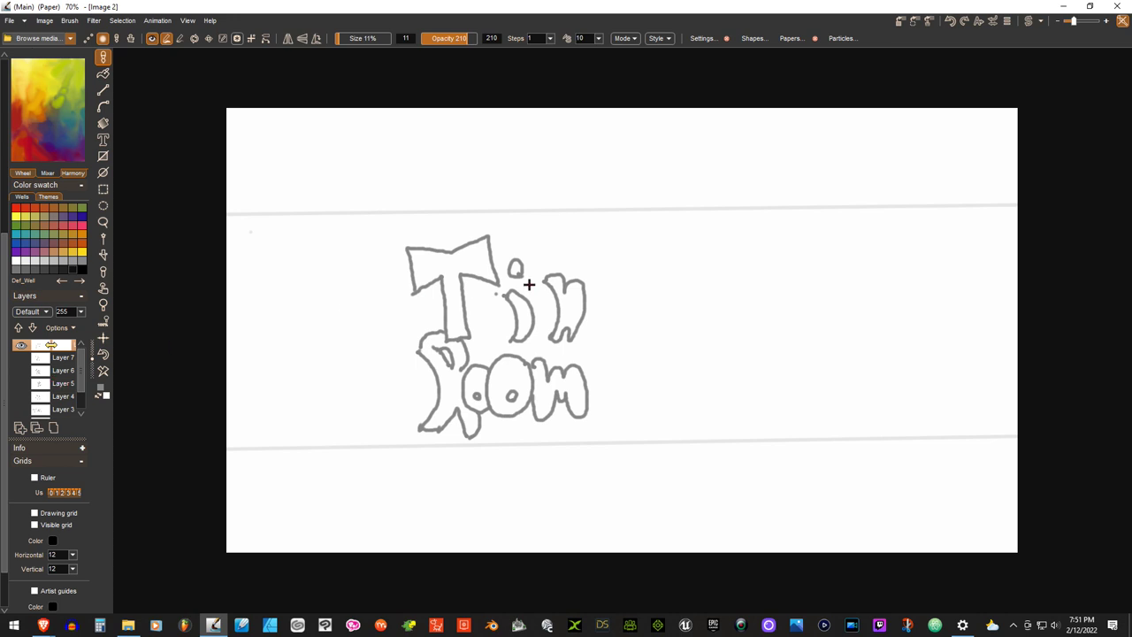
click(20, 428)
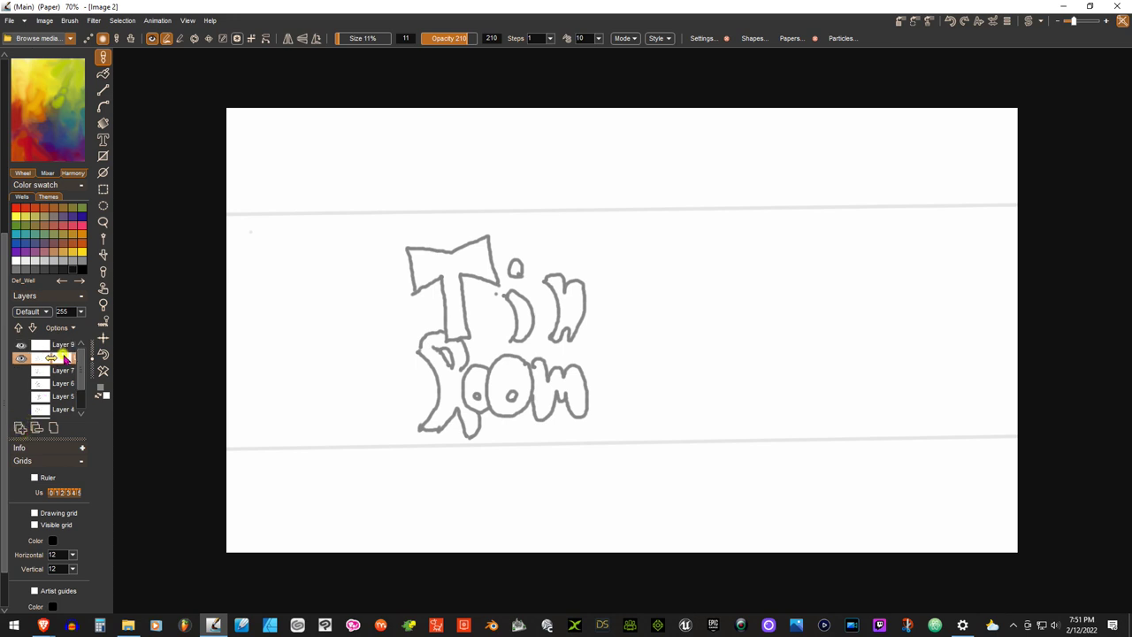
click(81, 312)
drag(92, 327, 29, 327)
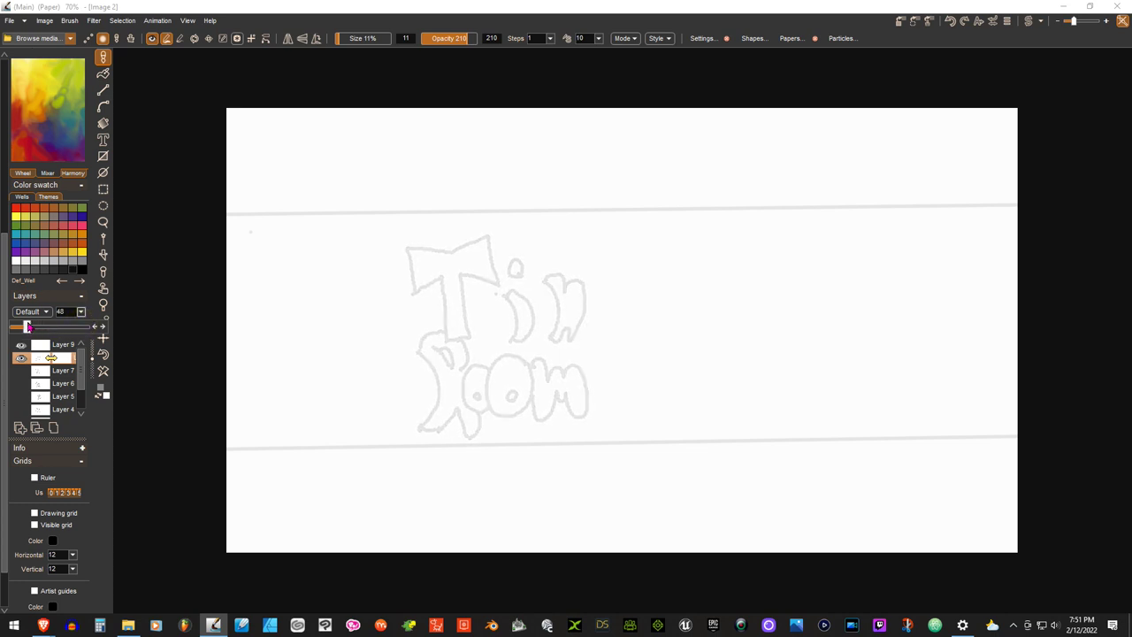
drag(27, 328, 22, 327)
click(59, 344)
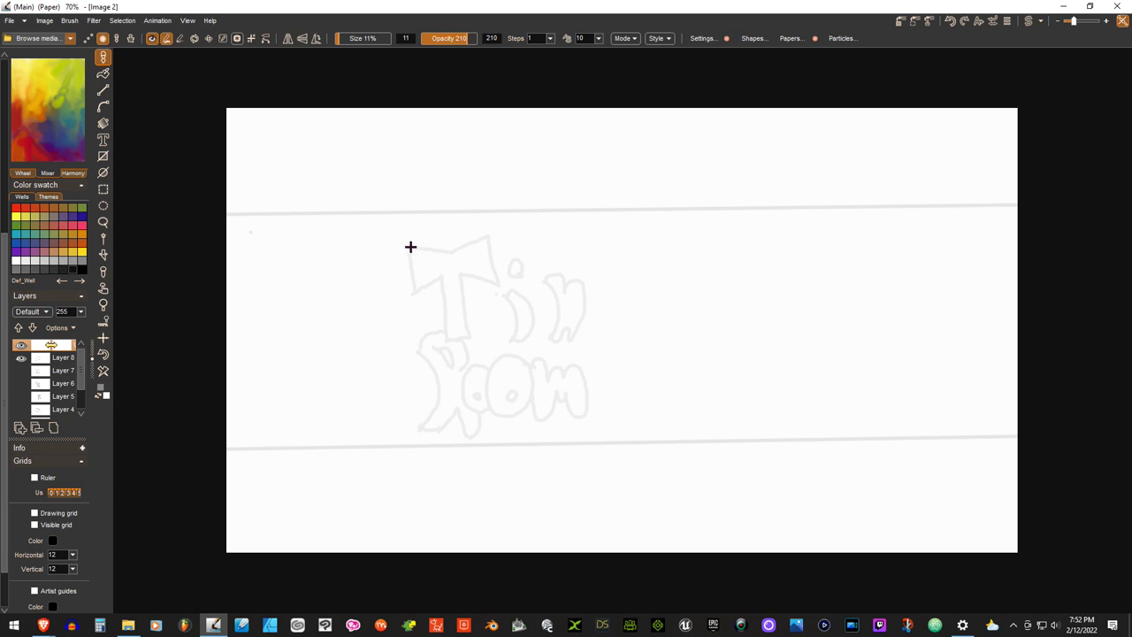
- Outline "Tin" on Layer 9 with a wide blocky T and a small angular i and n tucked beside its stem
mouse_move(450, 237)
mouse_down()
mouse_move(394, 243)
mouse_move(395, 280)
mouse_move(447, 277)
mouse_move(443, 333)
mouse_move(474, 328)
mouse_move(479, 305)
mouse_move(453, 270)
mouse_move(510, 278)
mouse_move(500, 237)
mouse_move(475, 228)
mouse_move(426, 239)
mouse_up()
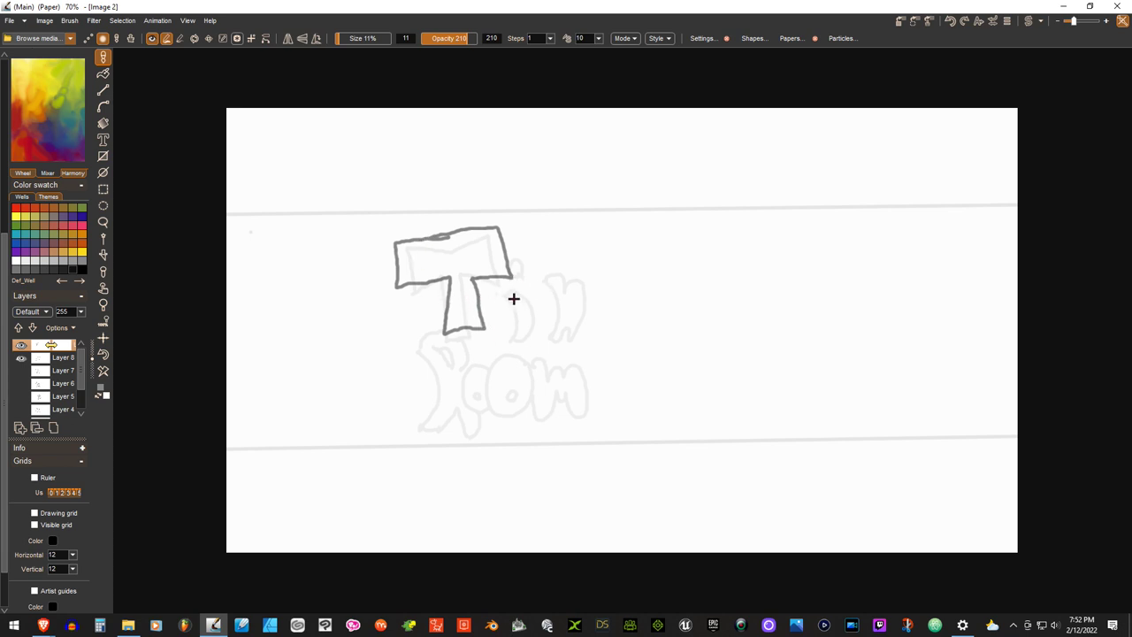
mouse_move(497, 288)
mouse_down()
mouse_move(497, 325)
mouse_move(521, 322)
mouse_move(506, 284)
mouse_up()
drag(529, 277, 530, 316)
mouse_move(530, 274)
mouse_down()
mouse_move(559, 279)
mouse_move(566, 316)
mouse_move(550, 317)
mouse_move(546, 300)
mouse_move(543, 325)
mouse_move(533, 316)
mouse_up()
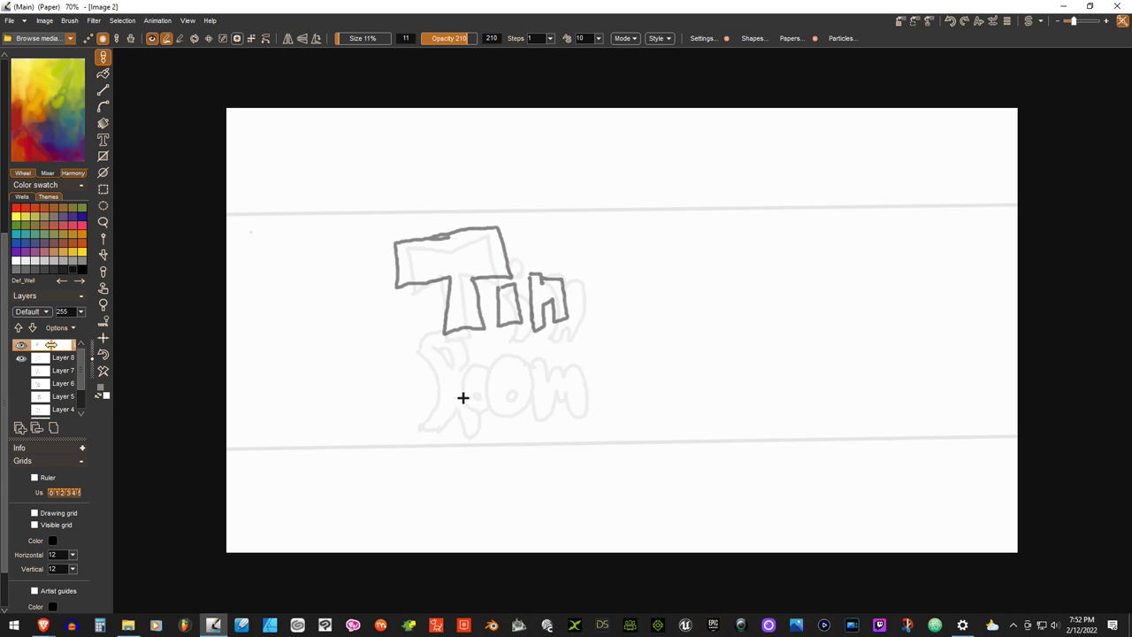
- Outline a large R with an inner hole on Layer 9, below and left of the T
click(357, 351)
click(353, 350)
click(355, 350)
drag(354, 352, 354, 424)
click(356, 348)
mouse_move(367, 339)
mouse_down()
mouse_move(405, 343)
mouse_move(410, 364)
mouse_move(396, 376)
mouse_move(423, 423)
mouse_move(353, 423)
mouse_move(400, 425)
mouse_move(390, 398)
mouse_move(375, 424)
mouse_up()
drag(378, 354, 401, 373)
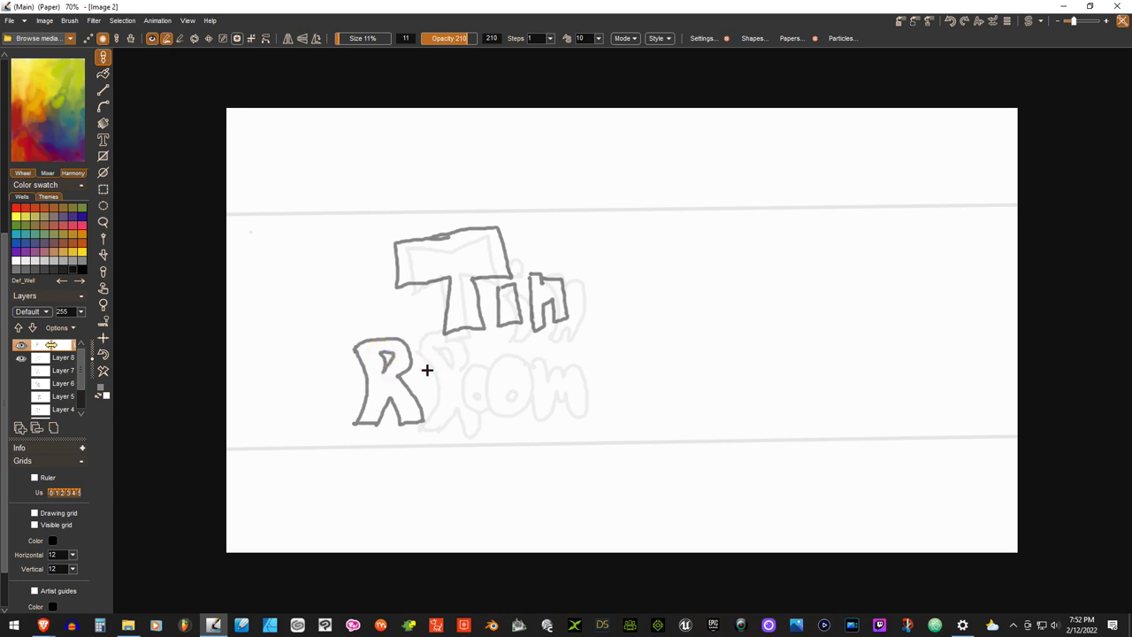
- Outline "oom" beside the R on Layer 9, redrawing the first attempt and giving both o's inner holes
mouse_move(407, 382)
mouse_down()
mouse_move(428, 368)
mouse_move(445, 391)
mouse_move(430, 411)
mouse_move(454, 369)
mouse_move(442, 371)
mouse_move(472, 373)
mouse_move(475, 397)
mouse_move(445, 397)
mouse_move(460, 404)
mouse_up()
click(102, 354)
mouse_move(443, 373)
mouse_down()
mouse_move(482, 389)
mouse_move(471, 406)
mouse_move(449, 406)
mouse_move(481, 353)
mouse_move(497, 367)
mouse_move(537, 360)
mouse_move(547, 407)
mouse_move(538, 413)
mouse_move(524, 384)
mouse_move(518, 397)
mouse_move(505, 387)
mouse_move(496, 419)
mouse_move(461, 390)
mouse_move(464, 399)
mouse_move(423, 389)
mouse_up()
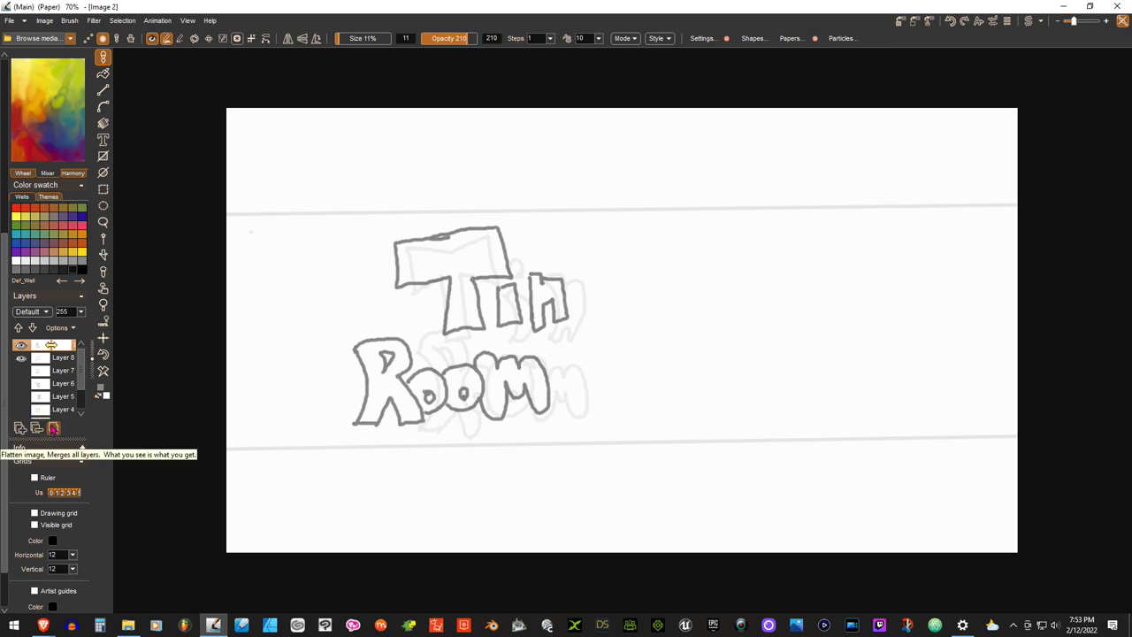
- Show all the hidden layers and permanently merge every layer into a single one
click(20, 371)
click(20, 383)
click(20, 396)
click(20, 409)
scroll(76, 386, down, 2)
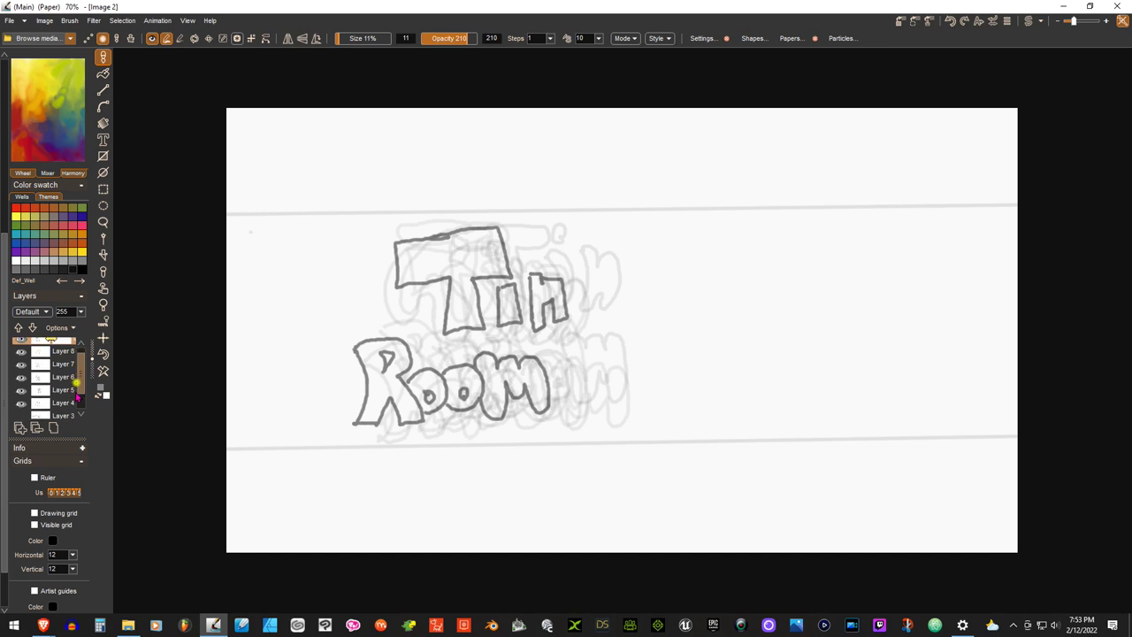
click(21, 374)
click(20, 387)
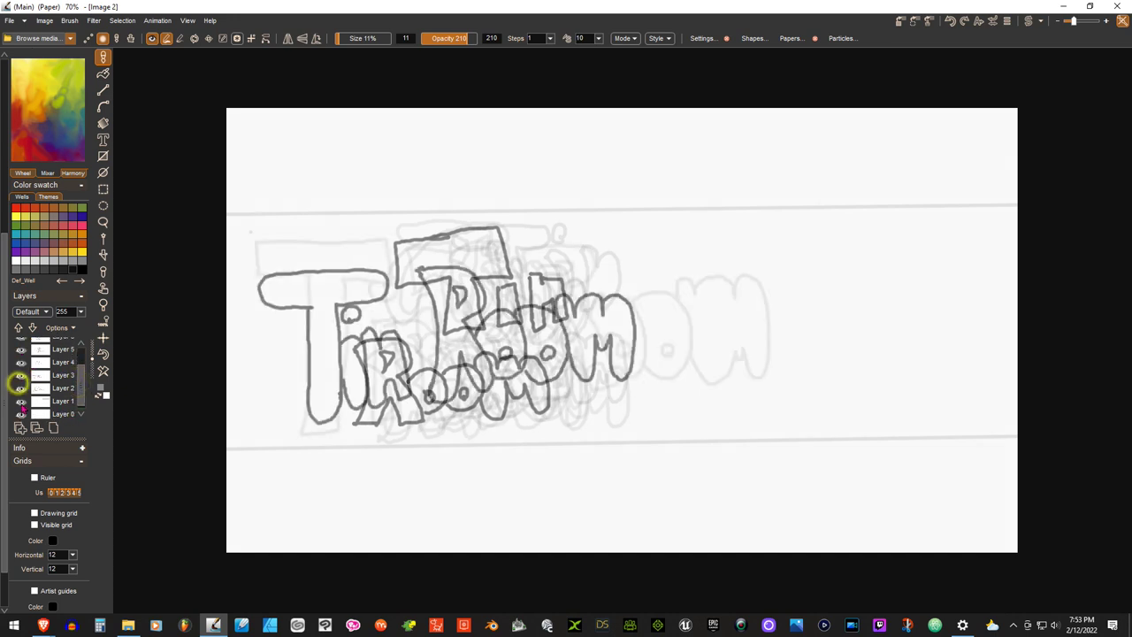
click(52, 428)
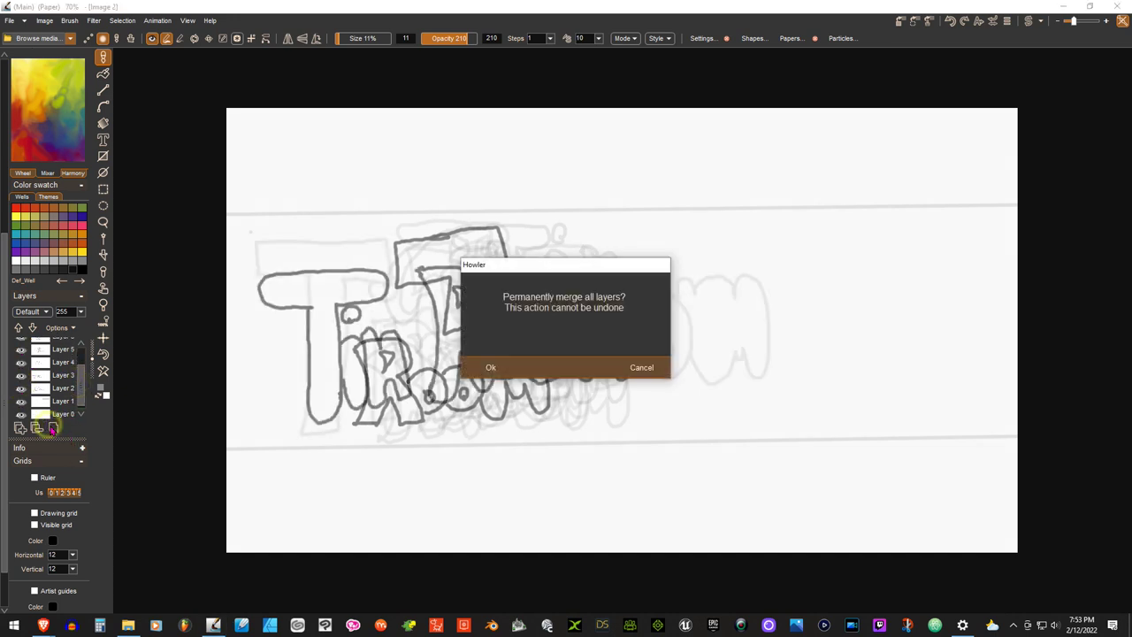
click(492, 367)
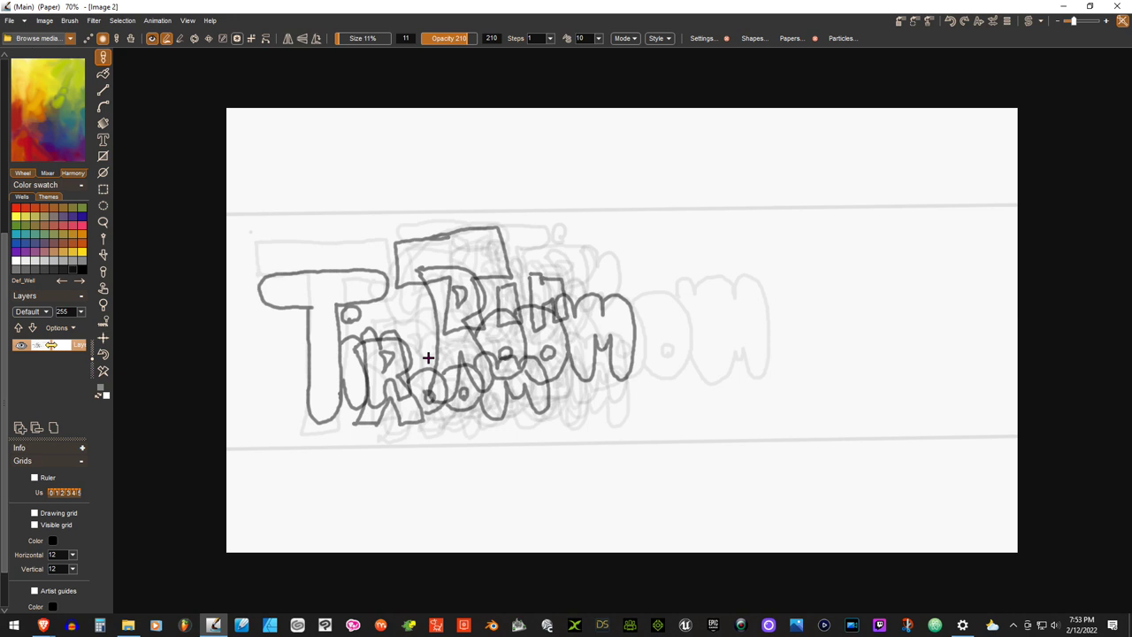
- Undo the overlap on the merged layer to leave only the latest lettering, and place blank layers beneath and above it
click(103, 354)
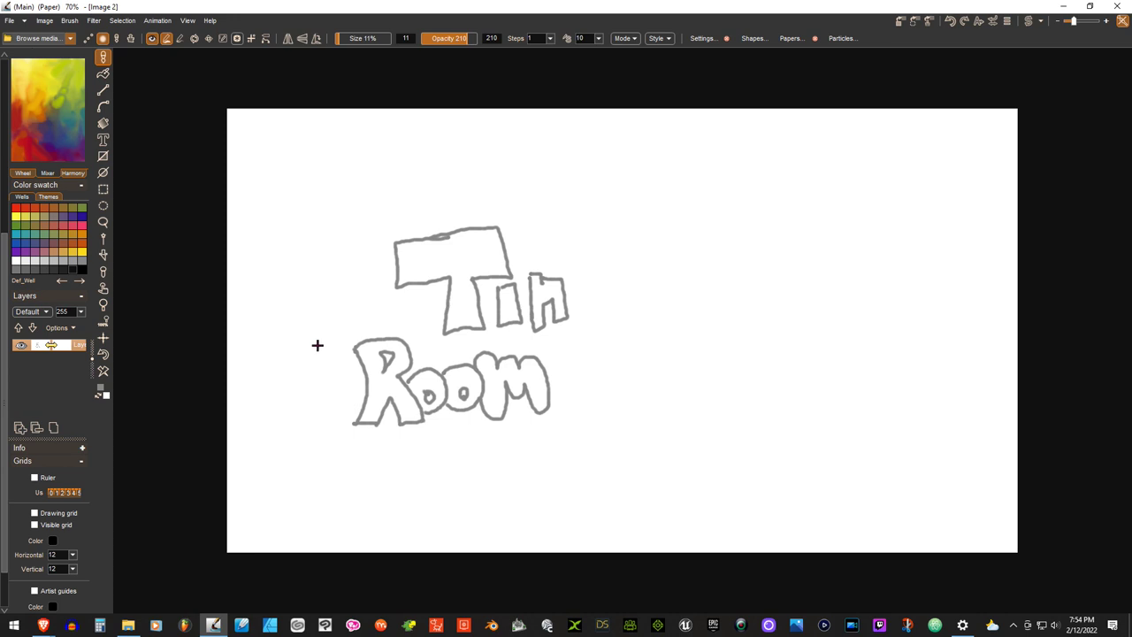
click(17, 428)
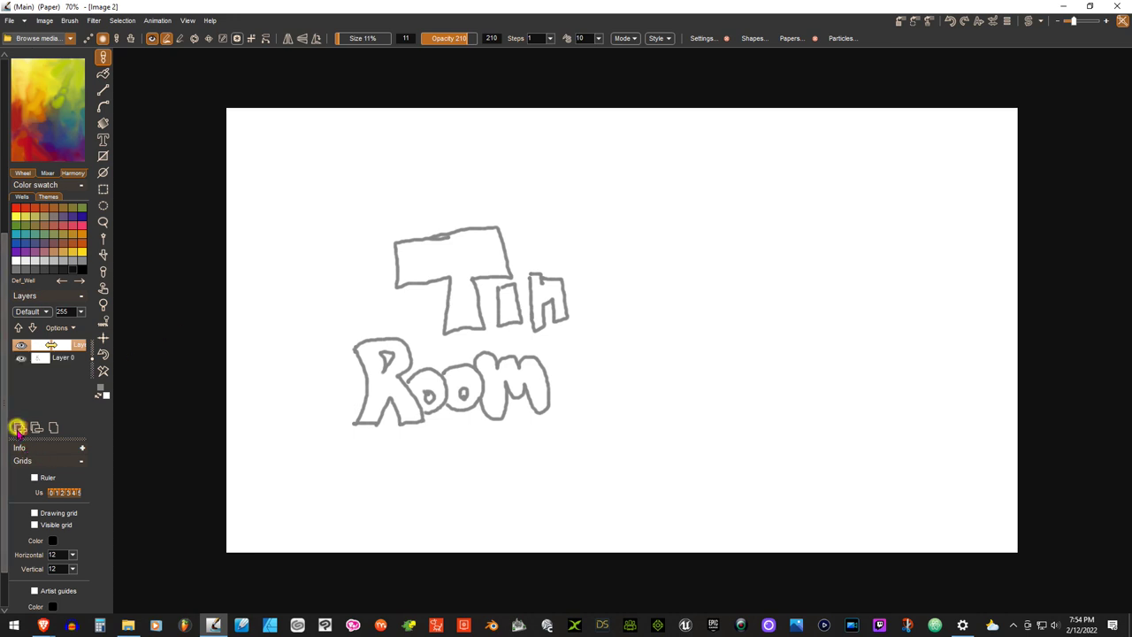
click(32, 328)
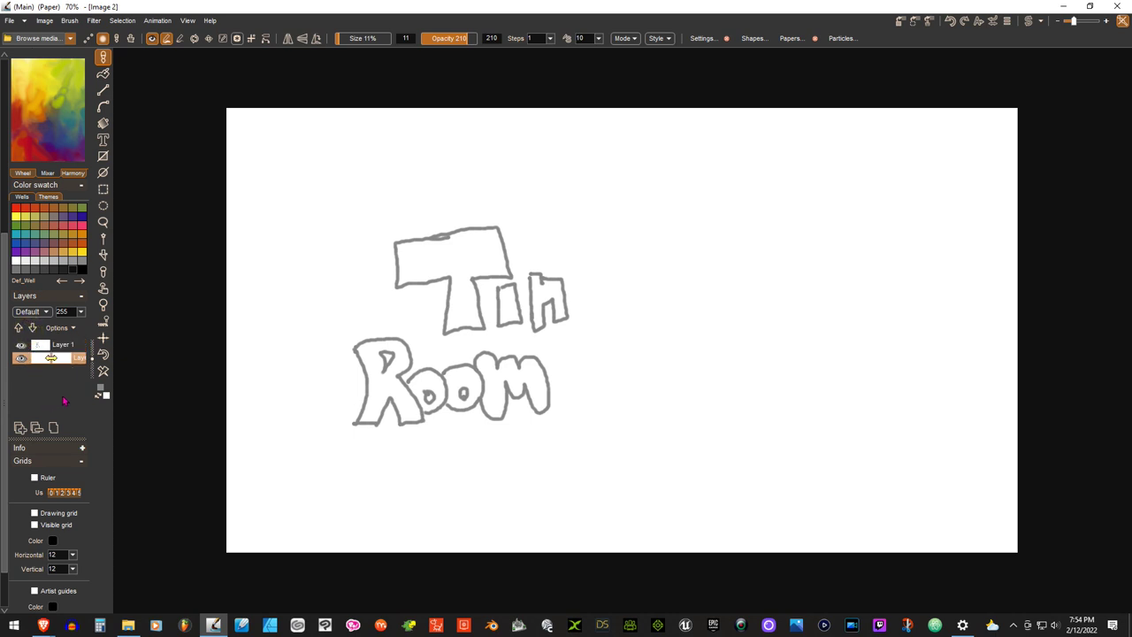
click(18, 429)
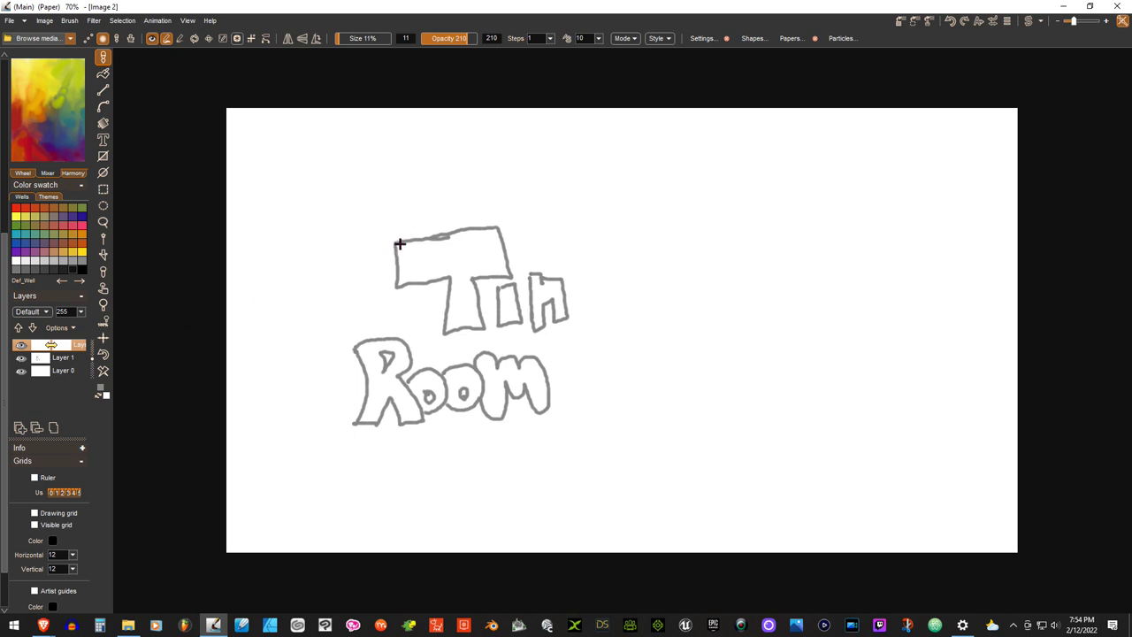
- Draw block depth faces on the T along its left end, crossbar underside and stem on the top layer
drag(394, 242, 382, 270)
drag(481, 327, 458, 345)
click(438, 336)
mouse_move(435, 338)
mouse_down()
mouse_move(457, 339)
mouse_move(422, 348)
mouse_move(435, 333)
mouse_move(424, 303)
mouse_up()
mouse_move(380, 267)
mouse_down()
mouse_move(376, 298)
mouse_move(378, 284)
mouse_move(392, 283)
mouse_move(380, 298)
mouse_move(404, 293)
mouse_move(380, 299)
mouse_move(427, 296)
mouse_move(442, 281)
mouse_move(424, 304)
mouse_up()
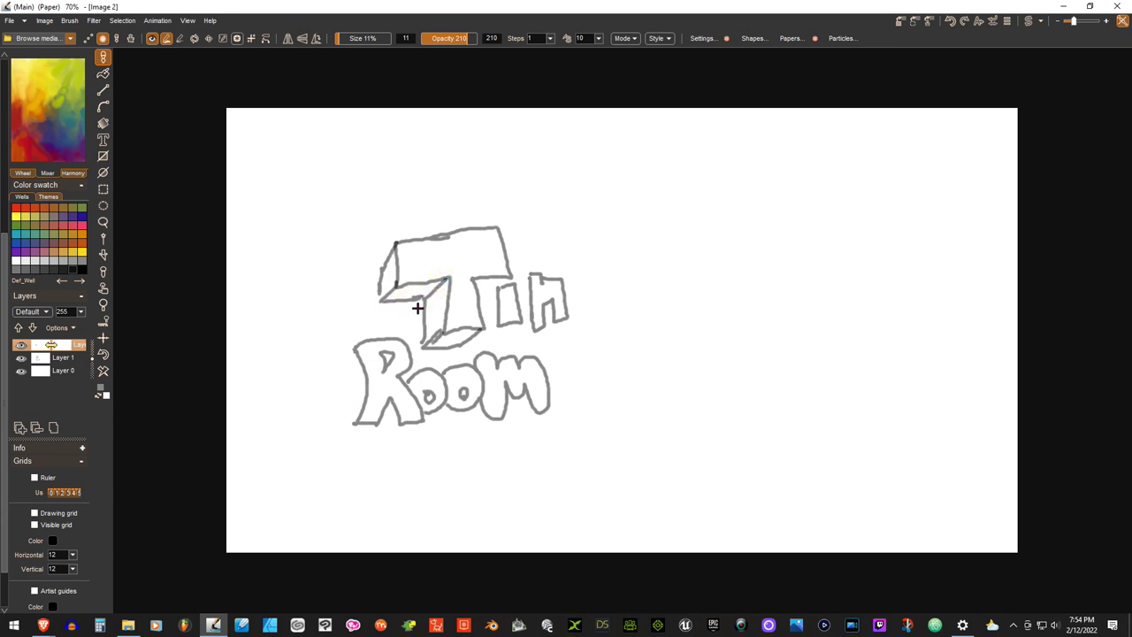
- Add a small boxy dot beside the T's crossbar and block depth edges to the left of the i
drag(508, 271, 488, 299)
drag(494, 293, 470, 308)
drag(513, 255, 514, 267)
drag(514, 251, 509, 248)
drag(495, 320, 486, 293)
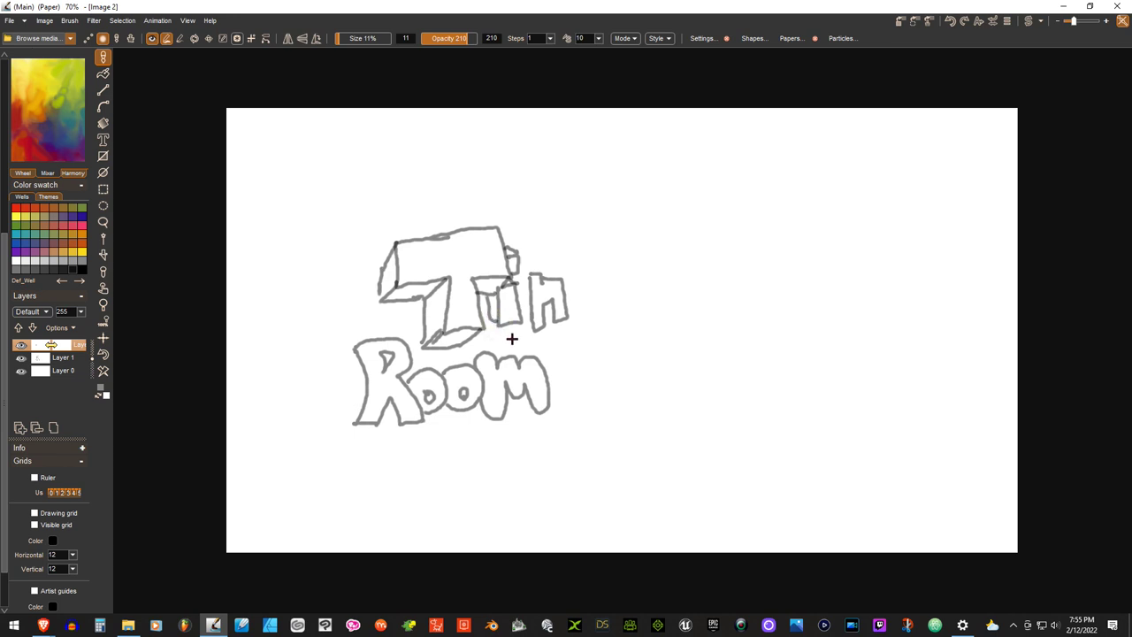
- Draw block depth edges along the top and left side of the n in "Tin"
mouse_move(559, 276)
mouse_down()
mouse_move(534, 260)
mouse_move(526, 273)
mouse_up()
mouse_move(533, 327)
mouse_down()
mouse_move(520, 312)
mouse_move(524, 275)
mouse_up()
drag(551, 315, 533, 326)
- Add depth contours above and to the left of the "Room" letters and shade the holes of both o's
drag(535, 355, 532, 356)
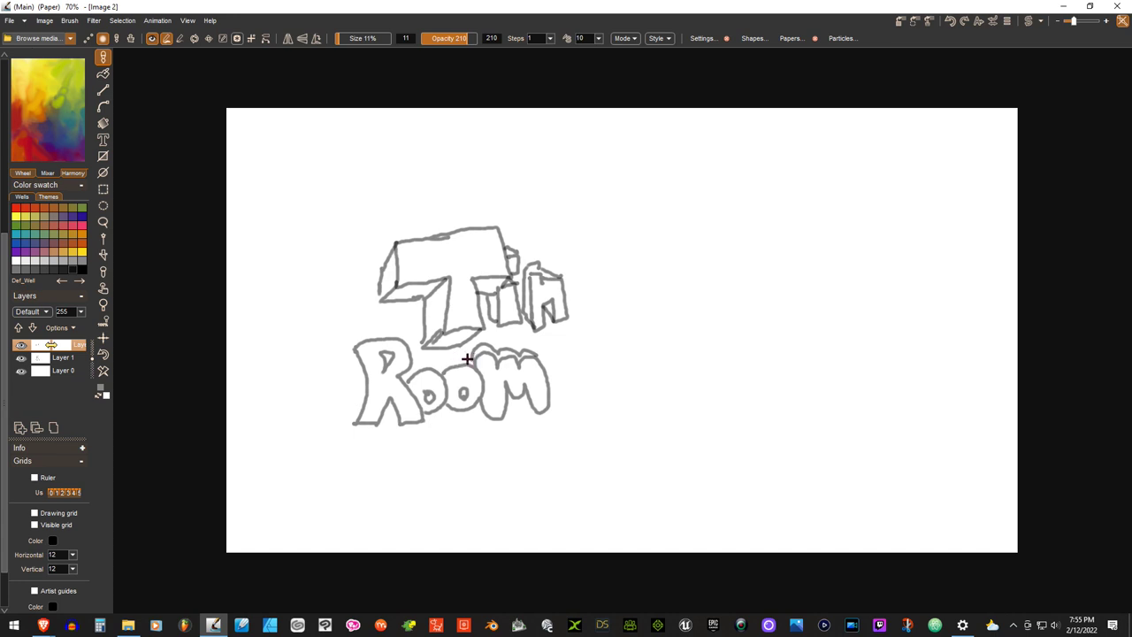
drag(467, 359, 443, 359)
mouse_move(414, 360)
mouse_down()
mouse_move(405, 366)
mouse_move(422, 362)
mouse_move(389, 335)
mouse_move(354, 330)
mouse_move(355, 422)
mouse_move(403, 422)
mouse_up()
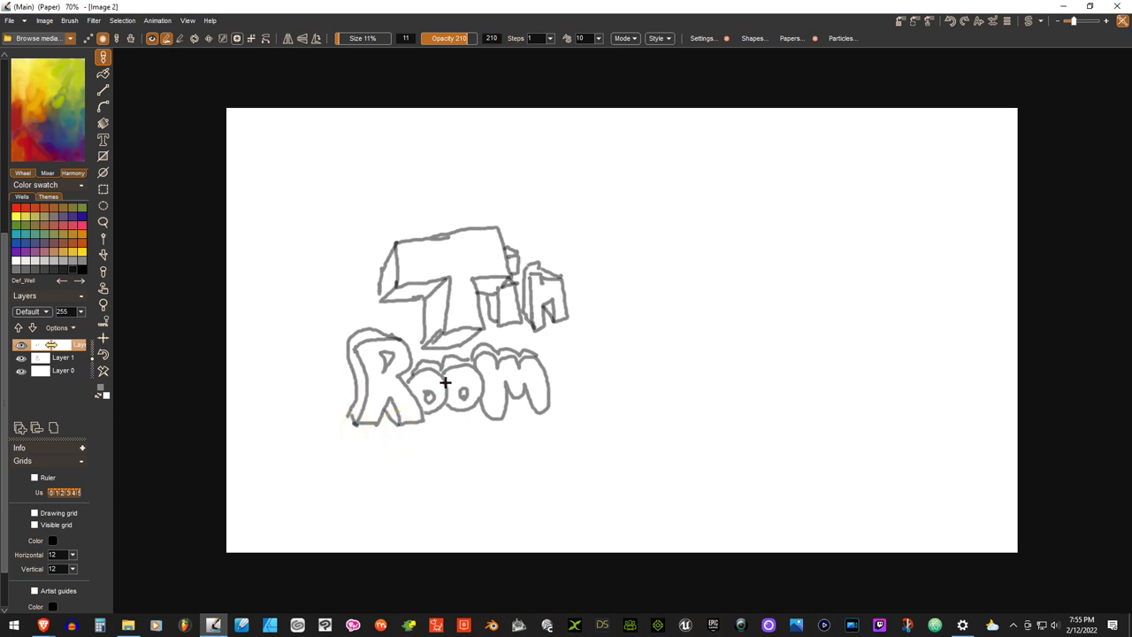
drag(464, 390, 465, 390)
click(429, 397)
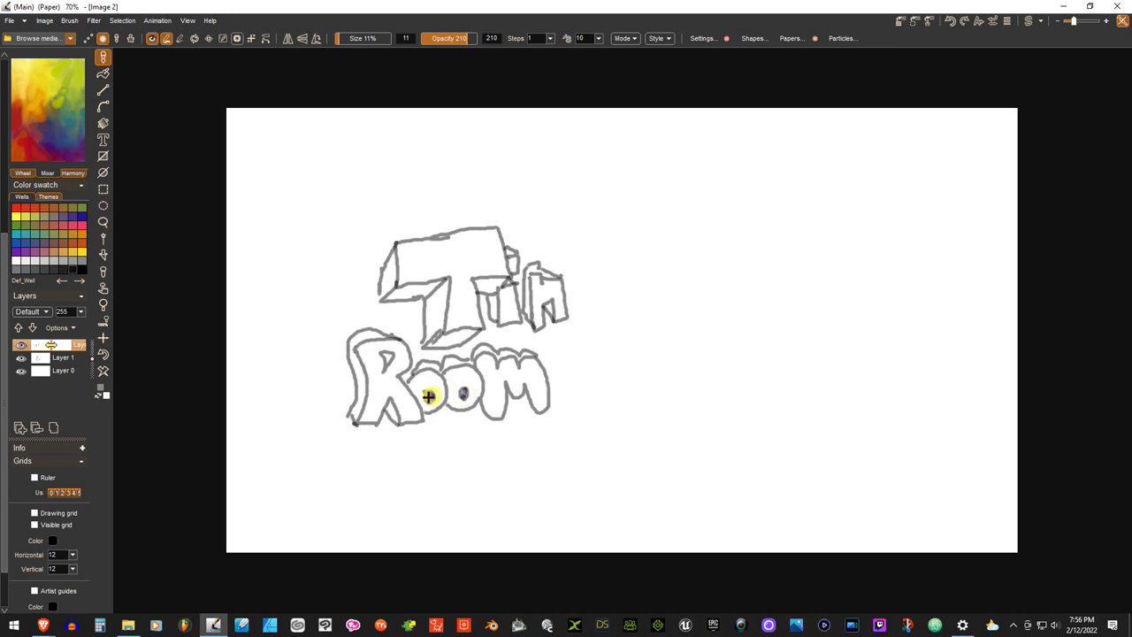
click(536, 409)
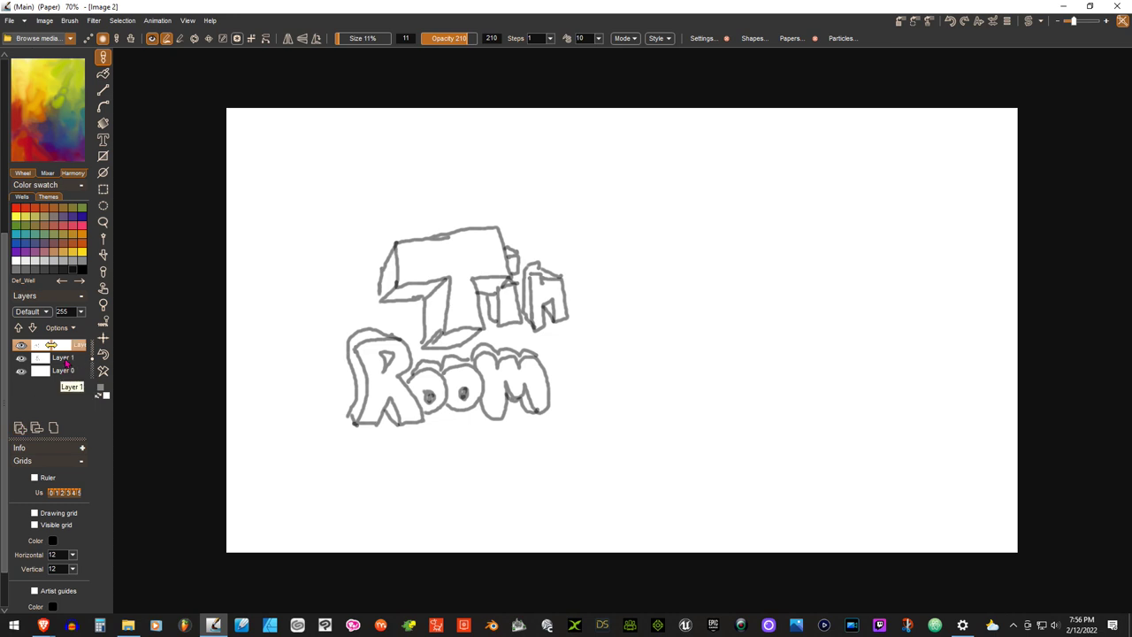
- Permanently merge all layers into one and place blank layers beneath and above the merged lettering
click(54, 427)
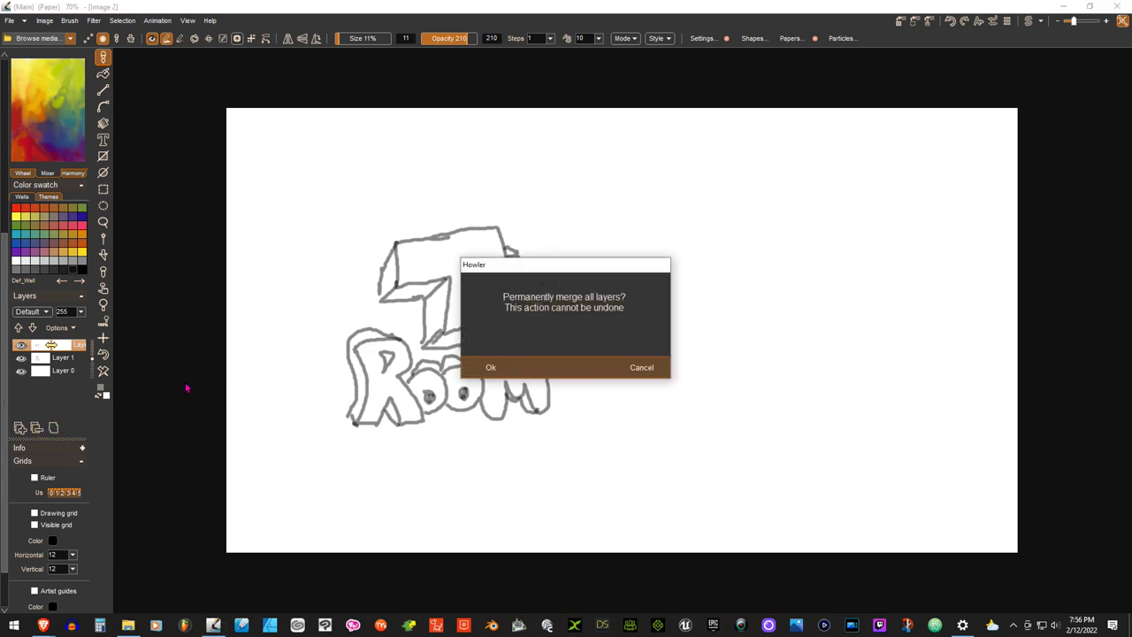
click(489, 366)
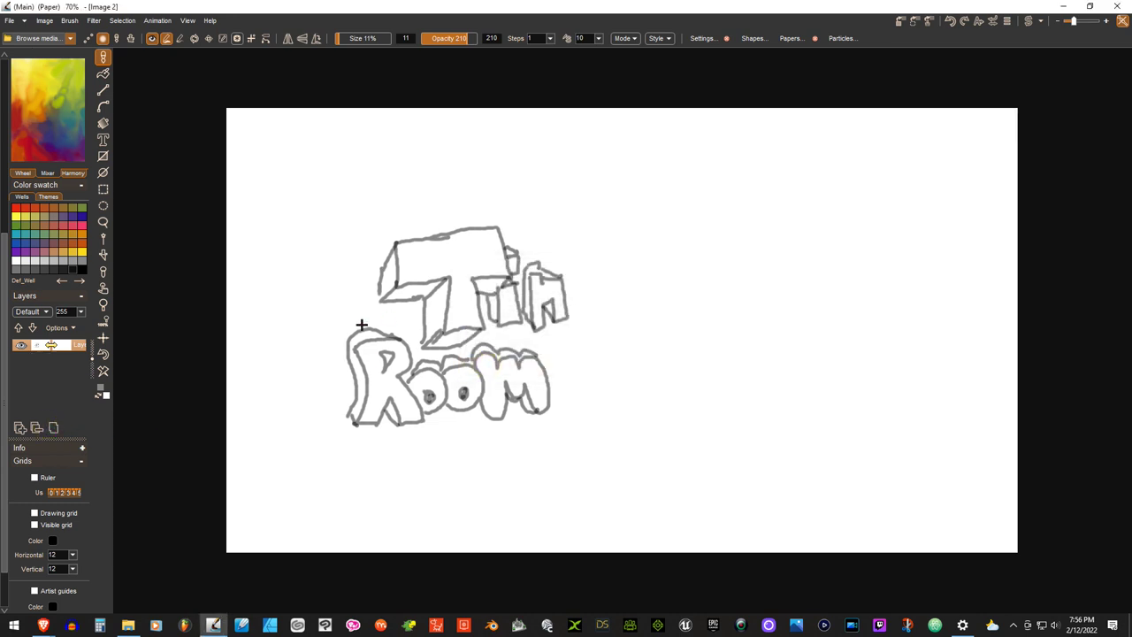
click(20, 427)
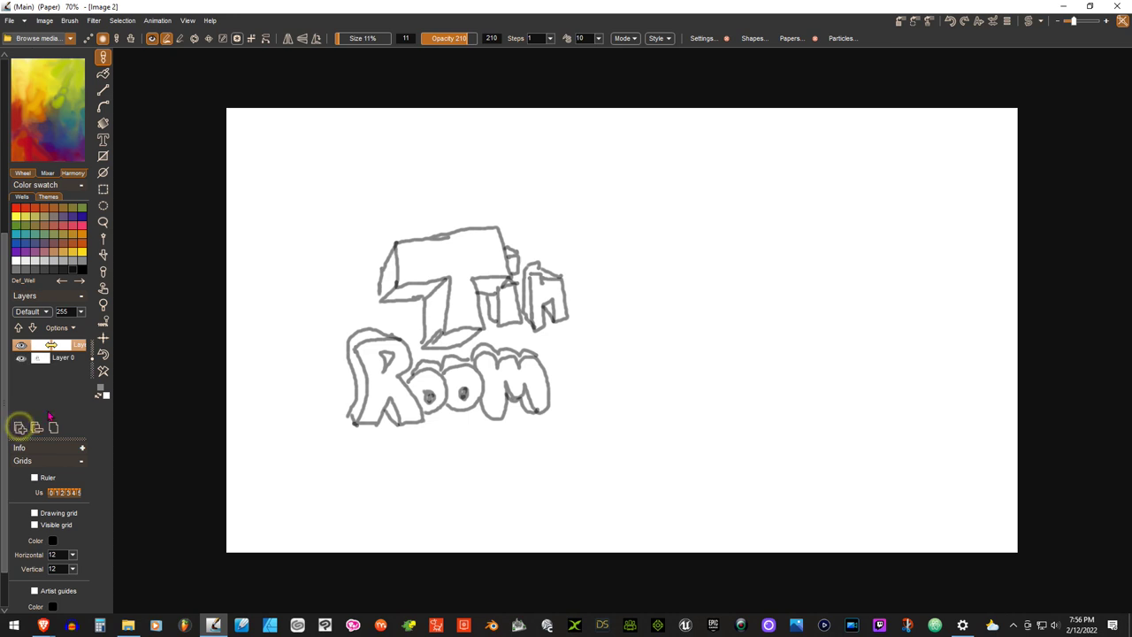
click(32, 327)
click(19, 427)
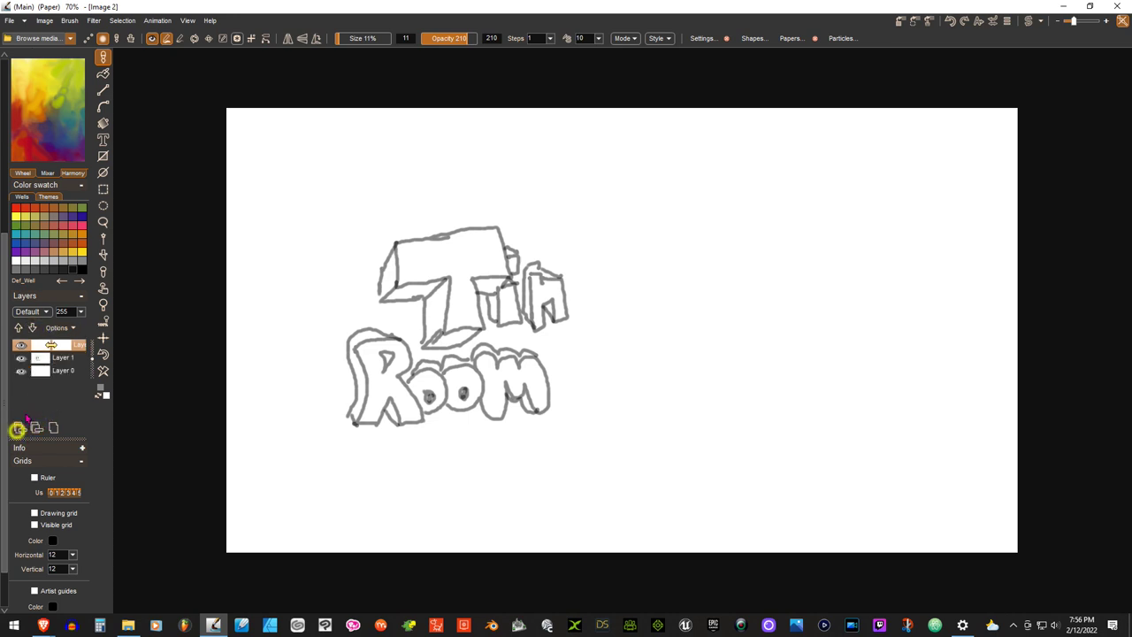
- Fade the Layer 1 lettering to a low opacity and make the blank top layer active
click(52, 358)
click(79, 311)
drag(92, 325, 31, 327)
click(64, 346)
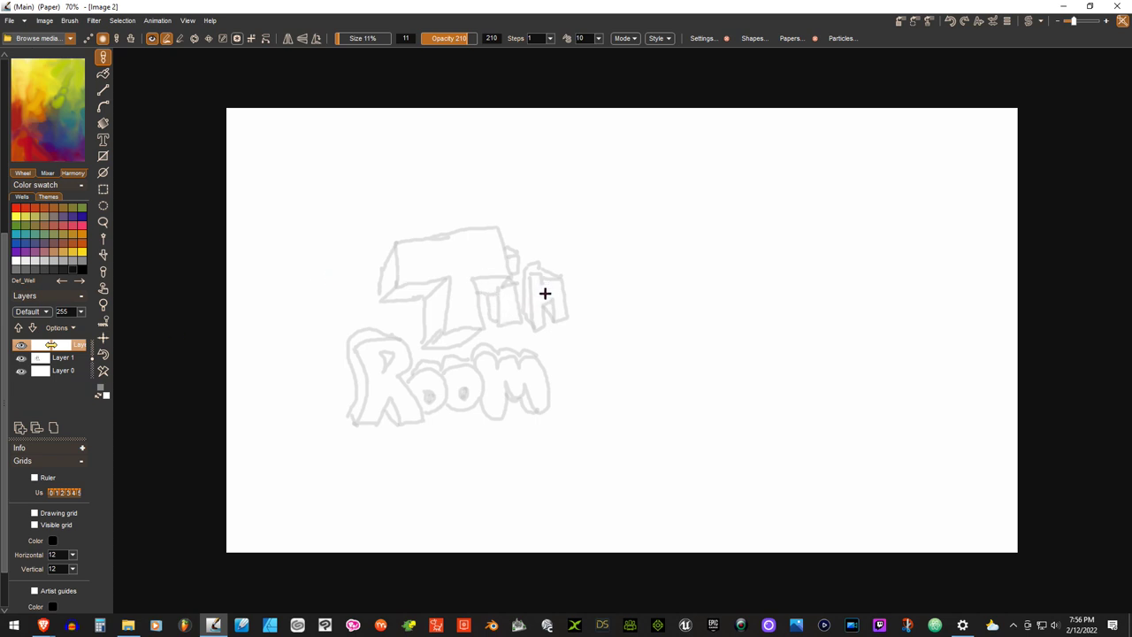
- Outline a new "Tin" up and right of the faded sketch, with a tilted T, a square-dotted i and an angular n
mouse_move(537, 301)
mouse_down()
mouse_move(511, 305)
mouse_move(527, 281)
mouse_move(511, 241)
mouse_up()
mouse_move(500, 306)
mouse_down()
mouse_move(478, 246)
mouse_move(546, 225)
mouse_move(522, 191)
mouse_move(439, 240)
mouse_move(453, 275)
mouse_move(483, 255)
mouse_up()
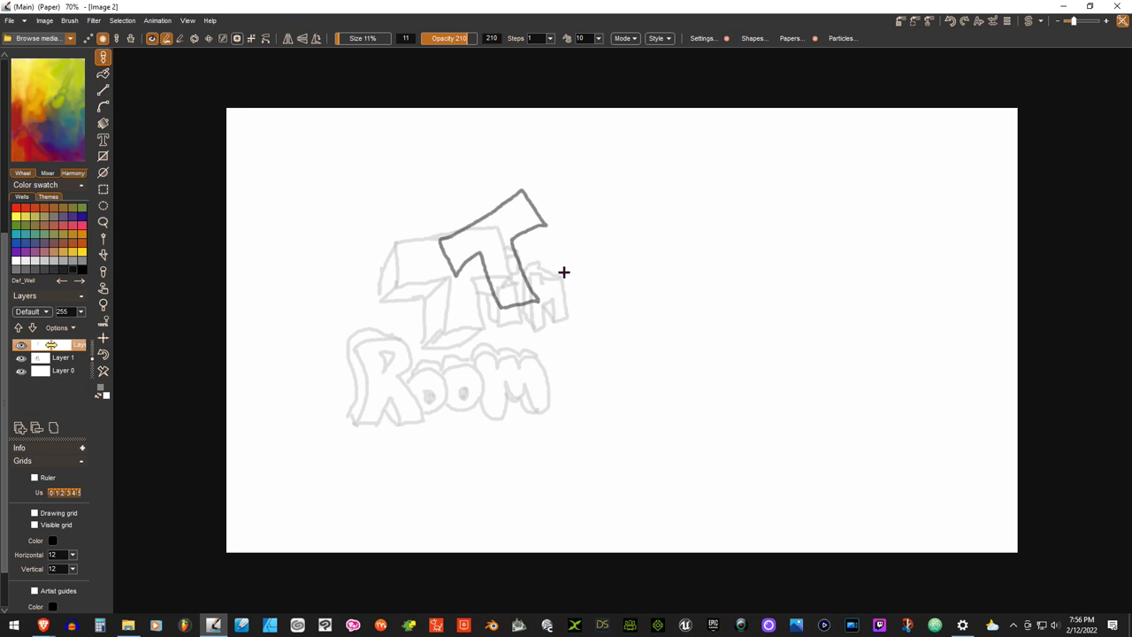
mouse_move(559, 252)
mouse_down()
mouse_move(554, 295)
mouse_move(577, 296)
mouse_move(570, 245)
mouse_up()
mouse_move(571, 211)
mouse_down()
mouse_move(559, 216)
mouse_move(569, 223)
mouse_move(573, 211)
mouse_up()
mouse_move(611, 293)
mouse_down()
mouse_move(618, 240)
mouse_move(635, 242)
mouse_move(629, 256)
mouse_move(657, 264)
mouse_move(631, 306)
mouse_up()
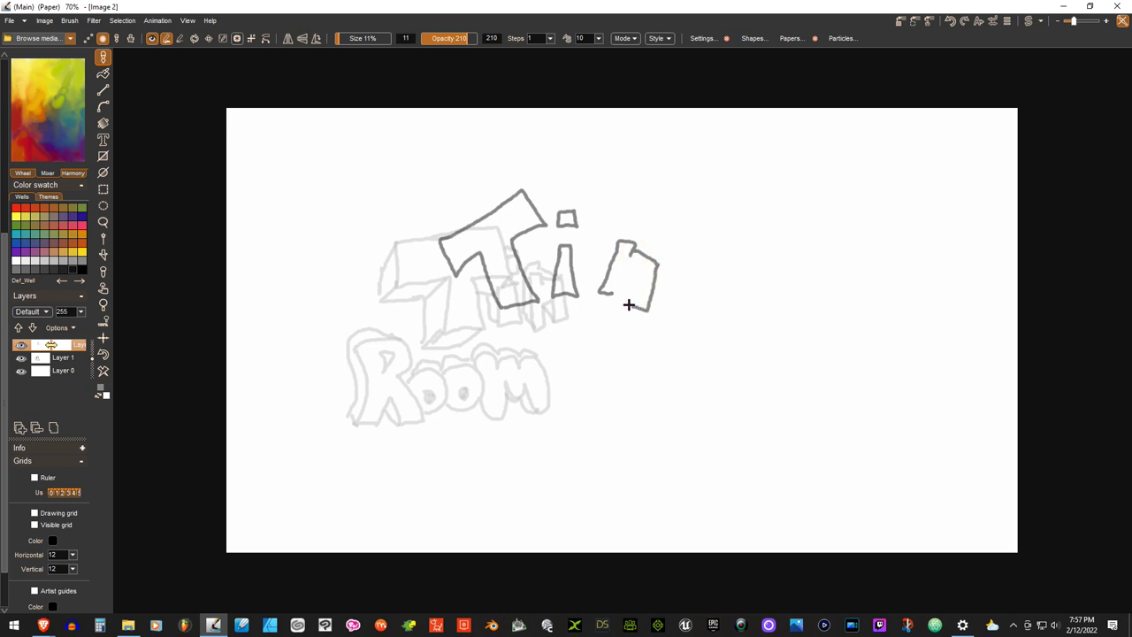
drag(618, 298, 604, 292)
- Outline "Room" beneath the new "Tin" with a large curved R and smaller oom, redrawing the first stroke beside the R
mouse_move(450, 341)
mouse_down()
mouse_move(467, 364)
mouse_move(457, 438)
mouse_up()
mouse_move(451, 340)
mouse_down()
mouse_move(501, 333)
mouse_move(512, 364)
mouse_move(492, 379)
mouse_move(517, 427)
mouse_move(496, 419)
mouse_move(458, 437)
mouse_up()
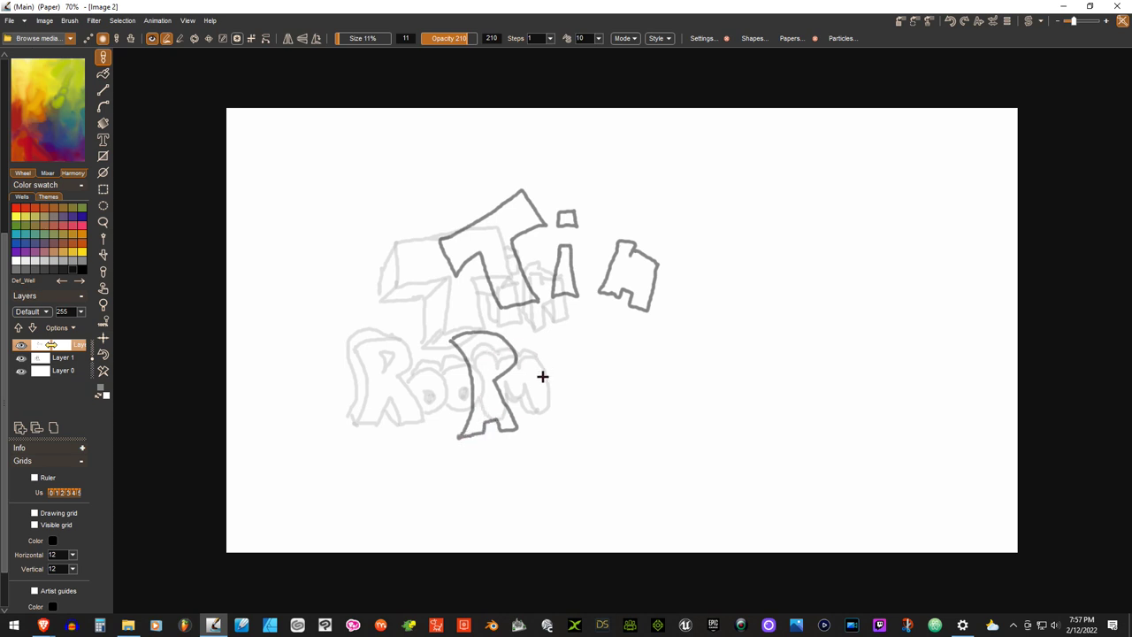
mouse_move(504, 390)
mouse_down()
mouse_move(543, 378)
mouse_move(552, 398)
mouse_move(509, 415)
mouse_up()
key(ctrl+z)
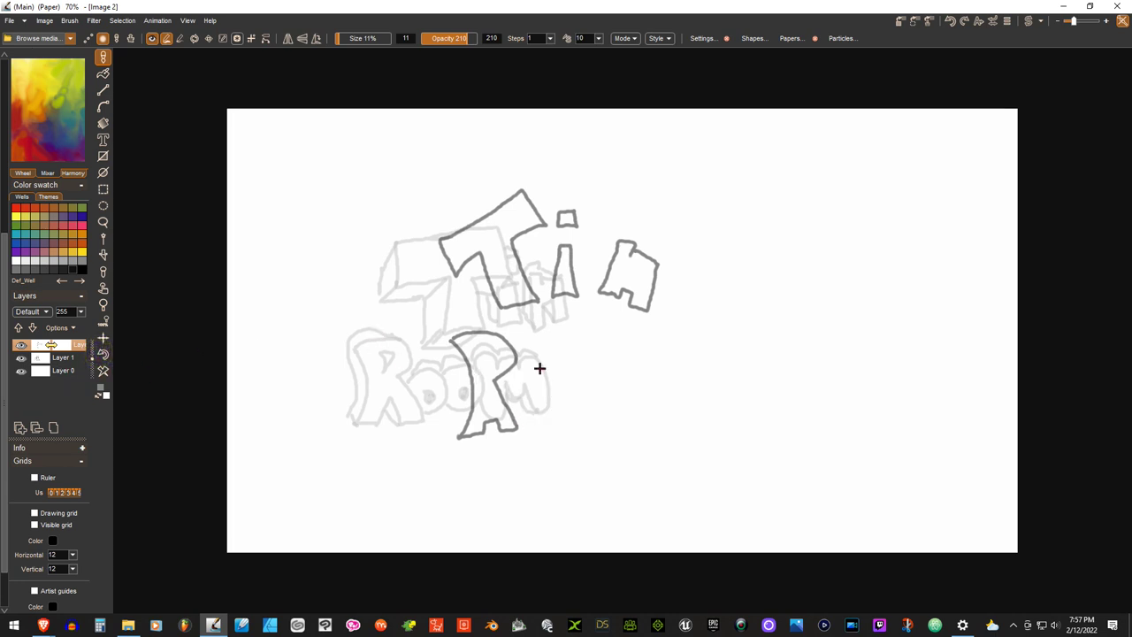
mouse_move(506, 398)
mouse_down()
mouse_move(527, 383)
mouse_move(551, 398)
mouse_move(540, 424)
mouse_move(520, 423)
mouse_move(573, 382)
mouse_move(592, 392)
mouse_move(584, 421)
mouse_move(545, 414)
mouse_move(596, 372)
mouse_move(607, 385)
mouse_move(634, 373)
mouse_move(650, 394)
mouse_move(645, 434)
mouse_move(629, 412)
mouse_move(609, 409)
mouse_move(613, 424)
mouse_move(599, 437)
mouse_move(580, 404)
mouse_move(536, 407)
mouse_up()
drag(487, 347, 487, 372)
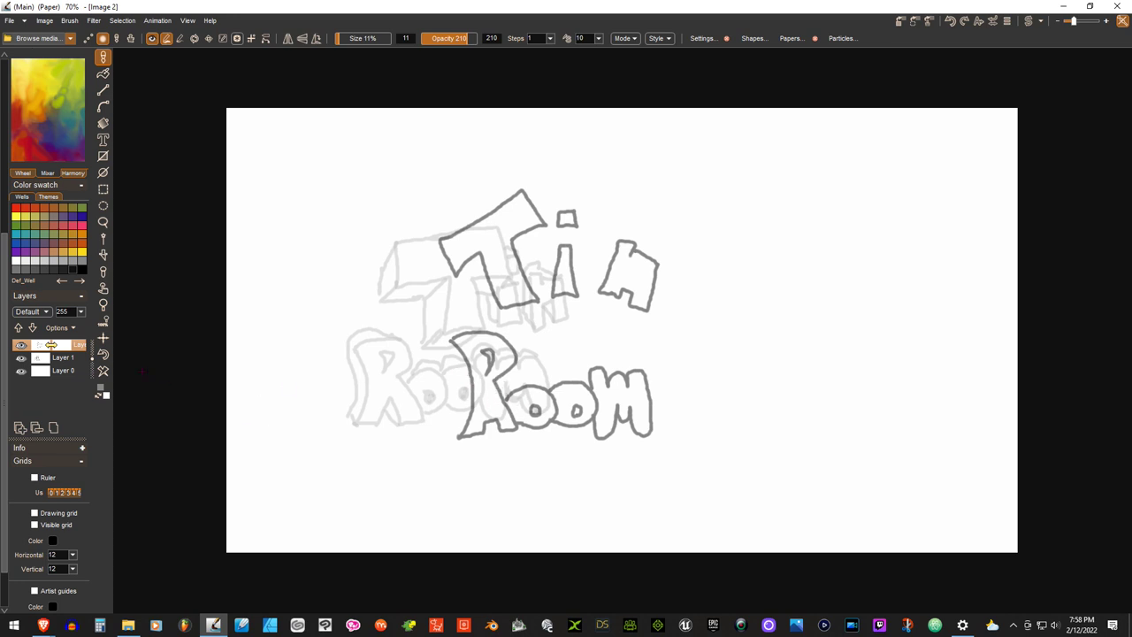
- Undo the inner holes of the R and both o's and redraw them
click(103, 354)
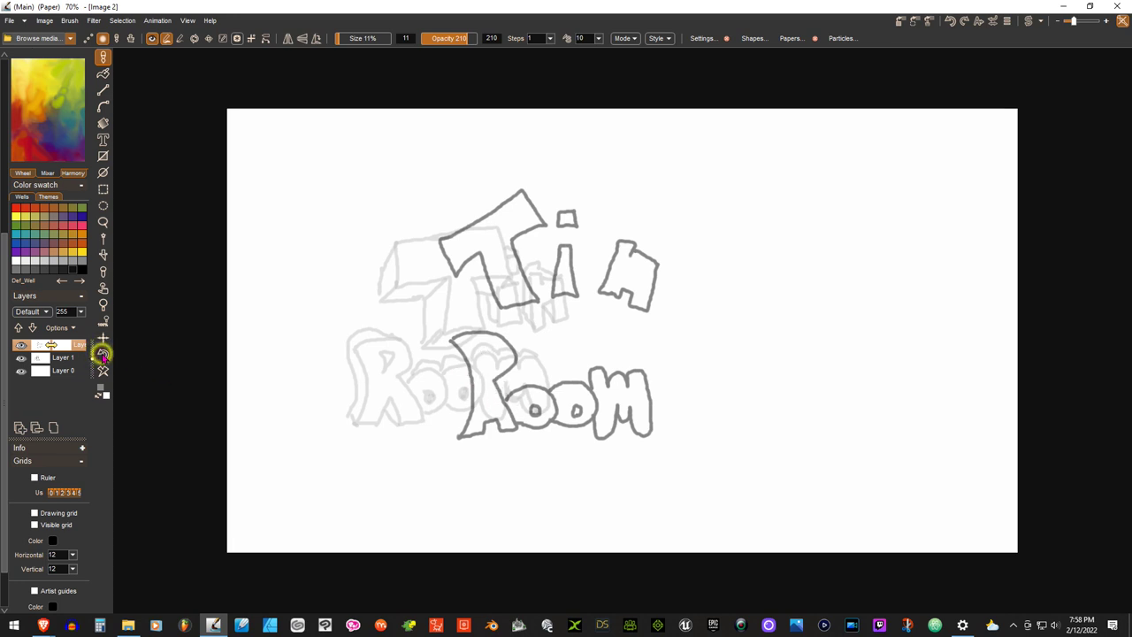
click(103, 354)
click(102, 354)
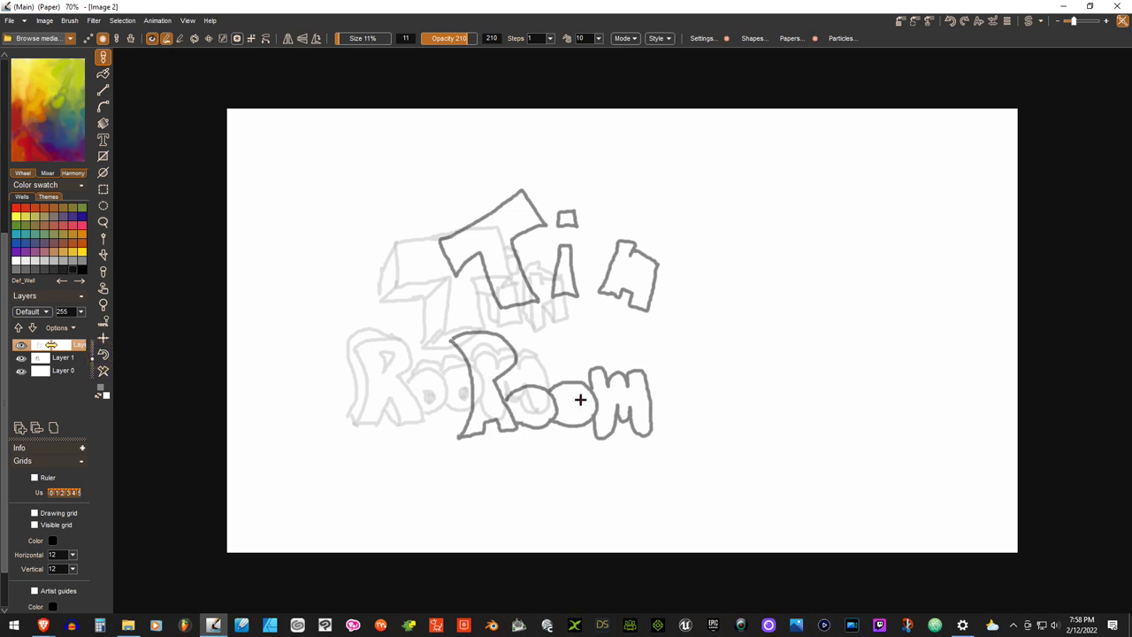
drag(580, 400, 574, 405)
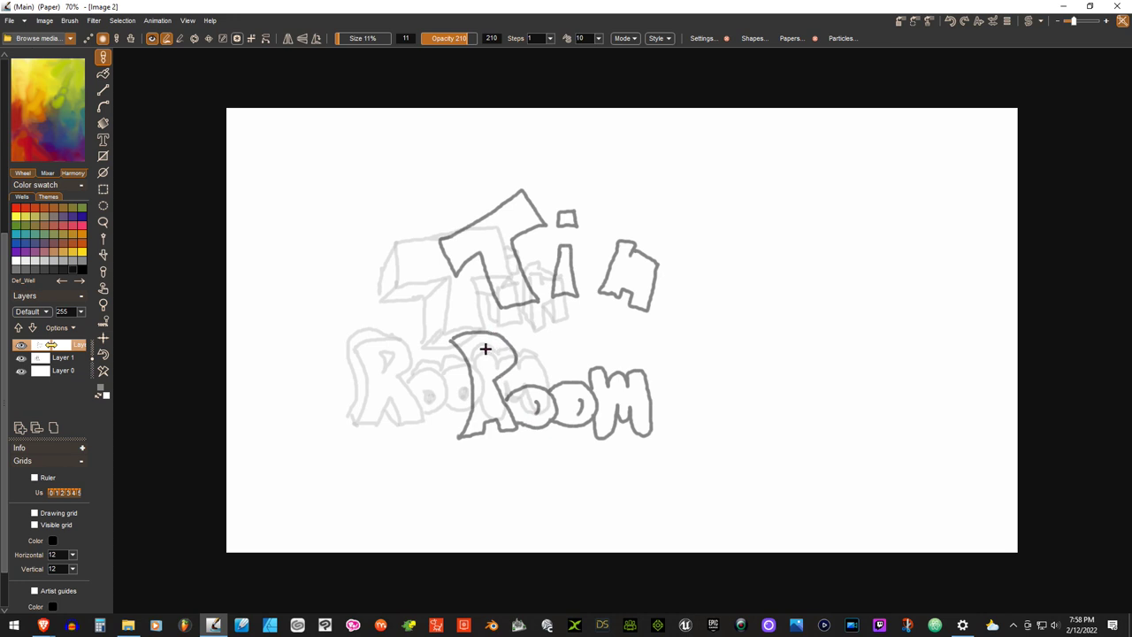
drag(484, 349, 488, 363)
mouse_move(536, 399)
mouse_down()
mouse_move(524, 409)
mouse_move(533, 416)
mouse_move(577, 404)
mouse_move(531, 410)
mouse_up()
- Hide Layer 1 and draw upper-left depth edges for the n on a new layer, shading the sliver at its right corner
click(20, 358)
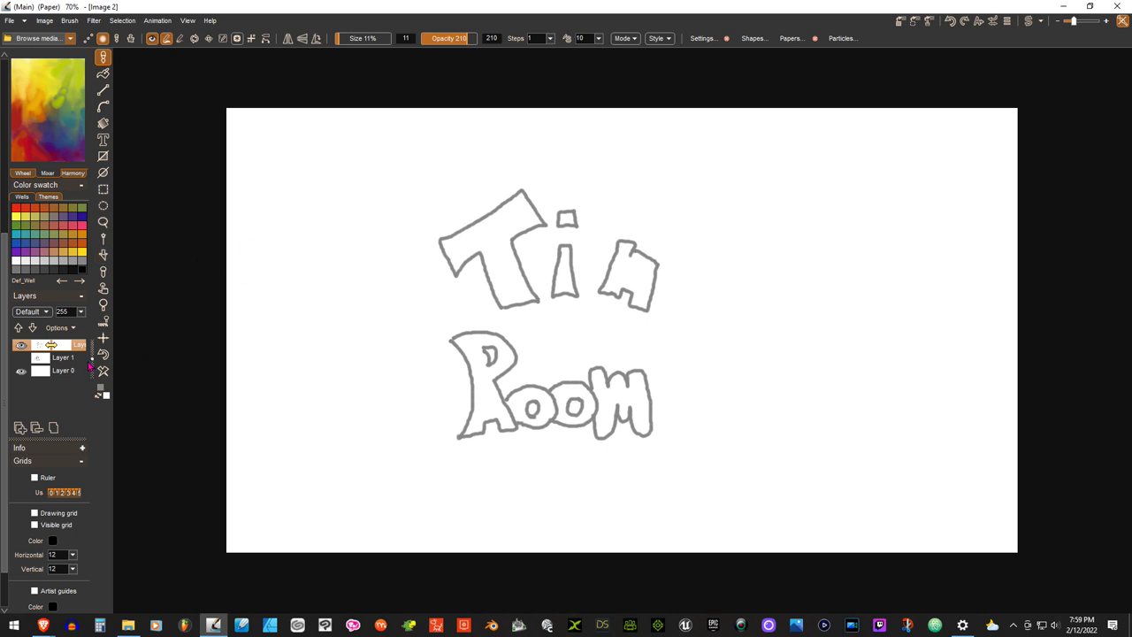
click(19, 428)
drag(658, 259, 651, 248)
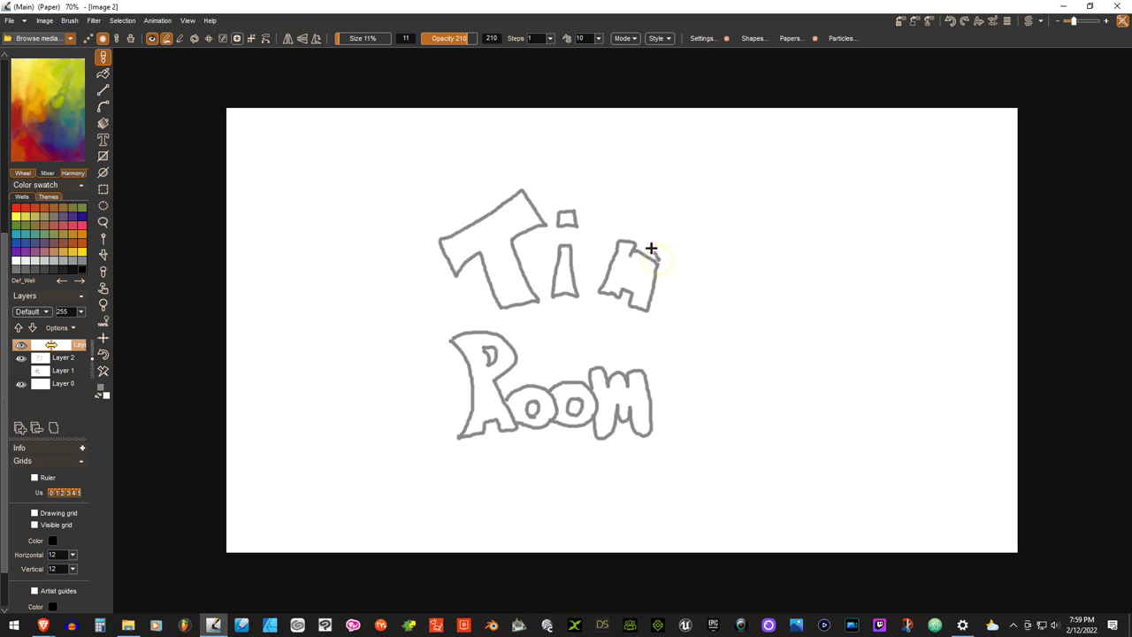
drag(643, 235, 629, 228)
drag(600, 292, 599, 281)
click(102, 352)
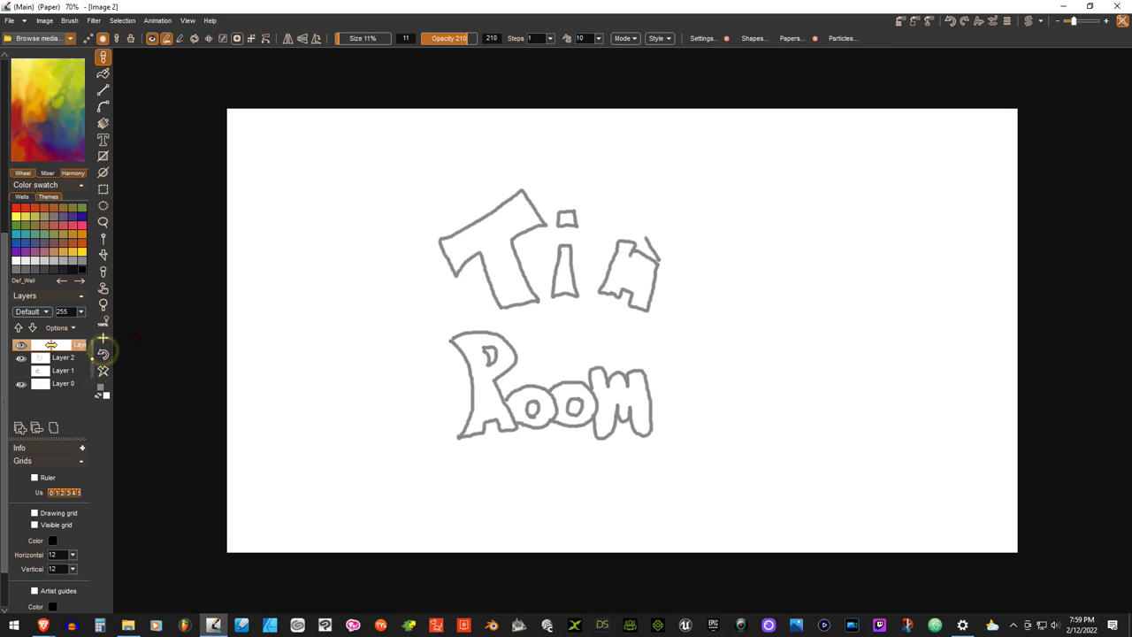
click(600, 292)
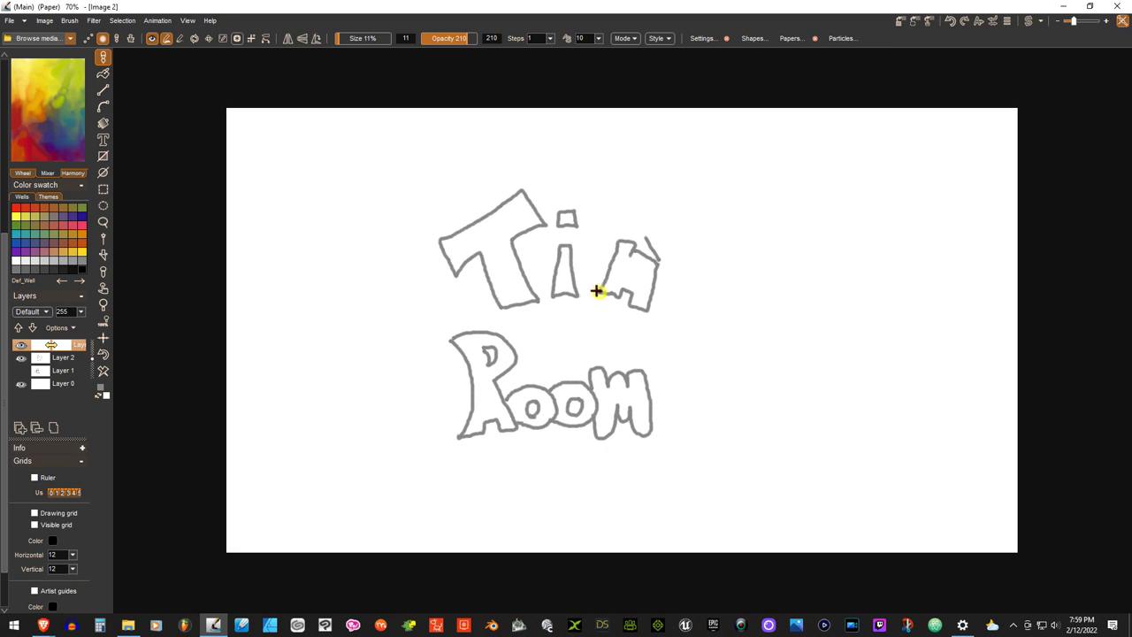
drag(588, 278, 601, 238)
mouse_move(610, 224)
mouse_down()
mouse_move(646, 232)
mouse_move(656, 277)
mouse_move(653, 248)
mouse_up()
drag(655, 258, 649, 230)
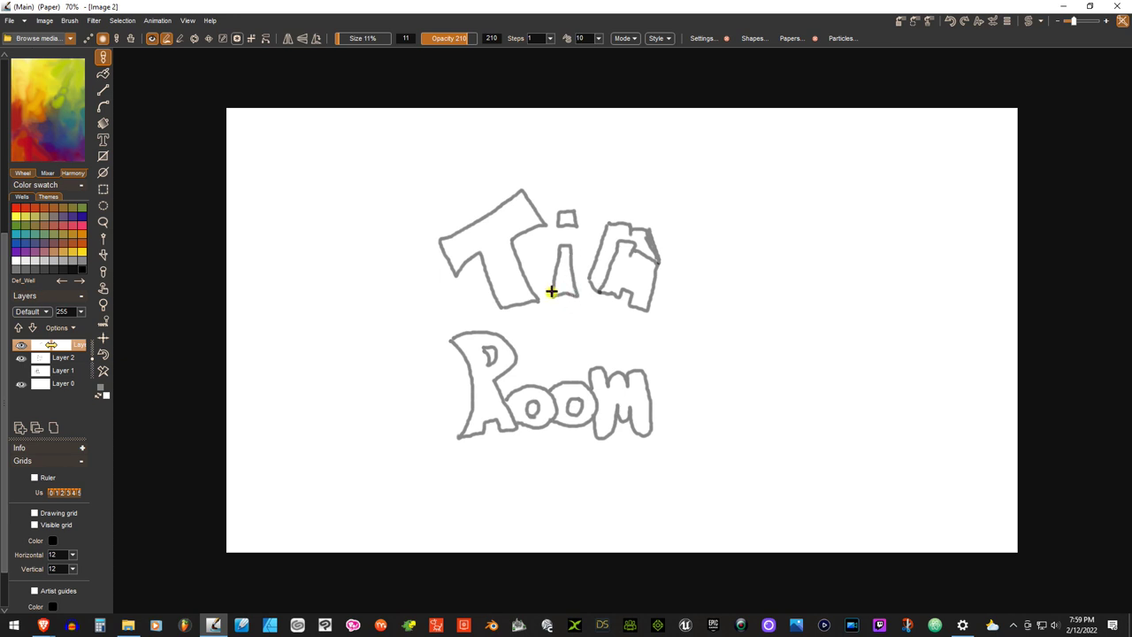
- Draw block depth faces on the top and left sides of the i's stem and its dot
click(558, 244)
click(565, 240)
drag(546, 272, 553, 245)
click(555, 222)
mouse_move(570, 209)
mouse_down()
mouse_move(566, 199)
mouse_move(552, 223)
mouse_up()
- Draw block depth faces along the tilted T's top edge, left end and stem
drag(520, 187, 494, 187)
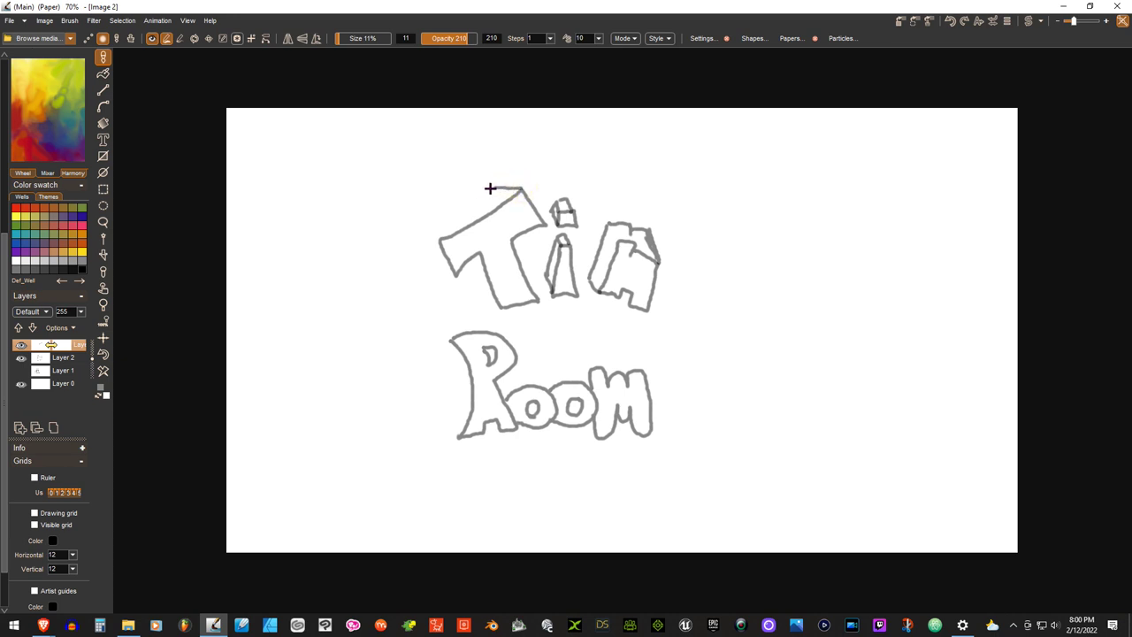
drag(490, 186, 433, 224)
mouse_move(450, 270)
mouse_down()
mouse_move(431, 267)
mouse_move(423, 241)
mouse_move(435, 268)
mouse_up()
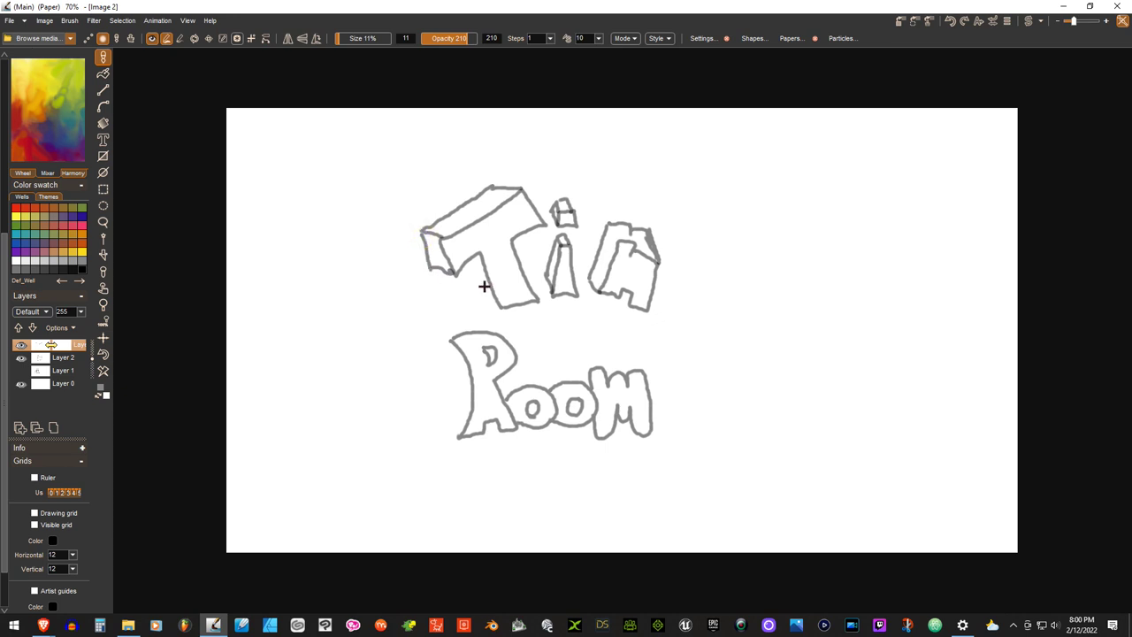
mouse_move(497, 308)
mouse_down()
mouse_move(475, 314)
mouse_move(470, 267)
mouse_up()
- Draw depth edges above the M and both o's and around the top and left side of the R
drag(641, 371, 596, 354)
drag(549, 379, 518, 376)
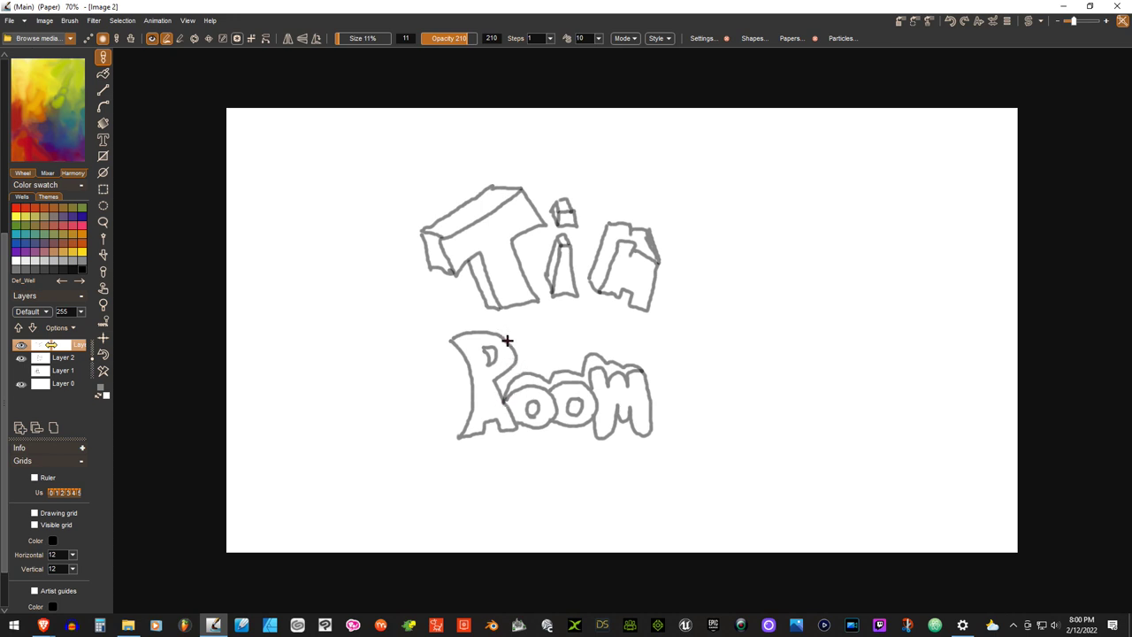
mouse_move(510, 344)
mouse_down()
mouse_move(445, 333)
mouse_move(439, 352)
mouse_move(460, 391)
mouse_move(457, 441)
mouse_move(490, 421)
mouse_up()
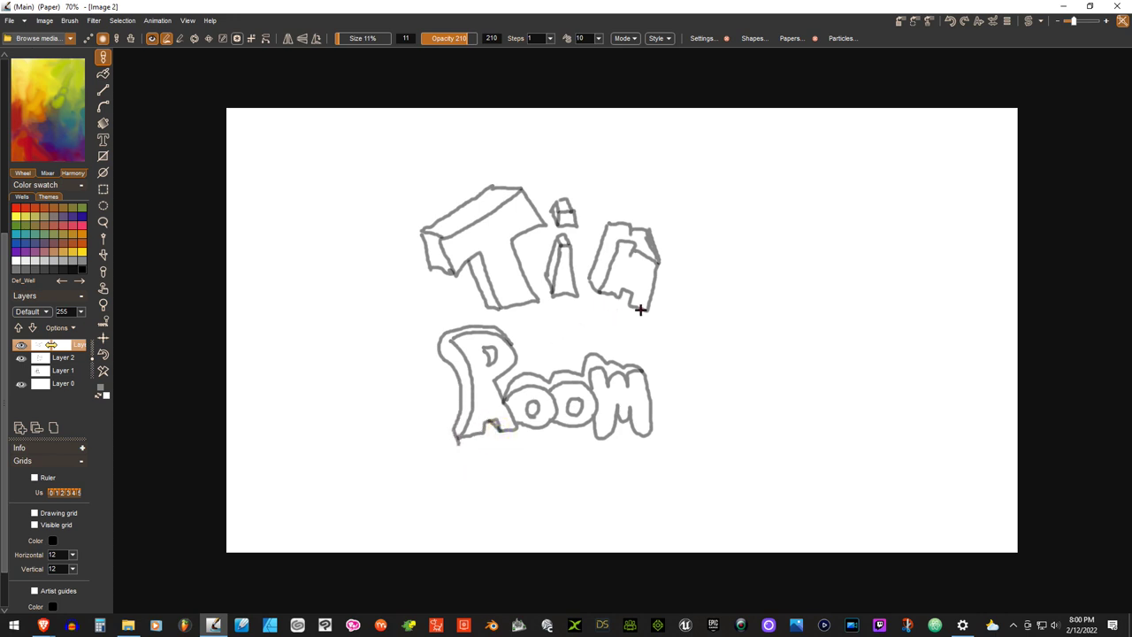
- Add inner depth lines to the n's notch, the M's lower notch, both o holes and the R's hole
drag(628, 303, 624, 296)
drag(637, 433, 625, 422)
mouse_move(574, 411)
mouse_down()
mouse_move(527, 404)
mouse_move(531, 412)
mouse_up()
mouse_move(492, 358)
mouse_down()
mouse_move(485, 349)
mouse_move(486, 370)
mouse_up()
- Add a new layer above Layer 3 for retracing the title, with the word Tin in close view
click(19, 427)
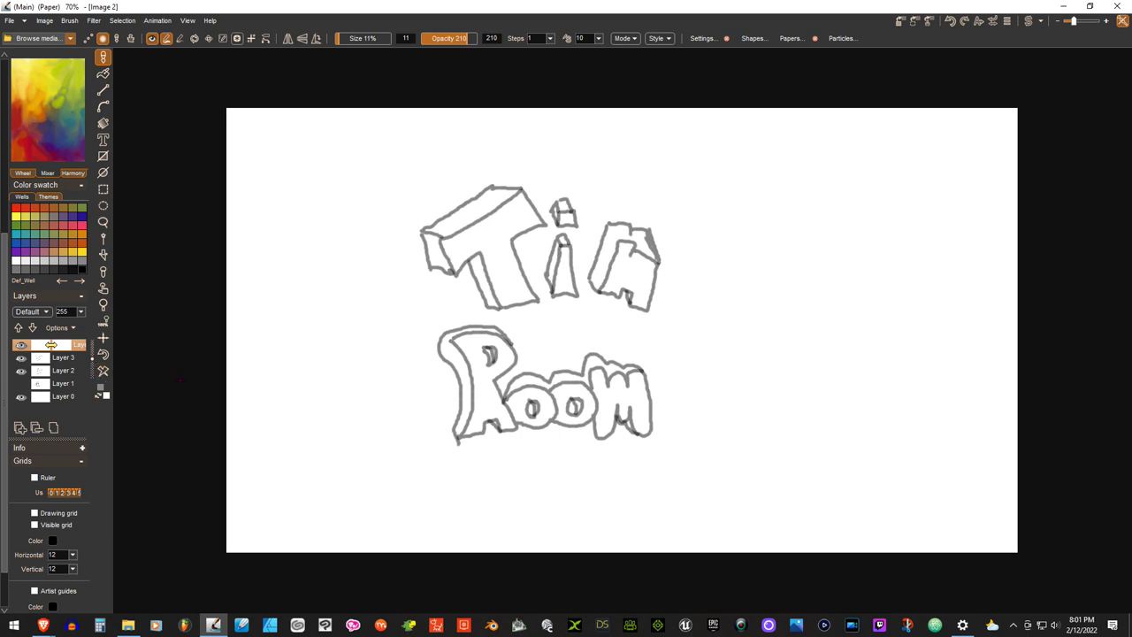
scroll(354, 362, up, 8)
scroll(345, 358, down, 2)
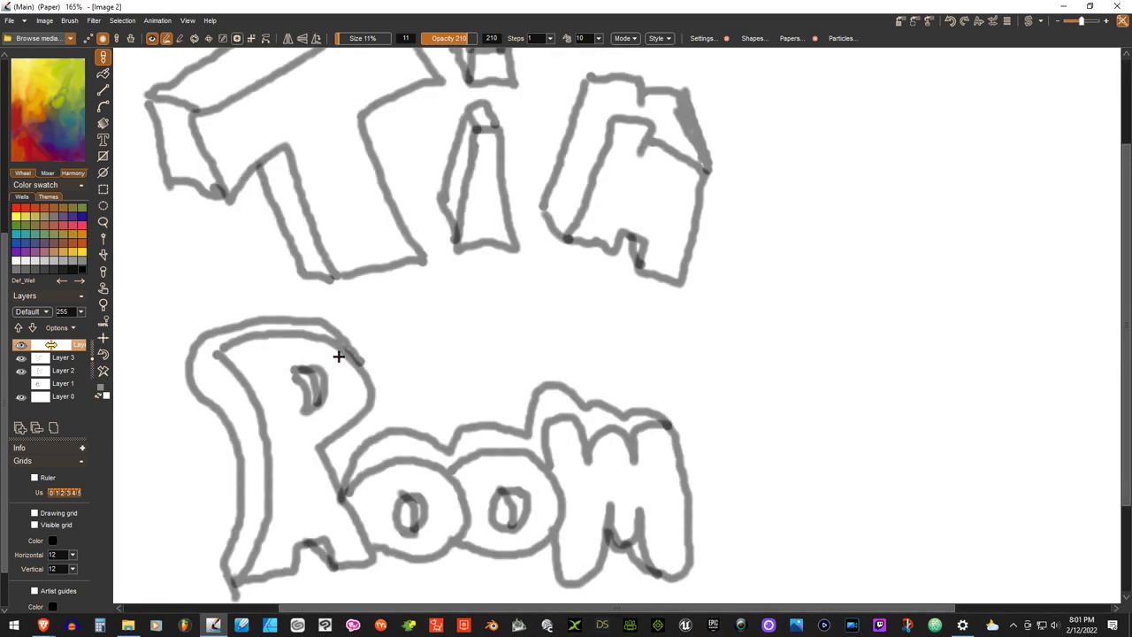
click(102, 289)
drag(632, 341, 774, 494)
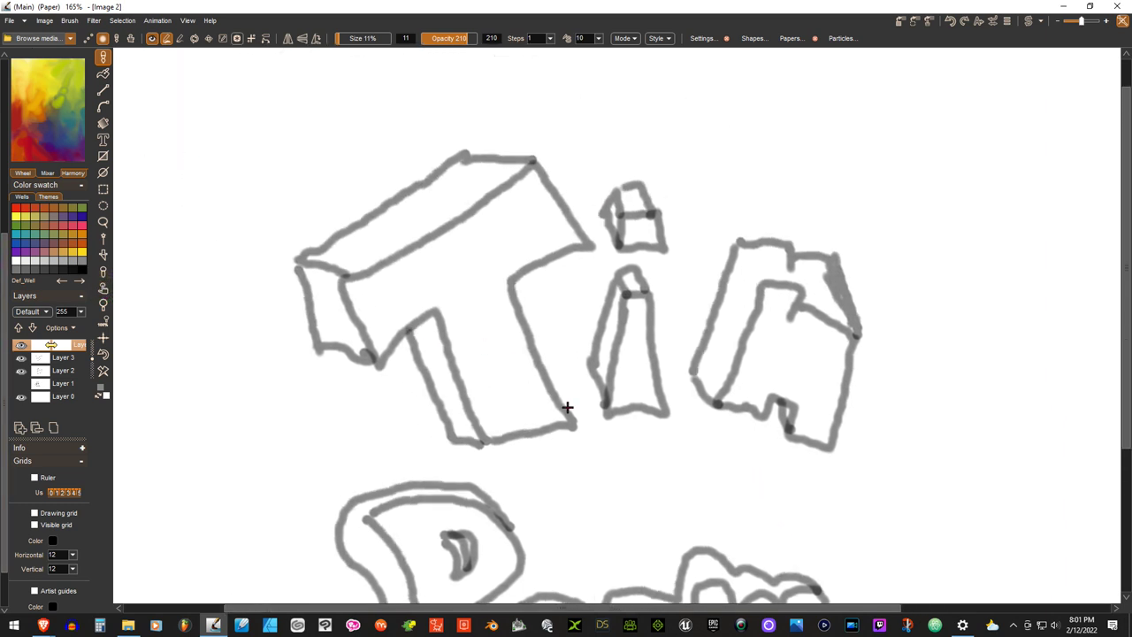
drag(565, 418, 490, 444)
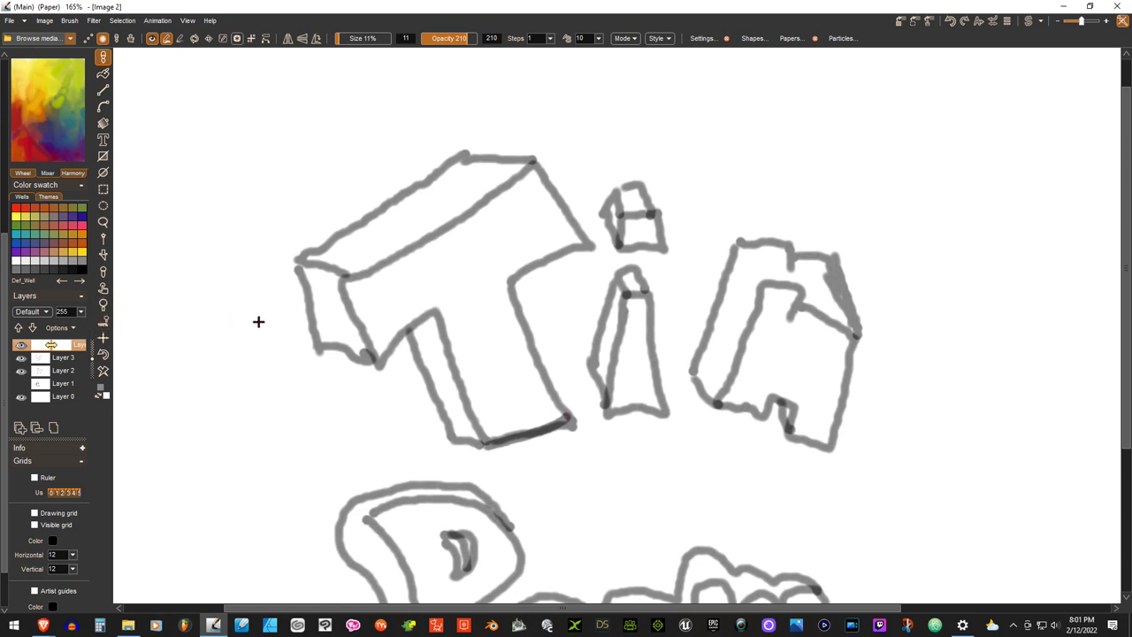
drag(567, 418, 511, 279)
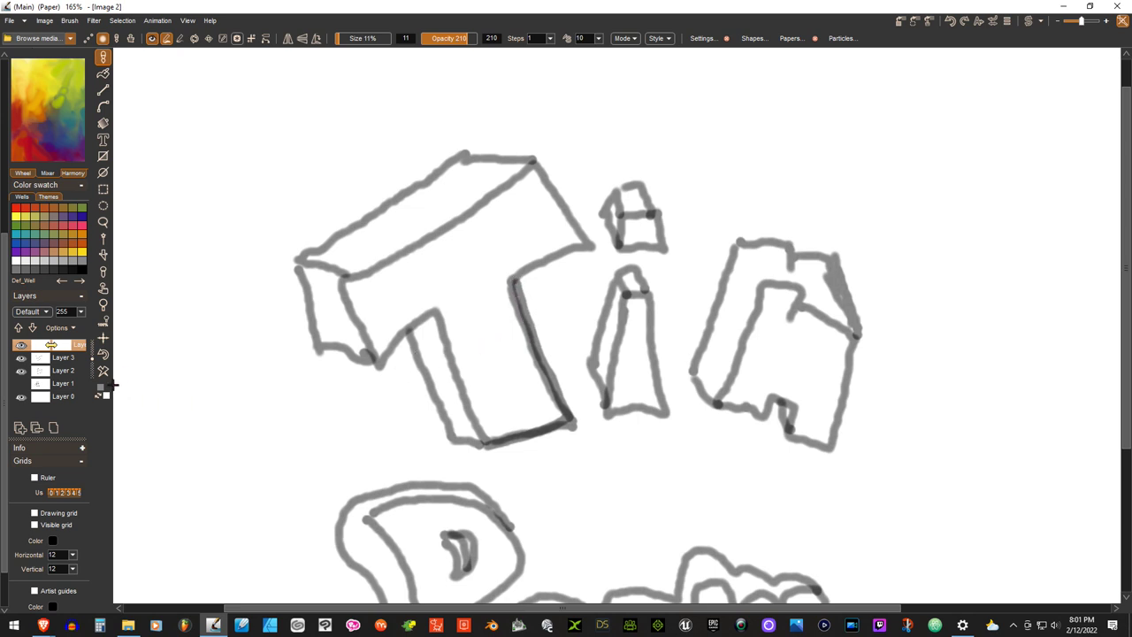
click(103, 353)
click(103, 354)
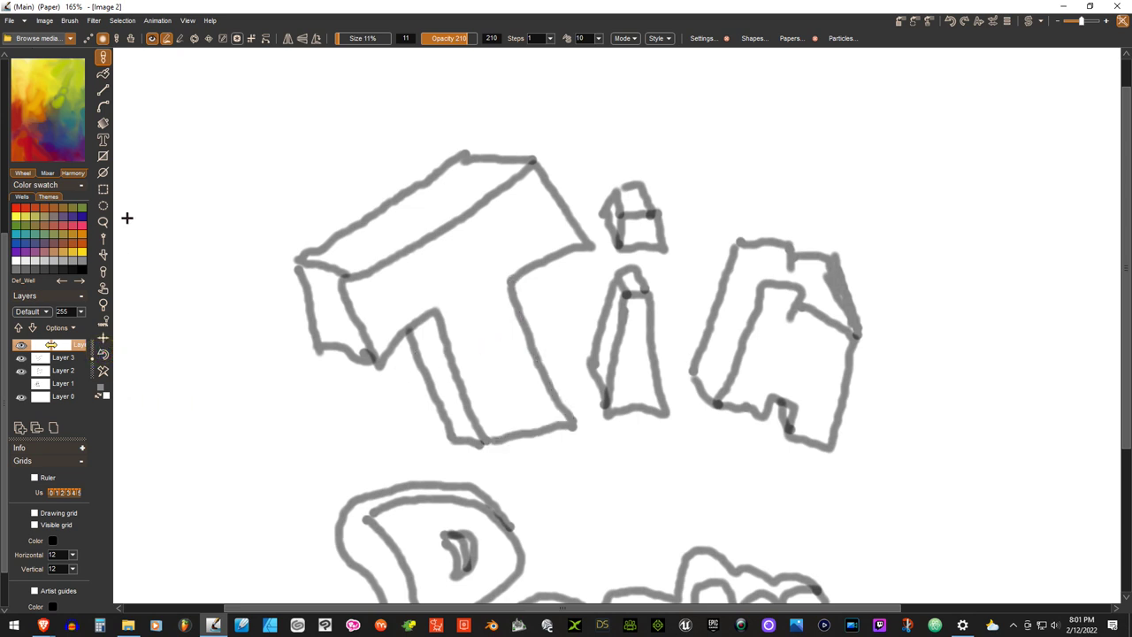
click(70, 40)
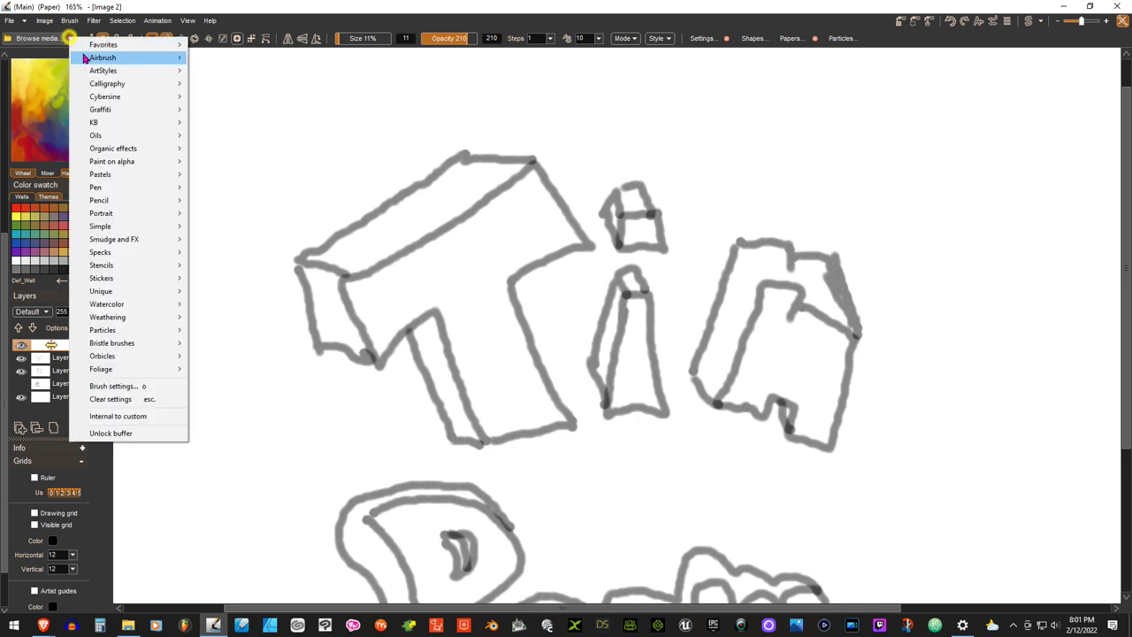
mouse_move(169, 185)
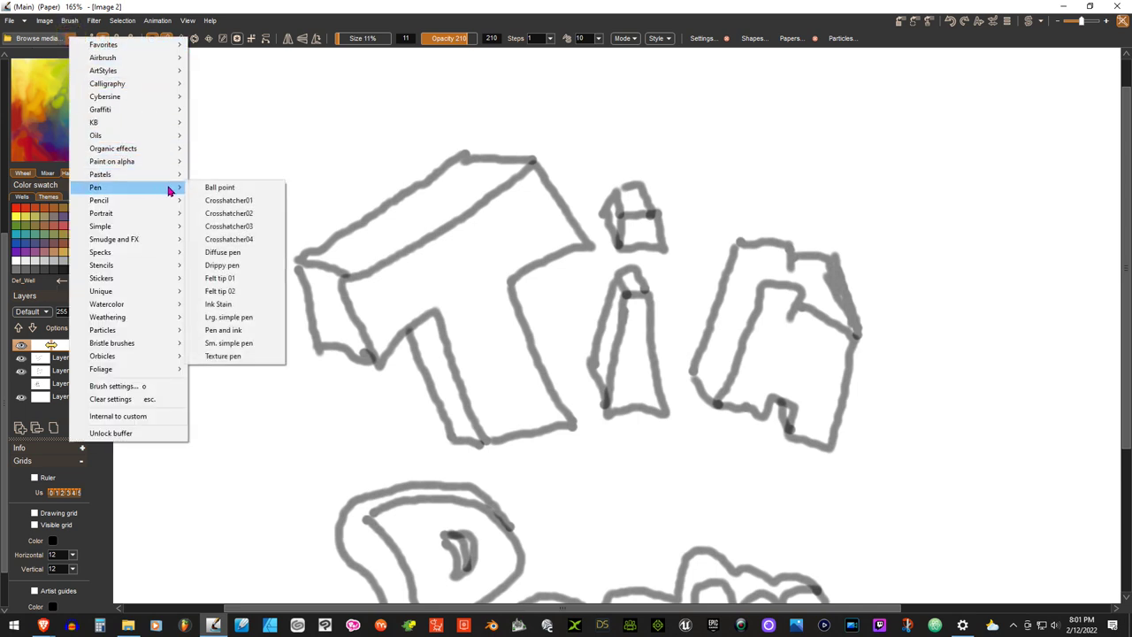
click(245, 330)
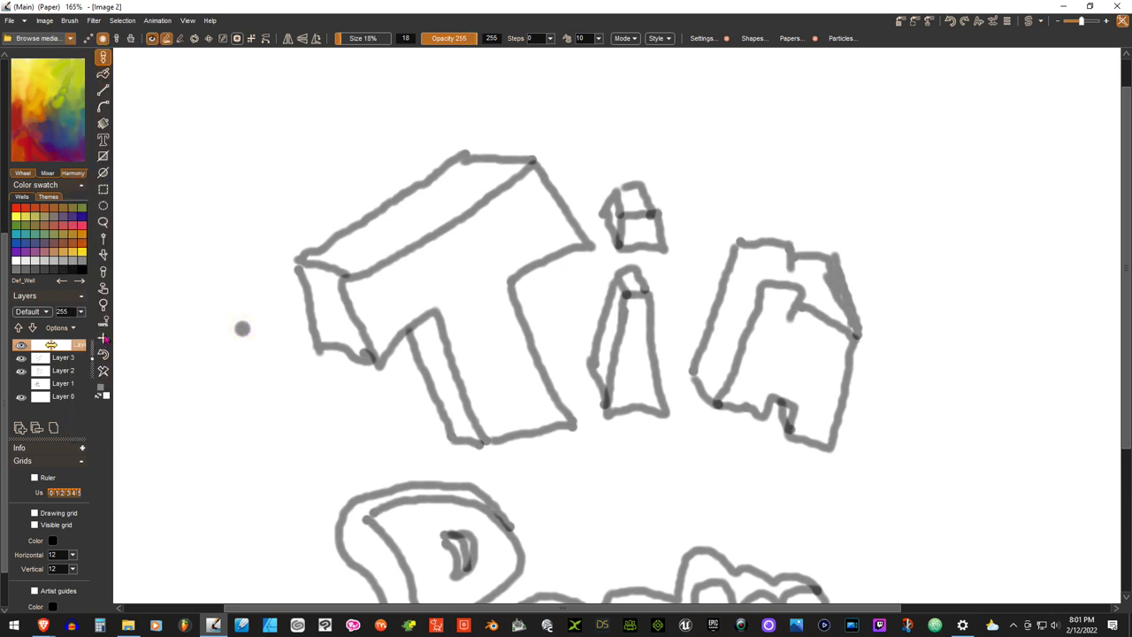
- Choose the Lrg. simple pen and trace the T's right stem edge, crossbar underside, right end and outer top edge
click(72, 40)
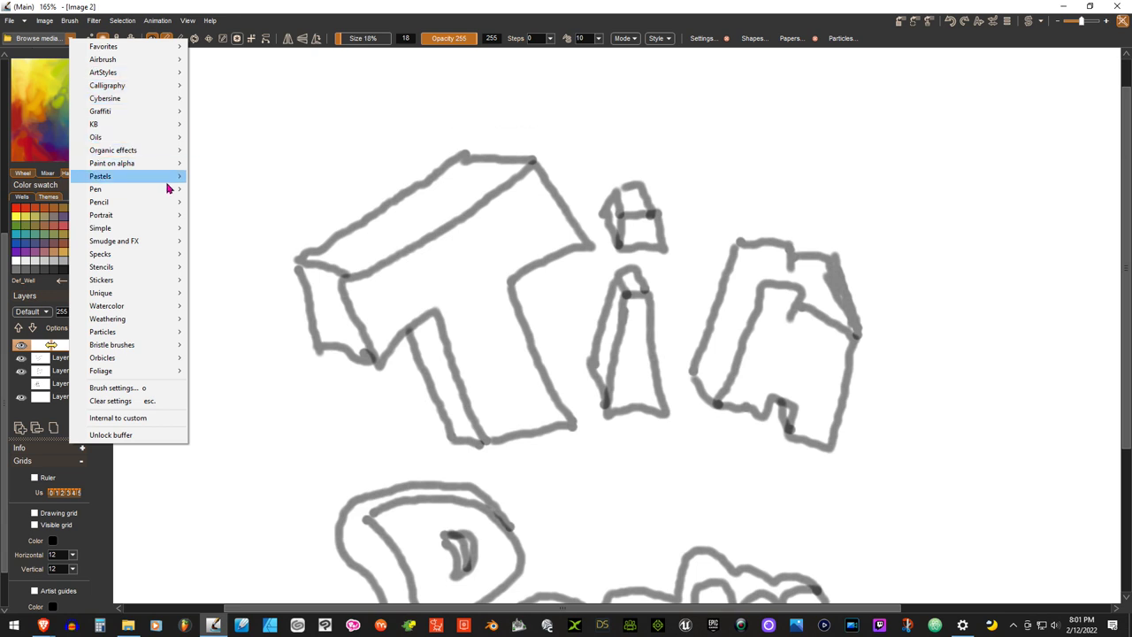
mouse_move(174, 189)
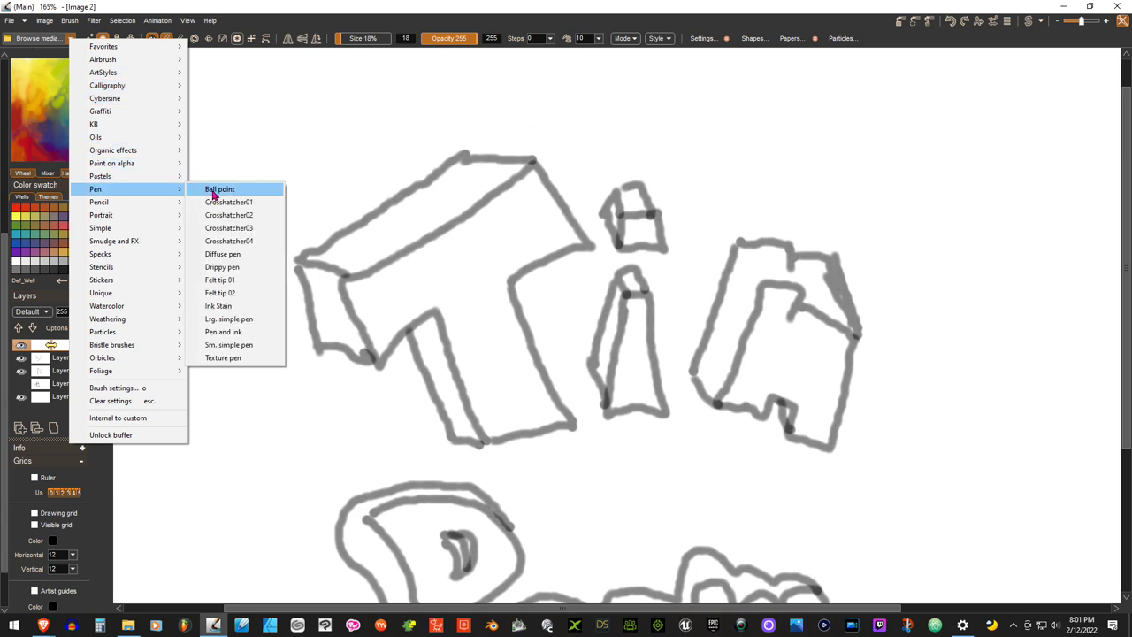
click(250, 319)
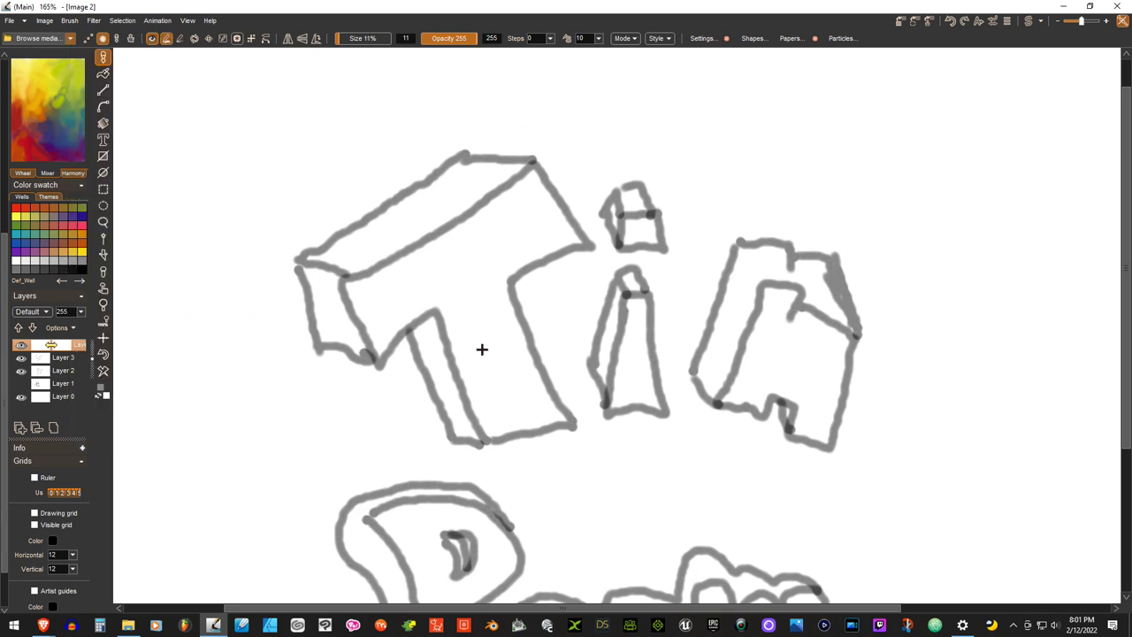
mouse_move(573, 423)
mouse_down()
mouse_move(534, 358)
mouse_move(510, 278)
mouse_up()
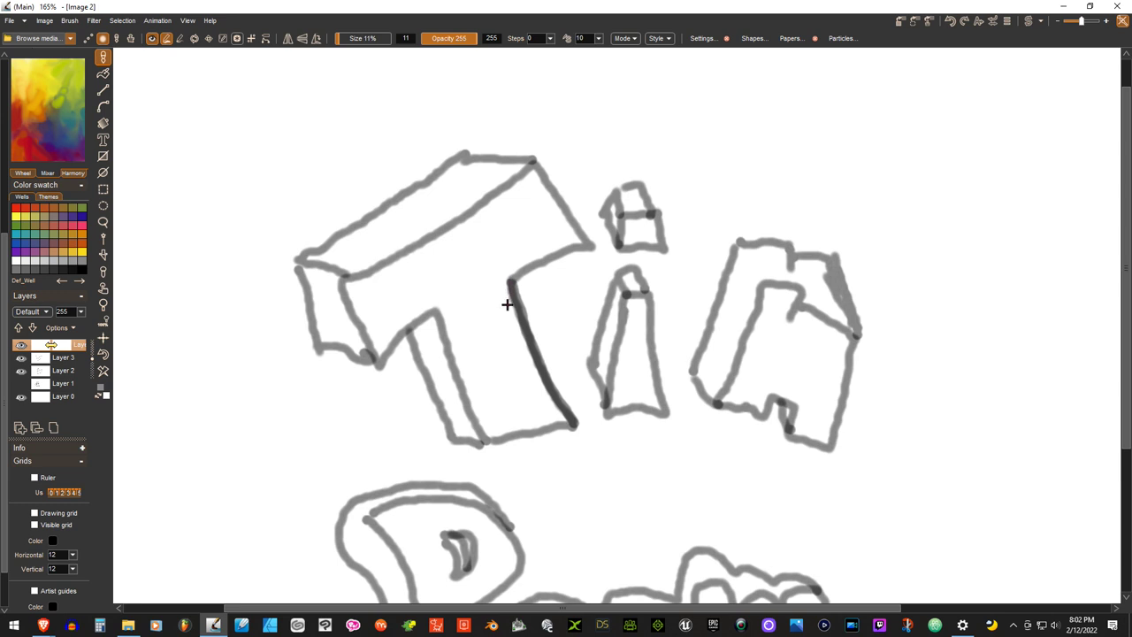
drag(587, 242, 510, 278)
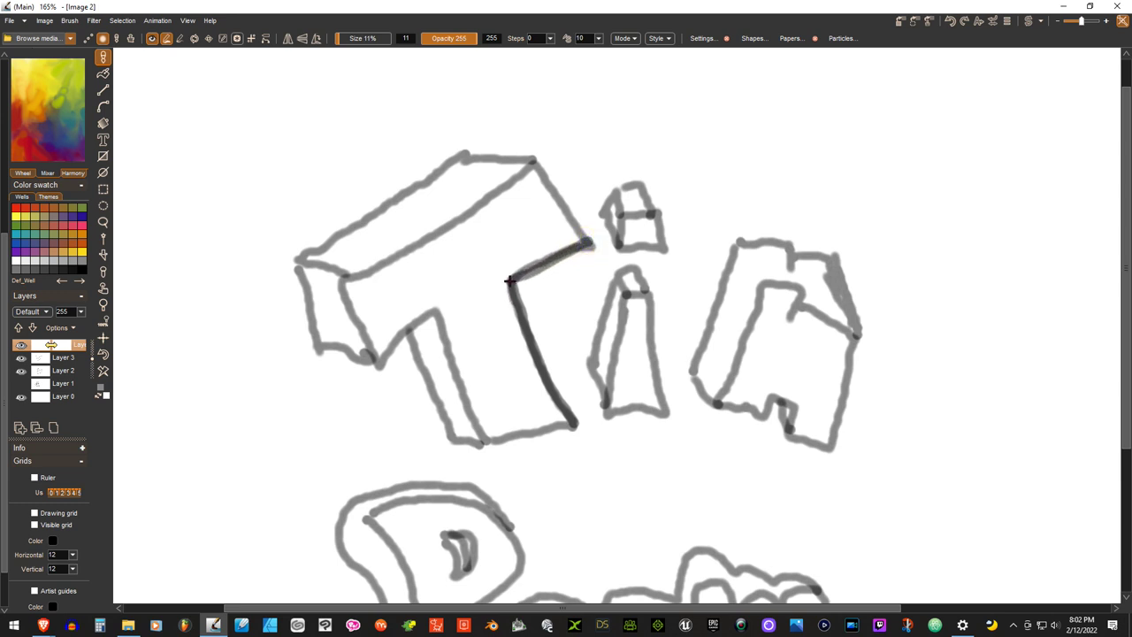
drag(585, 239, 529, 160)
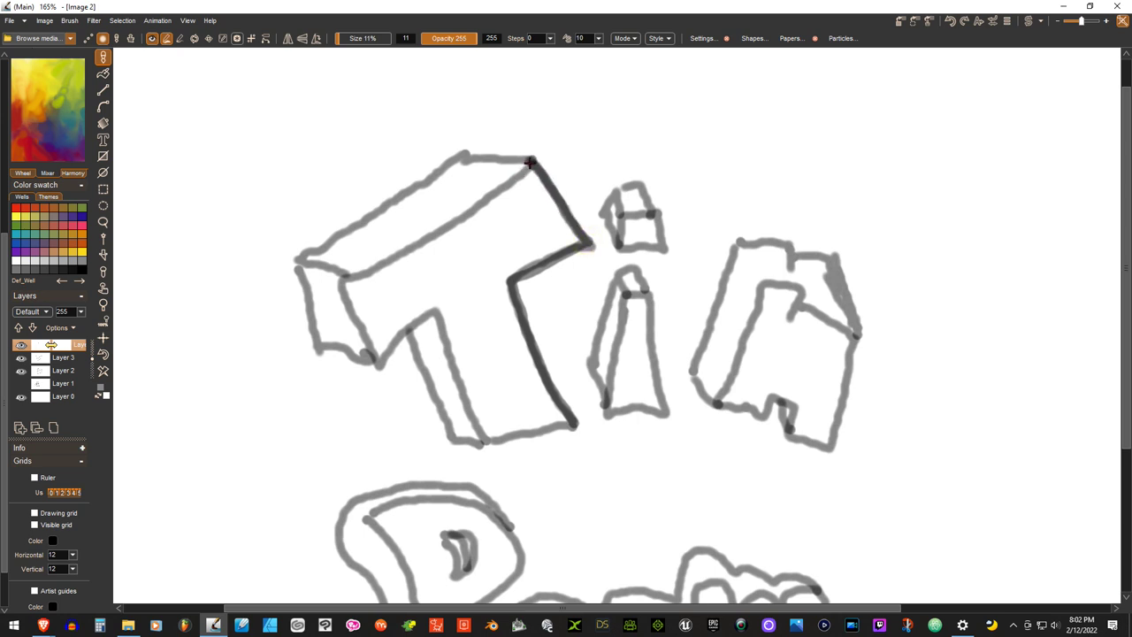
mouse_move(527, 159)
mouse_down()
mouse_move(457, 152)
mouse_move(307, 256)
mouse_up()
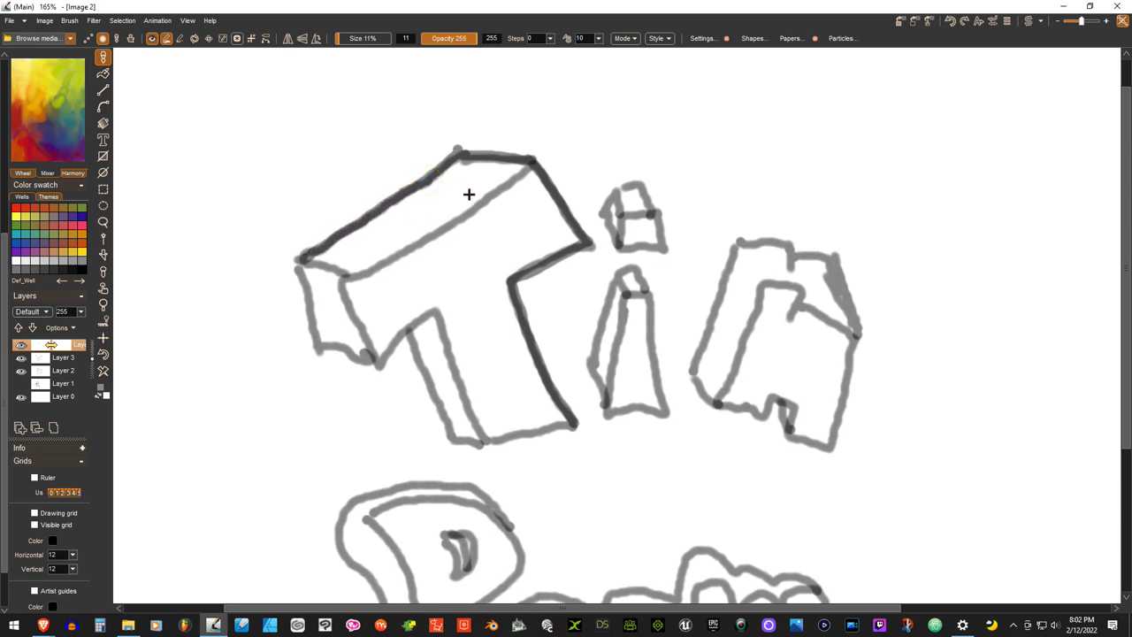
- Trace the T's front top edge, left end face, stem bottom and left stem depth face
mouse_move(531, 162)
mouse_down()
mouse_move(350, 282)
mouse_move(310, 263)
mouse_move(343, 275)
mouse_up()
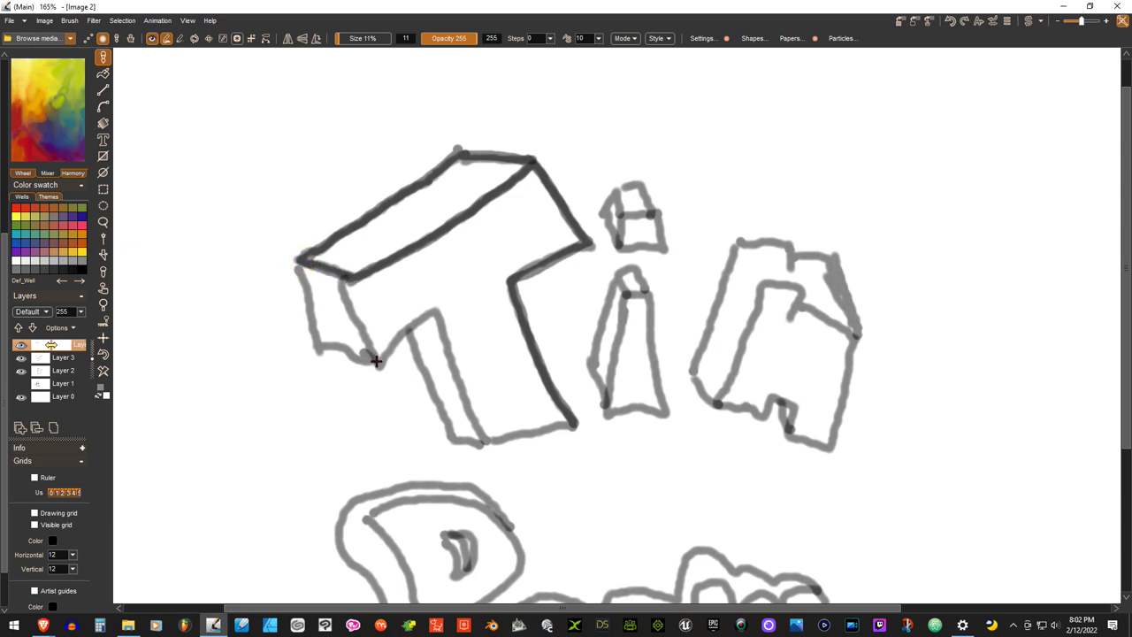
drag(374, 359, 342, 280)
mouse_move(298, 260)
mouse_down()
mouse_move(320, 345)
mouse_move(368, 359)
mouse_up()
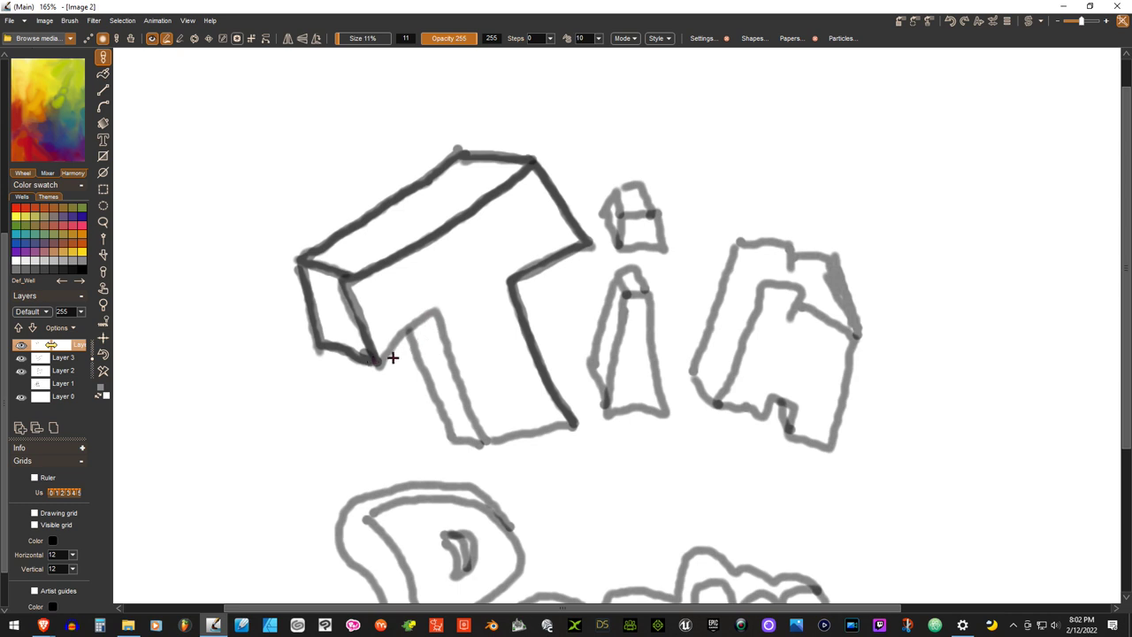
mouse_move(380, 358)
mouse_down()
mouse_move(437, 316)
mouse_move(492, 445)
mouse_up()
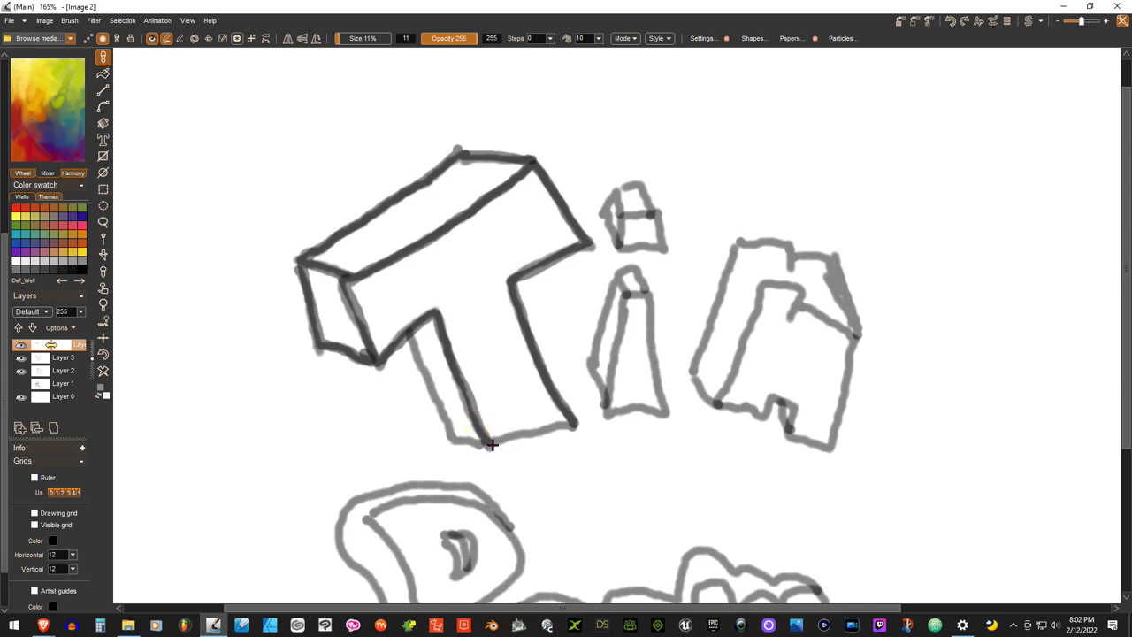
mouse_move(571, 425)
mouse_down()
mouse_move(448, 439)
mouse_move(416, 348)
mouse_up()
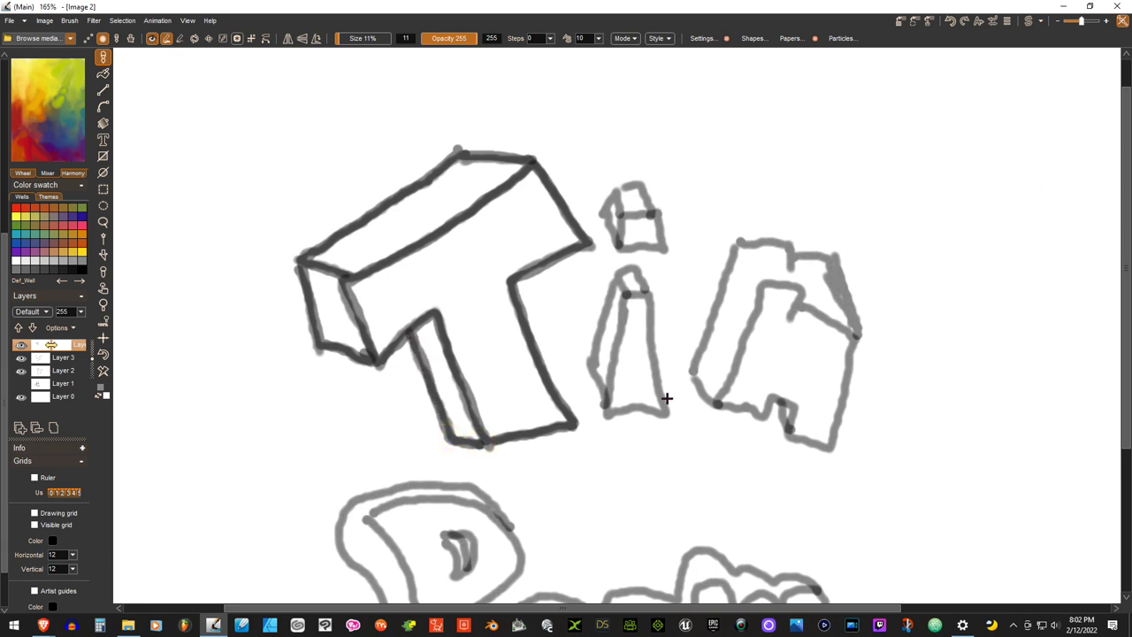
- Trace the i's stem and dot, including their top and left depth faces
mouse_move(662, 412)
mouse_down()
mouse_move(609, 418)
mouse_move(660, 403)
mouse_move(643, 286)
mouse_move(627, 268)
mouse_move(613, 276)
mouse_move(637, 293)
mouse_move(623, 294)
mouse_move(616, 276)
mouse_move(611, 412)
mouse_move(586, 364)
mouse_up()
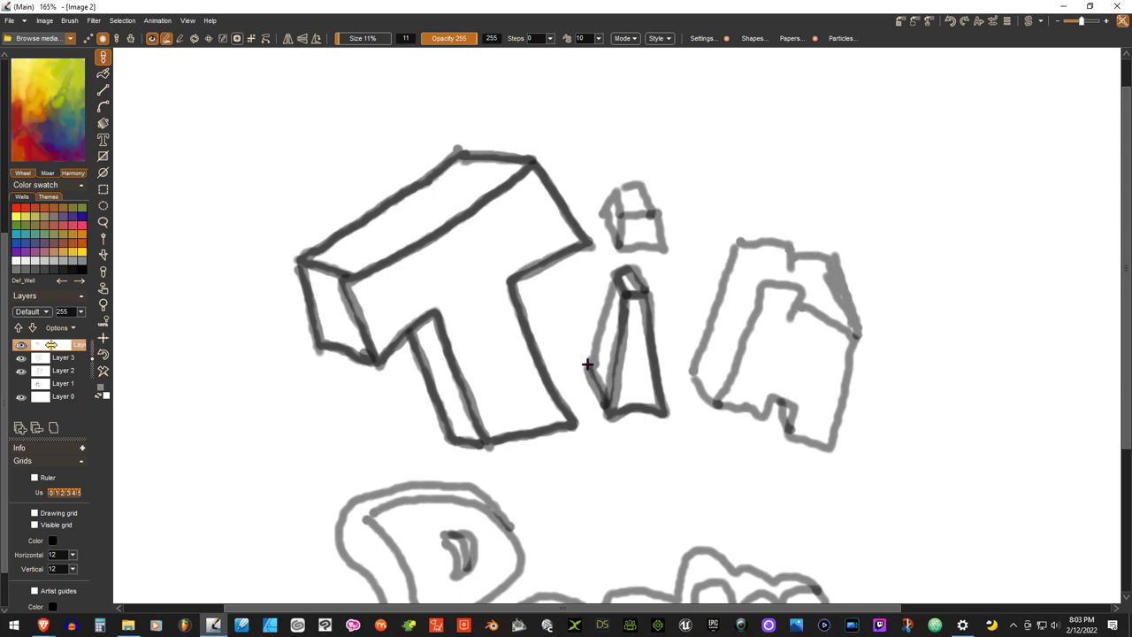
drag(621, 272, 588, 358)
mouse_move(620, 246)
mouse_down()
mouse_move(661, 245)
mouse_move(651, 208)
mouse_move(623, 214)
mouse_move(625, 246)
mouse_up()
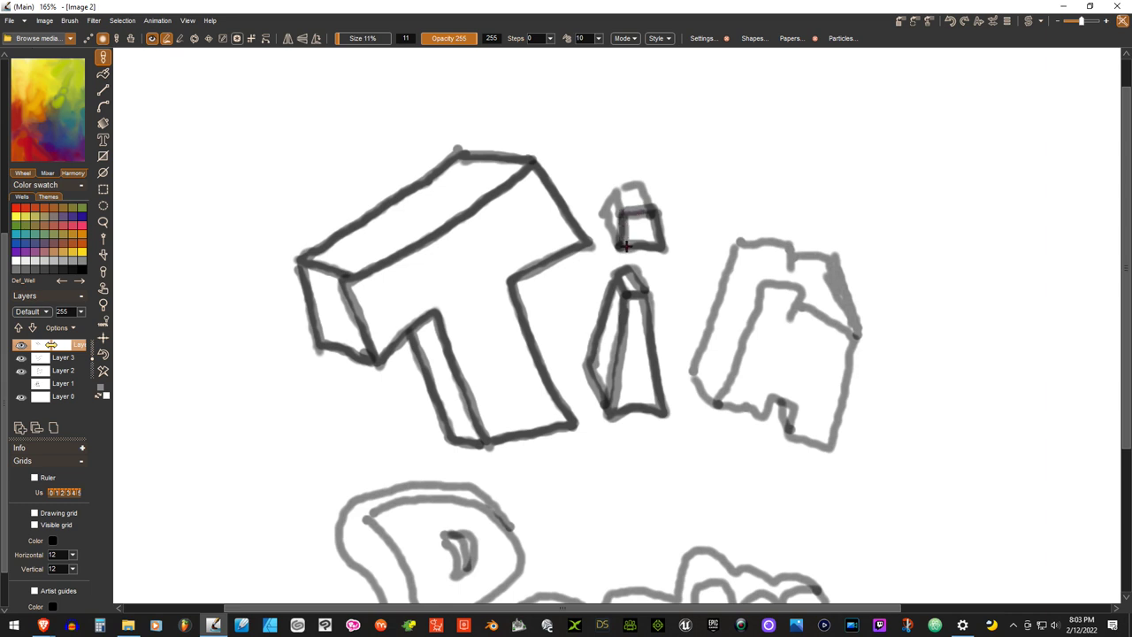
drag(649, 206, 614, 187)
mouse_move(619, 244)
mouse_down()
mouse_move(603, 221)
mouse_move(606, 194)
mouse_up()
click(599, 216)
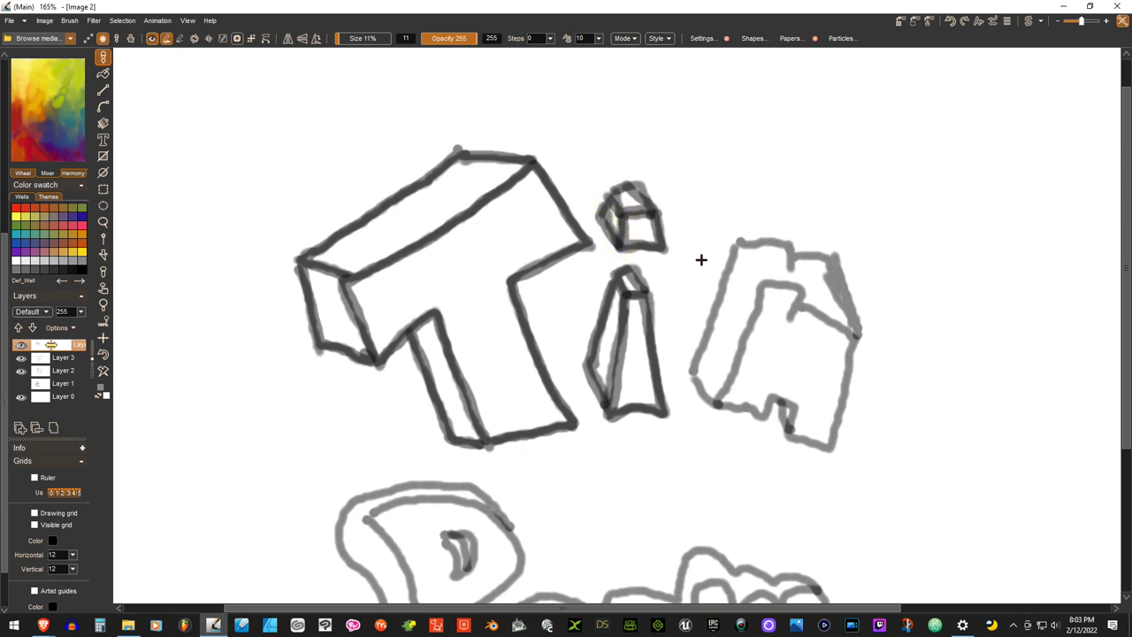
- Trace the n's front outline and outer depth edges, undoing the extra depth stroke in its lower notch
mouse_move(855, 336)
mouse_down()
mouse_move(824, 255)
mouse_move(787, 262)
mouse_move(774, 246)
mouse_move(743, 246)
mouse_move(701, 366)
mouse_move(719, 403)
mouse_move(762, 286)
mouse_move(795, 286)
mouse_move(790, 316)
mouse_move(812, 310)
mouse_move(852, 345)
mouse_move(836, 443)
mouse_move(788, 437)
mouse_move(793, 408)
mouse_move(777, 399)
mouse_move(766, 397)
mouse_move(758, 426)
mouse_move(716, 403)
mouse_up()
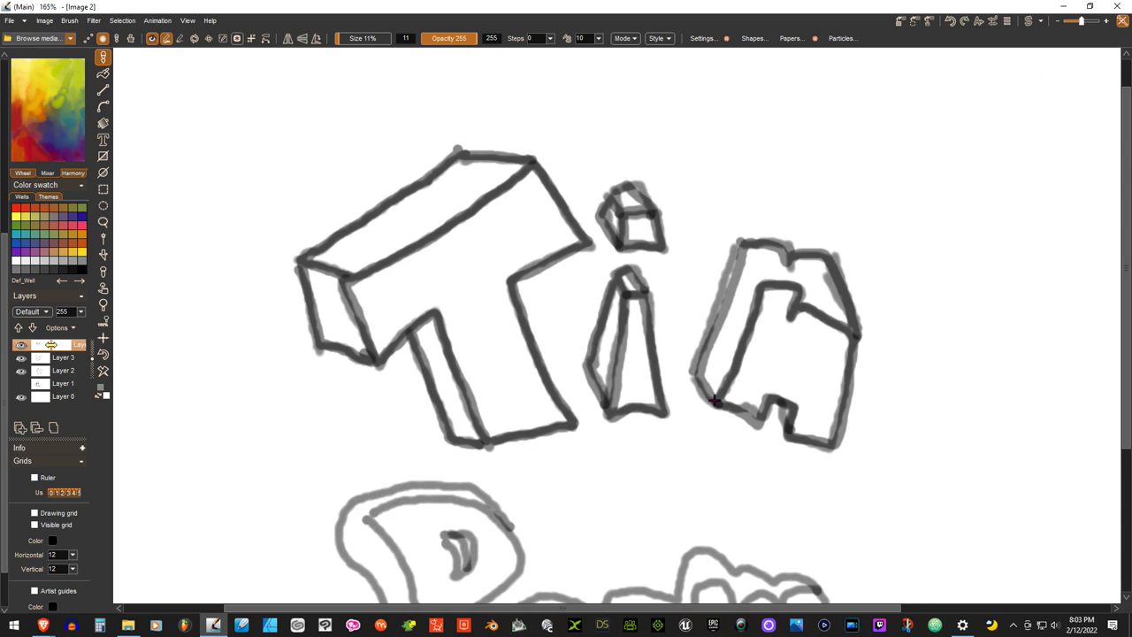
drag(782, 430, 772, 401)
key(ctrl+z)
- Toggle the visibility of the upper layers on and off to compare the new tracing with the sketches beneath
click(21, 358)
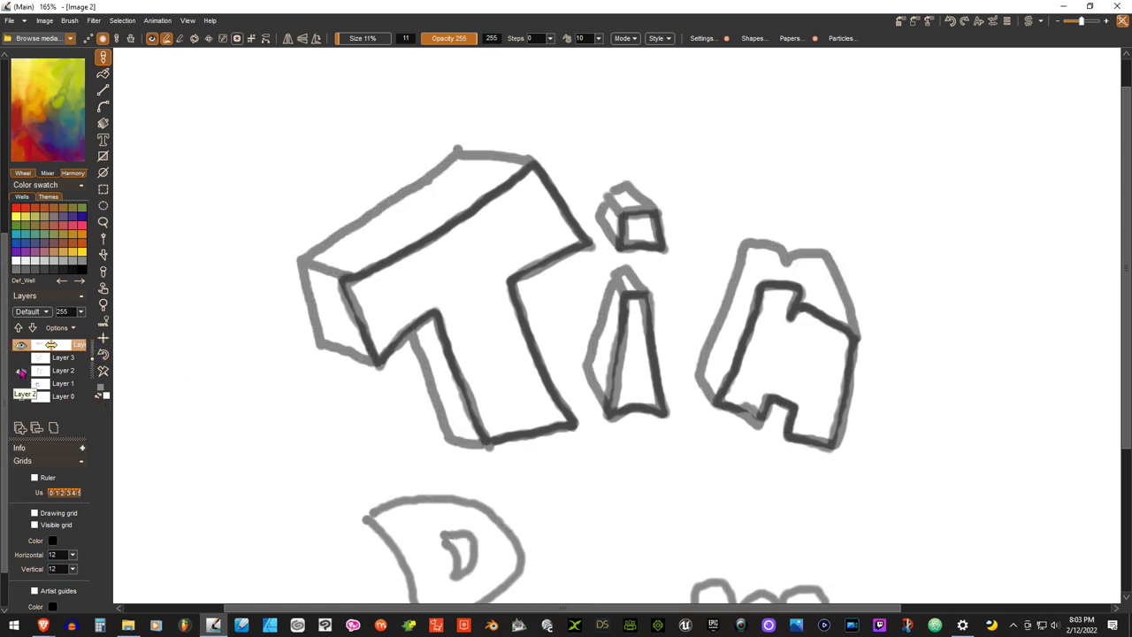
click(21, 372)
click(20, 371)
click(20, 346)
click(20, 346)
click(20, 346)
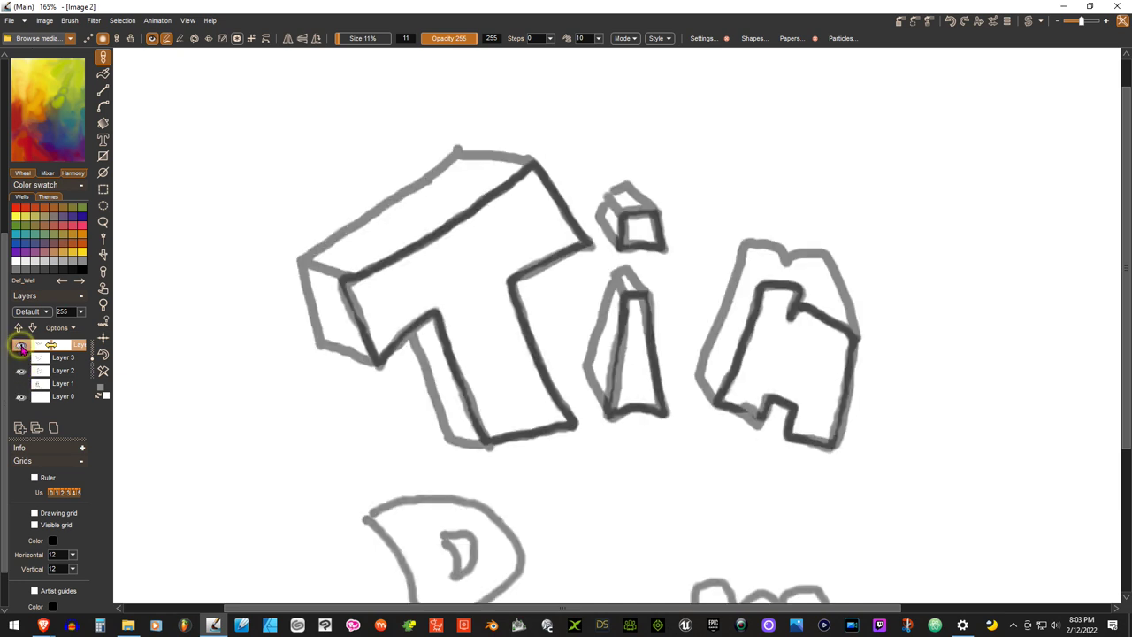
click(21, 345)
click(20, 371)
click(20, 371)
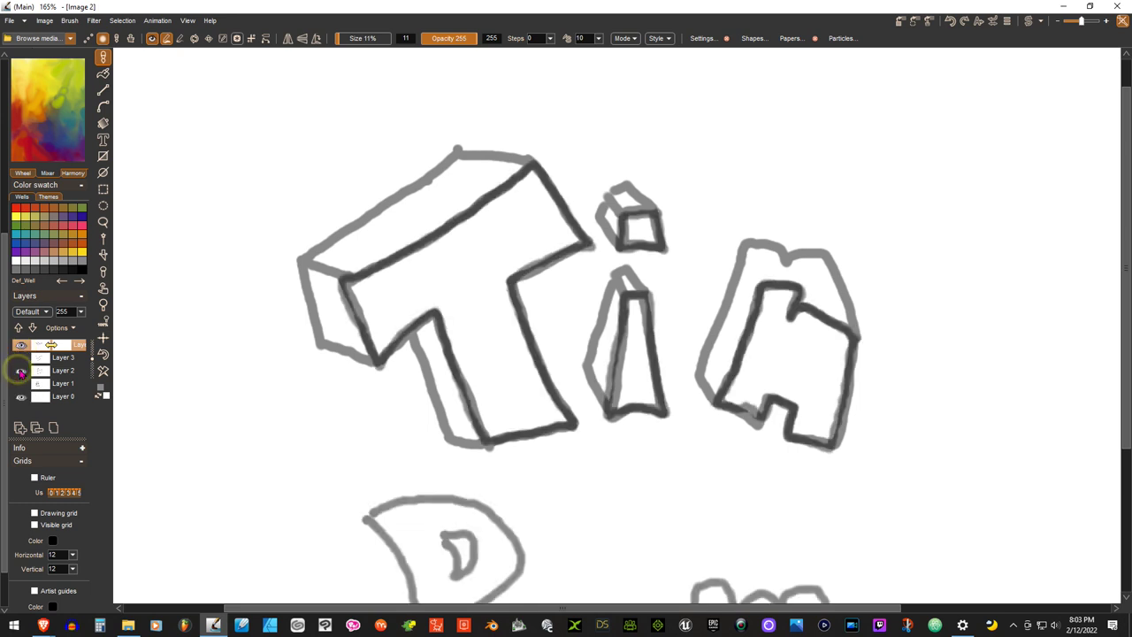
click(19, 371)
click(20, 370)
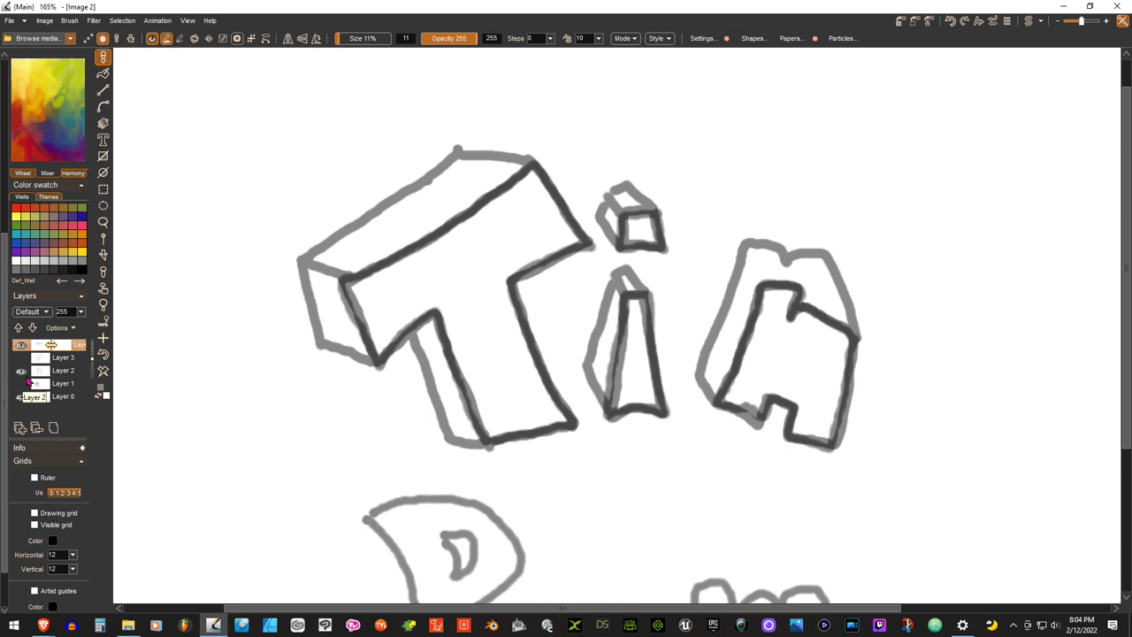
click(20, 345)
click(19, 345)
click(19, 384)
click(19, 384)
click(19, 371)
click(20, 371)
click(19, 371)
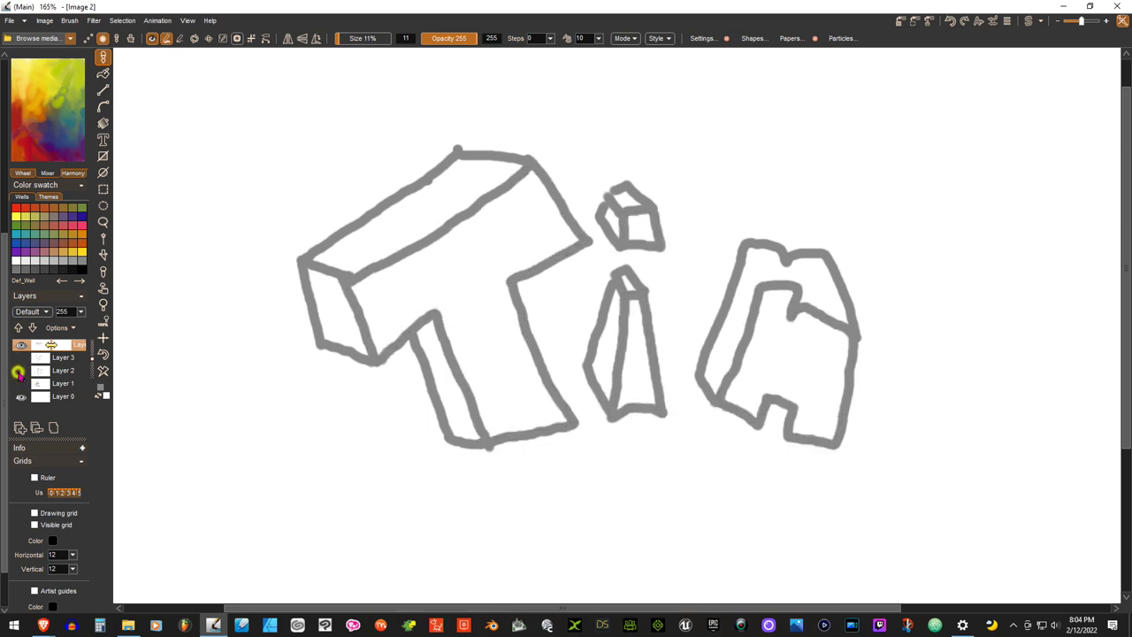
click(19, 370)
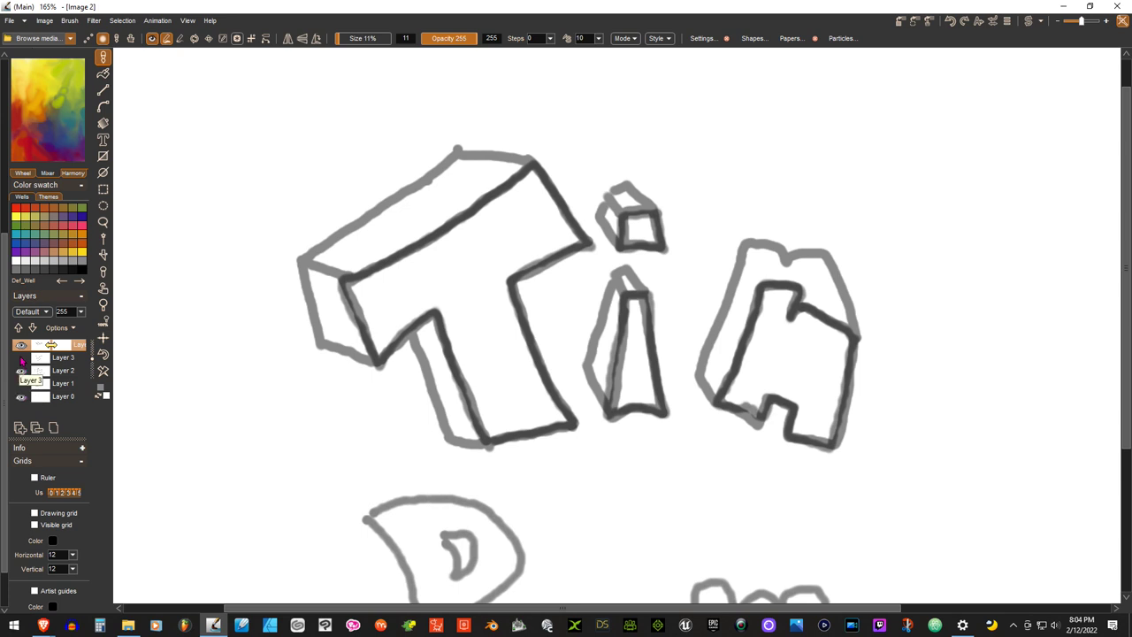
click(19, 357)
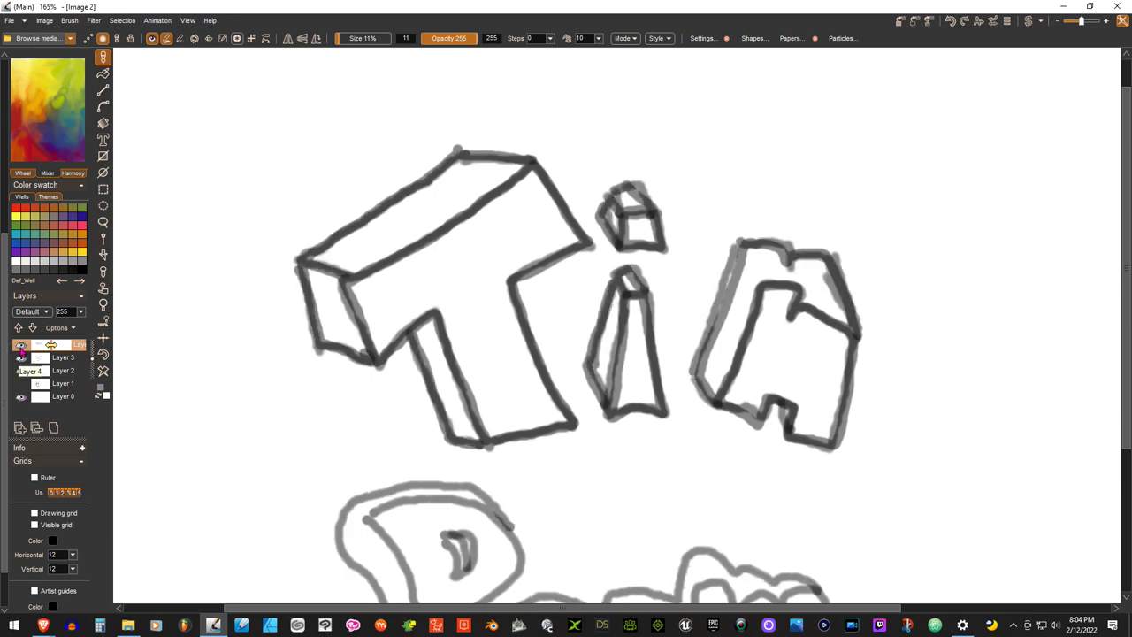
click(21, 346)
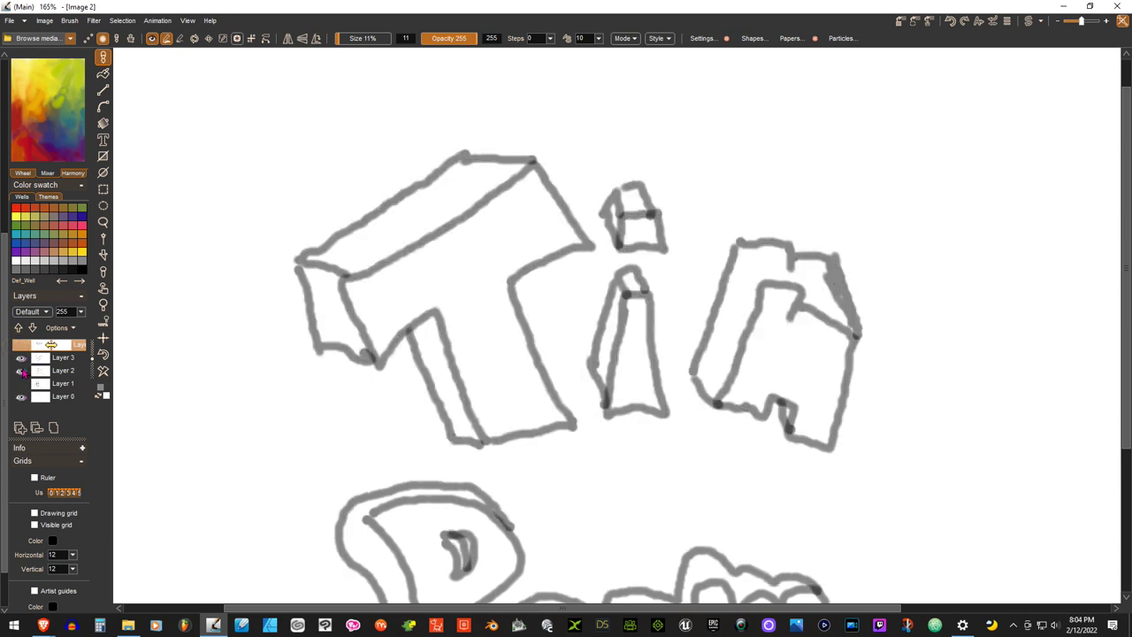
click(20, 345)
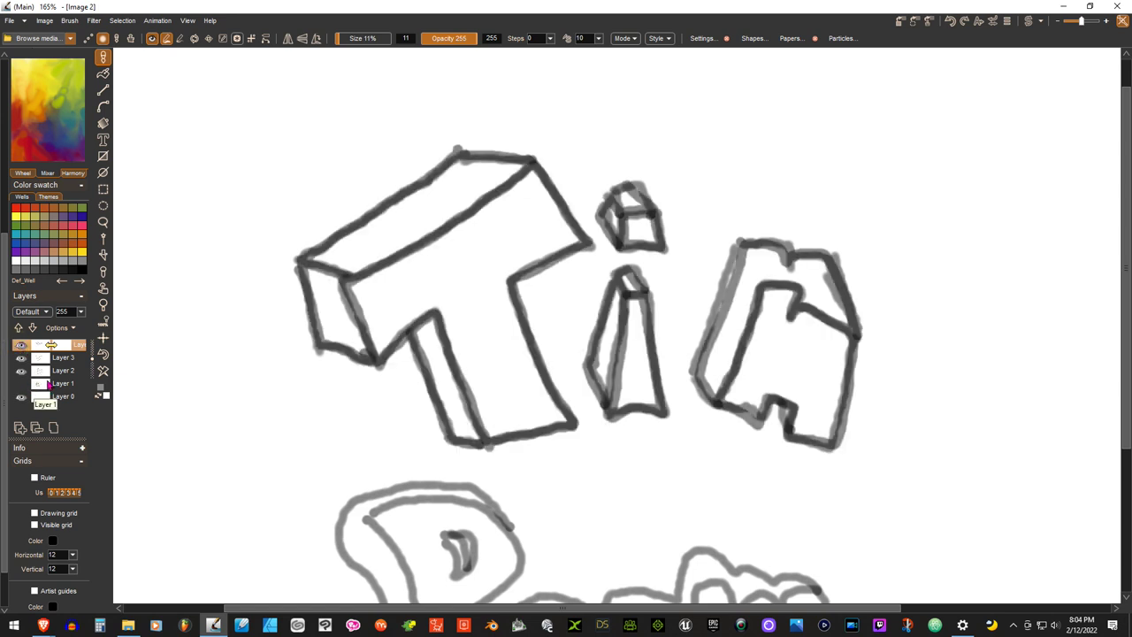
- Hide Layer 2 and Layer 3 so that Layer 4's Tin tracing shows without the sketches
click(20, 345)
click(21, 345)
click(21, 370)
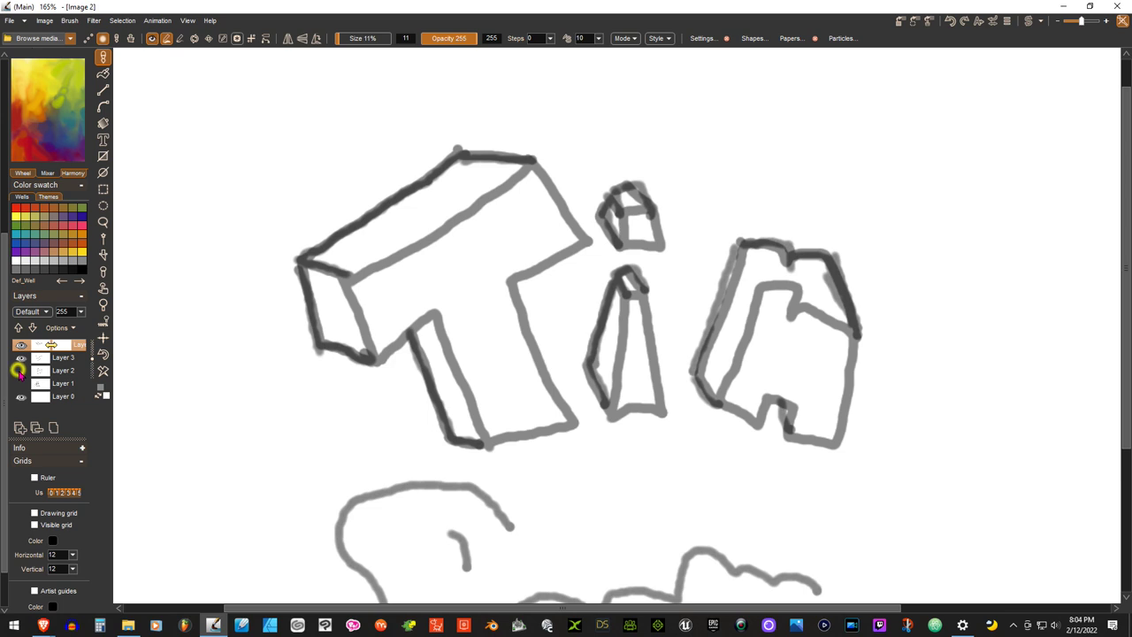
click(20, 357)
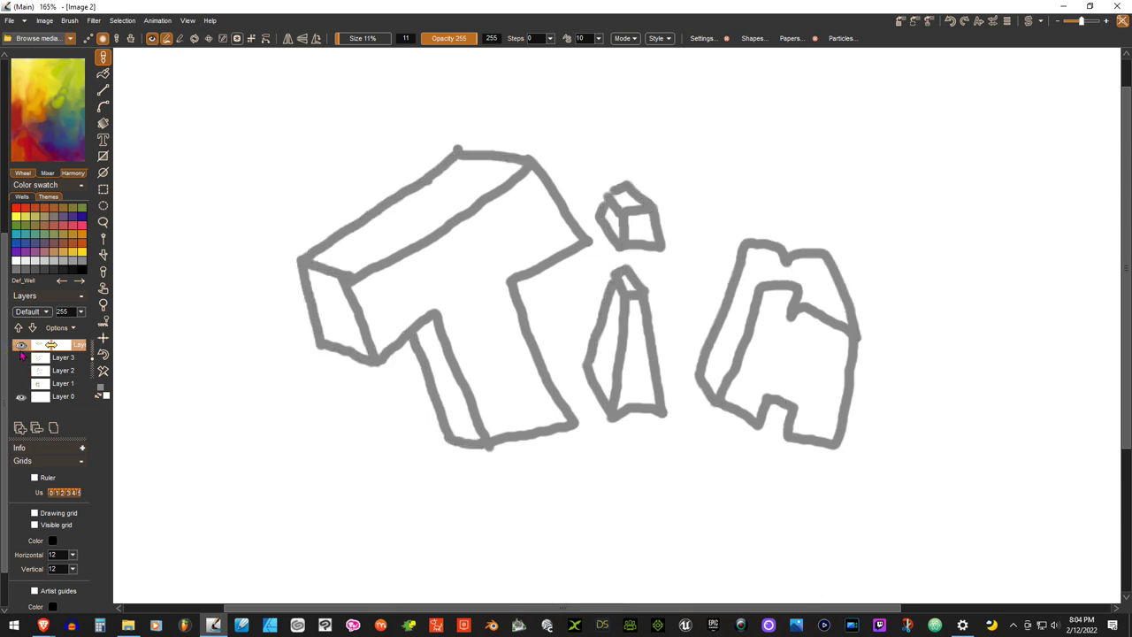
click(20, 346)
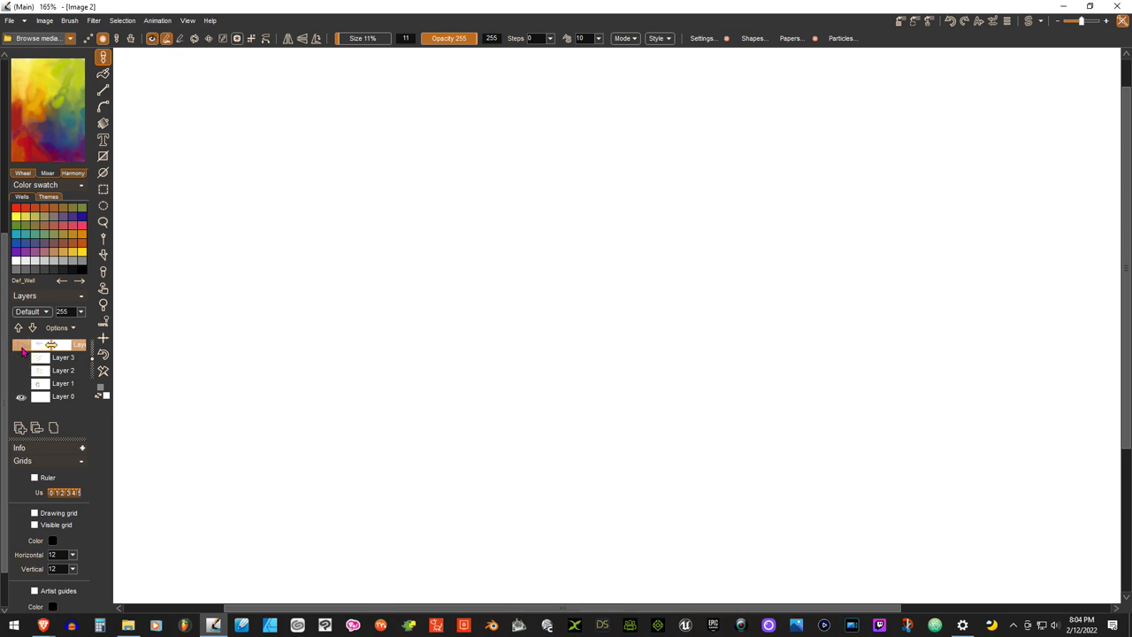
click(20, 347)
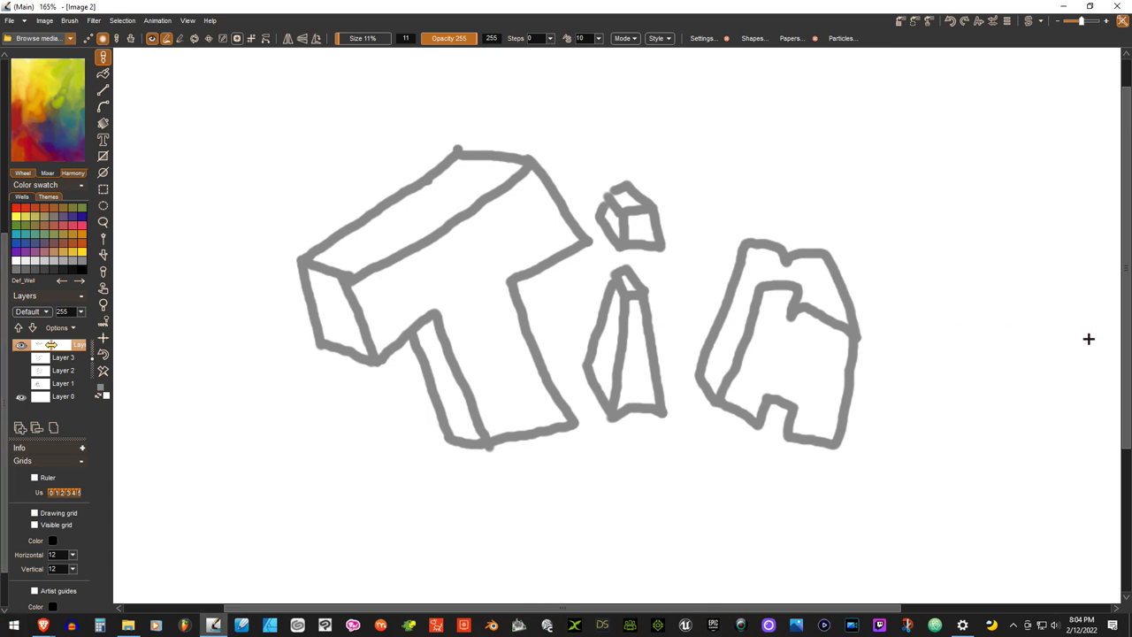
- Draw a short grey test stroke beside the T, switch the color to black, and draw a second stroke next to it
scroll(1127, 361, down, 2)
scroll(1107, 380, down, 10)
scroll(1061, 291, up, 12)
scroll(1056, 286, down, 3)
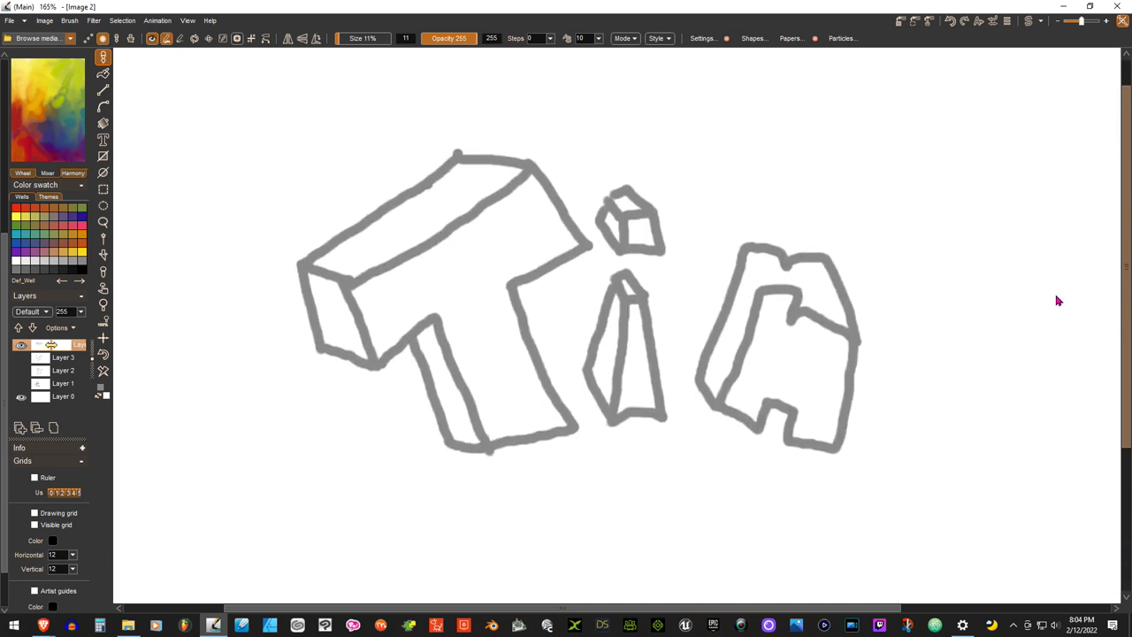
scroll(1057, 306, down, 2)
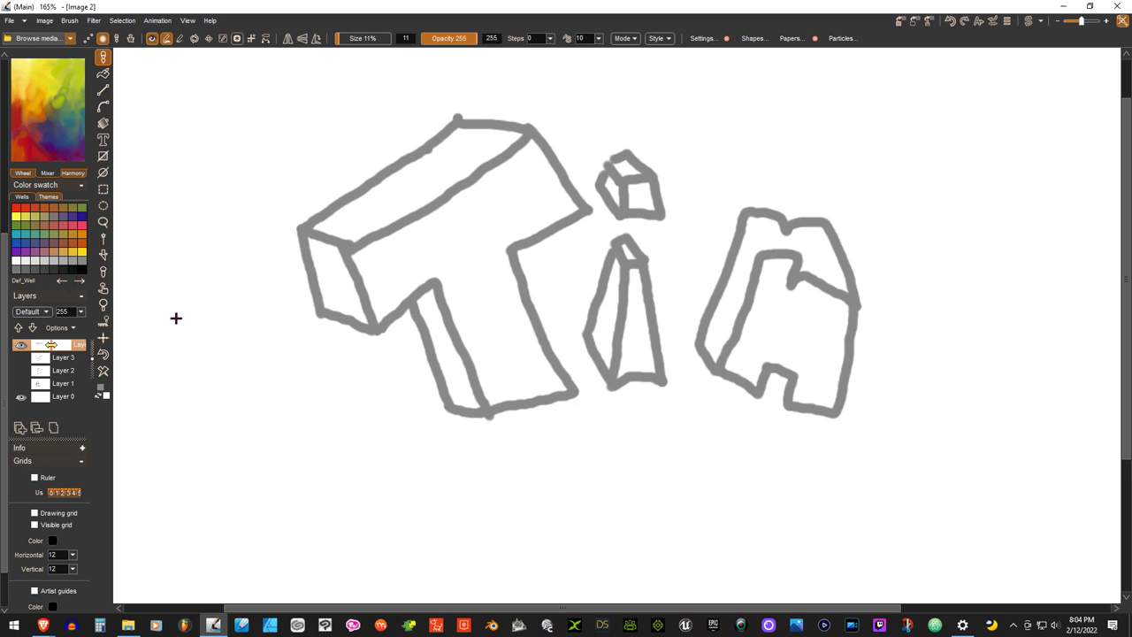
drag(175, 317, 225, 410)
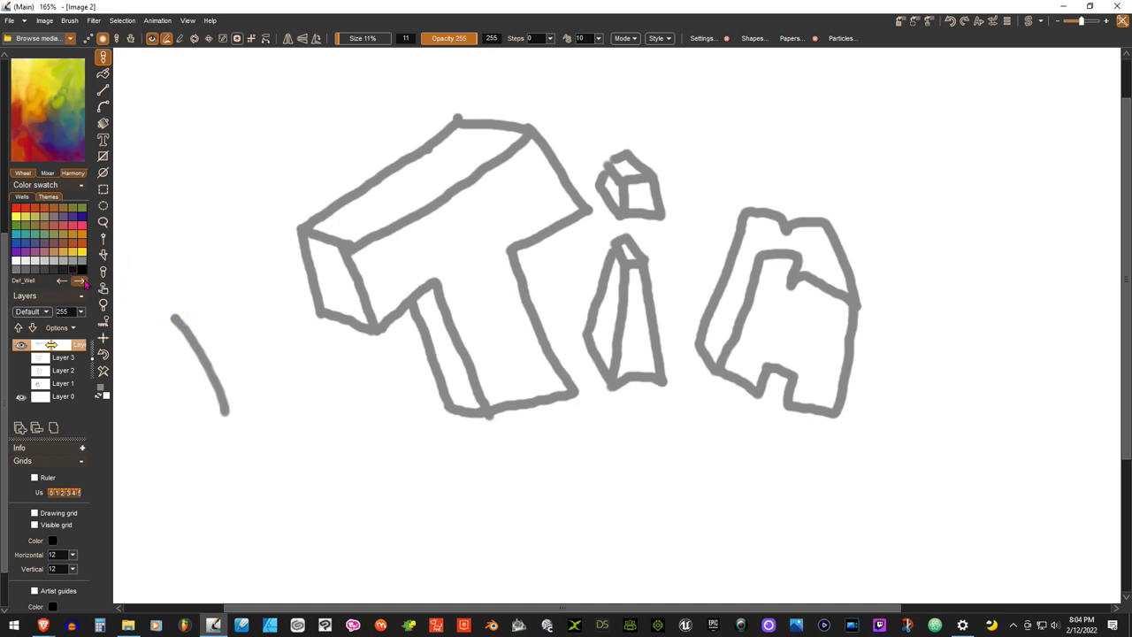
drag(178, 303, 260, 406)
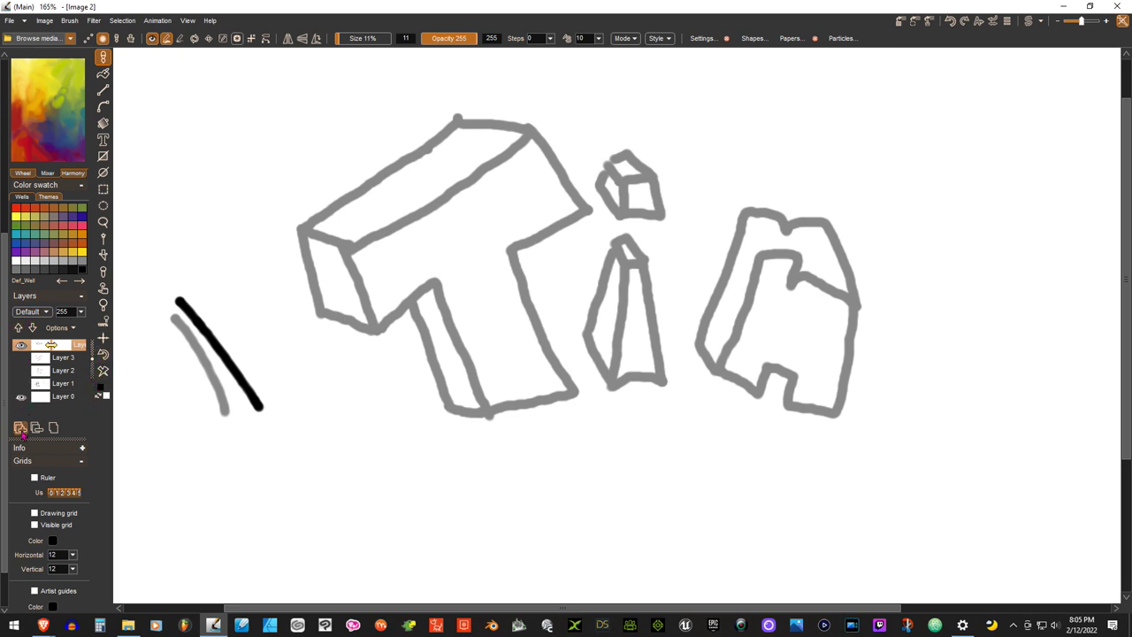
- Add a new layer, fade Layer 4 to opacity 36, and make the new Layer 5 active for inking
click(19, 427)
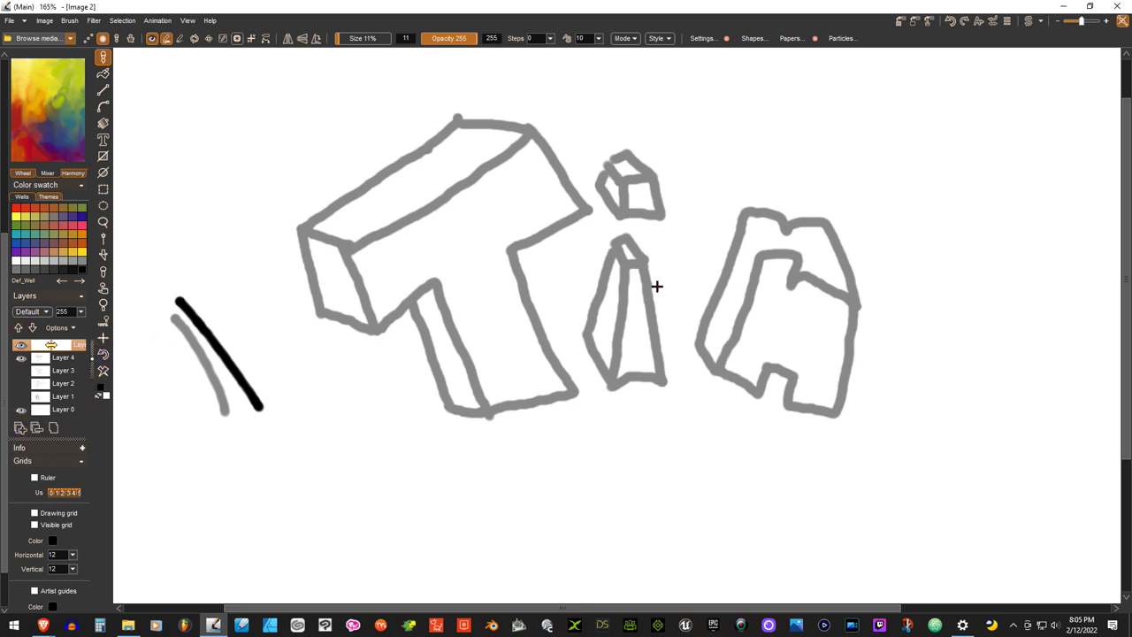
click(80, 311)
drag(83, 325, 48, 337)
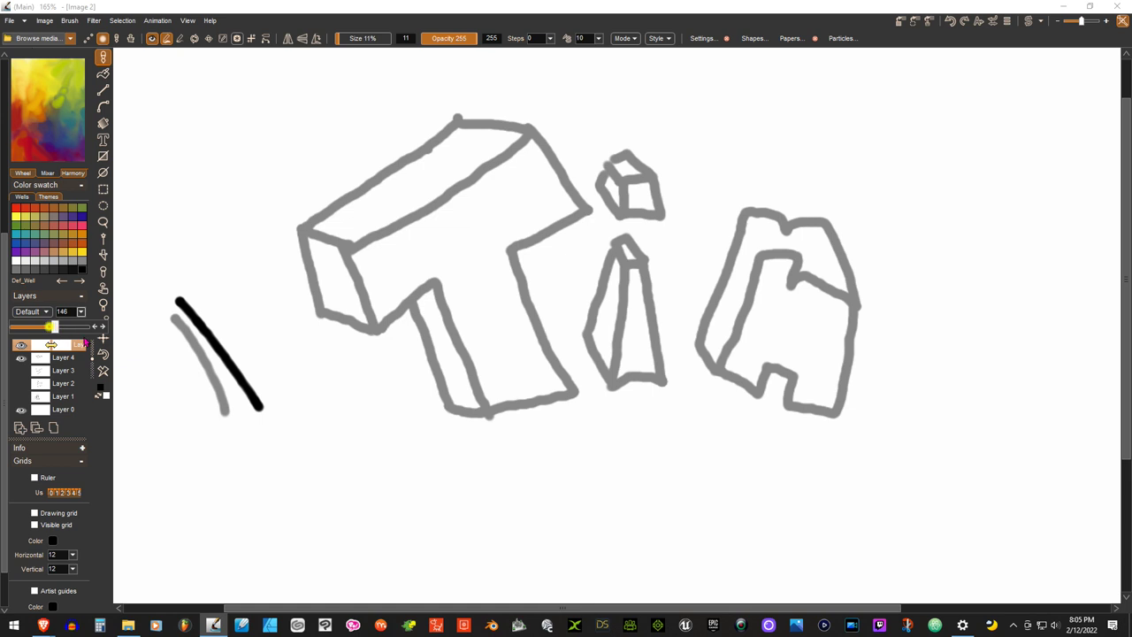
click(53, 357)
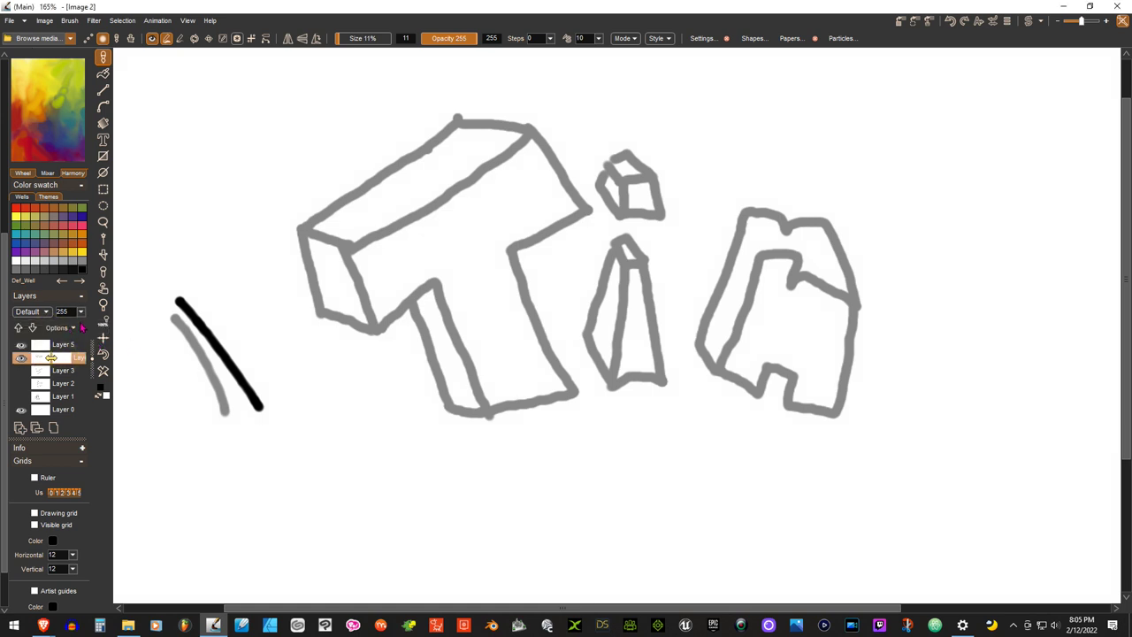
click(80, 311)
drag(84, 325, 24, 329)
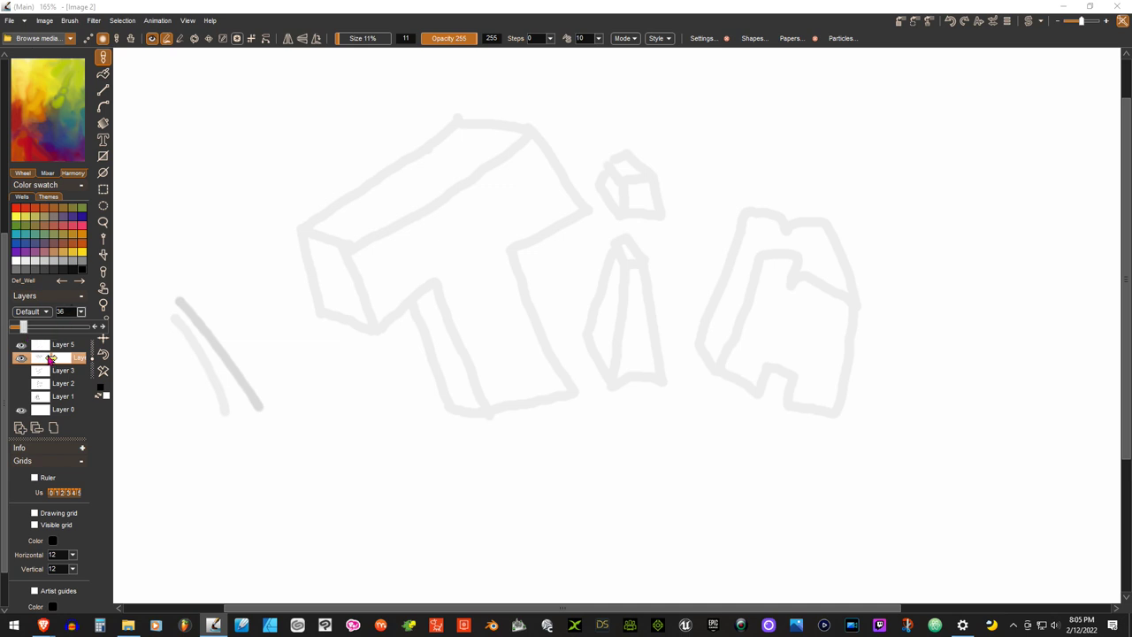
click(49, 345)
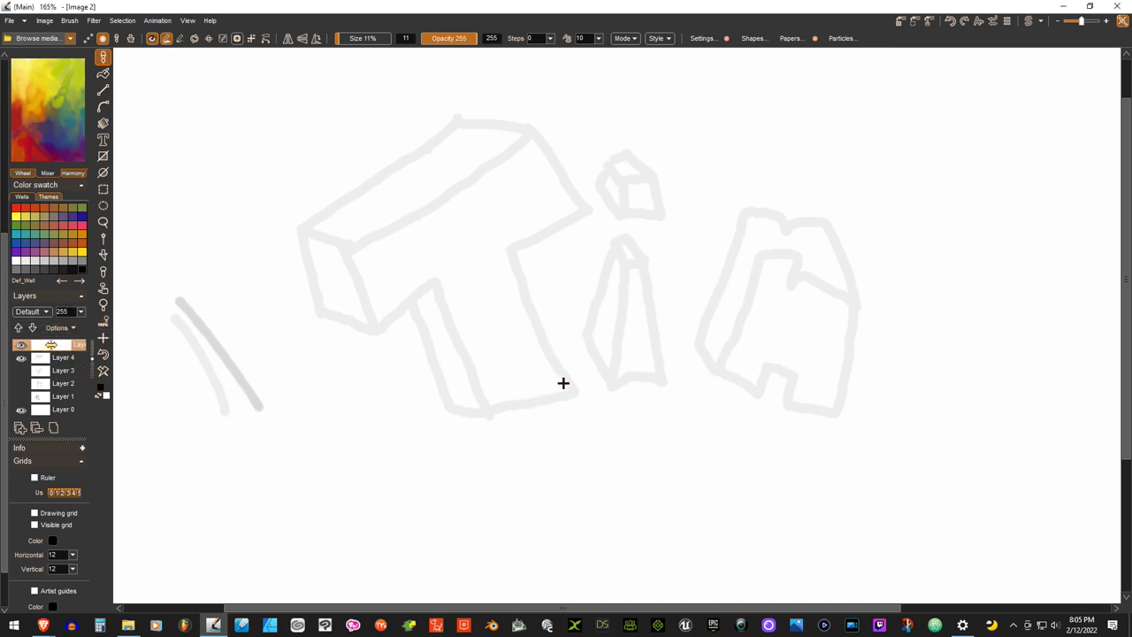
- Trace the T's front outline and depth faces in black, partly undoing and redrawing its long back top edge
drag(570, 390, 485, 414)
mouse_move(571, 389)
mouse_down()
mouse_move(509, 247)
mouse_move(583, 212)
mouse_move(529, 130)
mouse_move(456, 121)
mouse_up()
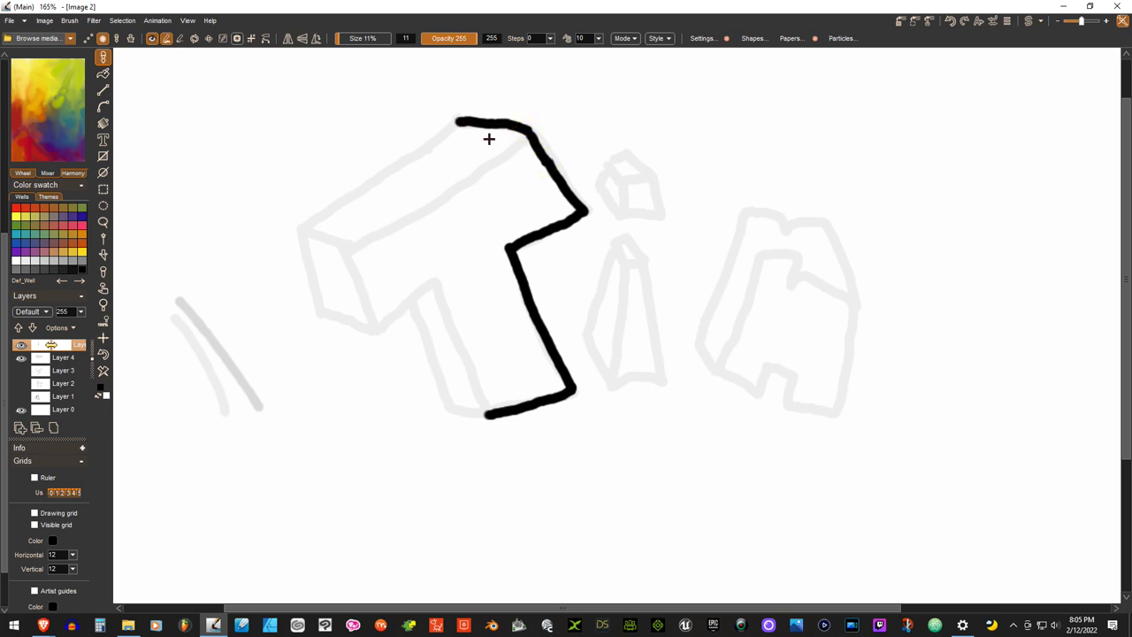
mouse_move(524, 139)
mouse_down()
mouse_move(400, 231)
mouse_move(351, 252)
mouse_move(375, 327)
mouse_move(442, 284)
mouse_move(486, 414)
mouse_move(444, 409)
mouse_move(411, 305)
mouse_move(315, 309)
mouse_move(304, 241)
mouse_move(342, 245)
mouse_move(306, 233)
mouse_up()
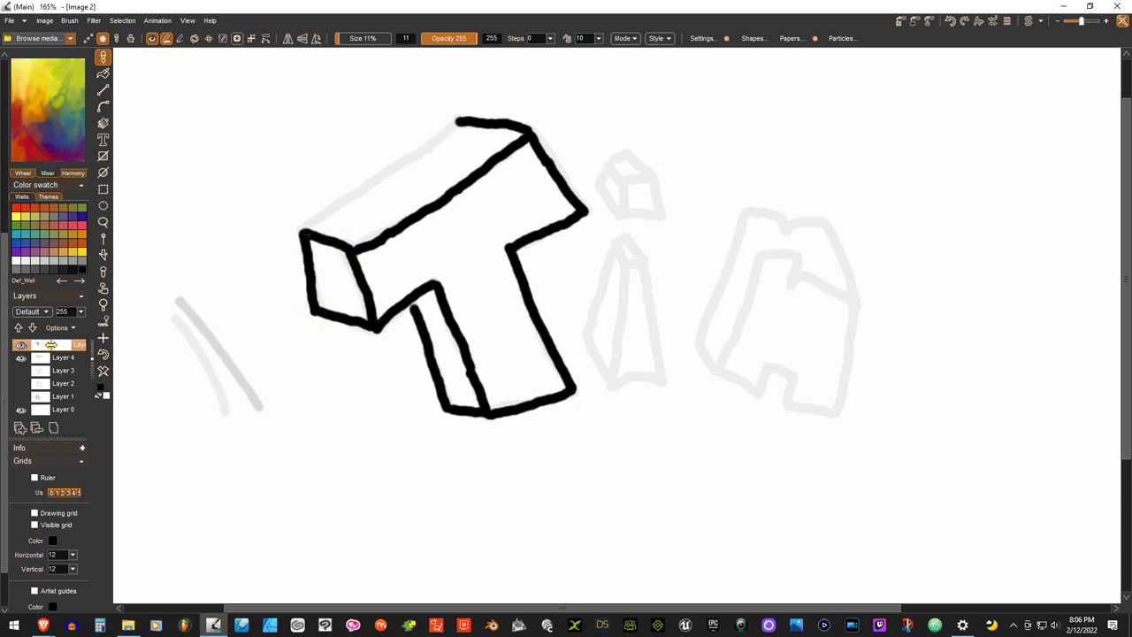
drag(303, 230, 448, 122)
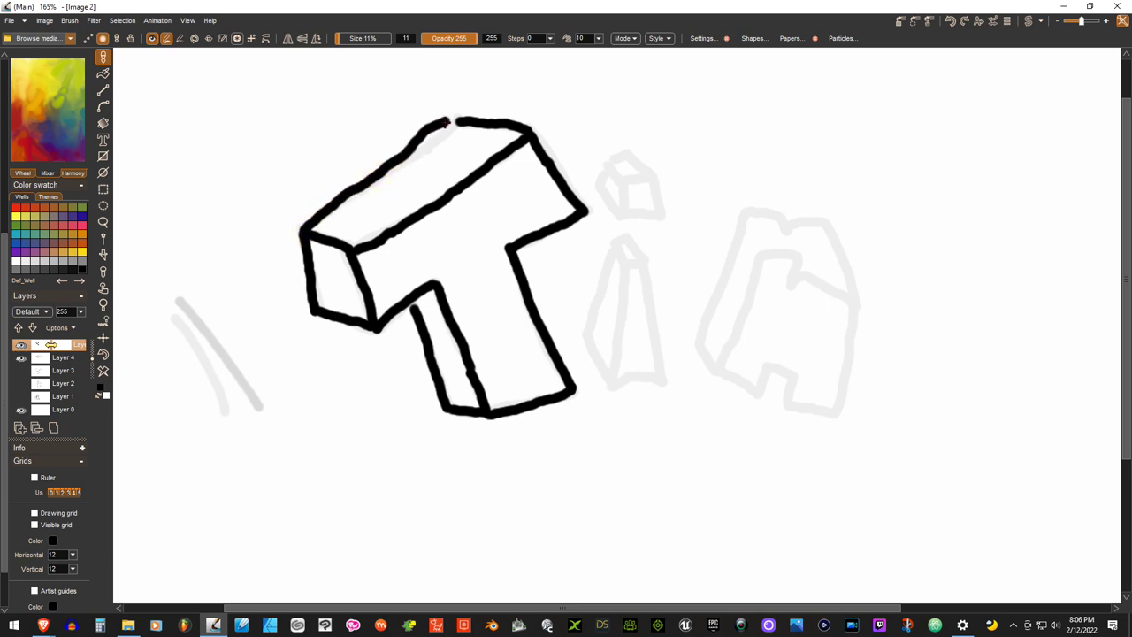
click(103, 354)
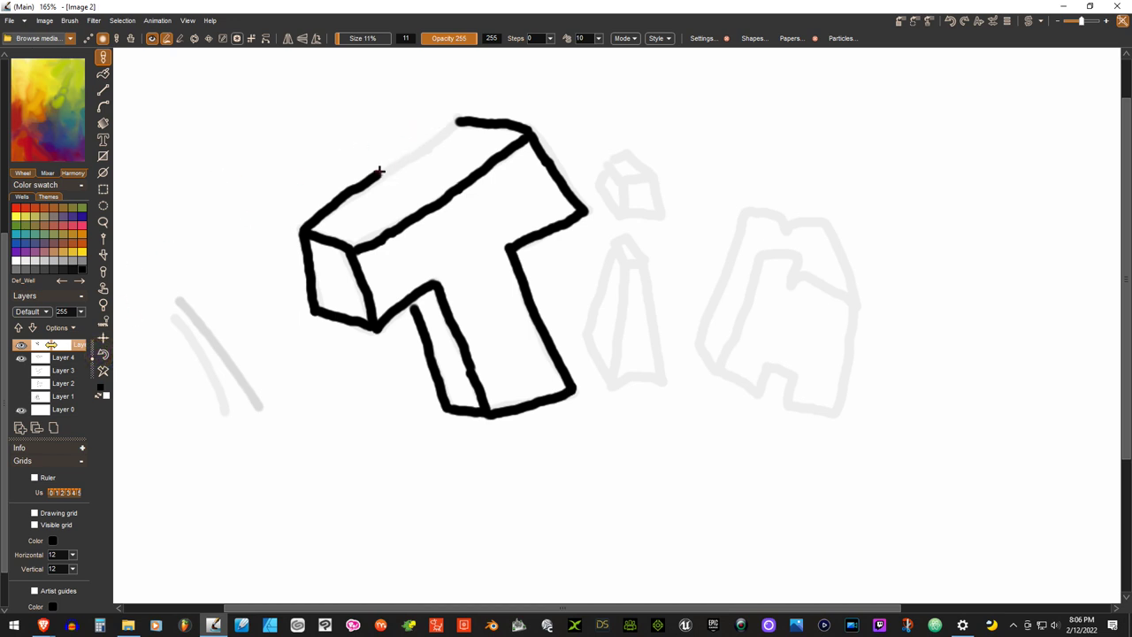
drag(379, 173, 453, 122)
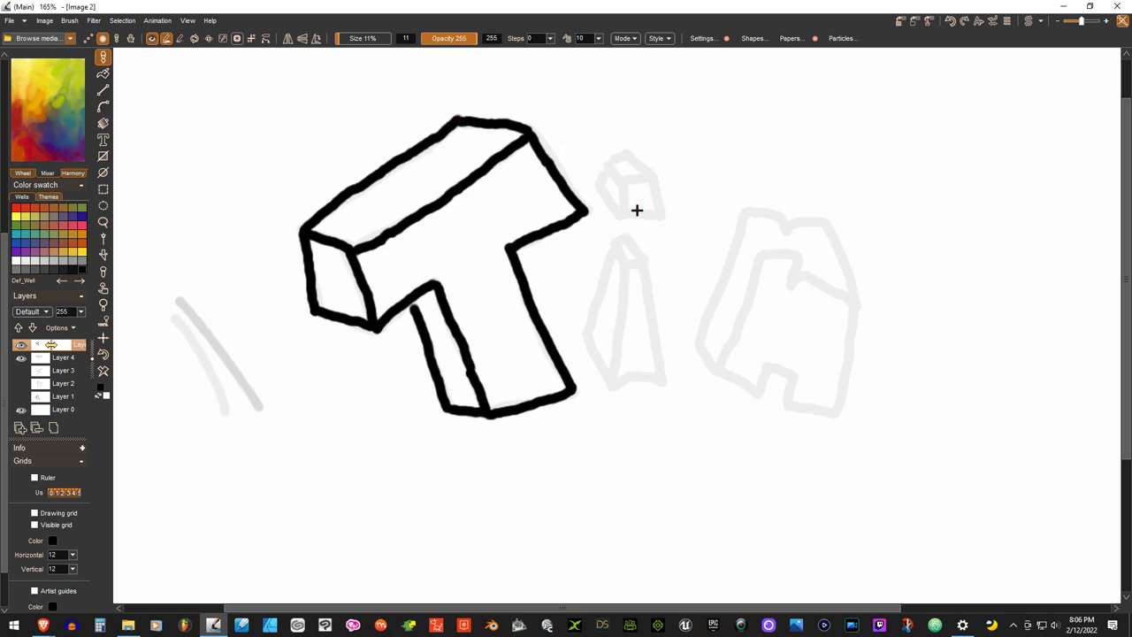
- Ink the i's stem and dot as front rectangles, and add their top and left depth faces
mouse_move(659, 373)
mouse_down()
mouse_move(619, 381)
mouse_move(657, 359)
mouse_move(649, 260)
mouse_move(619, 262)
mouse_move(619, 380)
mouse_up()
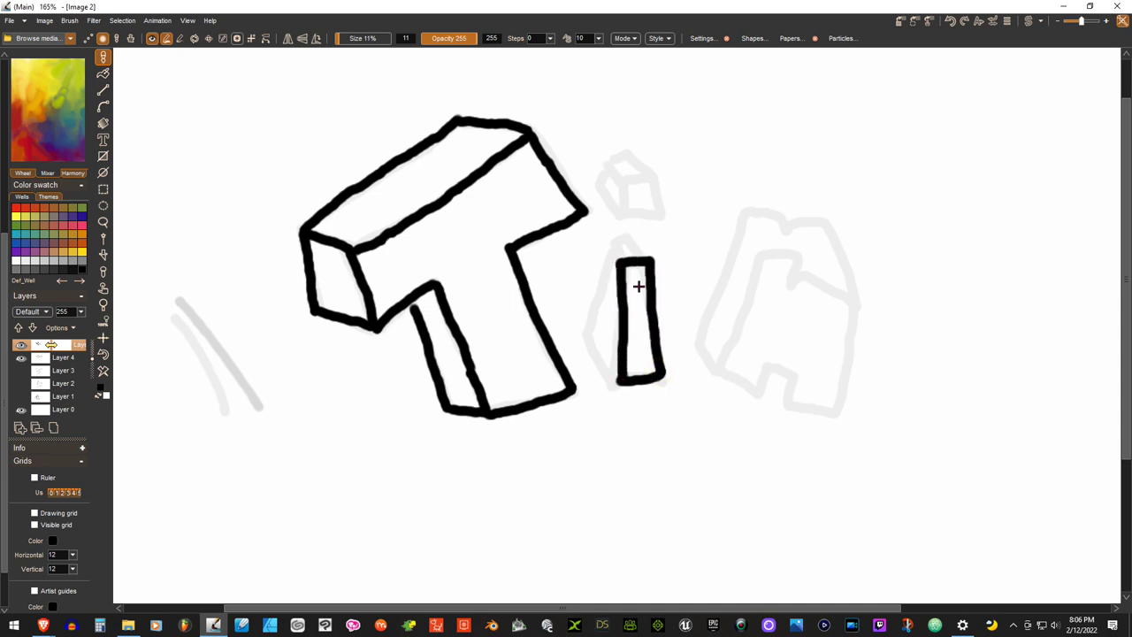
mouse_move(654, 206)
mouse_down()
mouse_move(621, 207)
mouse_move(619, 171)
mouse_move(648, 165)
mouse_move(654, 205)
mouse_up()
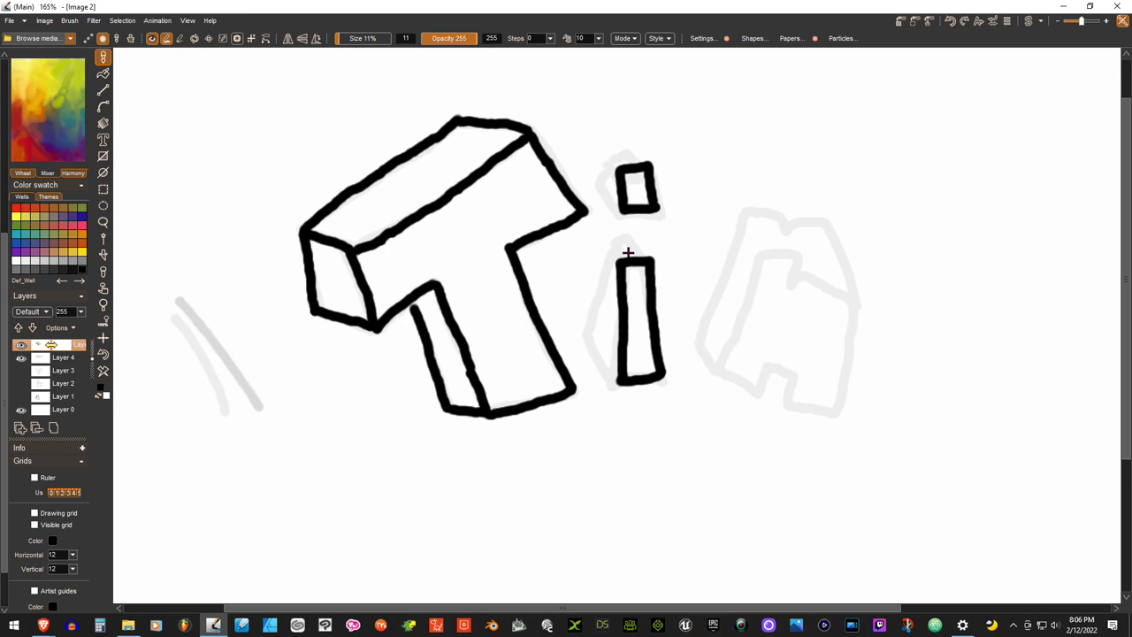
drag(647, 256, 620, 245)
mouse_move(616, 381)
mouse_down()
mouse_move(590, 352)
mouse_move(595, 245)
mouse_move(617, 243)
mouse_move(610, 252)
mouse_move(600, 246)
mouse_up()
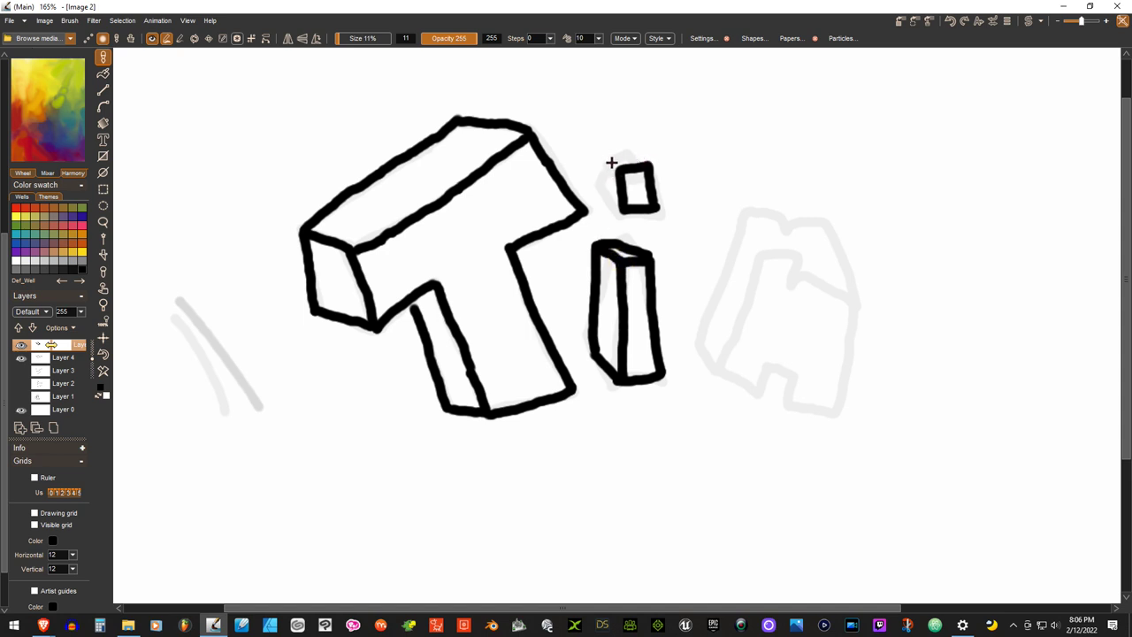
drag(620, 209, 598, 186)
mouse_move(645, 161)
mouse_down()
mouse_move(614, 143)
mouse_move(616, 165)
mouse_move(603, 160)
mouse_move(597, 185)
mouse_move(615, 140)
mouse_up()
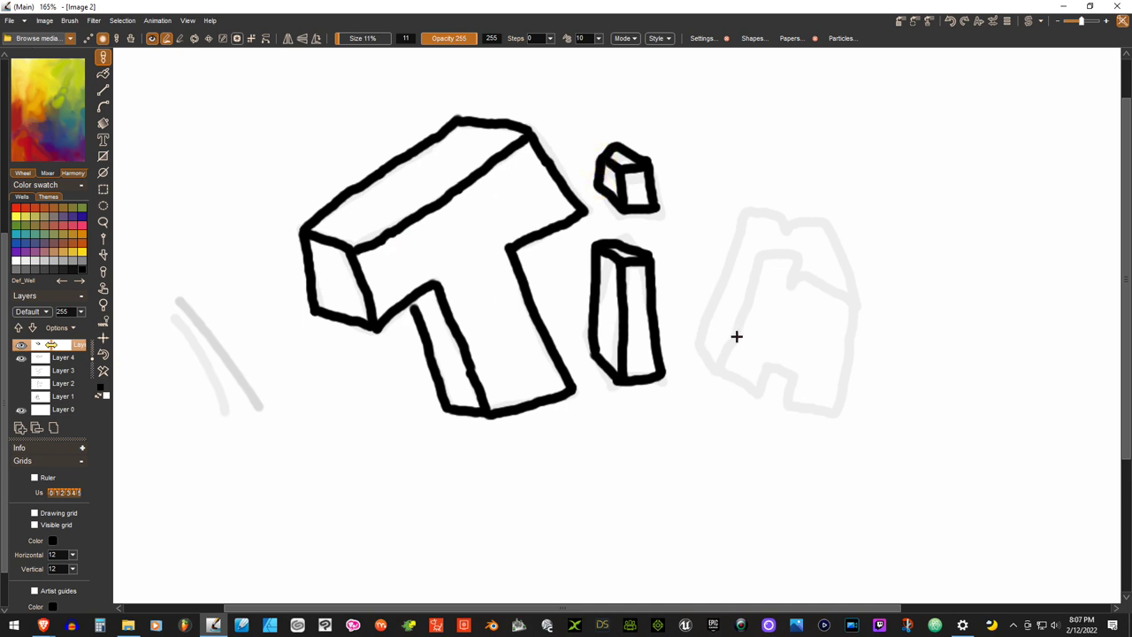
- Ink the n's front outline, redraw its outer depth edges closer to the front, and add depth lines in both notches
mouse_move(800, 407)
mouse_down()
mouse_move(791, 405)
mouse_move(833, 411)
mouse_up()
mouse_move(833, 407)
mouse_down()
mouse_move(854, 302)
mouse_move(795, 285)
mouse_move(796, 260)
mouse_move(765, 260)
mouse_move(722, 363)
mouse_move(758, 395)
mouse_move(772, 366)
mouse_move(793, 369)
mouse_move(787, 405)
mouse_up()
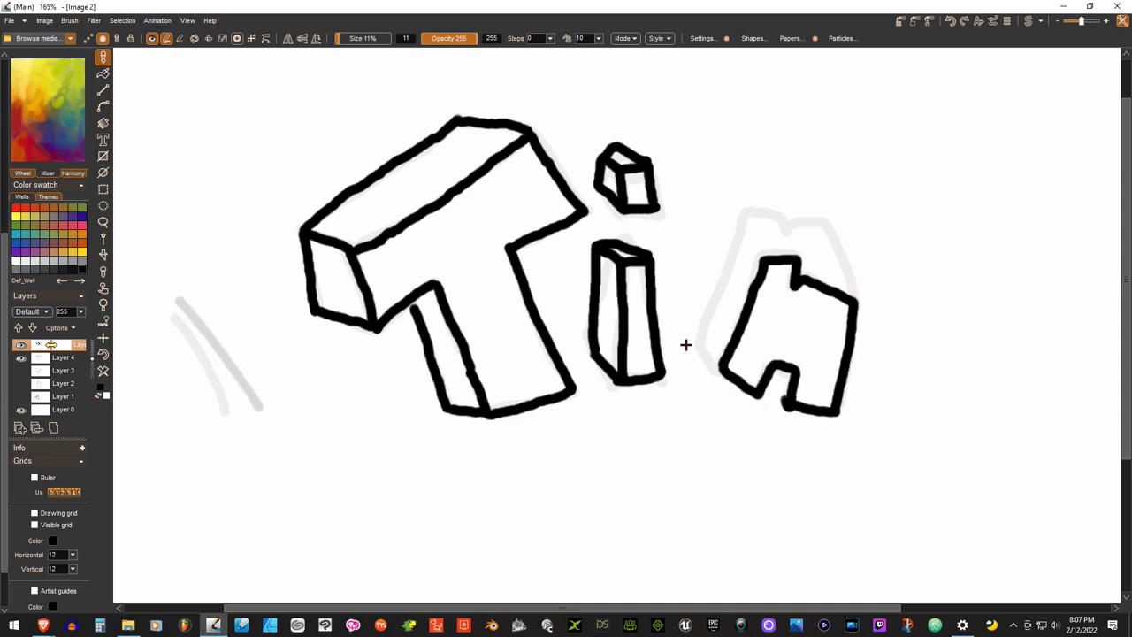
mouse_move(712, 366)
mouse_down()
mouse_move(703, 323)
mouse_move(748, 218)
mouse_move(808, 237)
mouse_move(860, 311)
mouse_up()
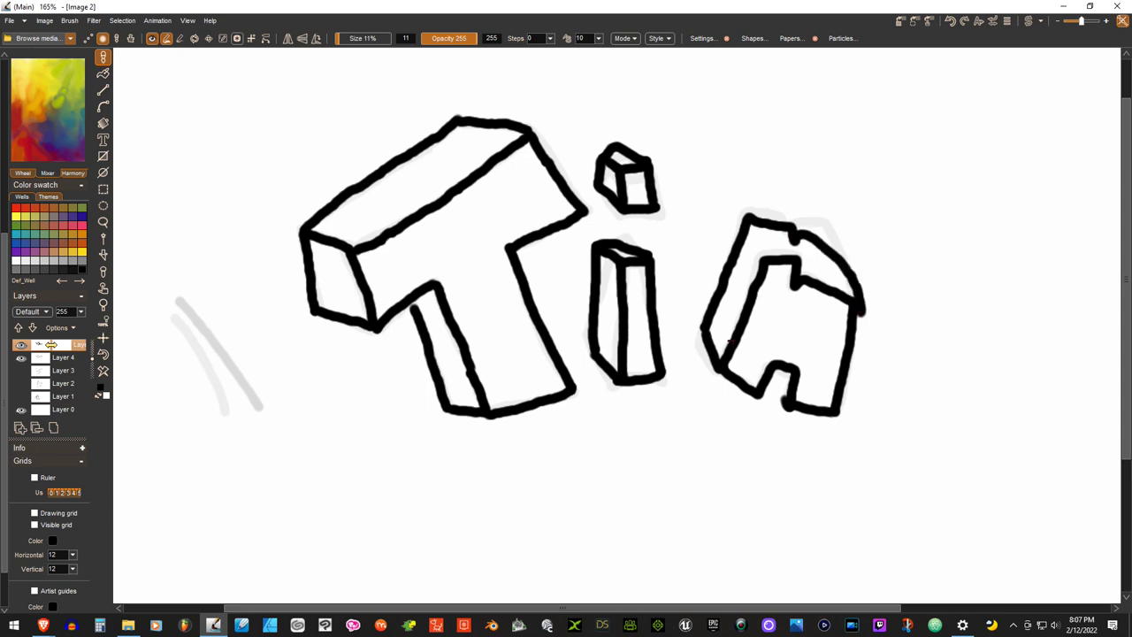
click(102, 354)
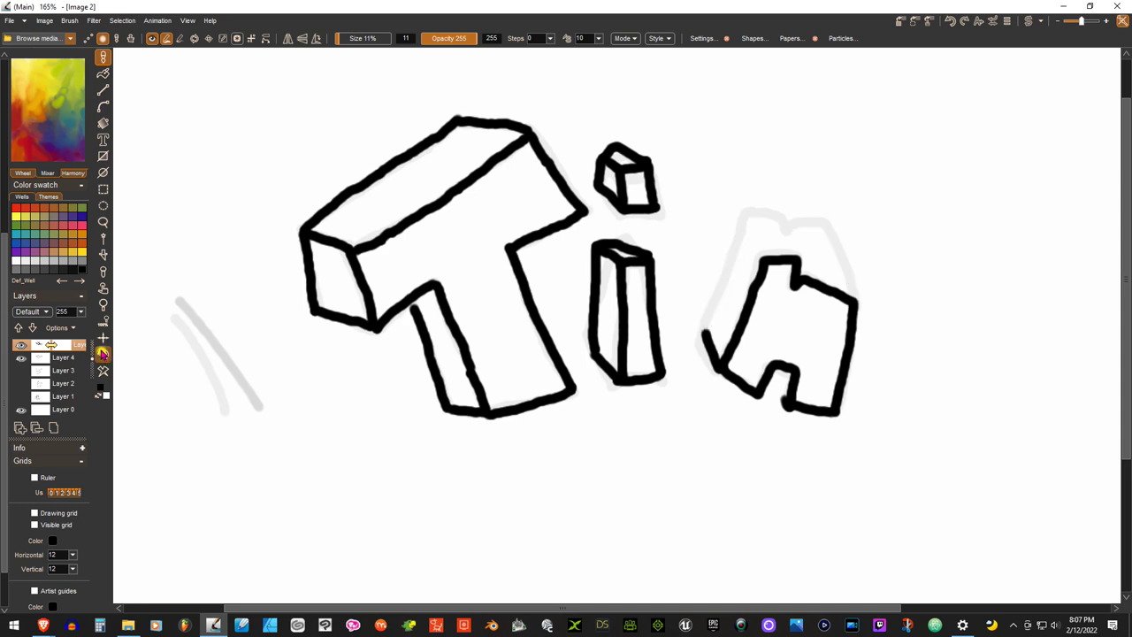
mouse_move(710, 332)
mouse_down()
mouse_move(753, 232)
mouse_move(799, 232)
mouse_move(800, 250)
mouse_move(802, 236)
mouse_move(817, 237)
mouse_move(854, 302)
mouse_up()
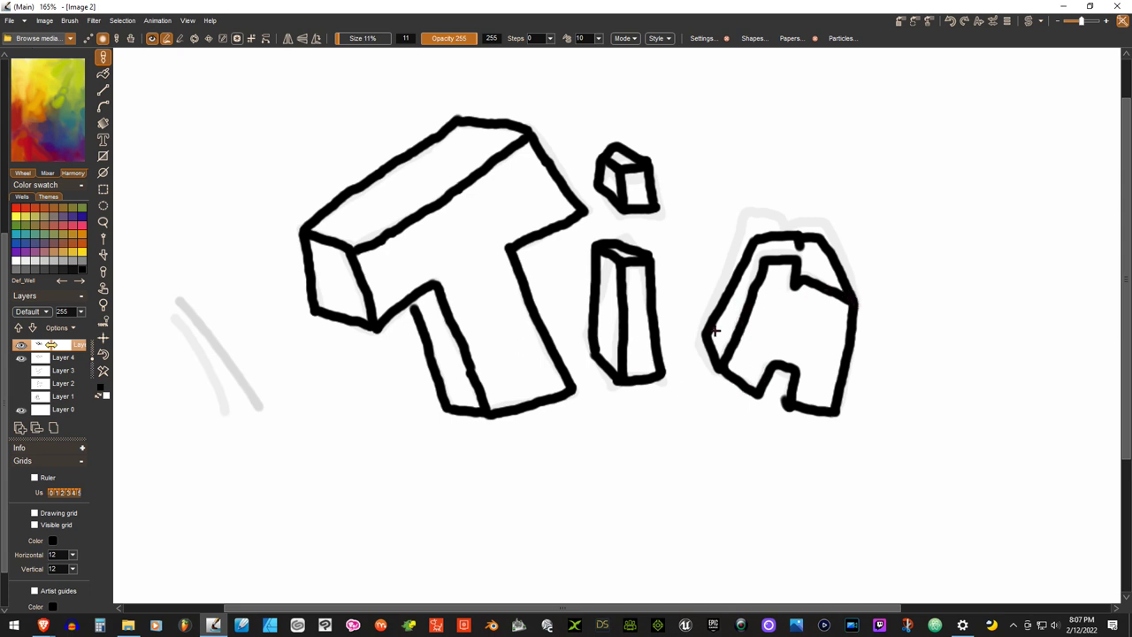
drag(802, 271, 799, 242)
drag(787, 404, 779, 371)
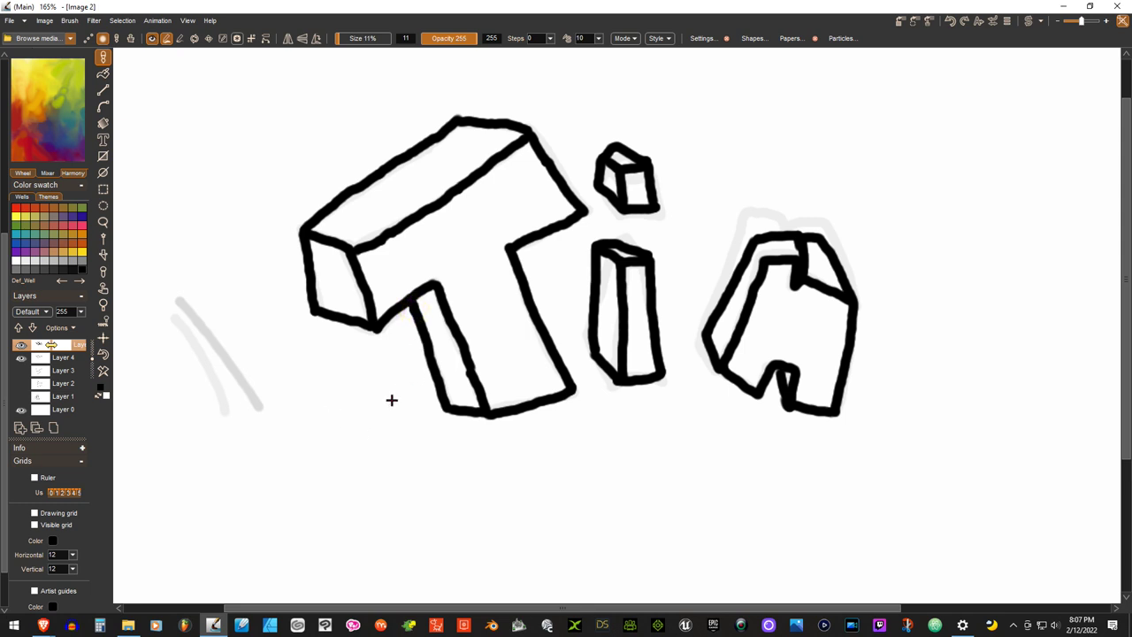
- Show Layer 2 with the Room sketch and trace the R's curved left edge in black
drag(1128, 312, 1128, 420)
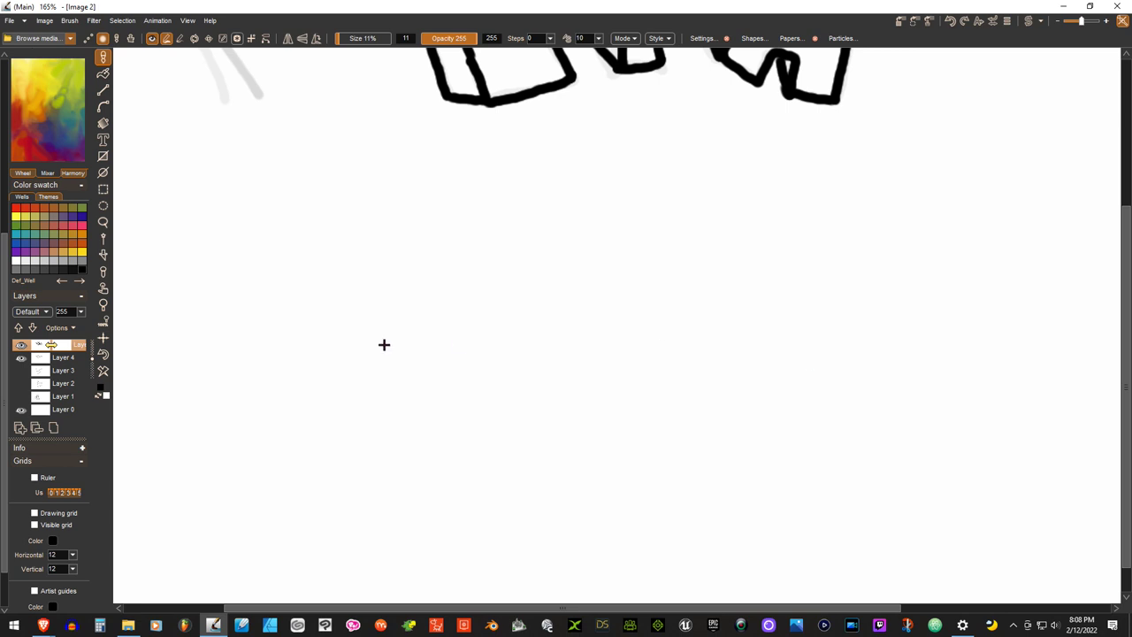
click(20, 370)
click(19, 371)
click(20, 383)
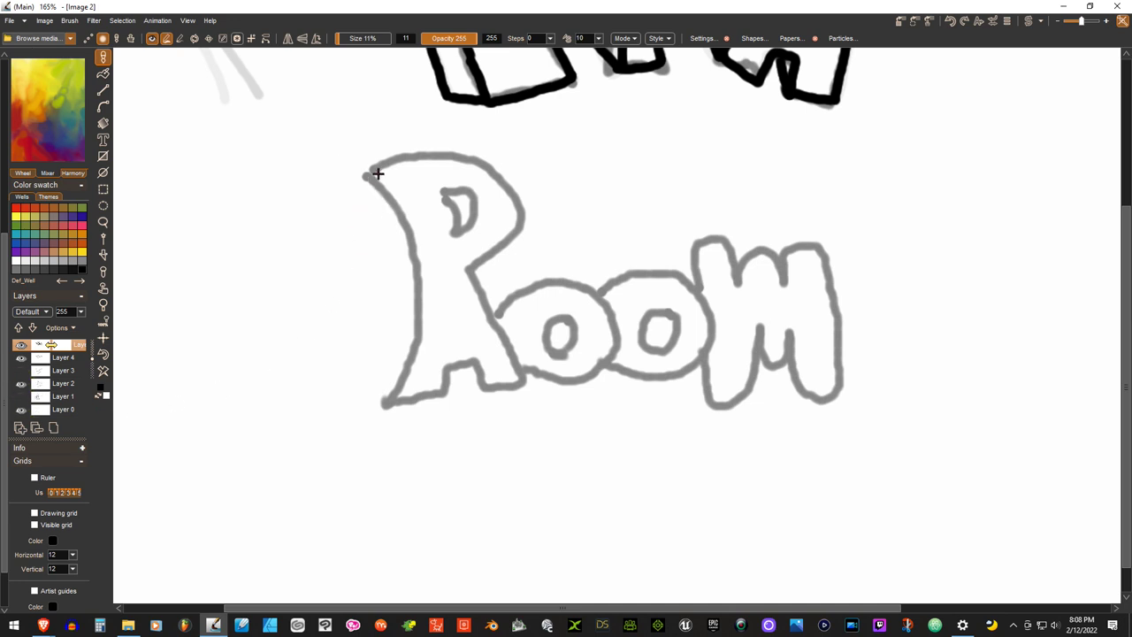
mouse_move(364, 175)
mouse_down()
mouse_move(409, 241)
mouse_move(414, 281)
mouse_move(415, 338)
mouse_move(385, 404)
mouse_up()
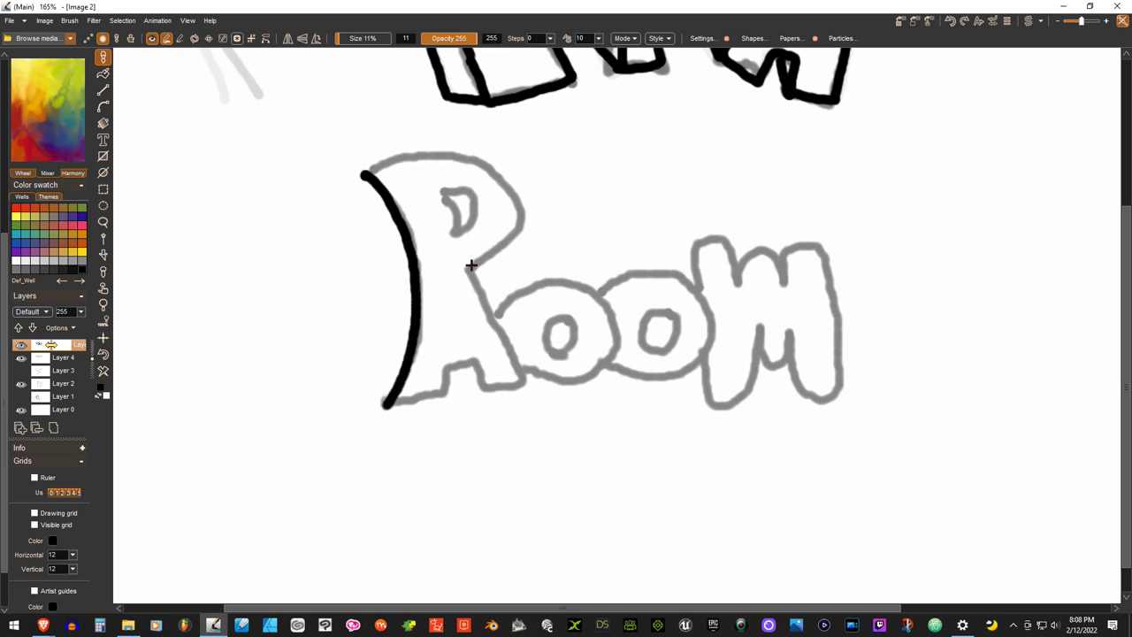
mouse_move(468, 266)
mouse_down()
mouse_move(518, 218)
mouse_move(501, 179)
mouse_move(452, 157)
mouse_move(363, 176)
mouse_up()
mouse_move(444, 196)
mouse_down()
mouse_move(450, 233)
mouse_move(474, 202)
mouse_move(456, 240)
mouse_up()
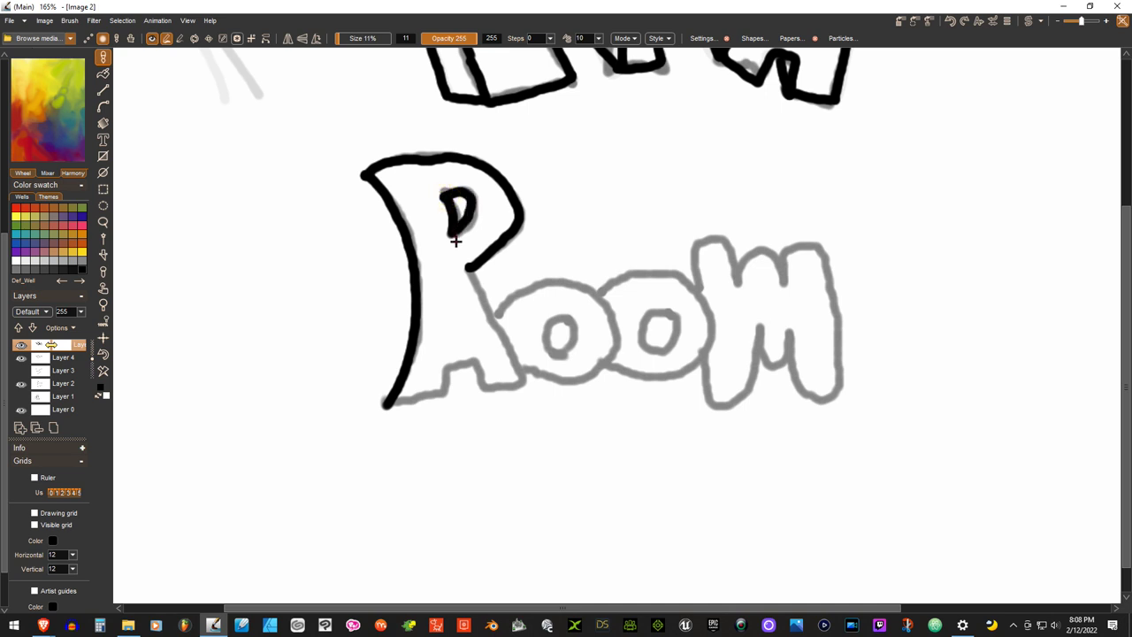
click(101, 353)
click(101, 353)
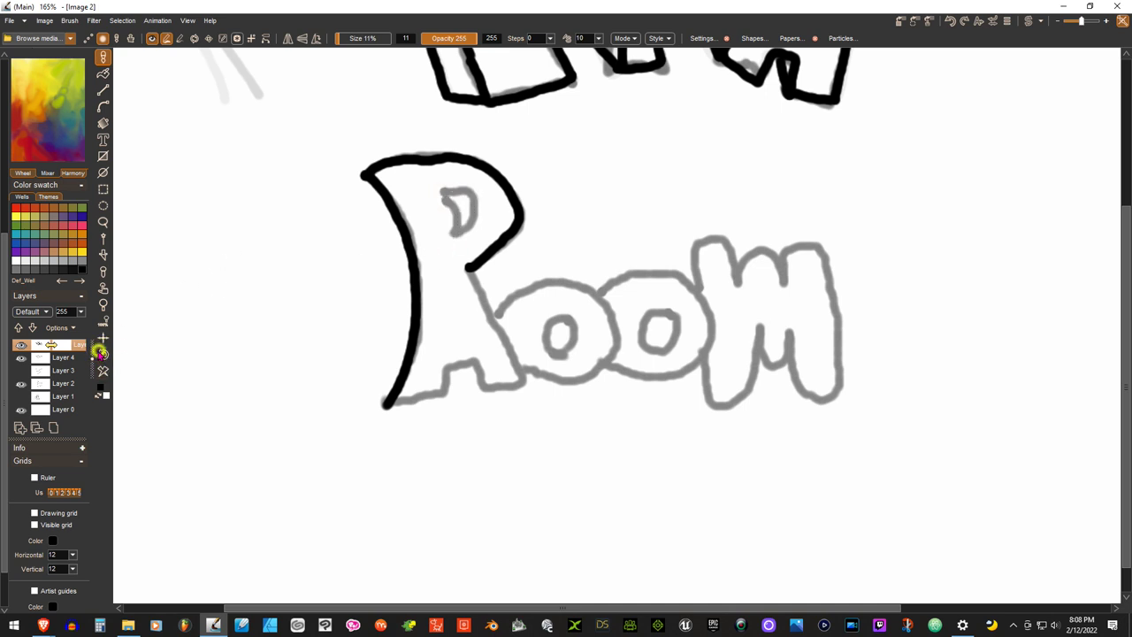
click(99, 353)
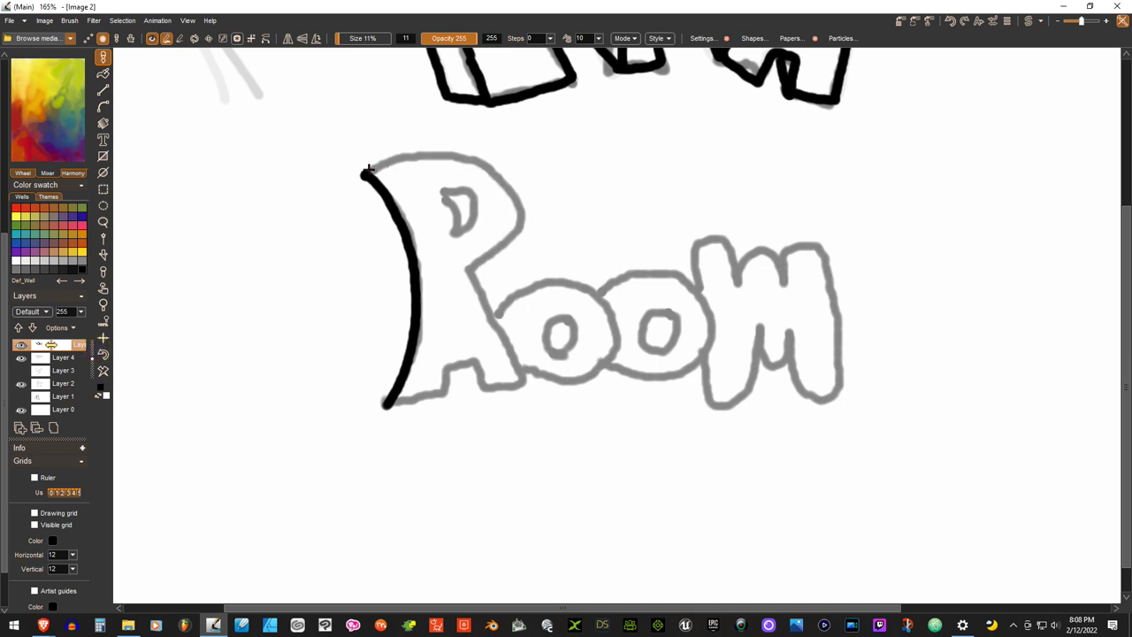
- Ink the rest of the R's outer outline and the outer outlines of both o's in black over the Room sketch
mouse_move(368, 168)
mouse_down()
mouse_move(442, 146)
mouse_move(492, 170)
mouse_move(515, 198)
mouse_move(510, 225)
mouse_move(468, 269)
mouse_move(527, 382)
mouse_move(482, 386)
mouse_move(476, 364)
mouse_move(451, 363)
mouse_move(440, 392)
mouse_move(403, 400)
mouse_up()
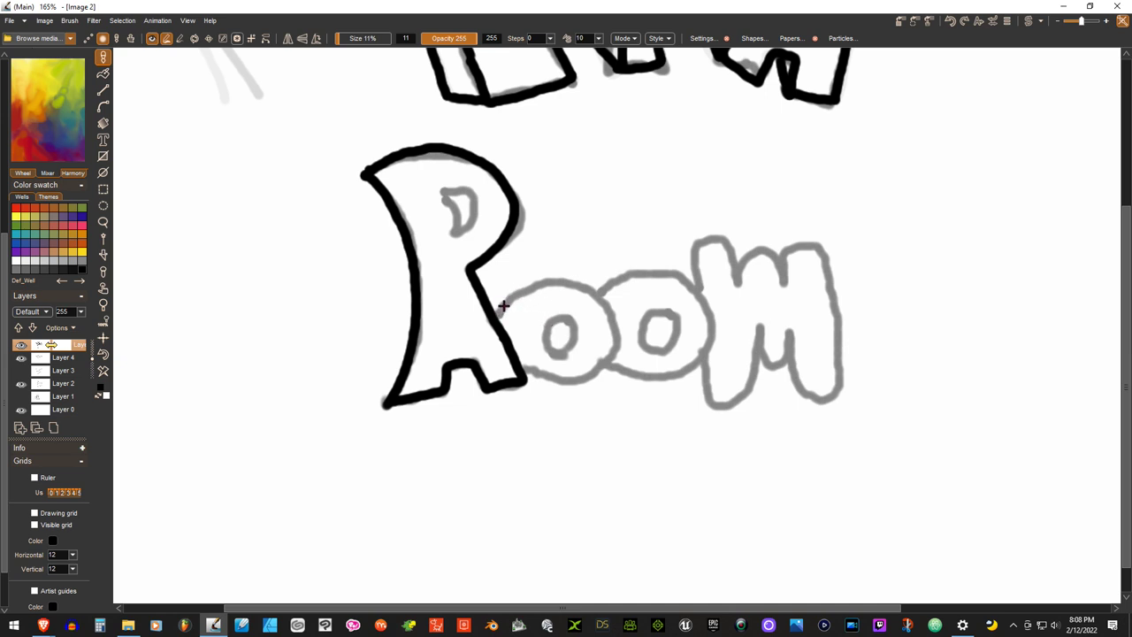
mouse_move(498, 309)
mouse_down()
mouse_move(541, 283)
mouse_move(584, 288)
mouse_move(606, 317)
mouse_up()
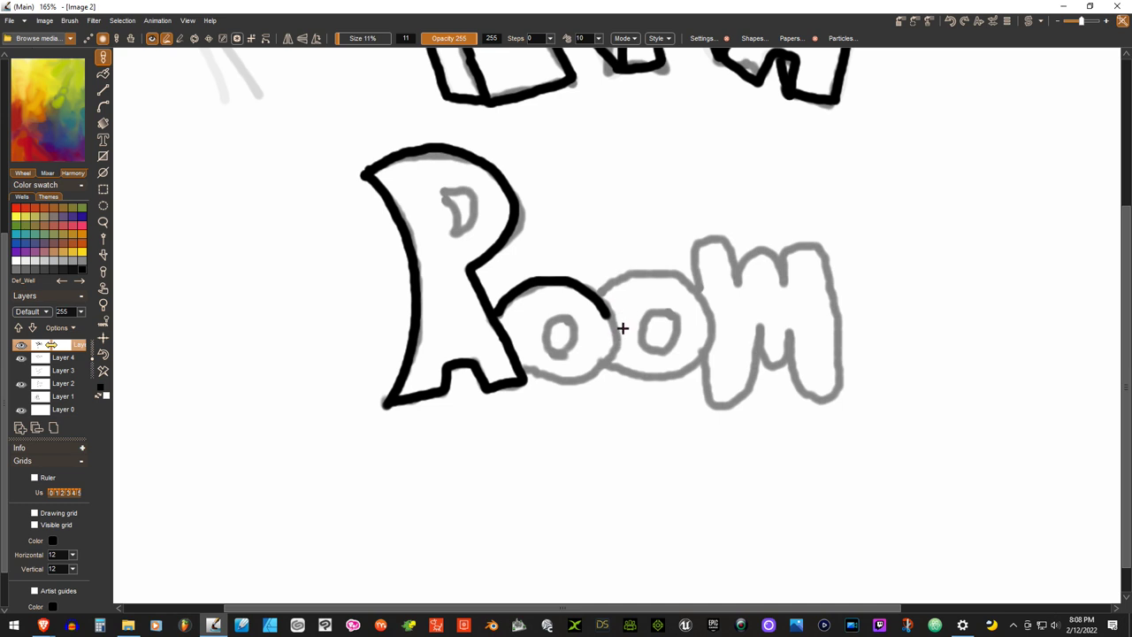
mouse_move(609, 314)
mouse_down()
mouse_move(618, 361)
mouse_move(587, 380)
mouse_move(527, 383)
mouse_up()
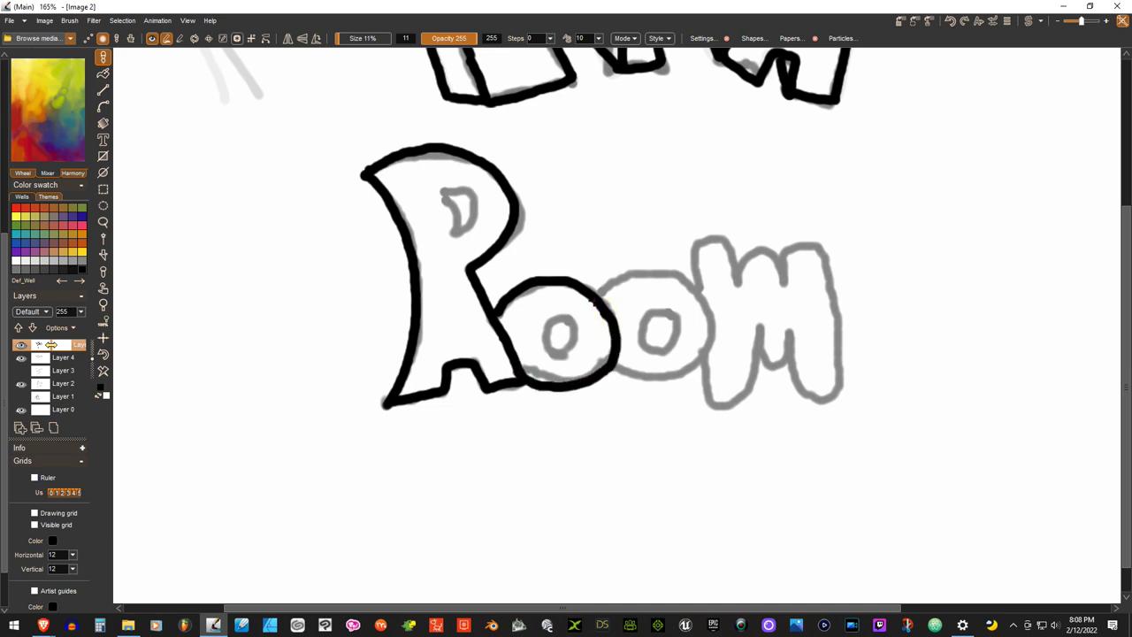
mouse_move(598, 294)
mouse_down()
mouse_move(624, 278)
mouse_move(674, 276)
mouse_move(704, 296)
mouse_move(713, 329)
mouse_move(712, 363)
mouse_move(681, 382)
mouse_move(650, 389)
mouse_move(609, 363)
mouse_up()
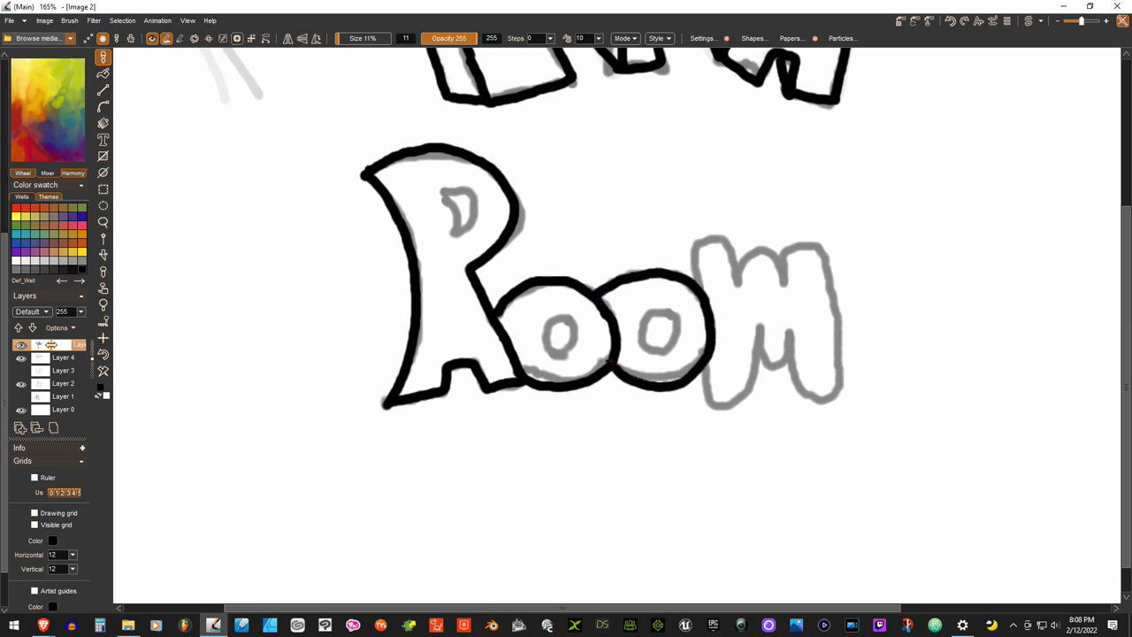
- Ink the m narrower than its sketch, and add the inner holes of both o's and the R
mouse_move(681, 270)
mouse_down()
mouse_move(679, 253)
mouse_move(707, 237)
mouse_move(719, 267)
mouse_move(741, 257)
mouse_move(754, 265)
mouse_move(782, 242)
mouse_move(799, 381)
mouse_move(758, 384)
mouse_move(752, 337)
mouse_move(735, 343)
mouse_move(732, 389)
mouse_move(704, 407)
mouse_move(701, 371)
mouse_move(654, 311)
mouse_move(648, 348)
mouse_move(669, 349)
mouse_move(660, 335)
mouse_up()
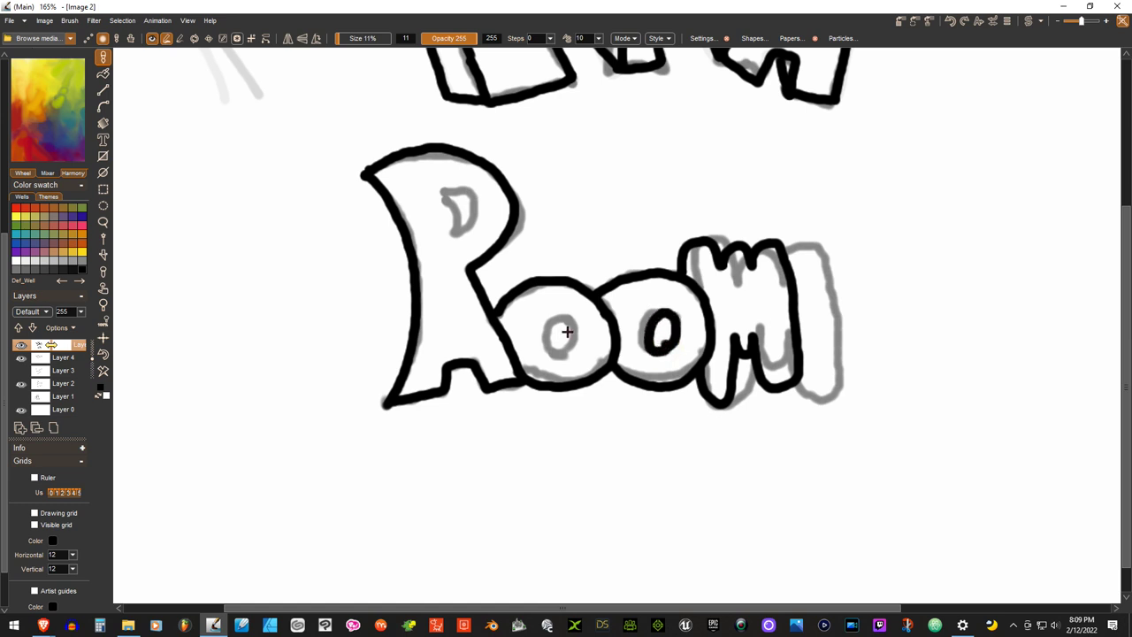
mouse_move(558, 341)
mouse_down()
mouse_move(568, 337)
mouse_move(553, 313)
mouse_move(543, 347)
mouse_move(556, 338)
mouse_up()
drag(445, 196, 450, 228)
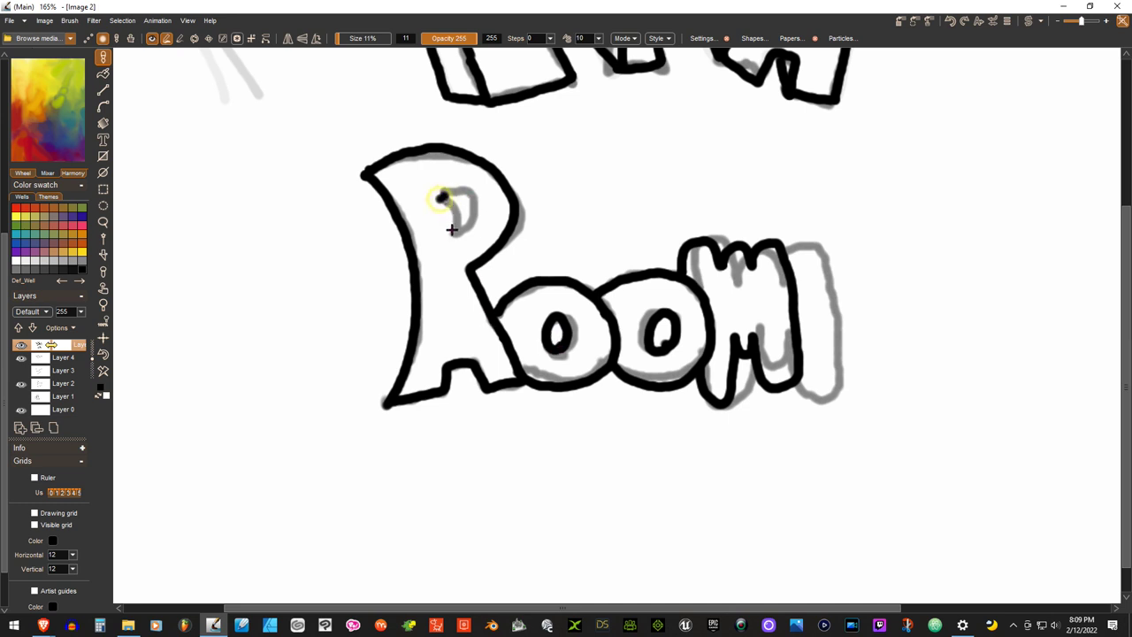
mouse_move(438, 190)
mouse_down()
mouse_move(452, 237)
mouse_move(470, 221)
mouse_move(449, 191)
mouse_up()
- Compare the inked Room letters with the sketches on Layers 2 and 3, leaving Layer 2 shown and Layers 3 and 4 hidden
click(21, 371)
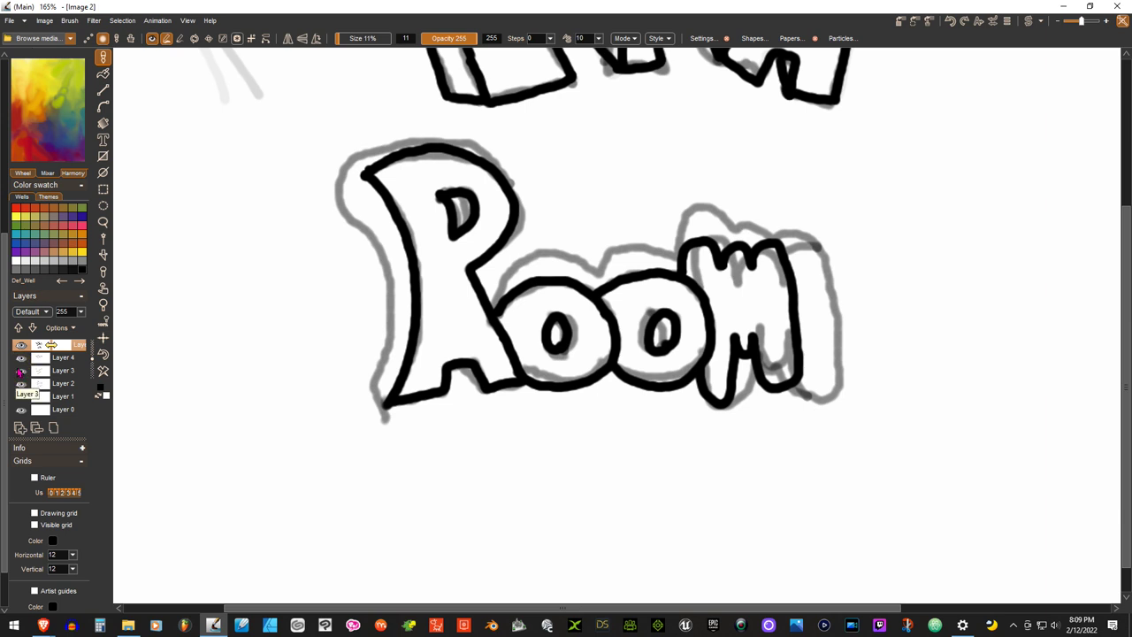
click(21, 371)
click(20, 383)
click(20, 384)
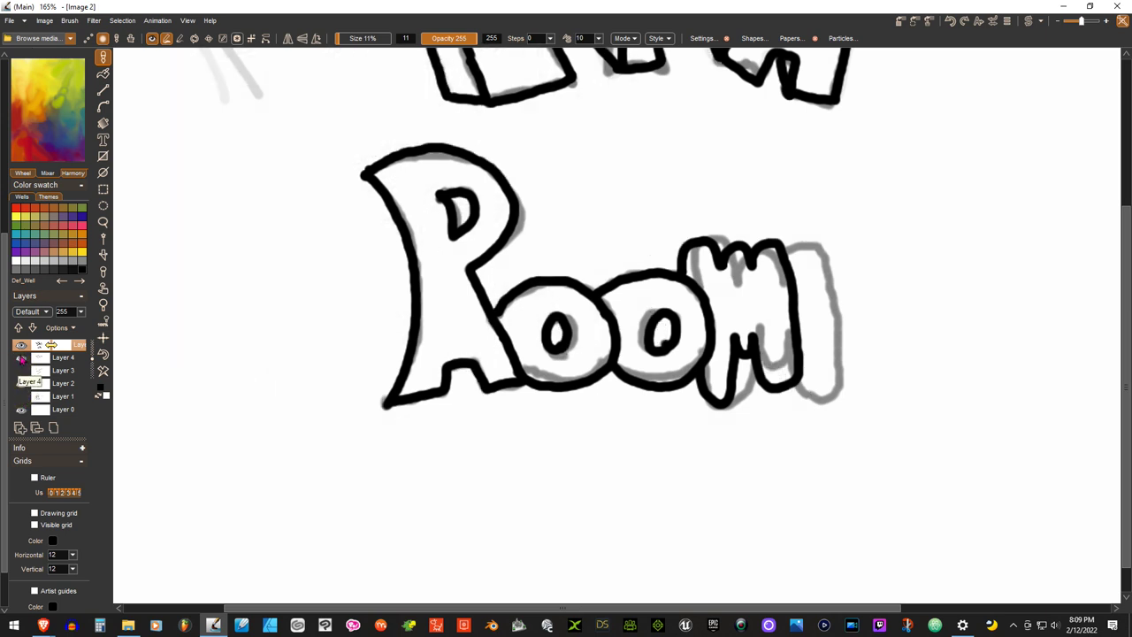
click(20, 357)
click(20, 370)
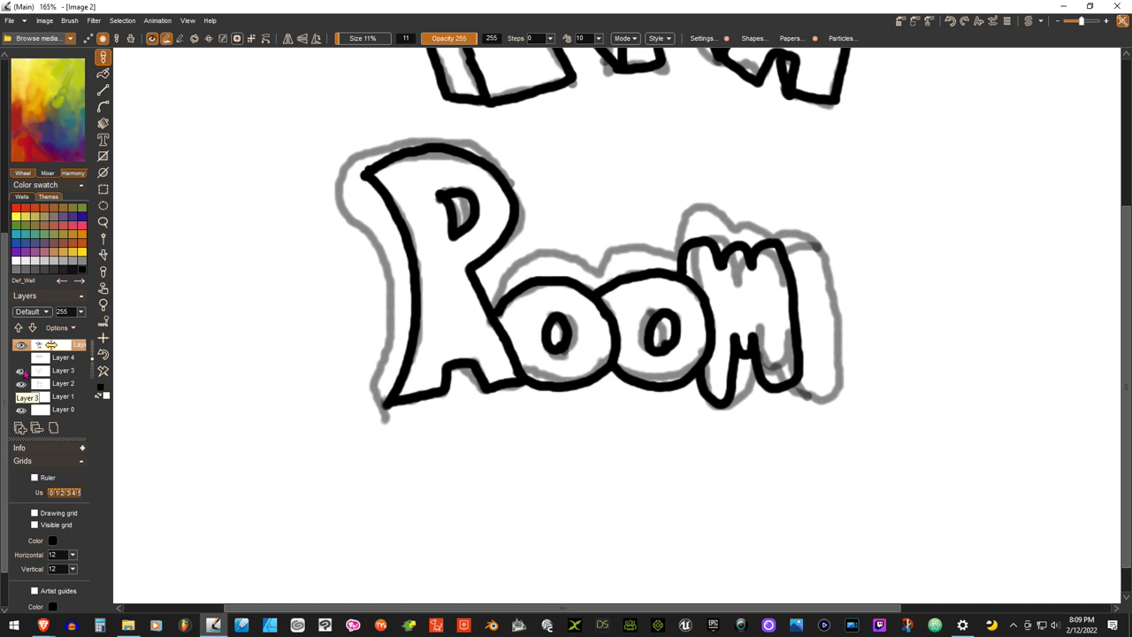
click(21, 370)
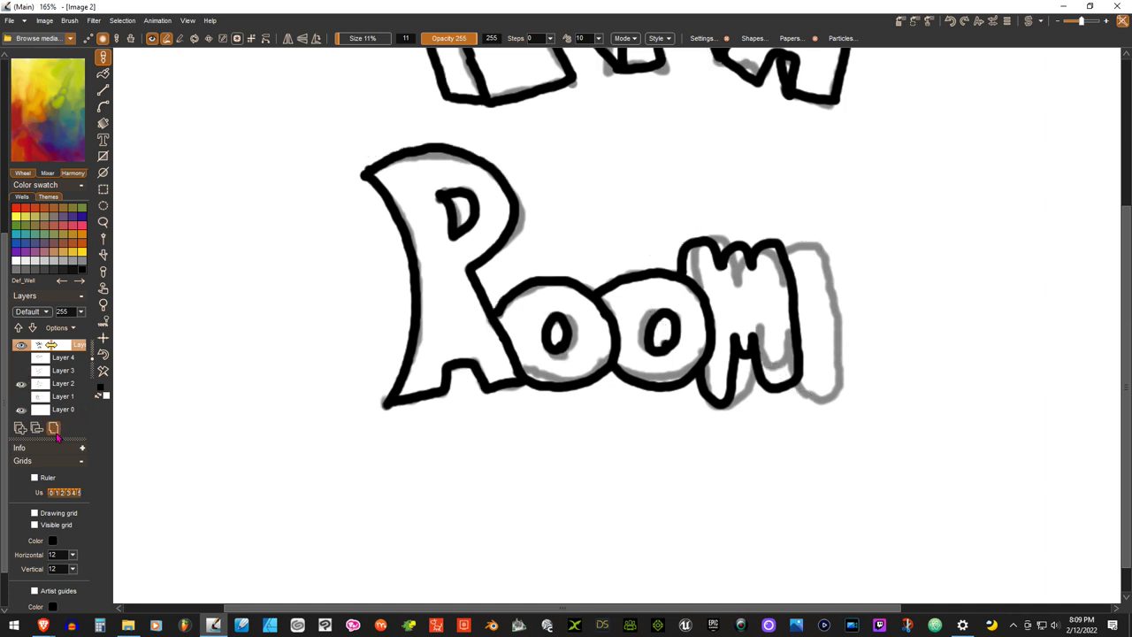
- Hide the gray Room sketch on Layer 2 so that only the black outlines show
click(21, 409)
click(21, 408)
click(20, 383)
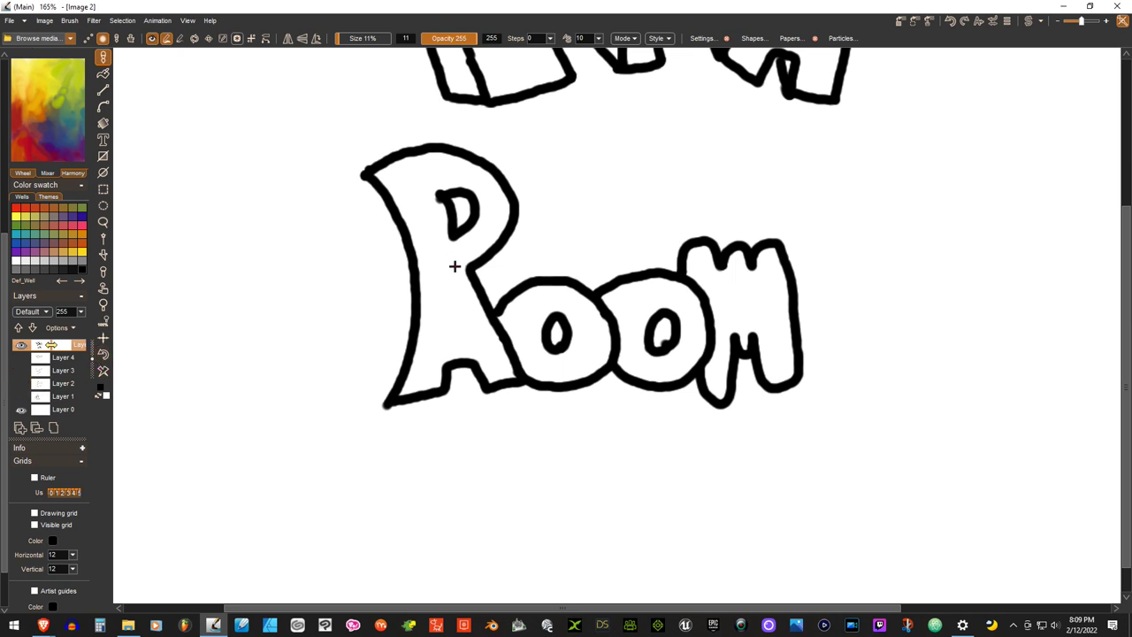
mouse_move(777, 237)
mouse_down()
mouse_move(747, 223)
mouse_move(685, 227)
mouse_move(672, 265)
mouse_up()
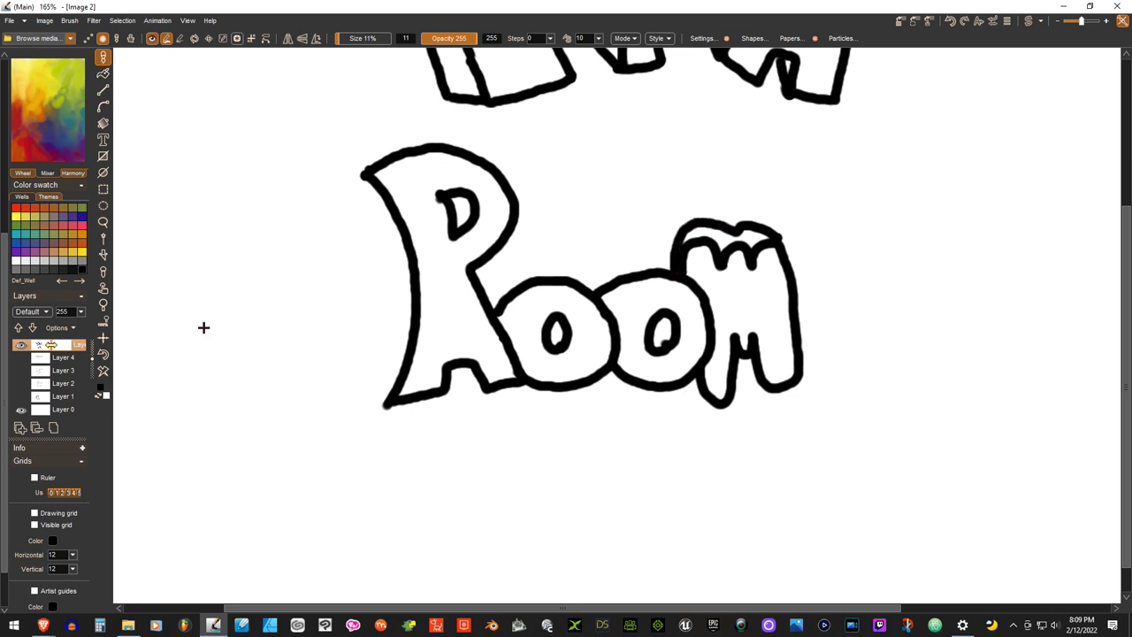
click(103, 353)
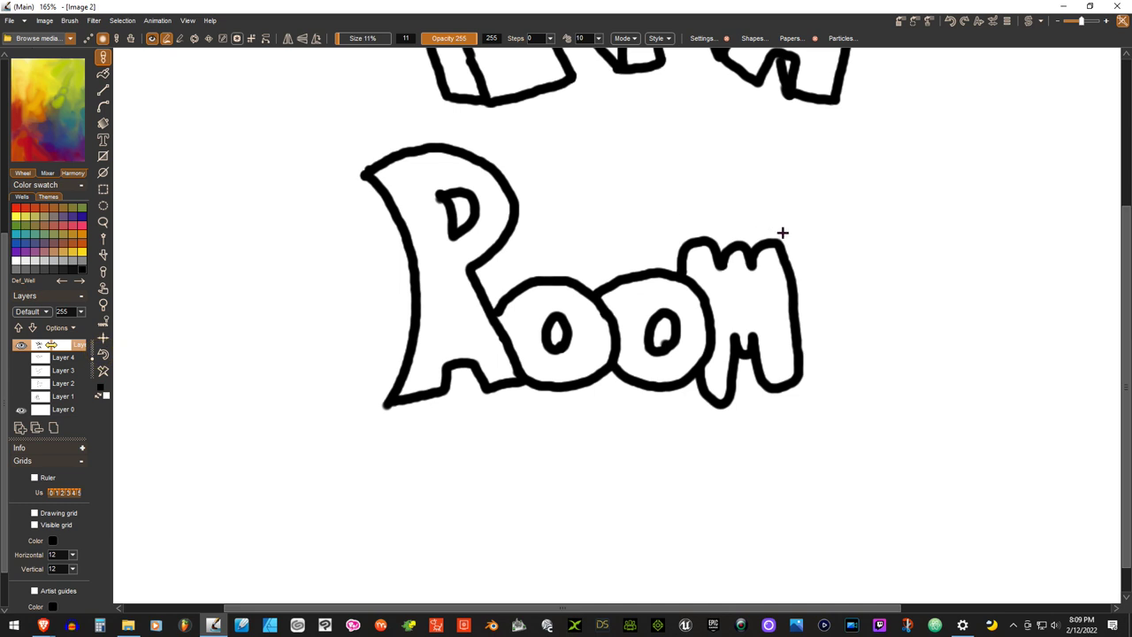
mouse_move(774, 238)
mouse_down()
mouse_move(679, 218)
mouse_move(670, 267)
mouse_up()
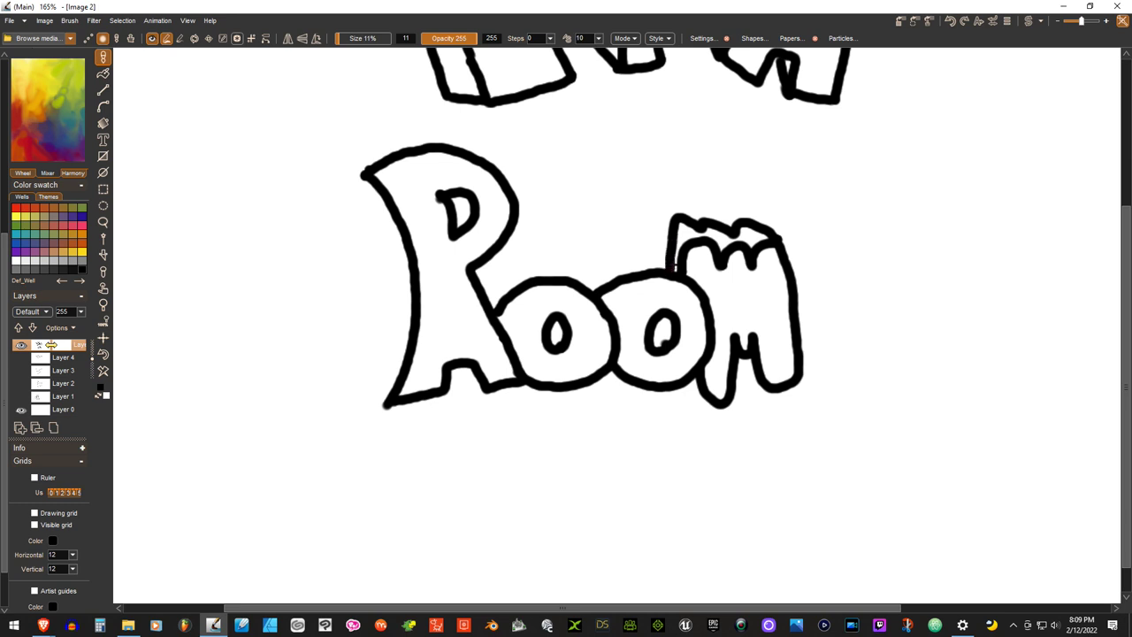
click(101, 355)
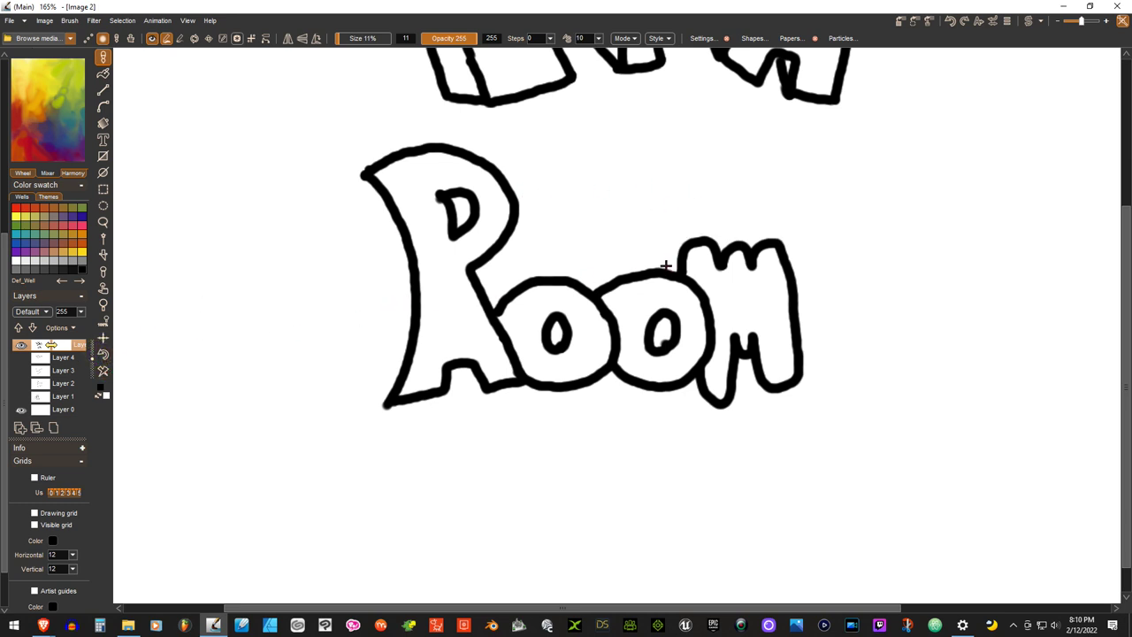
- Draw black depth outlines behind the tops of the M and both O's in Room for a 3D look
mouse_move(664, 263)
mouse_down()
mouse_move(664, 231)
mouse_move(695, 226)
mouse_up()
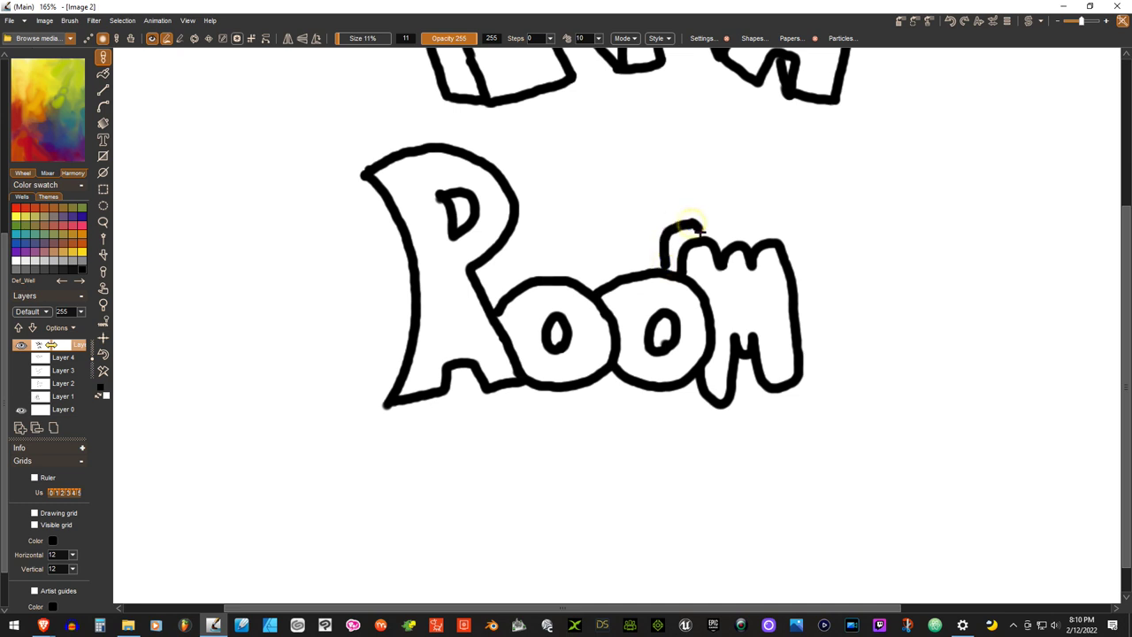
mouse_move(690, 222)
mouse_down()
mouse_move(721, 231)
mouse_move(750, 220)
mouse_move(758, 232)
mouse_up()
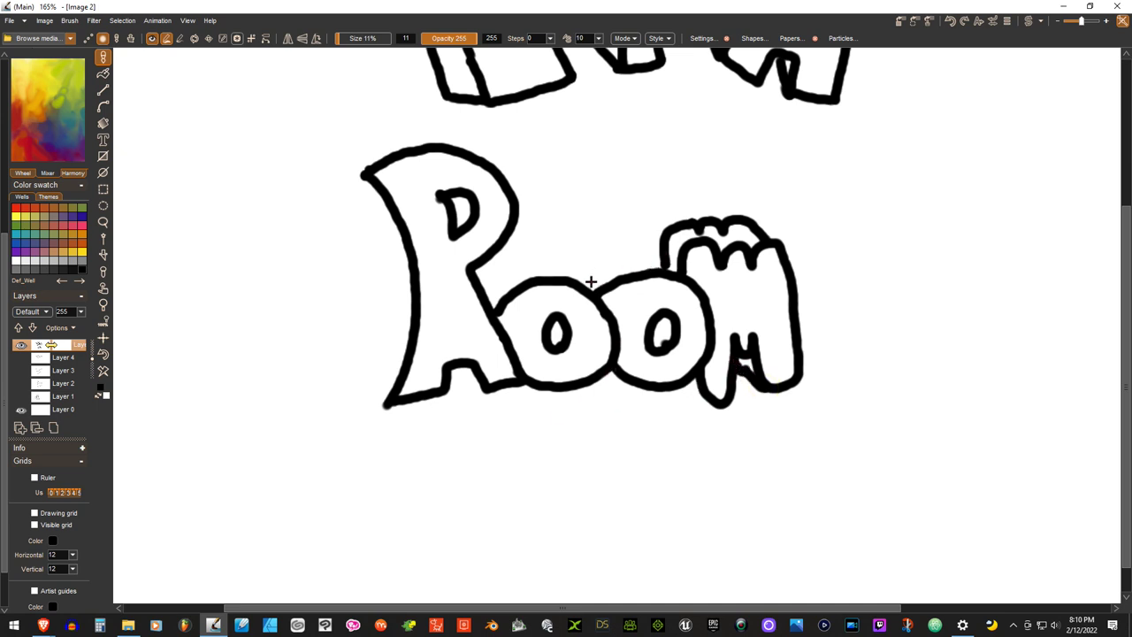
mouse_move(700, 286)
mouse_down()
mouse_move(663, 253)
mouse_move(628, 256)
mouse_move(586, 291)
mouse_up()
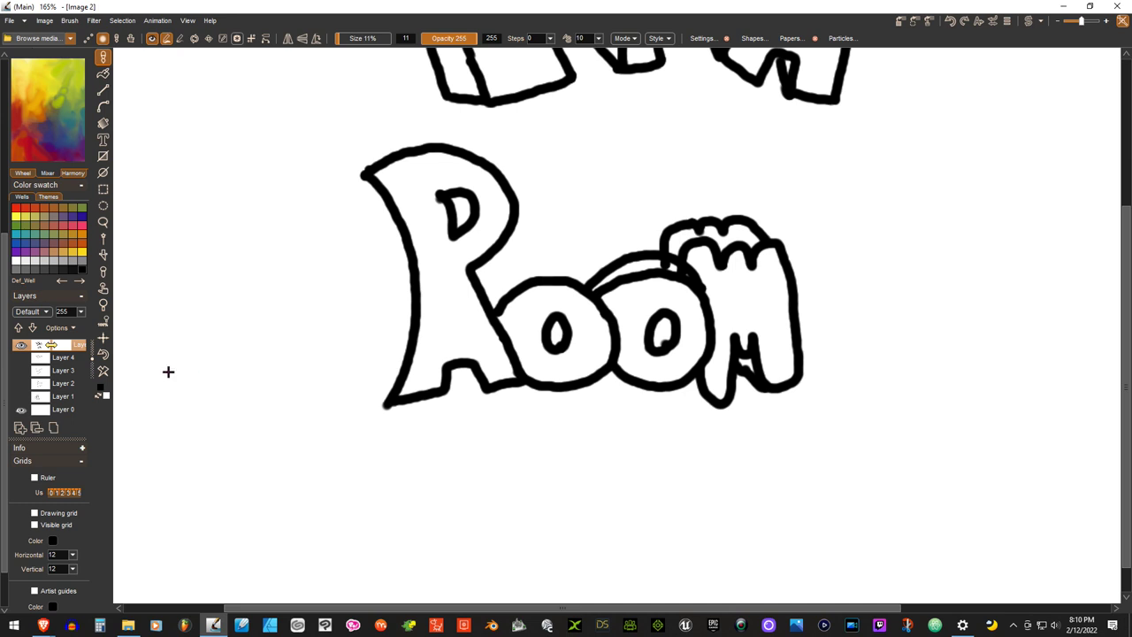
click(102, 354)
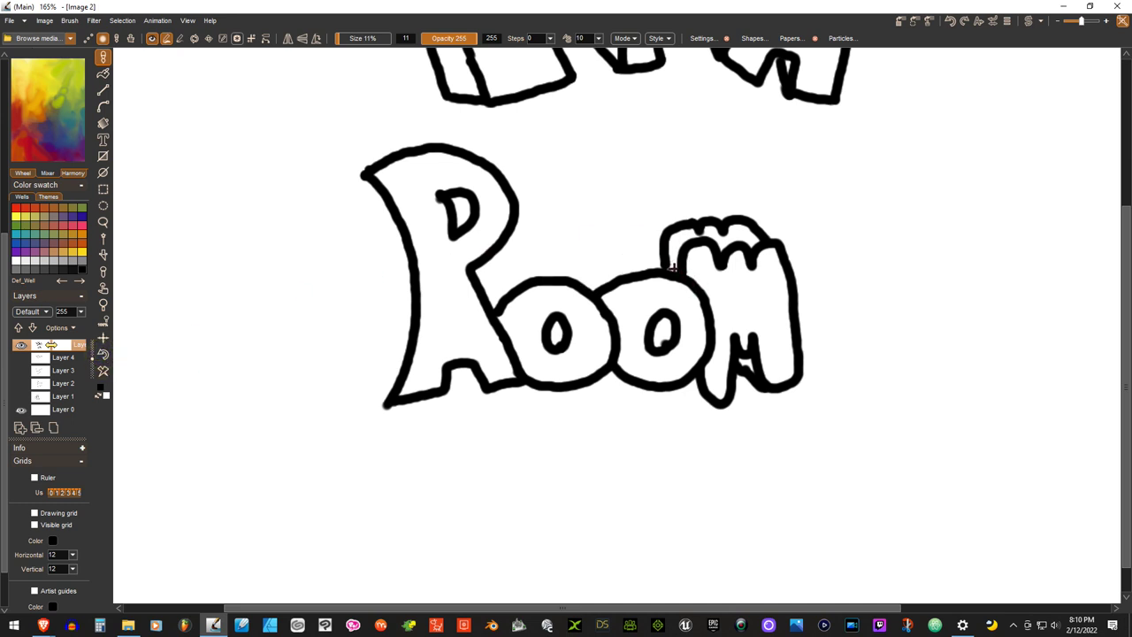
mouse_move(677, 266)
mouse_down()
mouse_move(632, 253)
mouse_move(583, 281)
mouse_up()
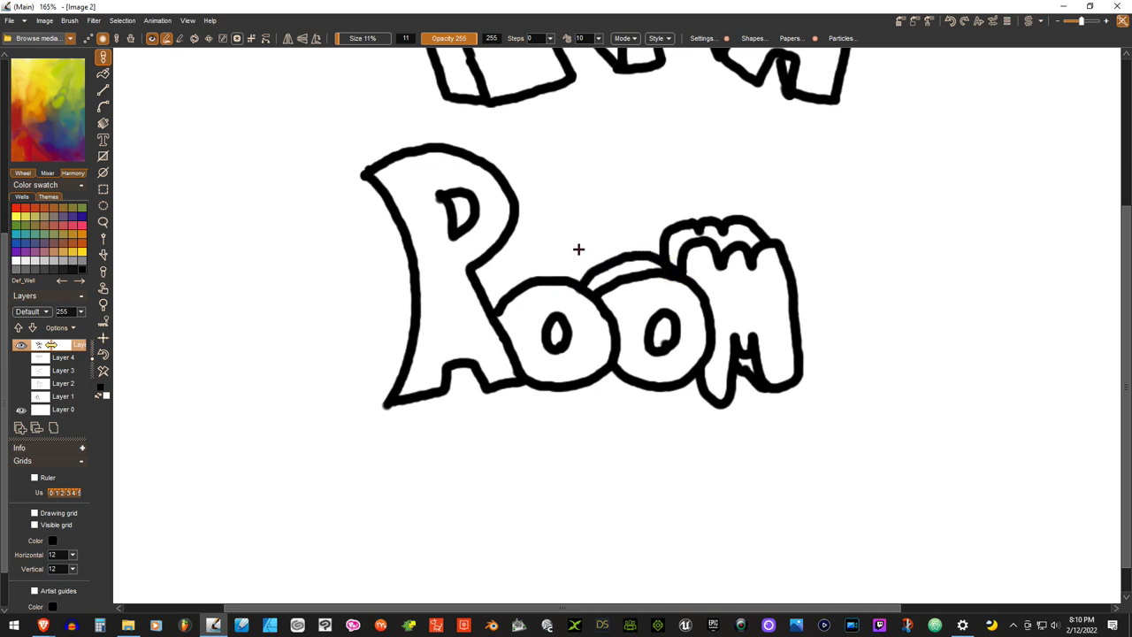
mouse_move(575, 279)
mouse_down()
mouse_move(521, 263)
mouse_move(481, 302)
mouse_up()
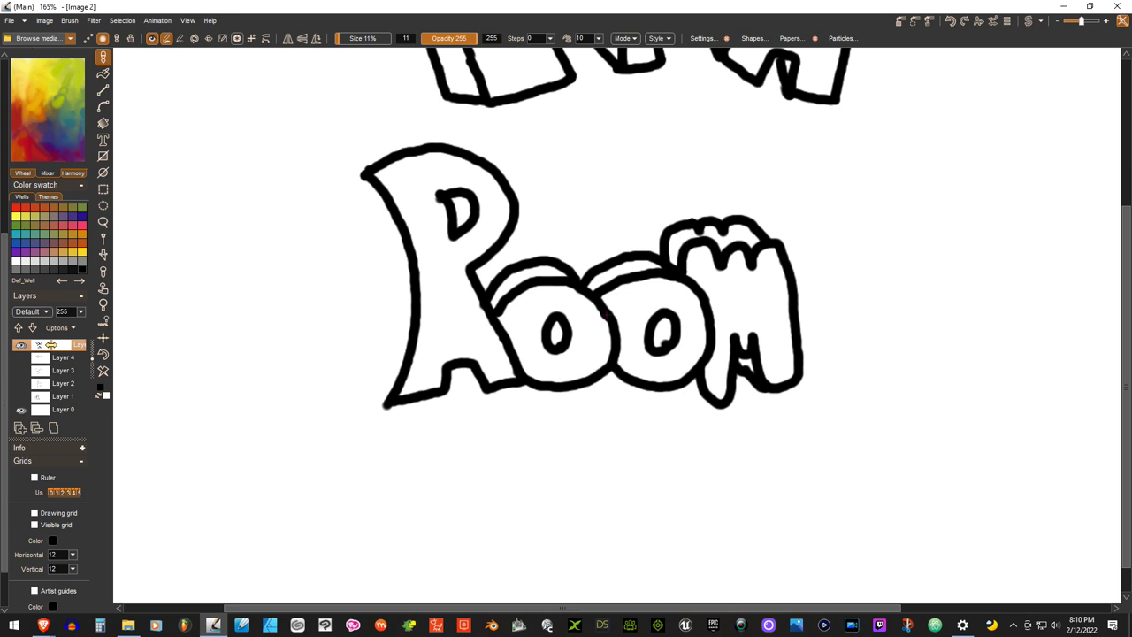
- Add inner depth strokes to both O holes and draw the R's depth along its top, left side, foot notch and inner hole
drag(658, 347, 667, 318)
mouse_move(555, 345)
mouse_down()
mouse_move(557, 325)
mouse_move(554, 340)
mouse_up()
mouse_move(474, 154)
mouse_down()
mouse_move(444, 135)
mouse_move(404, 132)
mouse_move(335, 170)
mouse_up()
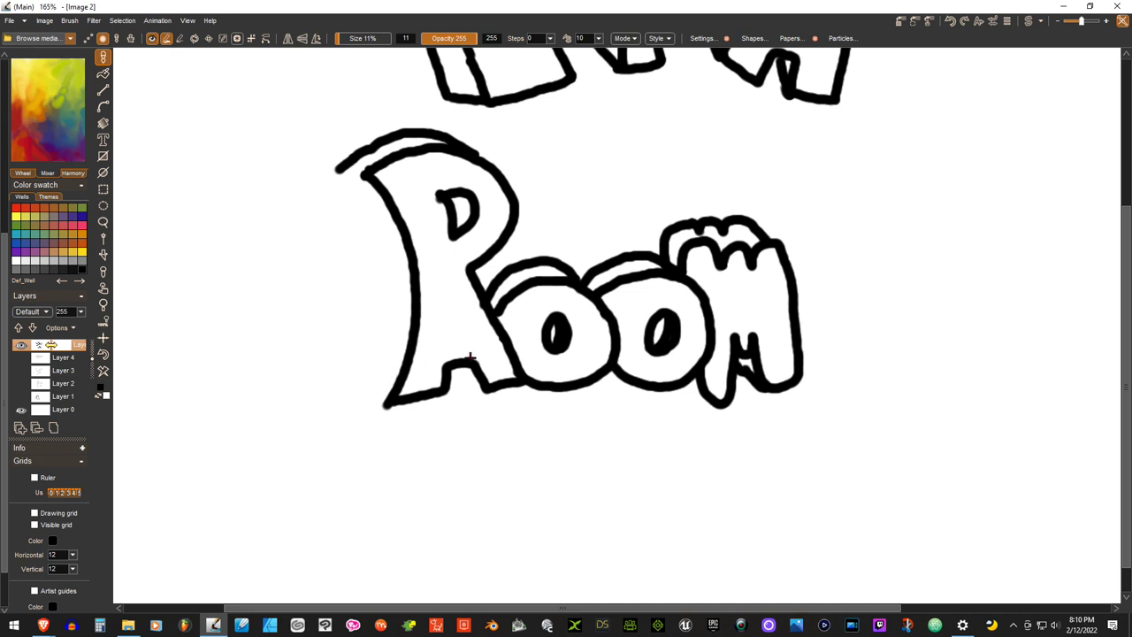
drag(482, 389, 453, 365)
mouse_move(382, 404)
mouse_down()
mouse_move(387, 289)
mouse_move(369, 218)
mouse_move(335, 170)
mouse_move(371, 182)
mouse_up()
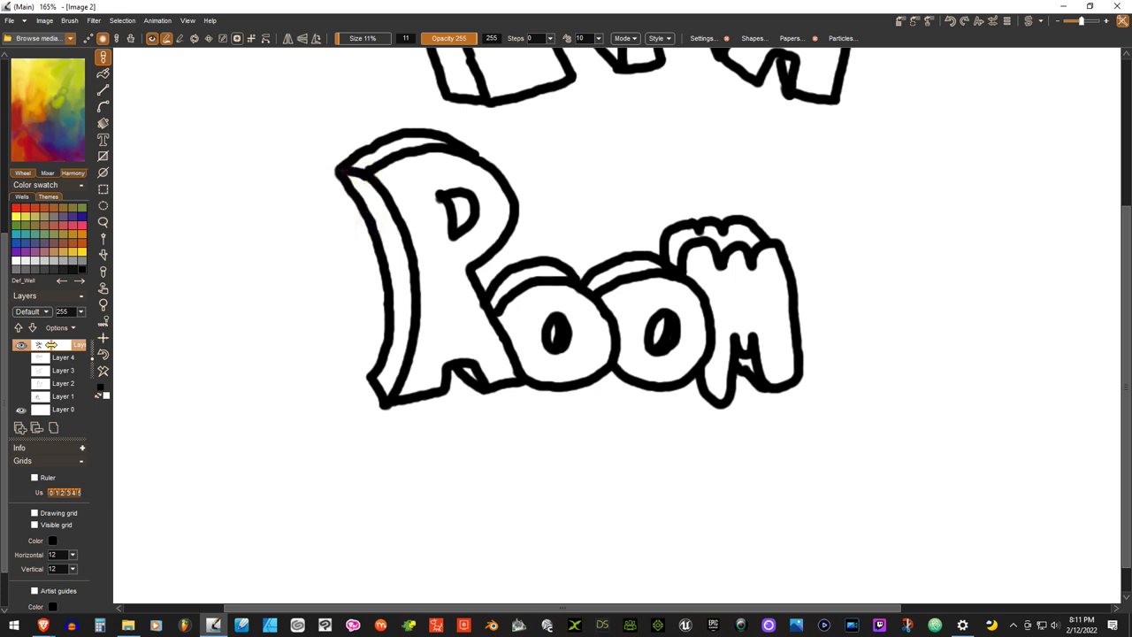
mouse_move(463, 210)
mouse_down()
mouse_move(460, 221)
mouse_move(463, 199)
mouse_up()
- Clear the old sketches from Layers 4, 3, 2 and 1, turning on Layer 1's visibility
scroll(515, 321, down, 4)
scroll(515, 321, up, 2)
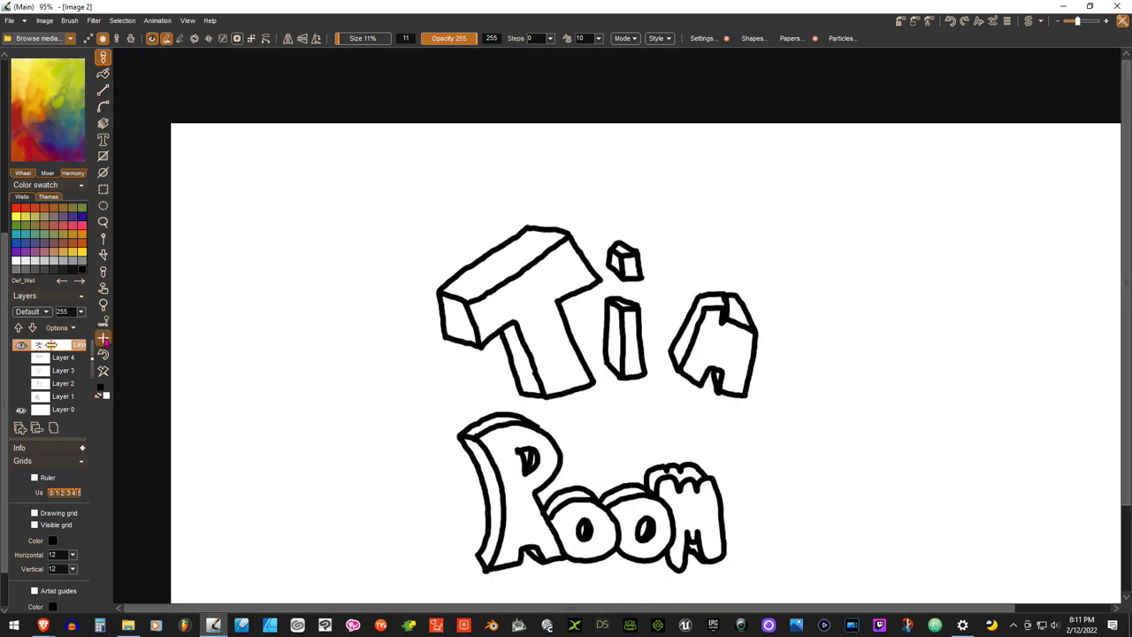
key(ctrl+minus)
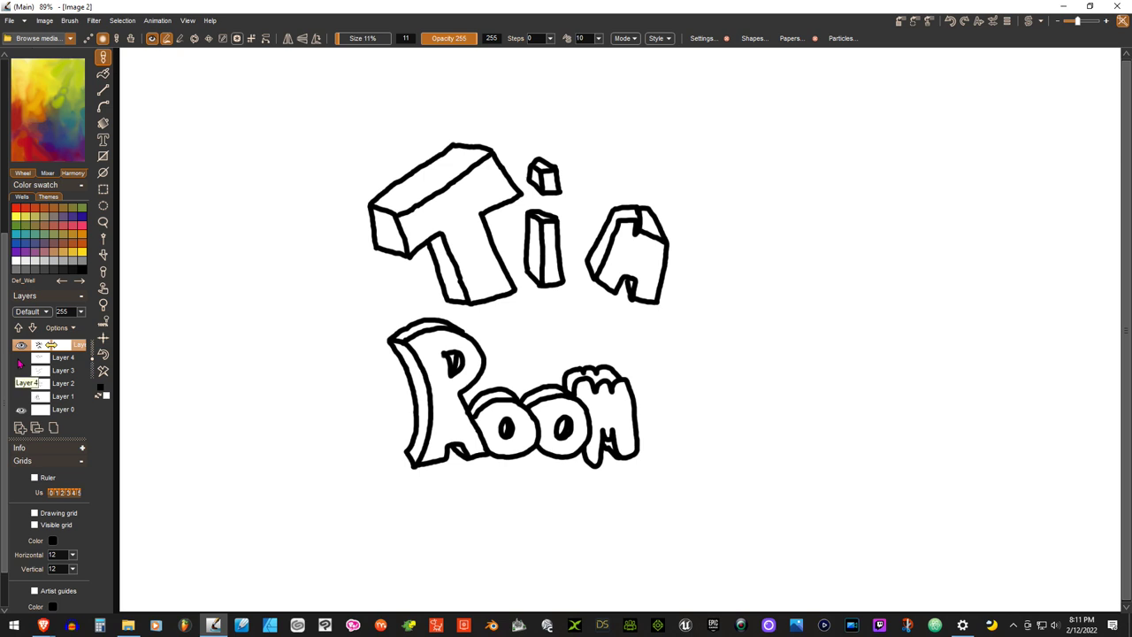
click(62, 358)
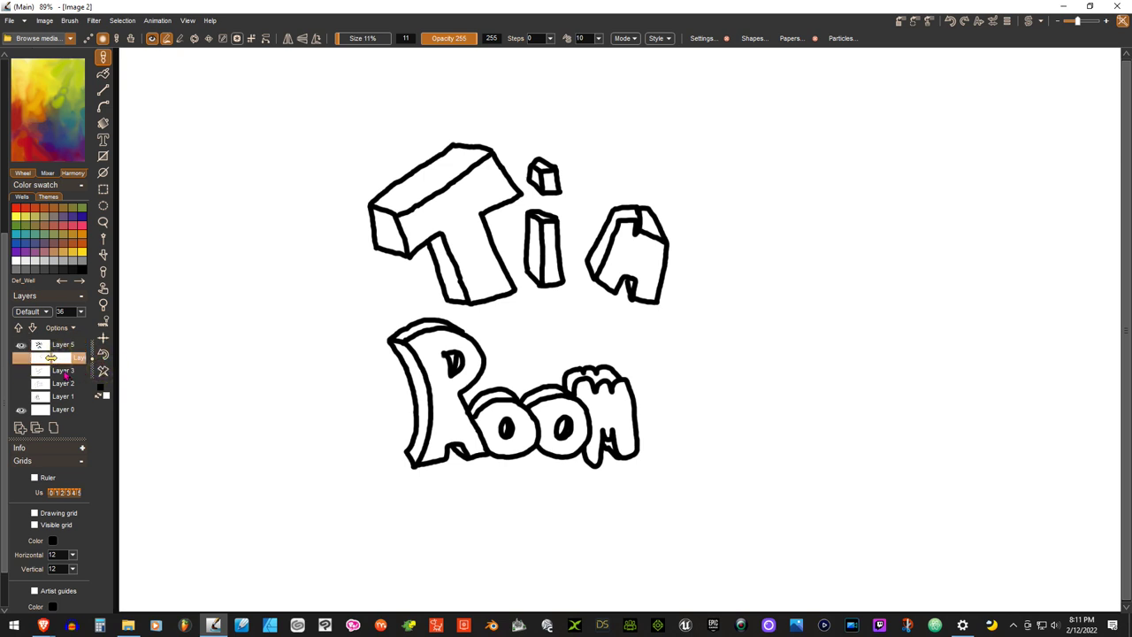
click(67, 373)
click(65, 385)
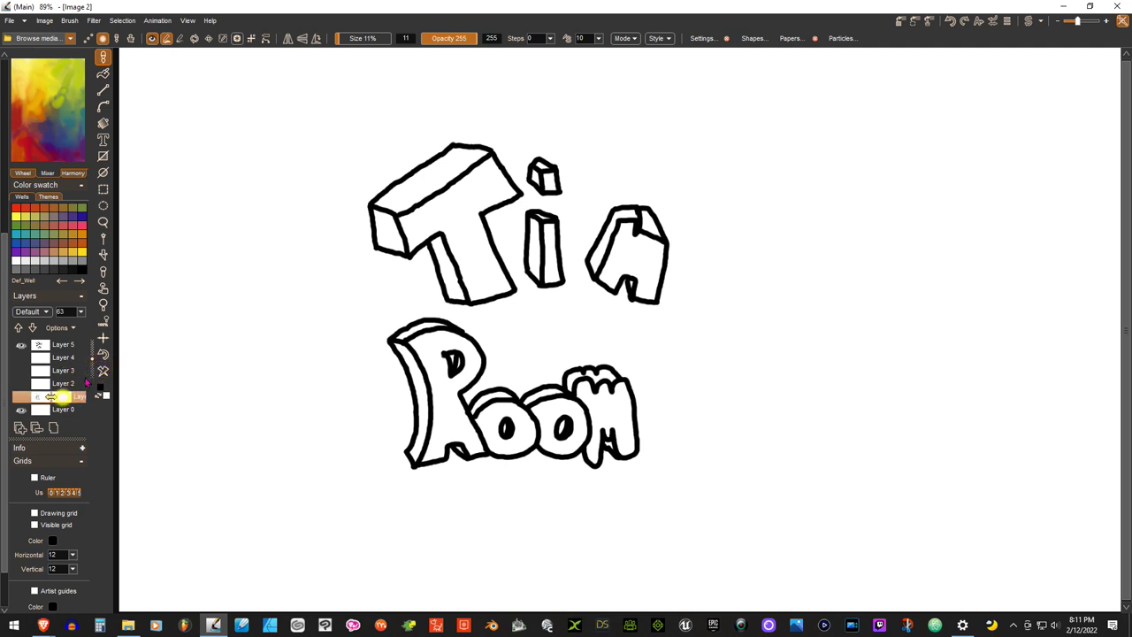
key(Tab)
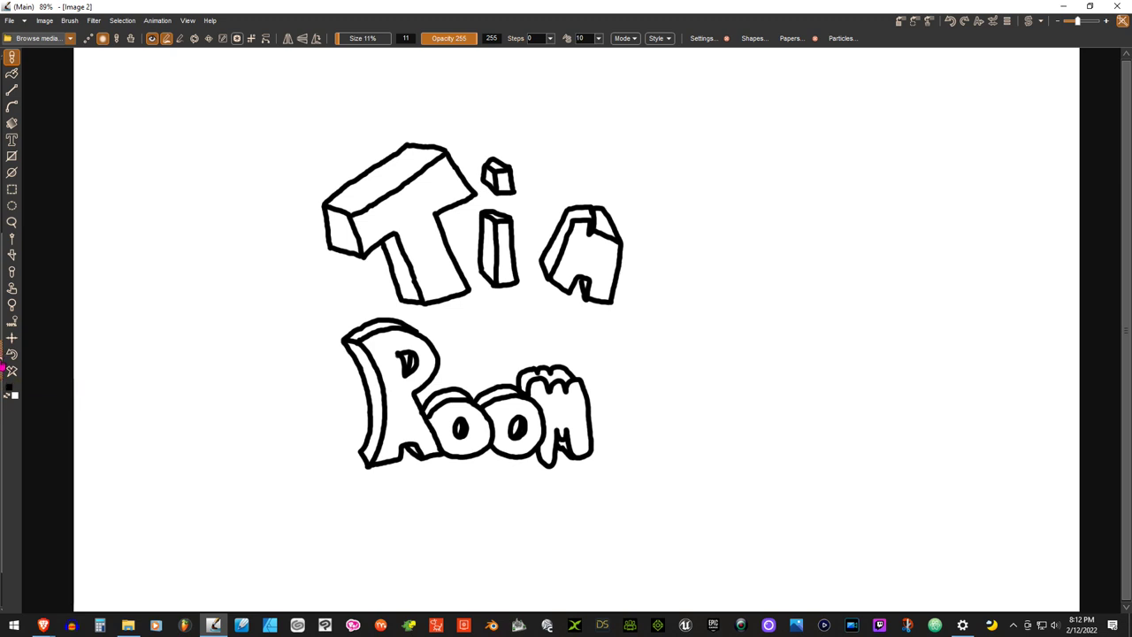
click(4, 368)
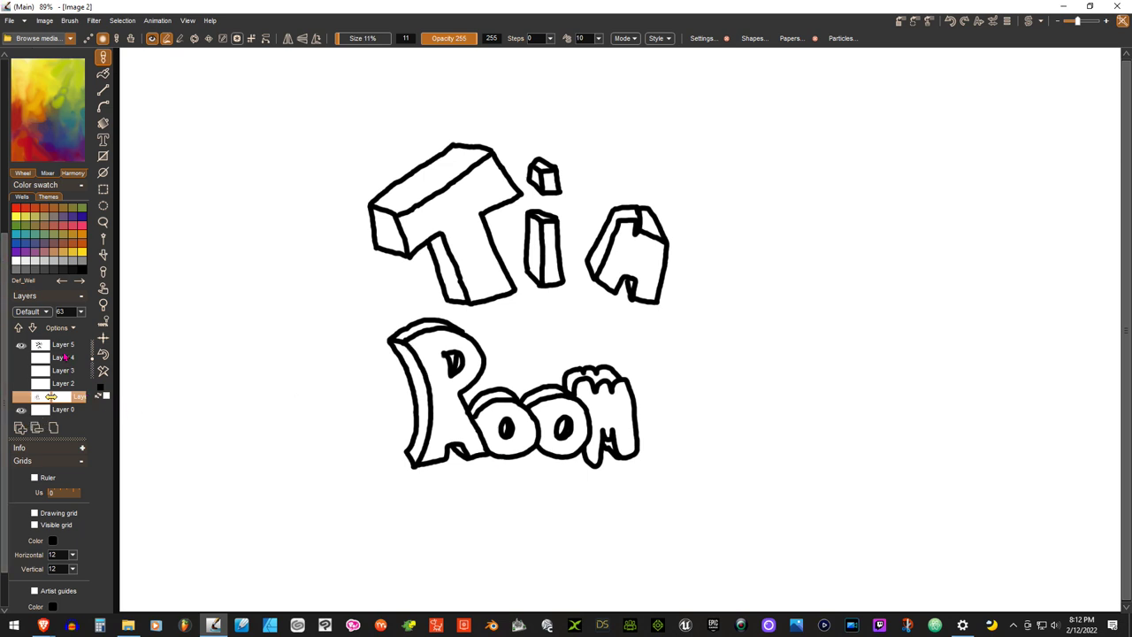
click(20, 397)
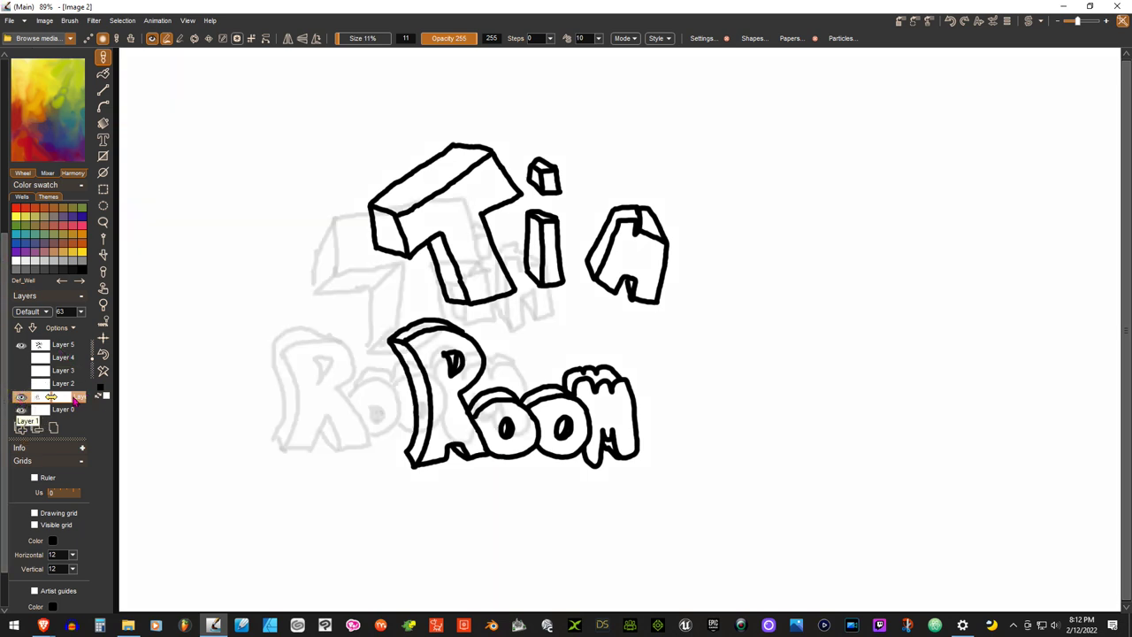
click(102, 372)
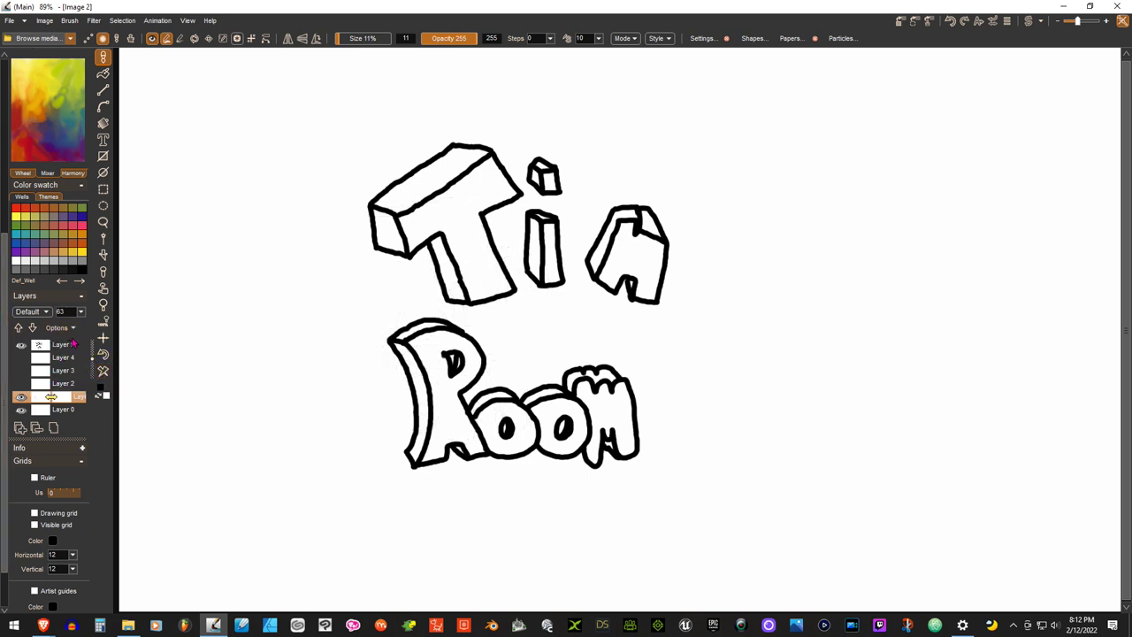
- Move the lettering outline layer down the stack to the Layer 1 position, and check the bottom layer by toggling its visibility
click(32, 327)
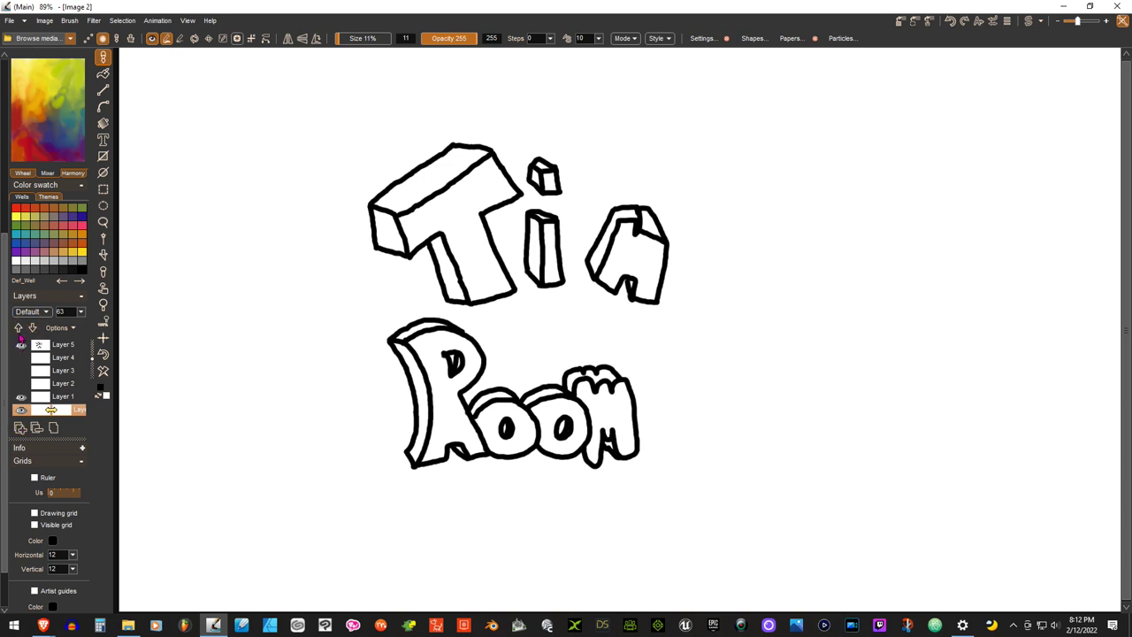
click(53, 355)
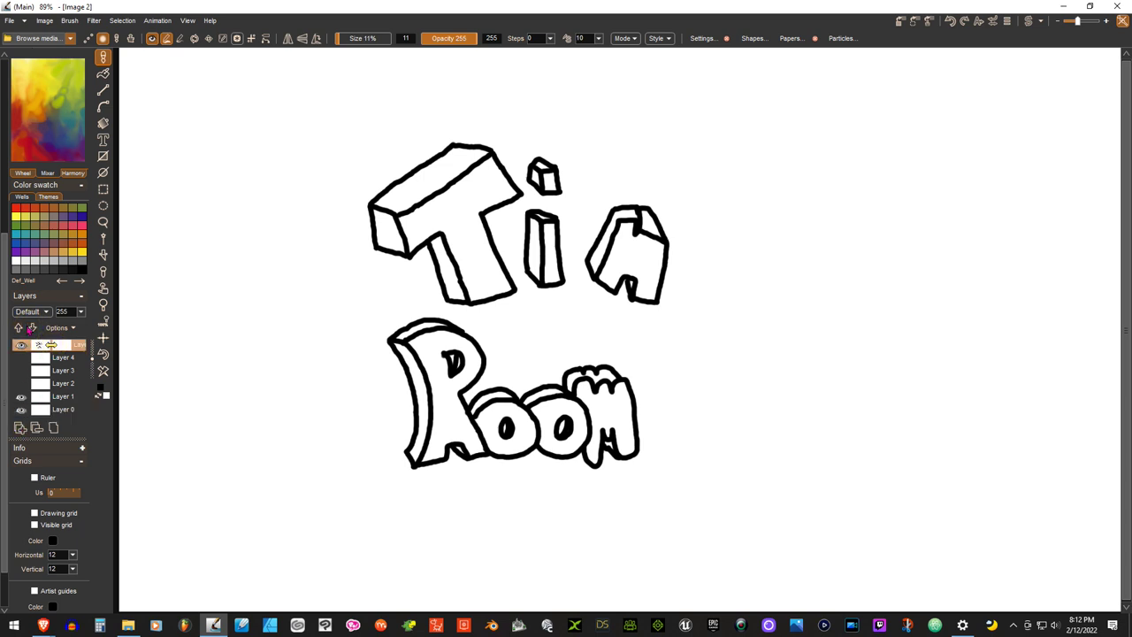
click(31, 328)
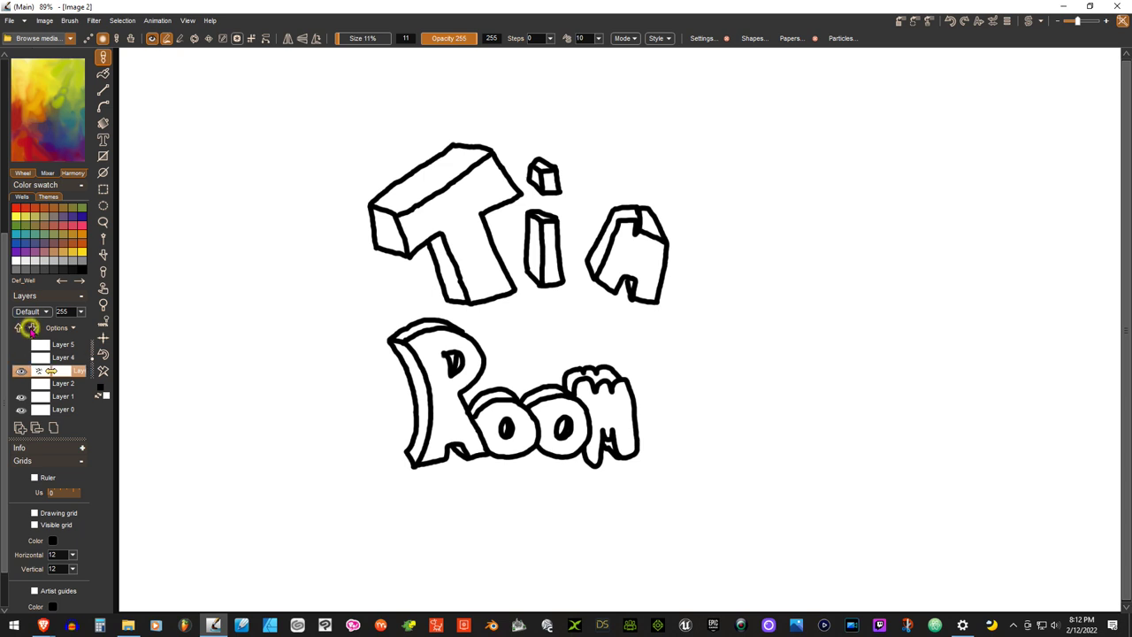
click(32, 328)
click(32, 328)
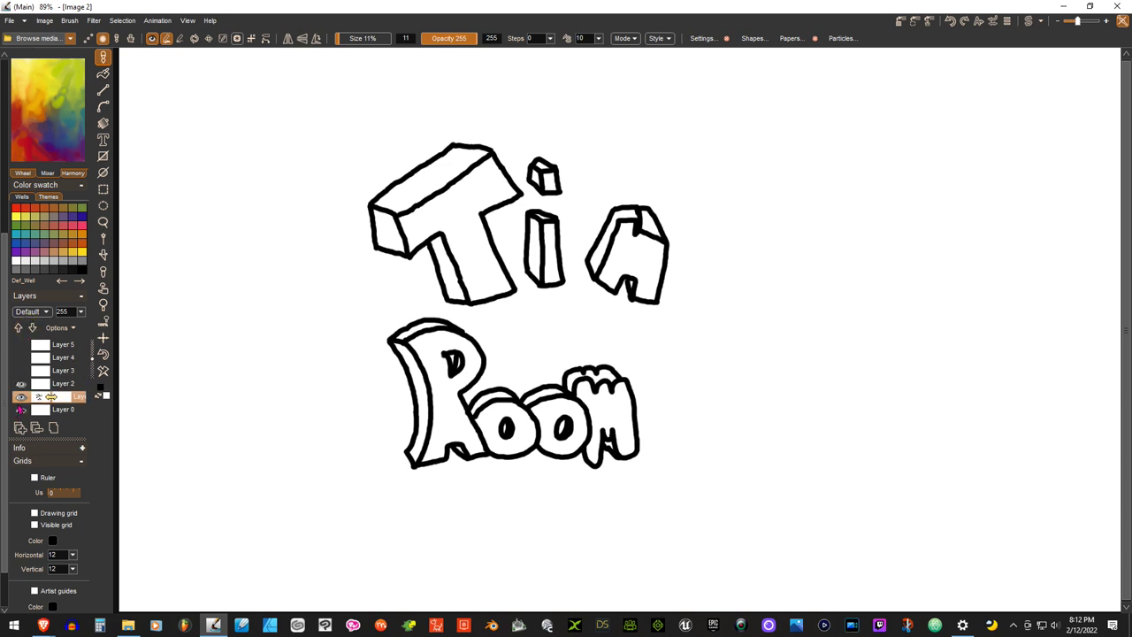
click(19, 409)
click(19, 408)
- Delete the two surplus empty layers from the top of the stack
drag(55, 383, 56, 384)
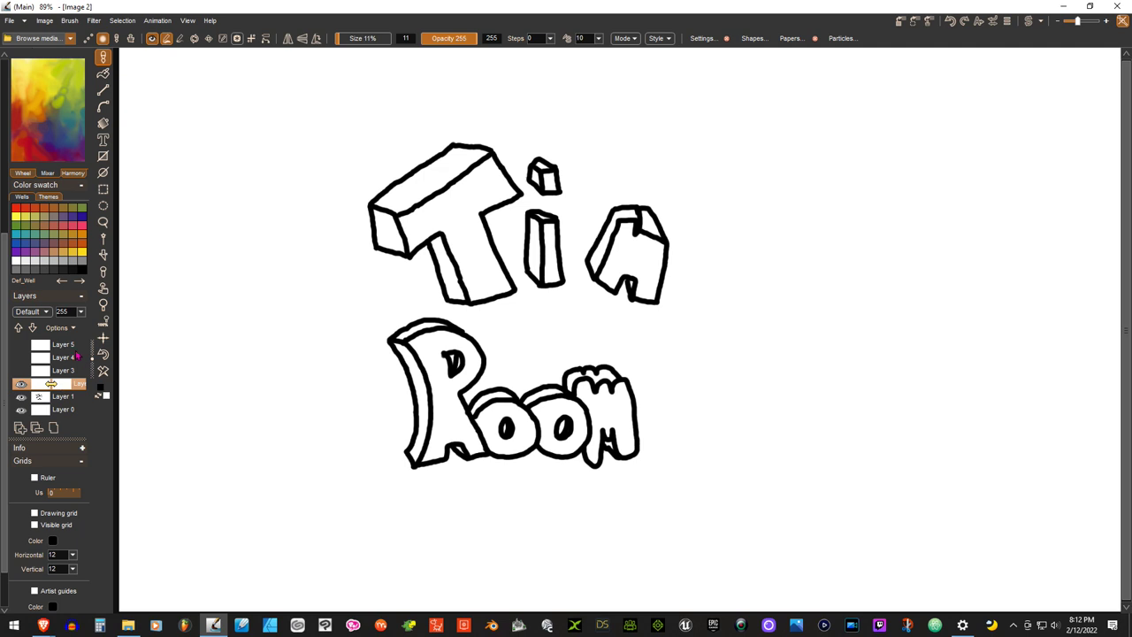
click(69, 345)
click(37, 429)
click(37, 429)
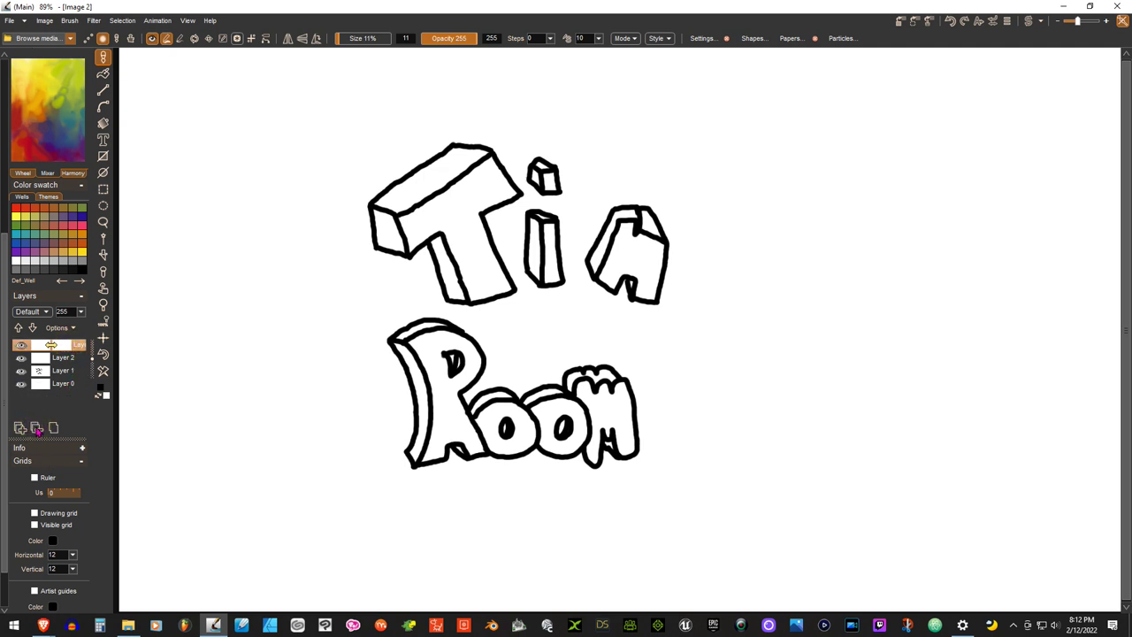
- Select Layer 2, choose a dark teal paint color and add a first stroke along the right end of the T's crossbar
drag(64, 359, 66, 360)
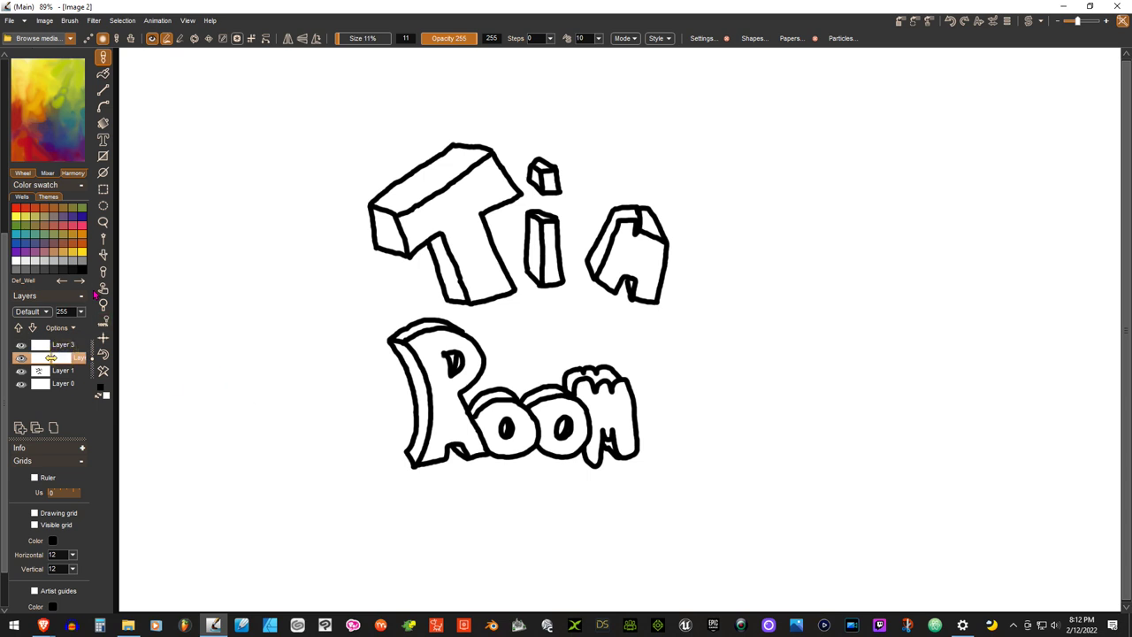
click(70, 117)
drag(219, 196, 234, 244)
scroll(136, 170, up, 3)
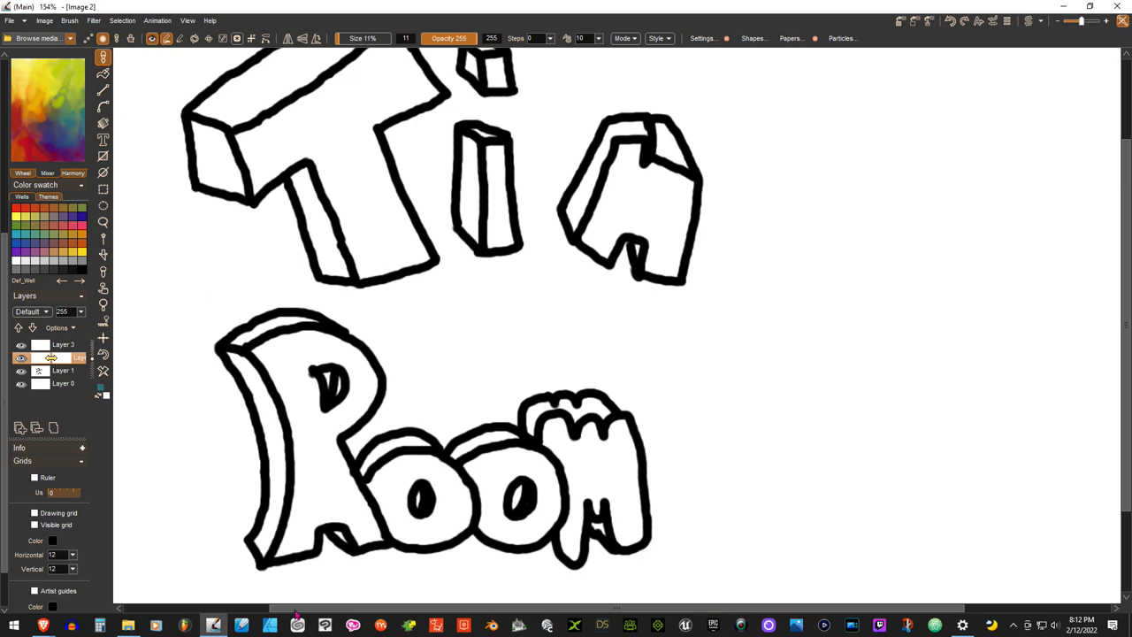
drag(1125, 367, 1117, 319)
drag(345, 609, 297, 609)
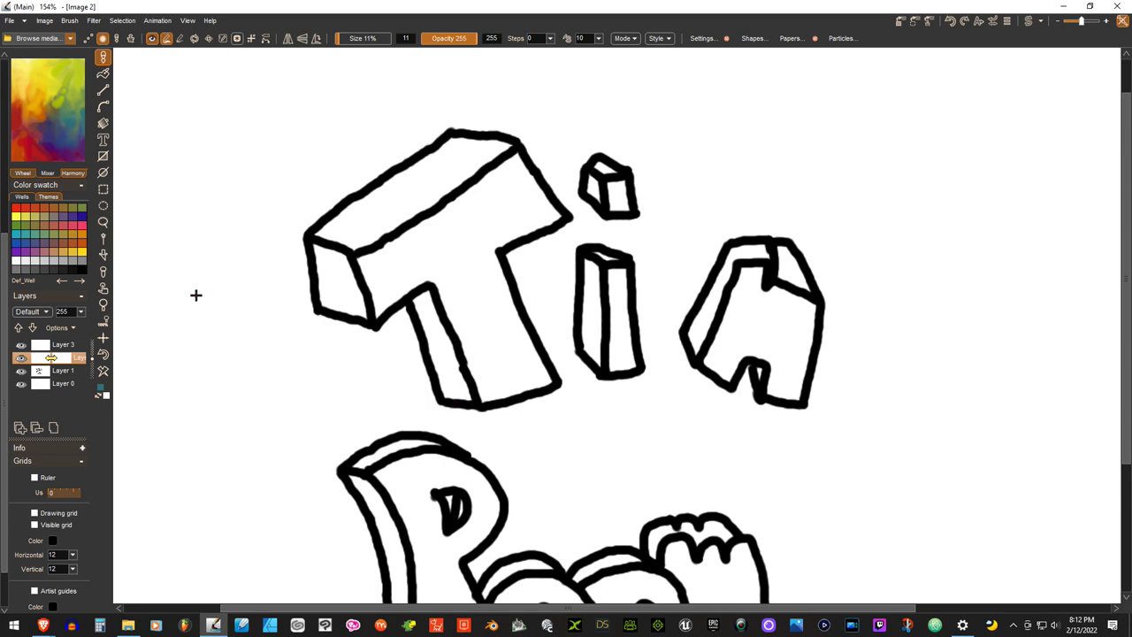
scroll(205, 300, down, 5)
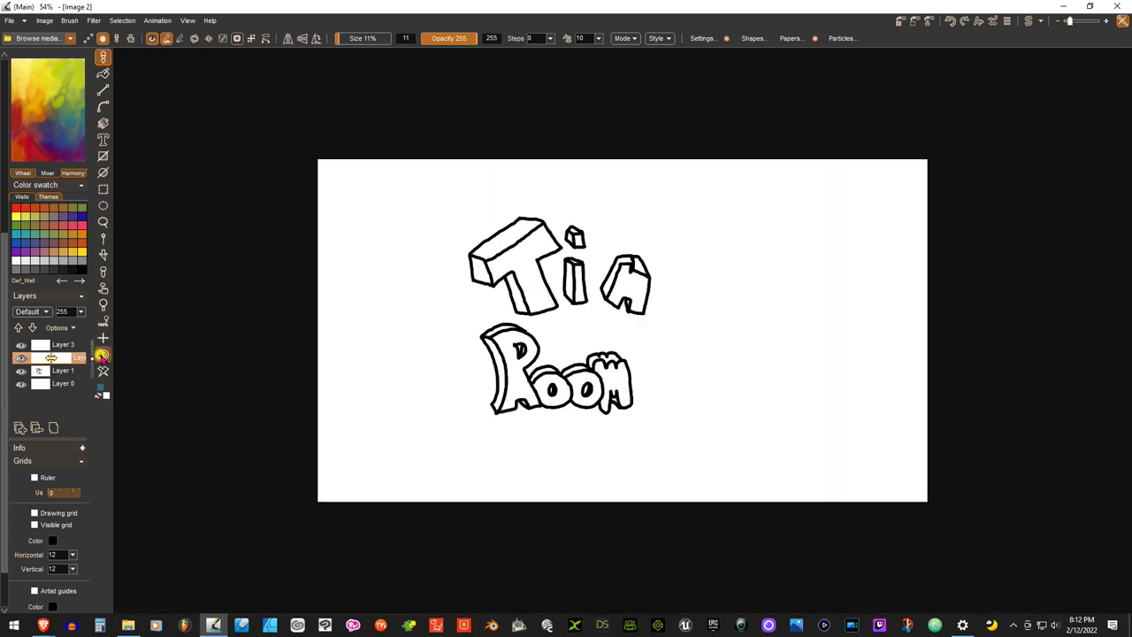
scroll(551, 303, up, 4)
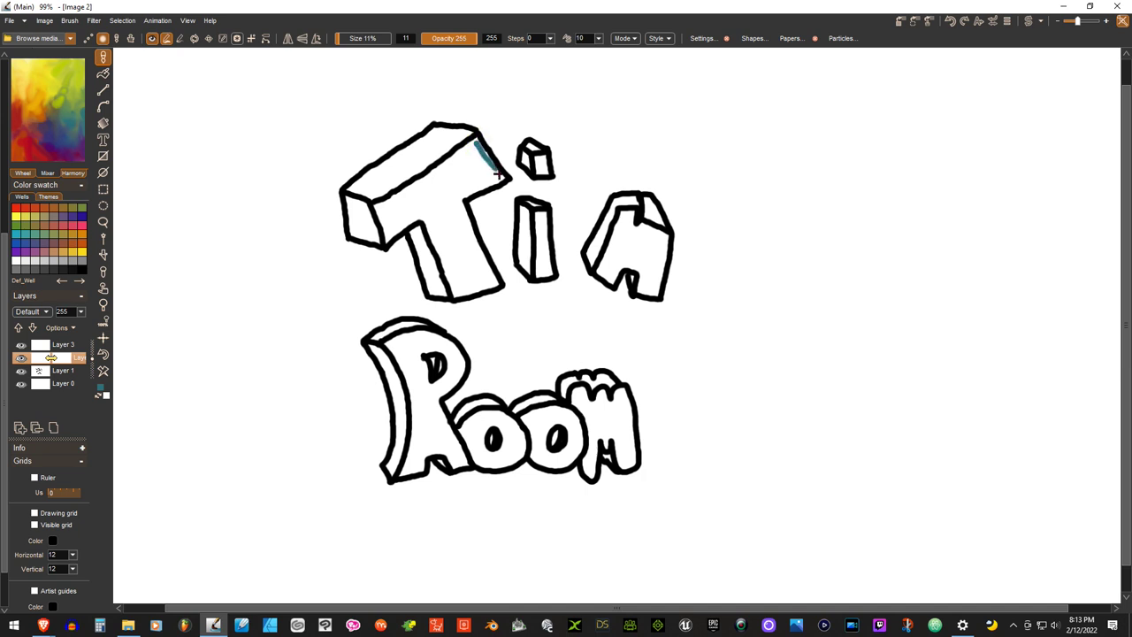
- Fill the right part of the T crossbar's front face with solid dark teal, up to the black outlines
scroll(511, 180, up, 5)
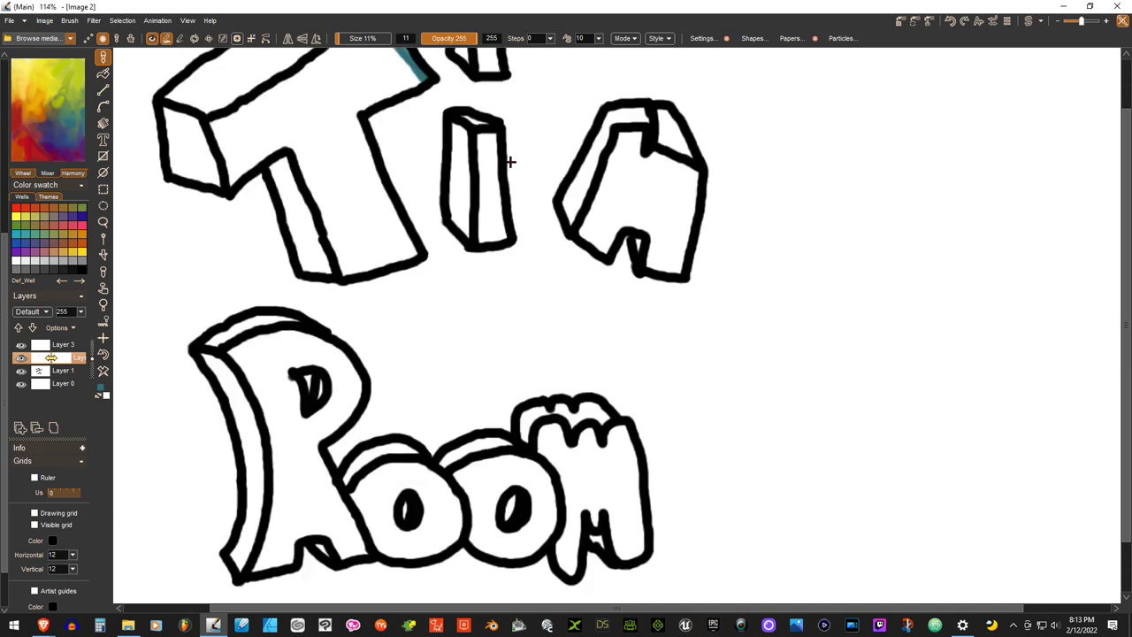
scroll(610, 305, up, 1)
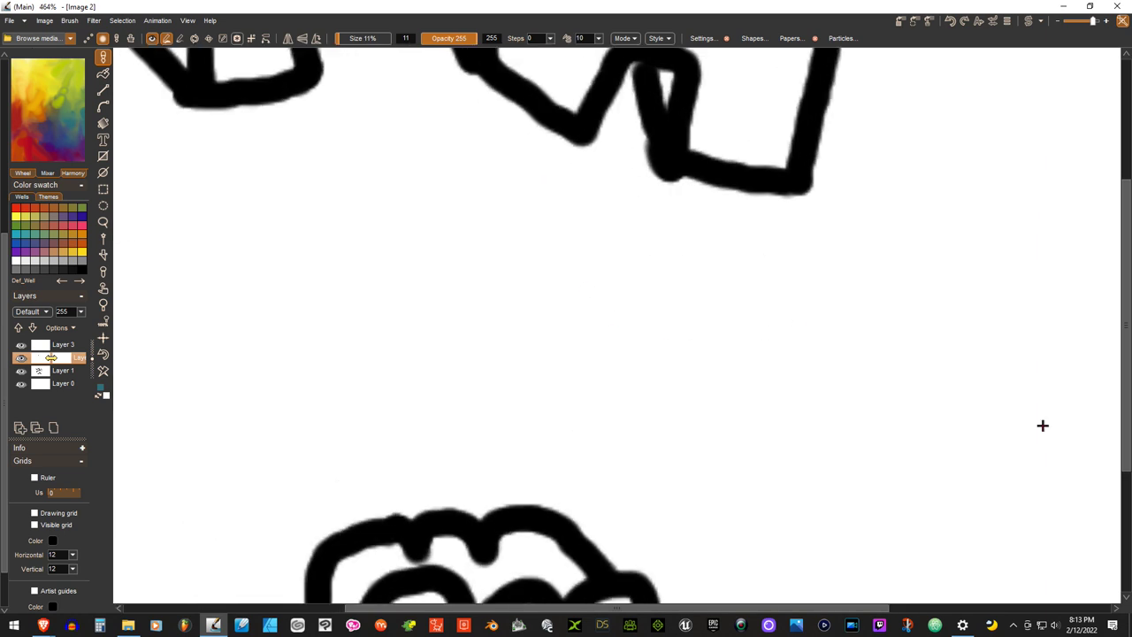
drag(637, 355, 943, 592)
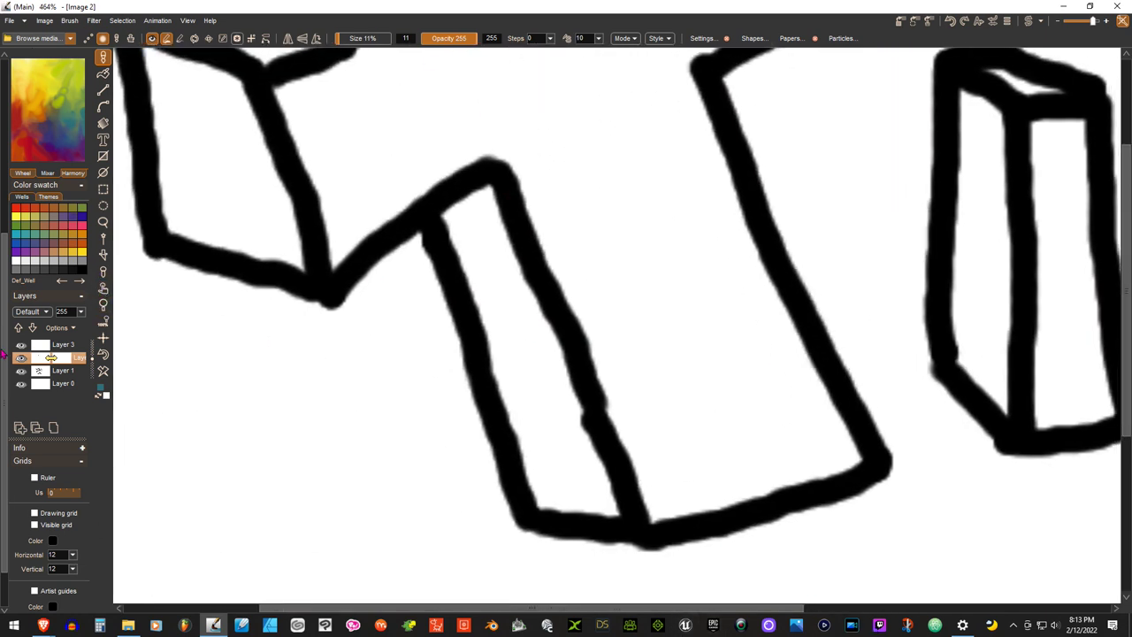
mouse_move(566, 265)
mouse_down()
mouse_move(584, 353)
mouse_move(588, 584)
mouse_up()
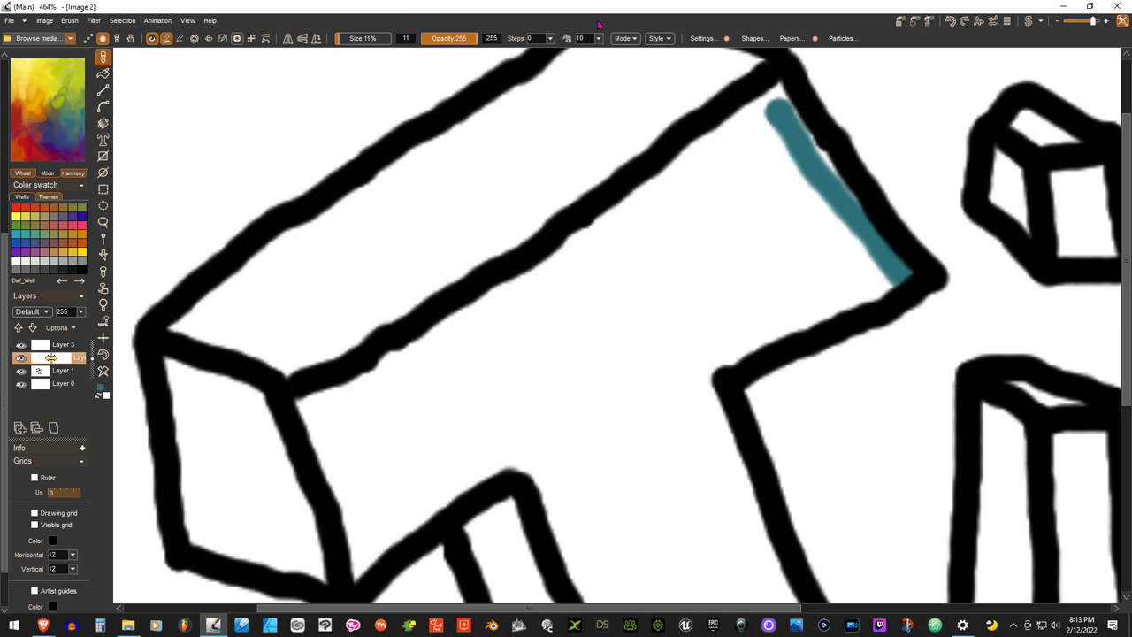
drag(773, 89, 842, 188)
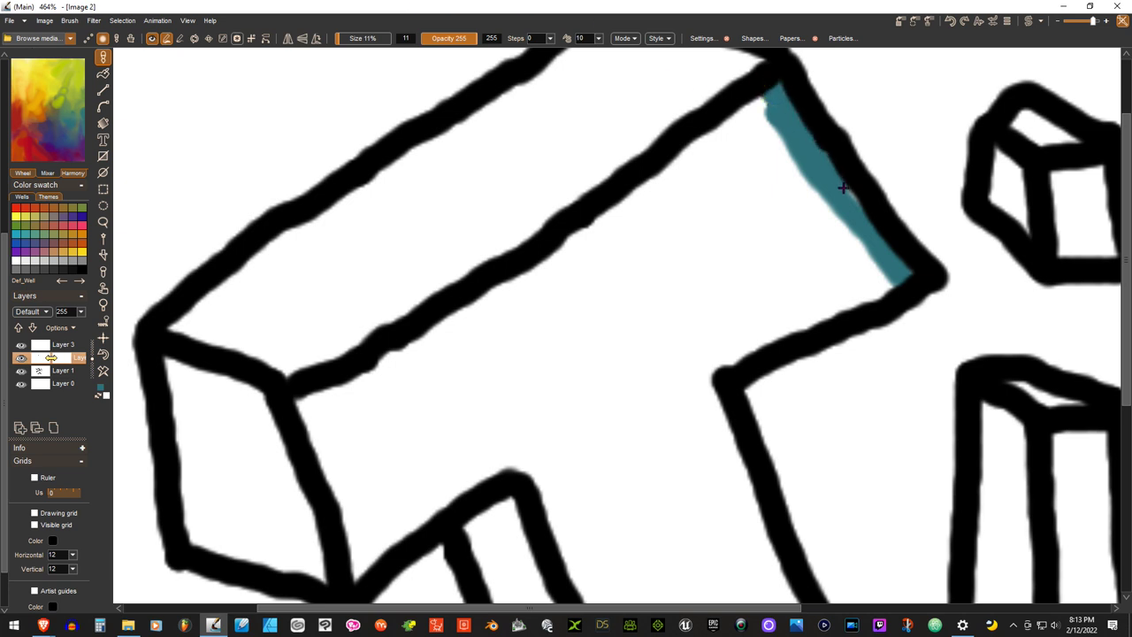
drag(762, 106, 632, 200)
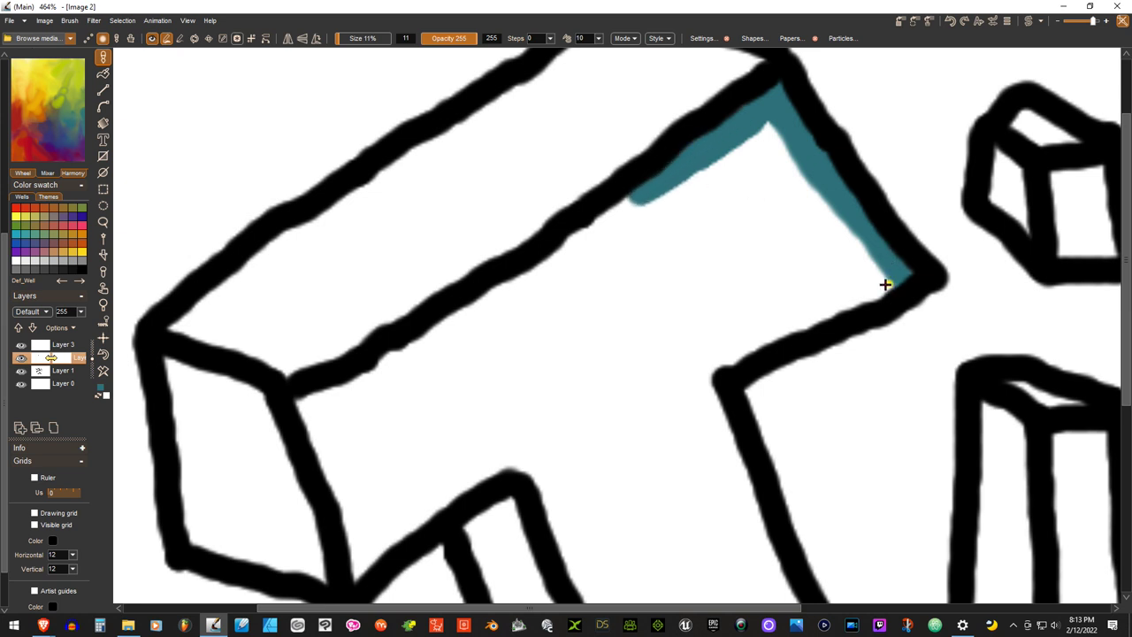
mouse_move(884, 283)
mouse_down()
mouse_move(721, 360)
mouse_move(714, 348)
mouse_up()
mouse_move(641, 200)
mouse_down()
mouse_move(677, 308)
mouse_move(720, 355)
mouse_move(700, 276)
mouse_move(657, 209)
mouse_up()
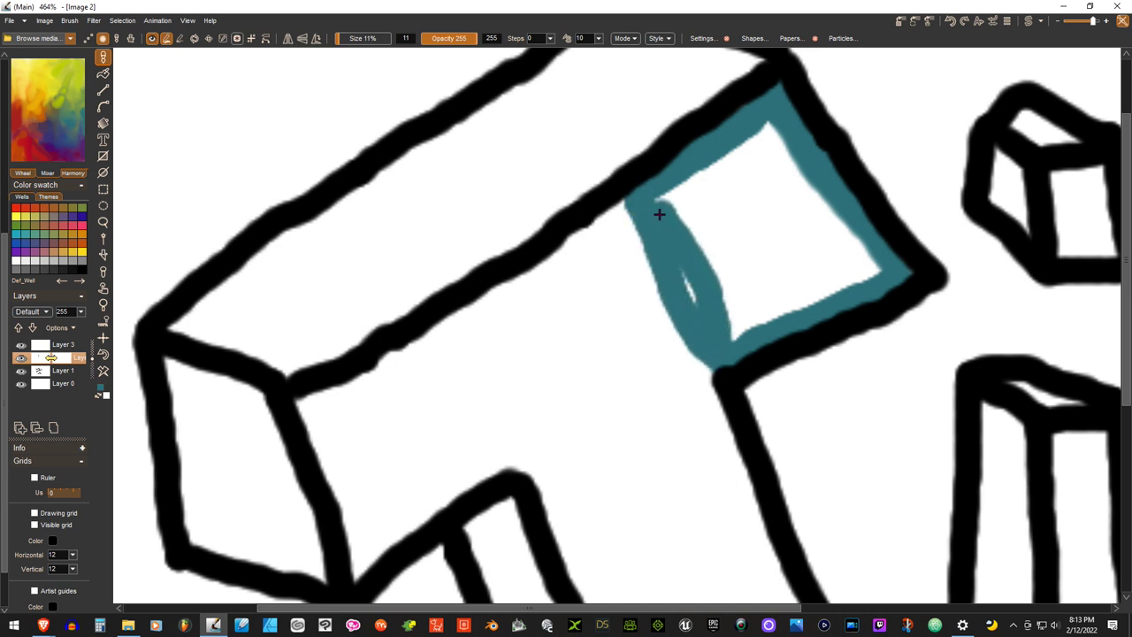
mouse_move(717, 320)
mouse_down()
mouse_move(714, 274)
mouse_move(663, 205)
mouse_up()
mouse_move(715, 308)
mouse_down()
mouse_move(738, 294)
mouse_move(672, 203)
mouse_move(737, 277)
mouse_move(751, 317)
mouse_move(739, 265)
mouse_move(679, 194)
mouse_move(715, 220)
mouse_move(758, 319)
mouse_move(776, 291)
mouse_move(743, 218)
mouse_move(685, 185)
mouse_move(722, 196)
mouse_move(785, 306)
mouse_move(779, 254)
mouse_move(715, 179)
mouse_up()
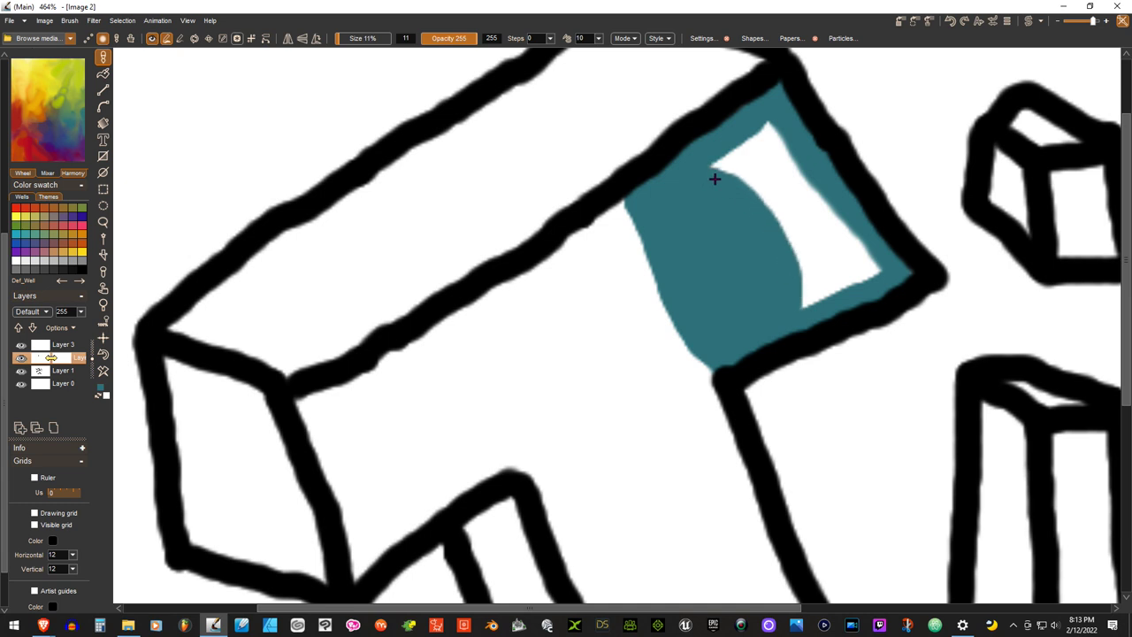
drag(761, 132, 876, 270)
mouse_move(773, 123)
mouse_down()
mouse_move(715, 166)
mouse_move(766, 167)
mouse_move(843, 241)
mouse_move(864, 276)
mouse_move(857, 285)
mouse_move(822, 229)
mouse_move(734, 168)
mouse_move(825, 261)
mouse_move(835, 291)
mouse_move(785, 220)
mouse_move(807, 298)
mouse_up()
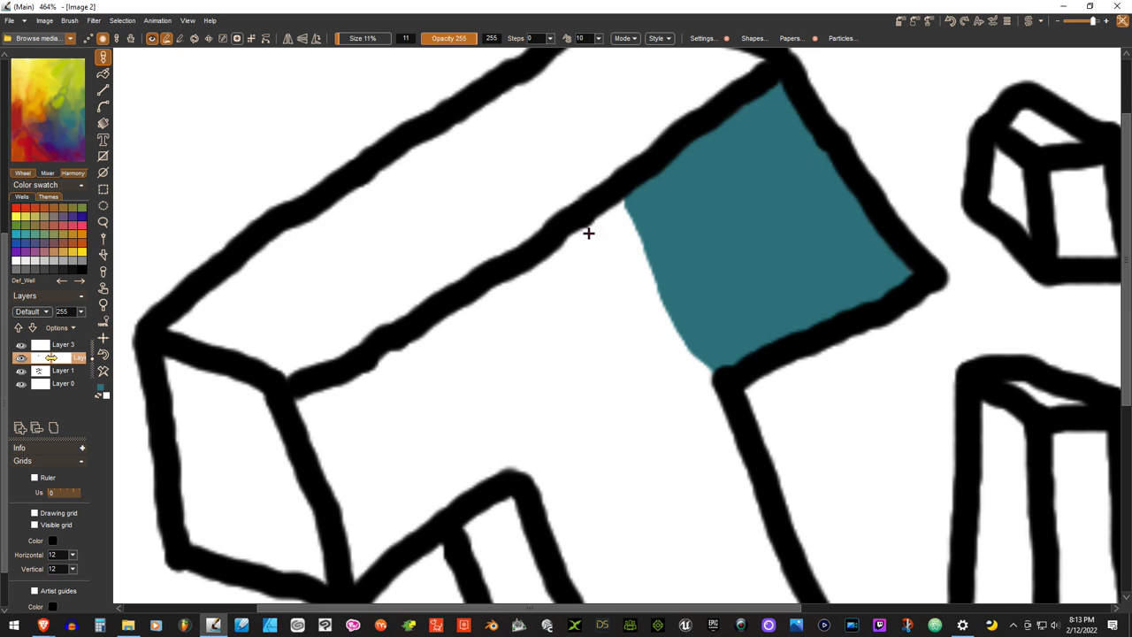
- Paint the rest of the T crossbar's front face dark teal, edging along the outlines before filling the middle
mouse_move(631, 206)
mouse_down()
mouse_move(358, 382)
mouse_move(384, 372)
mouse_move(298, 400)
mouse_move(336, 455)
mouse_move(313, 429)
mouse_move(357, 522)
mouse_move(353, 508)
mouse_move(358, 572)
mouse_move(434, 503)
mouse_move(543, 454)
mouse_up()
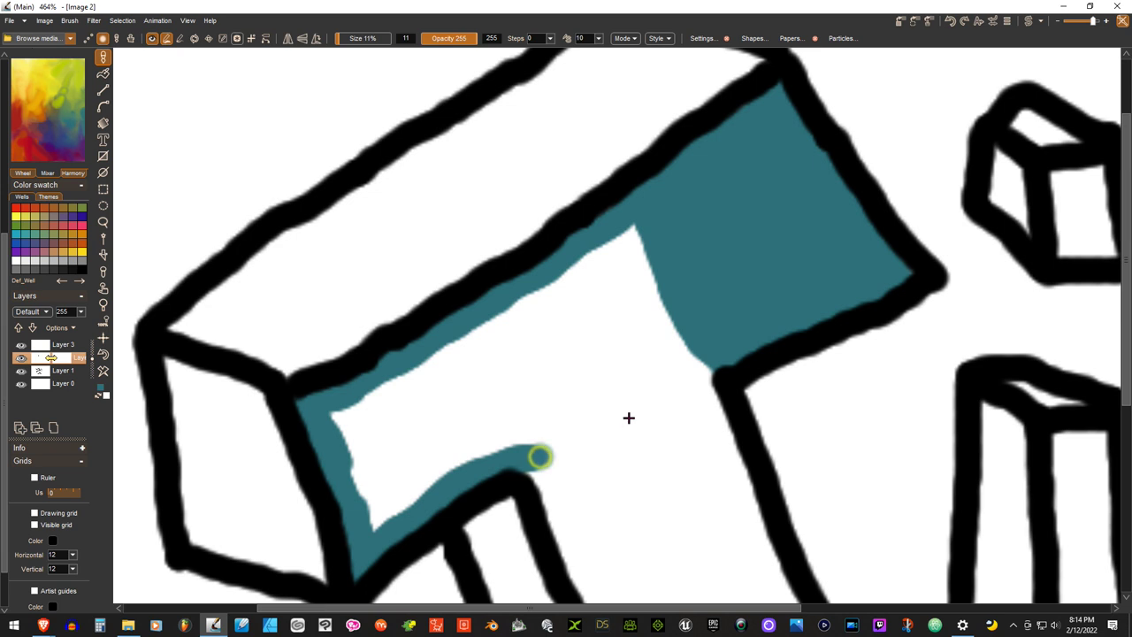
mouse_move(710, 362)
mouse_down()
mouse_move(684, 389)
mouse_move(541, 453)
mouse_move(616, 375)
mouse_move(685, 347)
mouse_move(558, 429)
mouse_move(635, 354)
mouse_move(627, 336)
mouse_move(554, 397)
mouse_move(669, 298)
mouse_move(650, 301)
mouse_move(625, 241)
mouse_move(654, 289)
mouse_move(628, 250)
mouse_move(576, 297)
mouse_move(608, 245)
mouse_move(486, 345)
mouse_move(476, 333)
mouse_move(361, 399)
mouse_move(411, 379)
mouse_move(352, 412)
mouse_move(352, 434)
mouse_move(354, 422)
mouse_move(335, 416)
mouse_move(355, 447)
mouse_move(328, 419)
mouse_move(364, 484)
mouse_move(367, 456)
mouse_move(448, 461)
mouse_move(375, 470)
mouse_move(368, 454)
mouse_move(380, 487)
mouse_move(373, 514)
mouse_move(554, 384)
mouse_move(612, 292)
mouse_move(632, 297)
mouse_move(561, 357)
mouse_move(611, 292)
mouse_move(482, 365)
mouse_move(603, 300)
mouse_move(530, 425)
mouse_move(534, 346)
mouse_move(491, 395)
mouse_move(515, 435)
mouse_up()
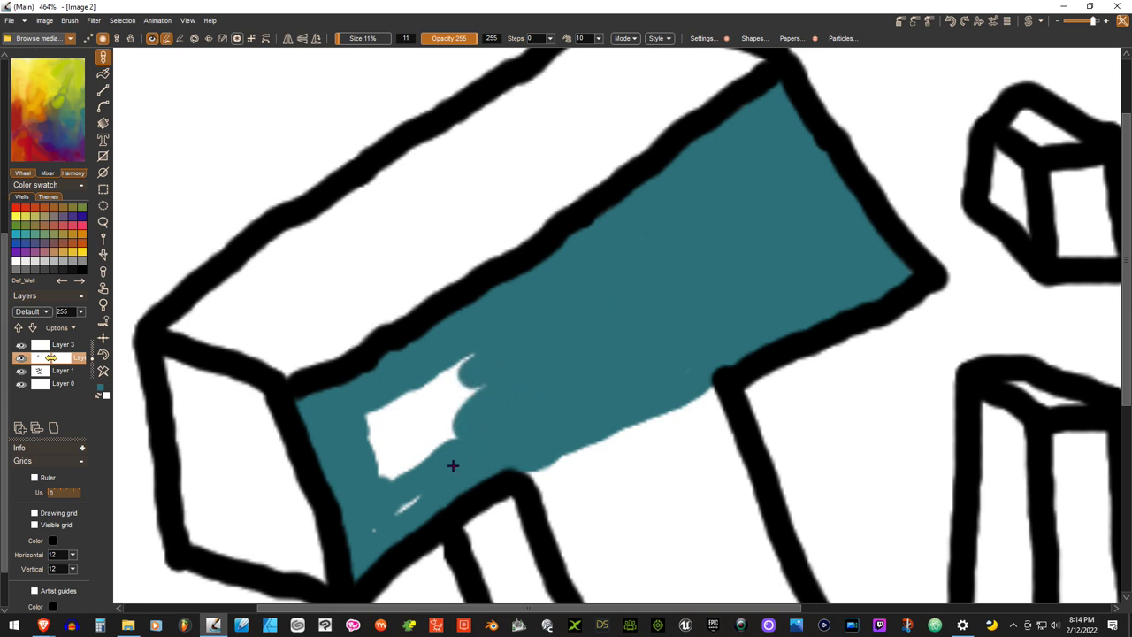
mouse_move(371, 523)
mouse_down()
mouse_move(430, 468)
mouse_move(469, 389)
mouse_move(409, 432)
mouse_move(422, 463)
mouse_move(386, 437)
mouse_up()
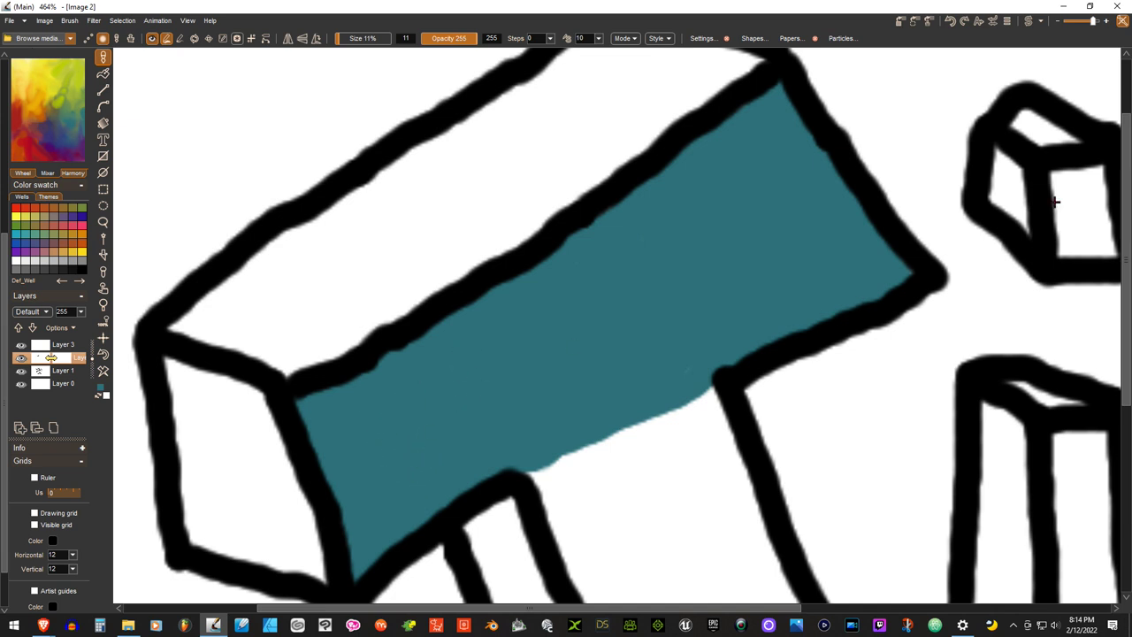
- Fill the front face of the T's stem with the same dark teal, edges first and then the center
scroll(1127, 265, down, 5)
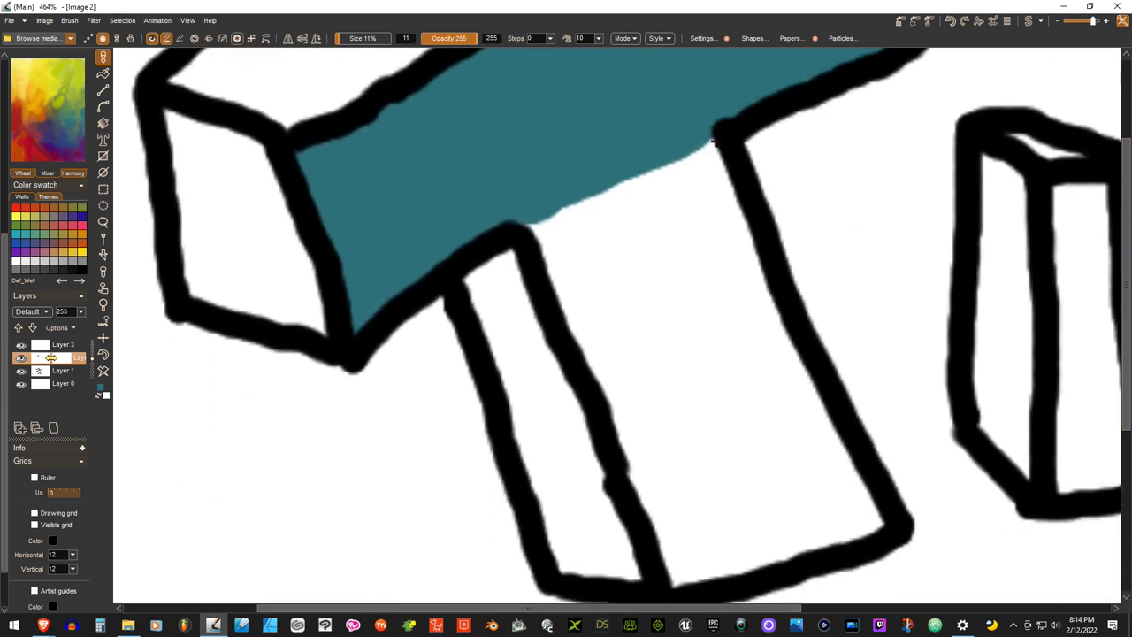
mouse_move(708, 152)
mouse_down()
mouse_move(787, 344)
mouse_move(778, 338)
mouse_move(879, 522)
mouse_move(745, 562)
mouse_move(737, 548)
mouse_move(717, 570)
mouse_move(679, 580)
mouse_move(573, 292)
mouse_move(571, 316)
mouse_move(530, 223)
mouse_move(671, 153)
mouse_move(685, 158)
mouse_move(674, 160)
mouse_move(685, 126)
mouse_move(762, 325)
mouse_move(765, 299)
mouse_move(768, 351)
mouse_move(798, 410)
mouse_move(814, 416)
mouse_move(813, 443)
mouse_move(850, 505)
mouse_move(724, 547)
mouse_move(742, 528)
mouse_move(701, 550)
mouse_move(761, 516)
mouse_move(829, 503)
mouse_move(765, 403)
mouse_move(749, 337)
mouse_up()
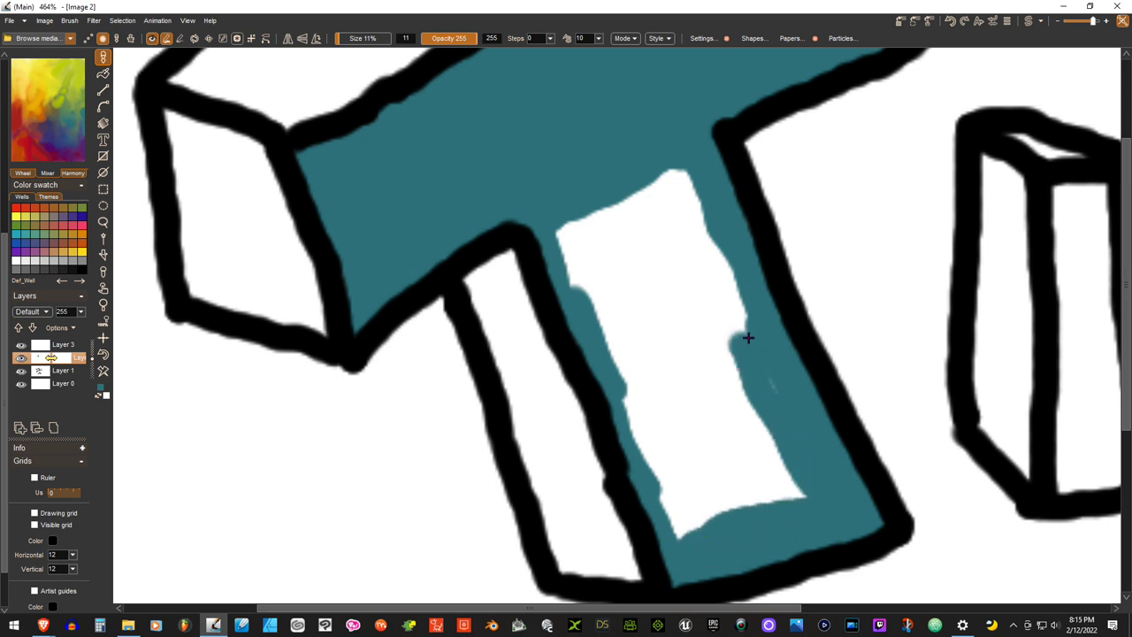
mouse_move(773, 392)
mouse_down()
mouse_move(678, 174)
mouse_move(653, 178)
mouse_move(612, 212)
mouse_move(634, 208)
mouse_move(604, 222)
mouse_move(569, 221)
mouse_move(584, 223)
mouse_move(572, 236)
mouse_move(560, 227)
mouse_move(570, 274)
mouse_move(580, 283)
mouse_move(608, 237)
mouse_move(673, 185)
mouse_up()
mouse_move(576, 246)
mouse_down()
mouse_move(652, 209)
mouse_move(703, 269)
mouse_move(796, 492)
mouse_move(681, 531)
mouse_move(623, 367)
mouse_up()
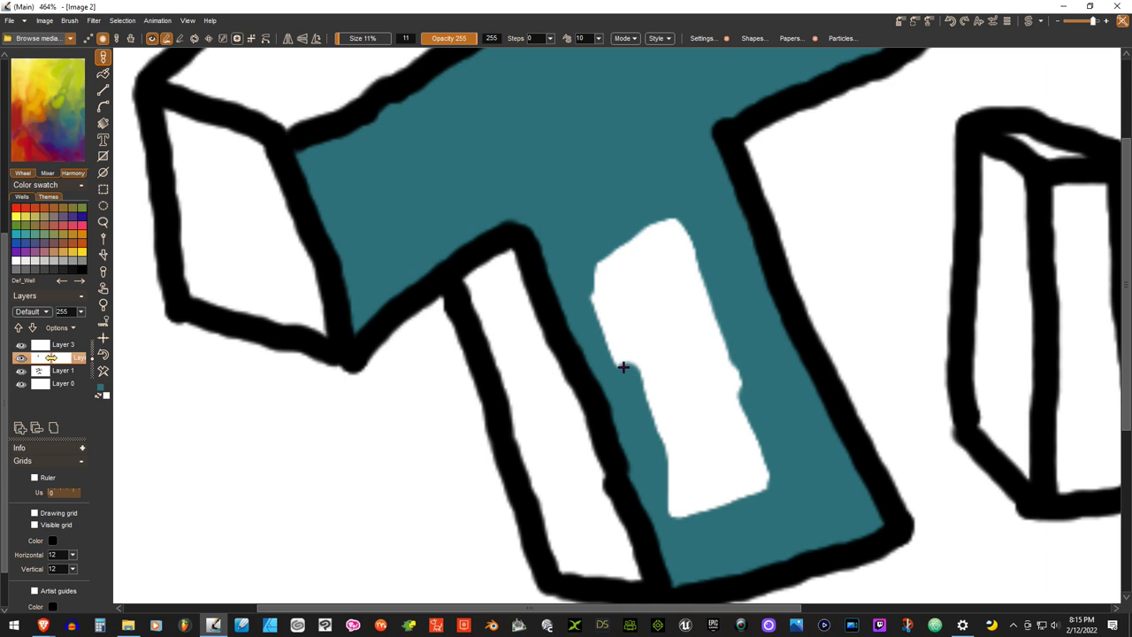
mouse_move(600, 267)
mouse_down()
mouse_move(602, 306)
mouse_move(625, 361)
mouse_move(614, 269)
mouse_move(633, 230)
mouse_move(665, 218)
mouse_move(698, 260)
mouse_move(741, 377)
mouse_move(753, 478)
mouse_move(760, 451)
mouse_move(762, 469)
mouse_move(741, 494)
mouse_move(697, 506)
mouse_move(681, 496)
mouse_move(685, 517)
mouse_move(667, 499)
mouse_move(637, 354)
mouse_up()
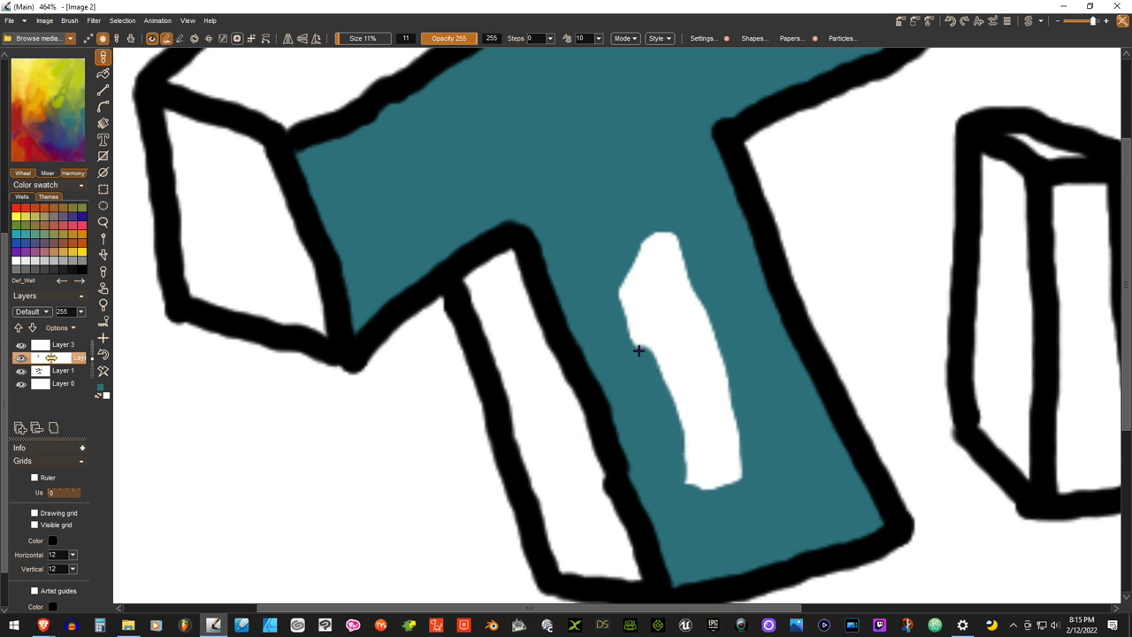
mouse_move(642, 240)
mouse_down()
mouse_move(695, 261)
mouse_move(626, 253)
mouse_move(670, 302)
mouse_move(736, 429)
mouse_up()
mouse_move(753, 502)
mouse_down()
mouse_move(664, 303)
mouse_move(663, 359)
mouse_move(708, 504)
mouse_up()
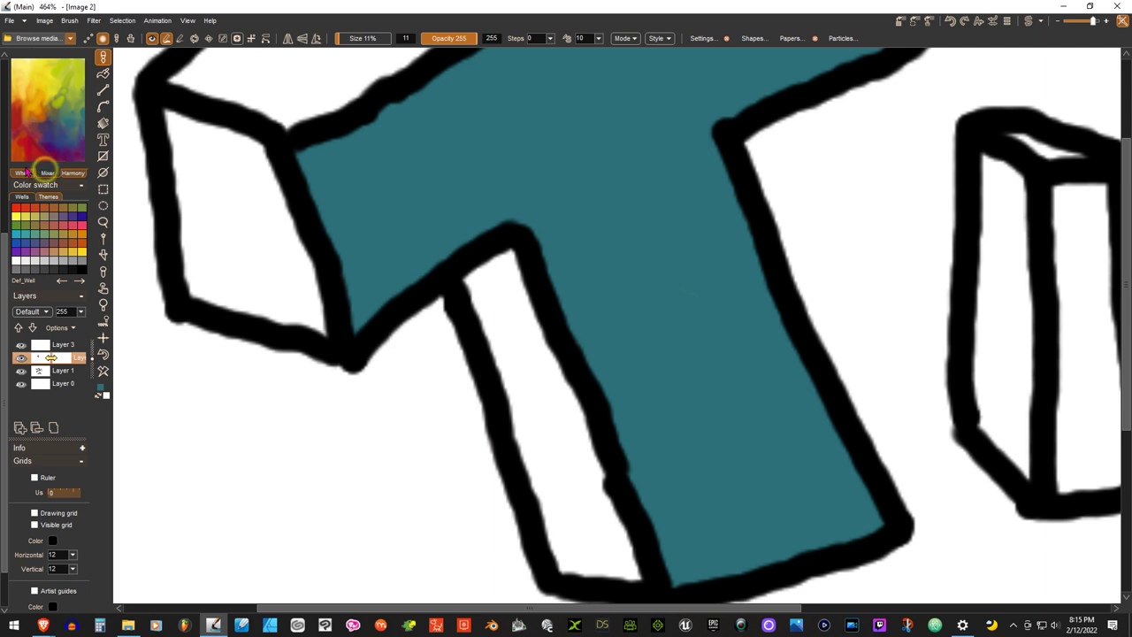
- Choose a very dark slate teal and fill the left end face of the T's crossbar with it
click(46, 172)
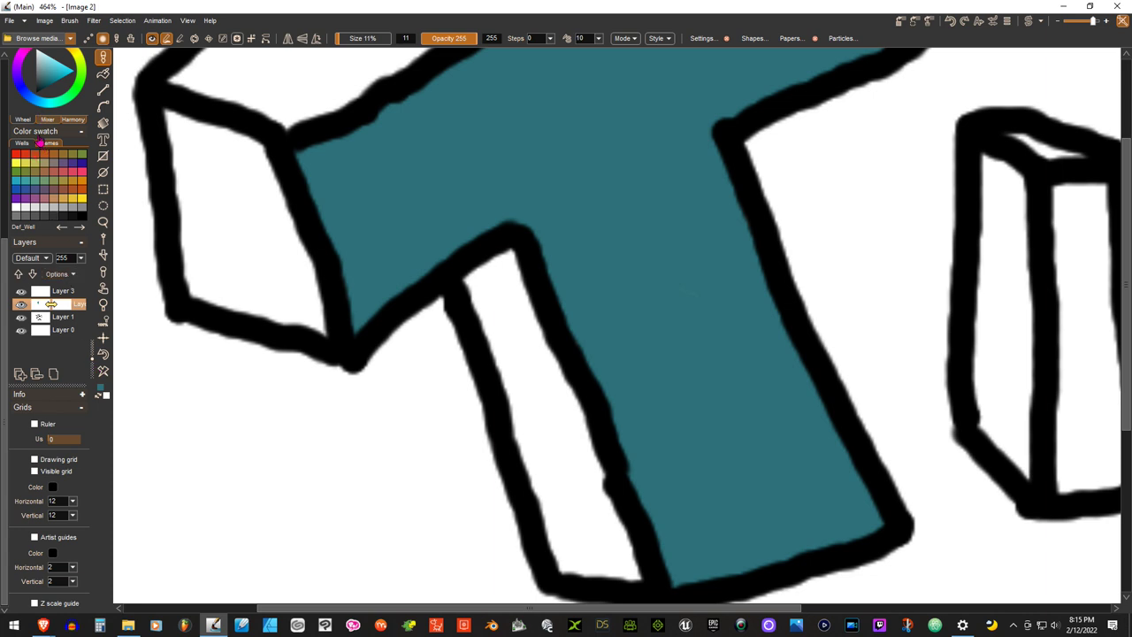
drag(3, 105, 3, 199)
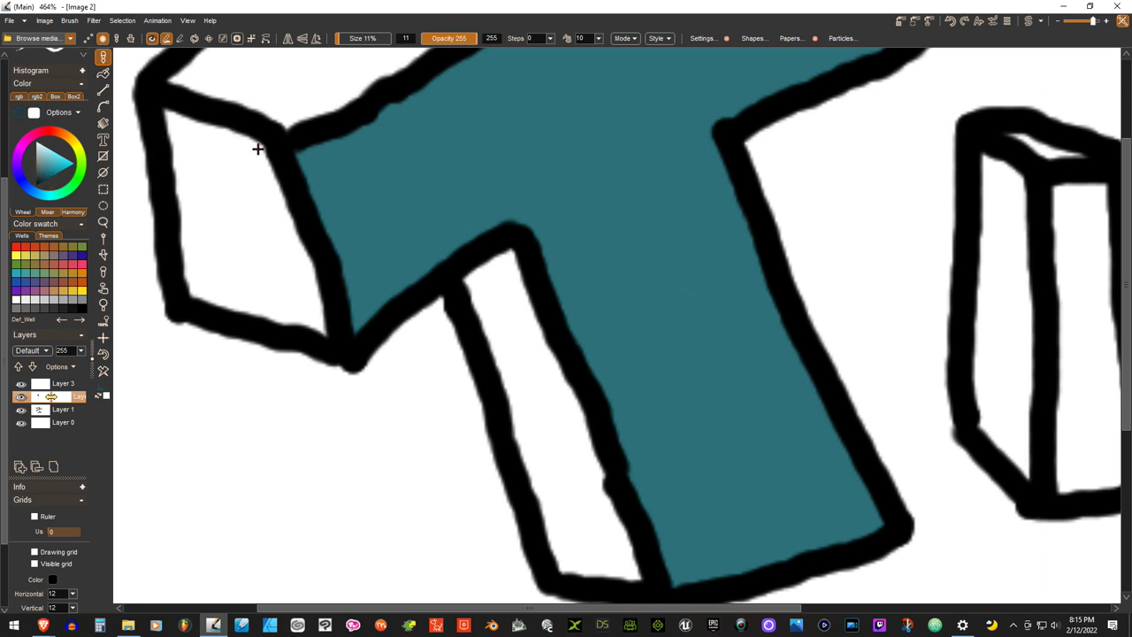
mouse_move(255, 147)
mouse_down()
mouse_move(319, 325)
mouse_move(198, 288)
mouse_move(175, 119)
mouse_move(245, 146)
mouse_move(283, 281)
mouse_move(234, 152)
mouse_move(253, 222)
mouse_move(188, 137)
mouse_up()
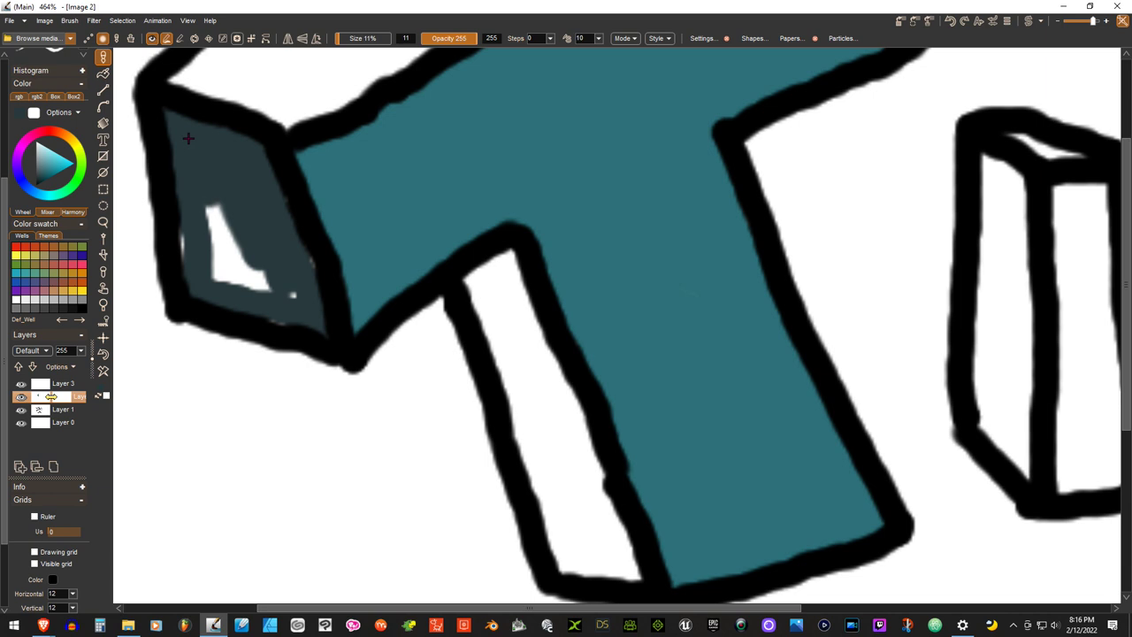
mouse_move(182, 232)
mouse_down()
mouse_move(202, 276)
mouse_move(298, 305)
mouse_move(271, 313)
mouse_move(284, 314)
mouse_move(294, 242)
mouse_move(266, 284)
mouse_move(210, 190)
mouse_move(215, 233)
mouse_move(240, 262)
mouse_move(203, 245)
mouse_up()
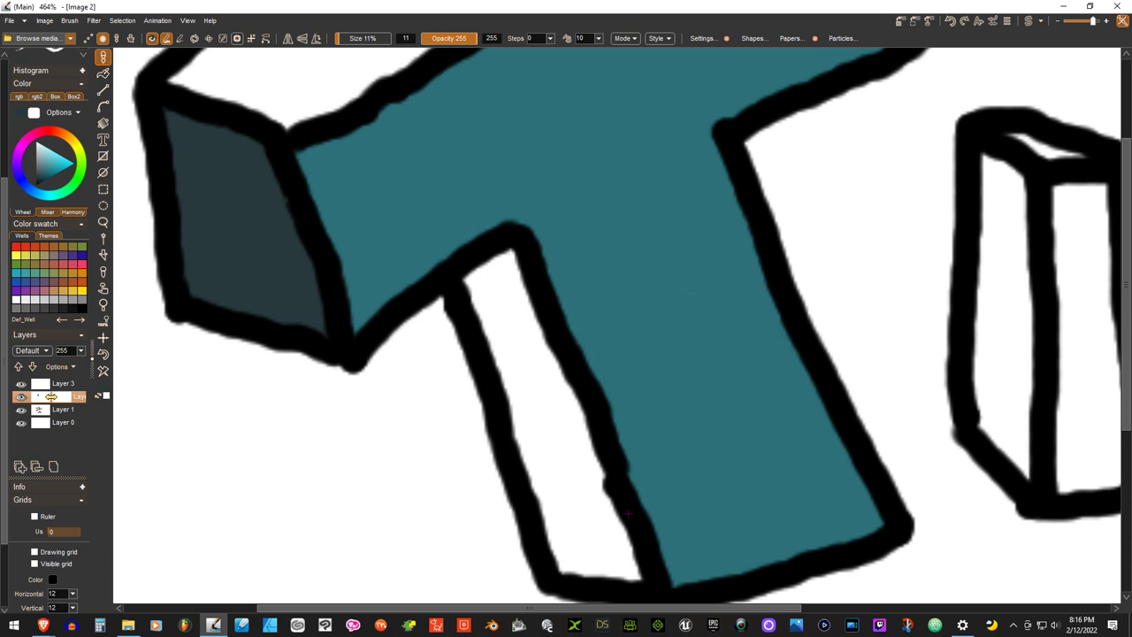
- Paint the shaded left side face of the T's stem in the very dark slate teal
mouse_move(624, 568)
mouse_down()
mouse_move(569, 566)
mouse_move(558, 543)
mouse_move(487, 326)
mouse_move(495, 321)
mouse_move(467, 279)
mouse_move(503, 256)
mouse_move(520, 306)
mouse_up()
mouse_move(569, 416)
mouse_down()
mouse_move(585, 449)
mouse_move(573, 406)
mouse_move(627, 559)
mouse_move(572, 467)
mouse_move(601, 531)
mouse_move(585, 541)
mouse_move(565, 515)
mouse_move(587, 537)
mouse_move(575, 537)
mouse_move(516, 369)
mouse_move(521, 345)
mouse_move(534, 347)
mouse_move(532, 379)
mouse_move(514, 351)
mouse_move(539, 388)
mouse_move(501, 310)
mouse_up()
key(ctrl+z)
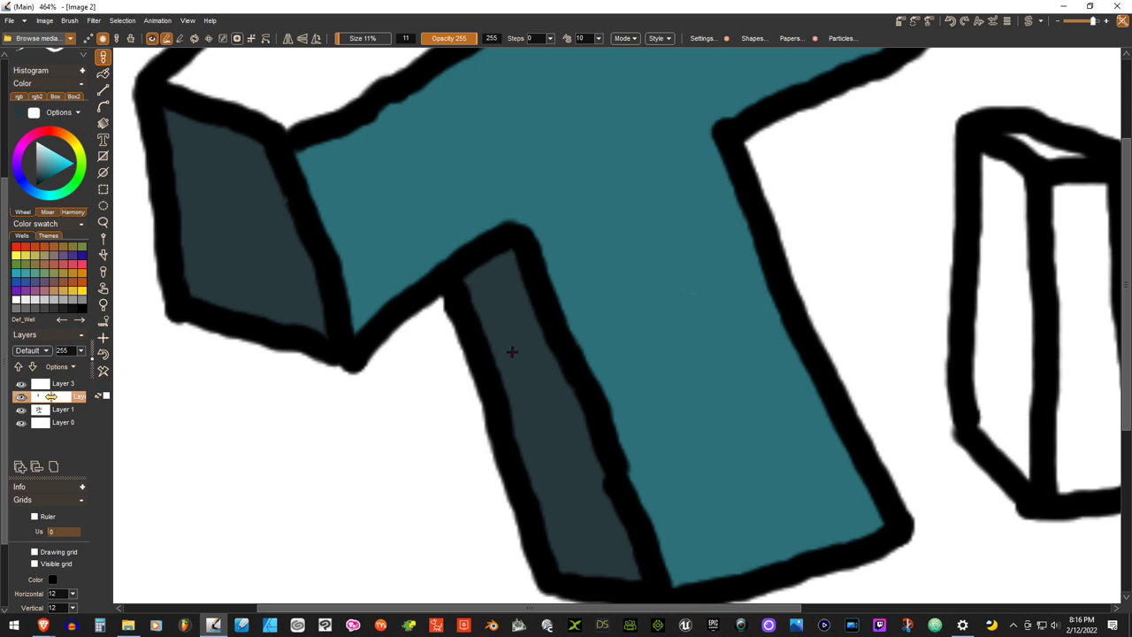
- Choose a brighter teal and fill the top face of the T's crossbar with it
scroll(571, 354, down, 1)
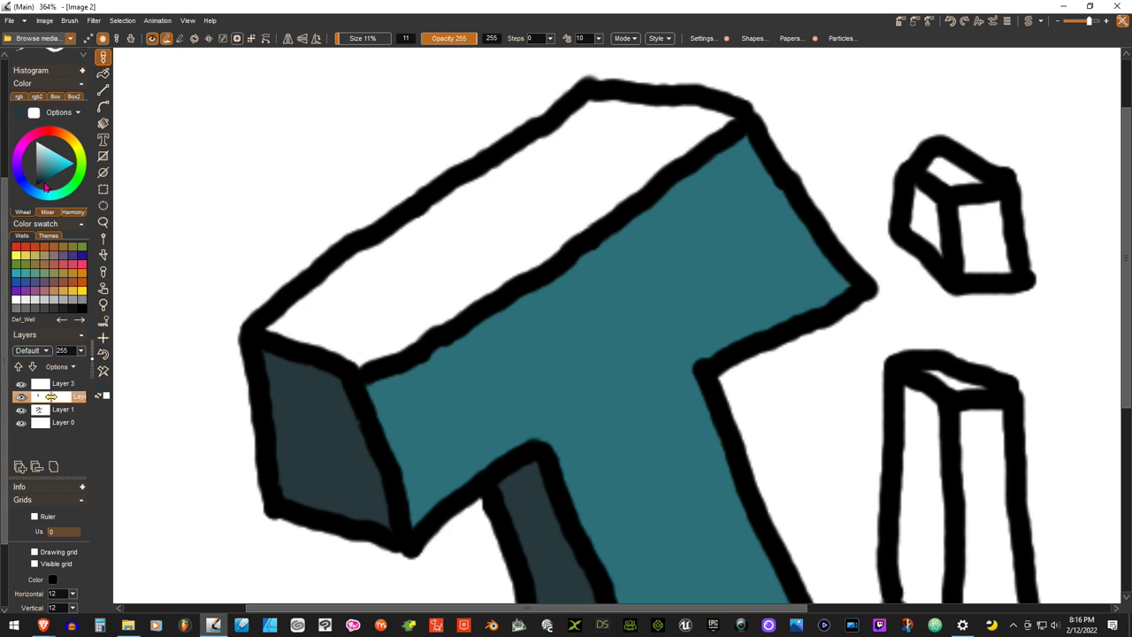
drag(51, 171, 53, 163)
drag(54, 162, 60, 169)
drag(61, 152, 60, 161)
mouse_move(707, 117)
mouse_down()
mouse_move(663, 108)
mouse_move(712, 114)
mouse_move(594, 101)
mouse_move(720, 123)
mouse_move(521, 249)
mouse_up()
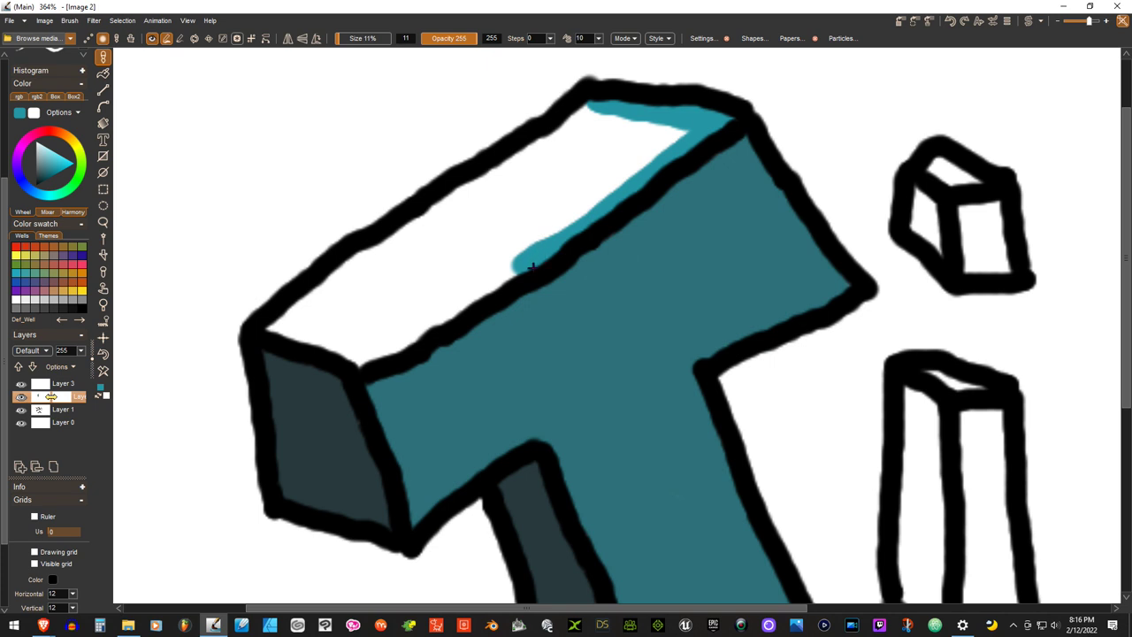
mouse_move(516, 267)
mouse_down()
mouse_move(377, 357)
mouse_move(383, 347)
mouse_move(353, 362)
mouse_move(358, 346)
mouse_move(350, 355)
mouse_move(340, 351)
mouse_move(359, 351)
mouse_move(278, 327)
mouse_move(437, 203)
mouse_up()
drag(590, 105, 430, 211)
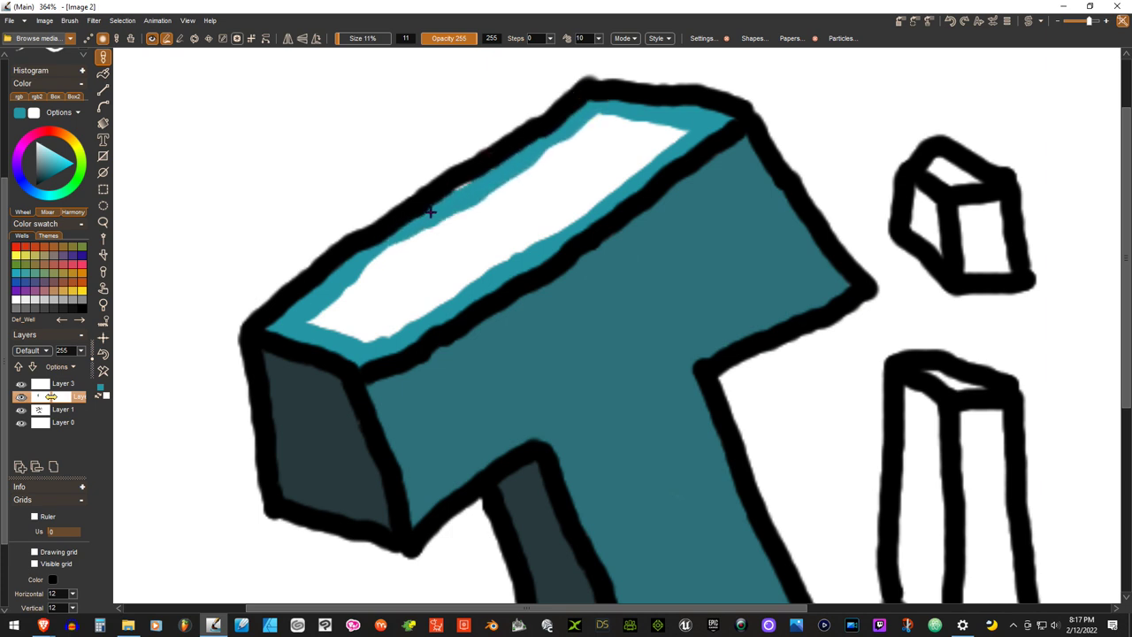
mouse_move(566, 128)
mouse_down()
mouse_move(607, 119)
mouse_move(679, 132)
mouse_move(656, 143)
mouse_move(610, 131)
mouse_move(621, 151)
mouse_move(607, 143)
mouse_move(652, 151)
mouse_move(641, 164)
mouse_move(664, 147)
mouse_move(547, 205)
mouse_move(580, 131)
mouse_move(591, 166)
mouse_move(616, 177)
mouse_move(596, 184)
mouse_move(590, 143)
mouse_move(591, 161)
mouse_move(549, 160)
mouse_move(387, 264)
mouse_move(398, 251)
mouse_move(386, 251)
mouse_move(349, 285)
mouse_move(332, 330)
mouse_move(313, 317)
mouse_move(367, 339)
mouse_move(470, 282)
mouse_move(584, 193)
mouse_move(573, 157)
mouse_move(562, 192)
mouse_move(593, 204)
mouse_move(533, 226)
mouse_move(535, 166)
mouse_move(480, 237)
mouse_move(524, 189)
mouse_move(485, 232)
mouse_move(504, 237)
mouse_move(441, 280)
mouse_move(488, 234)
mouse_move(458, 234)
mouse_move(448, 262)
mouse_move(432, 242)
mouse_move(410, 282)
mouse_move(378, 269)
mouse_move(350, 305)
mouse_move(367, 320)
mouse_move(416, 289)
mouse_up()
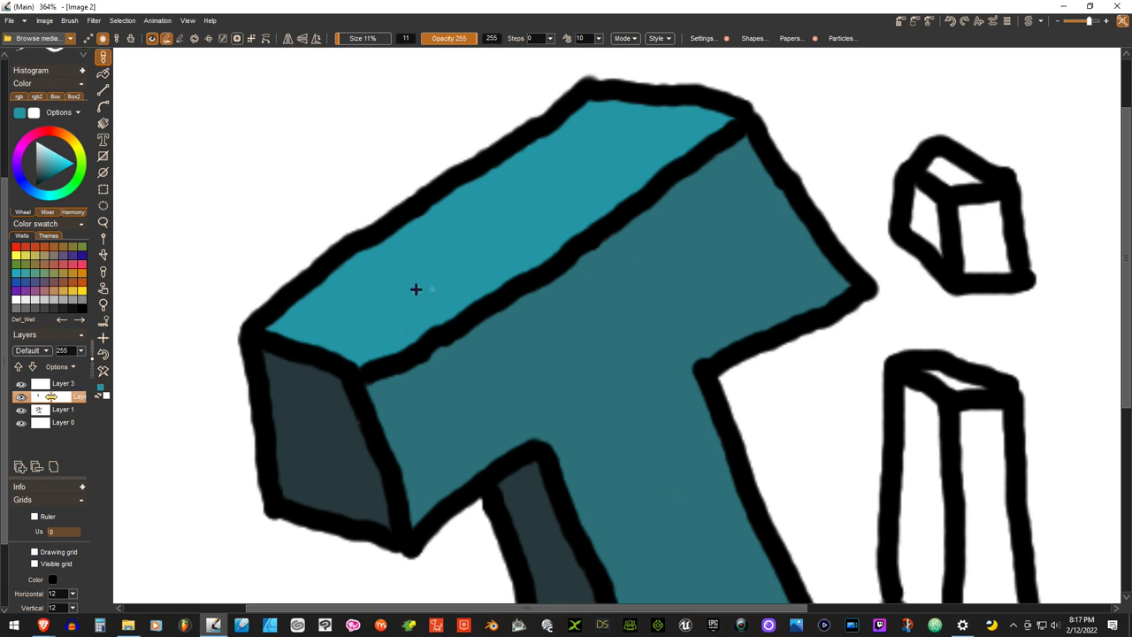
- Sample the dark teal from the T's front face as the current paint color
scroll(103, 345, down, 5)
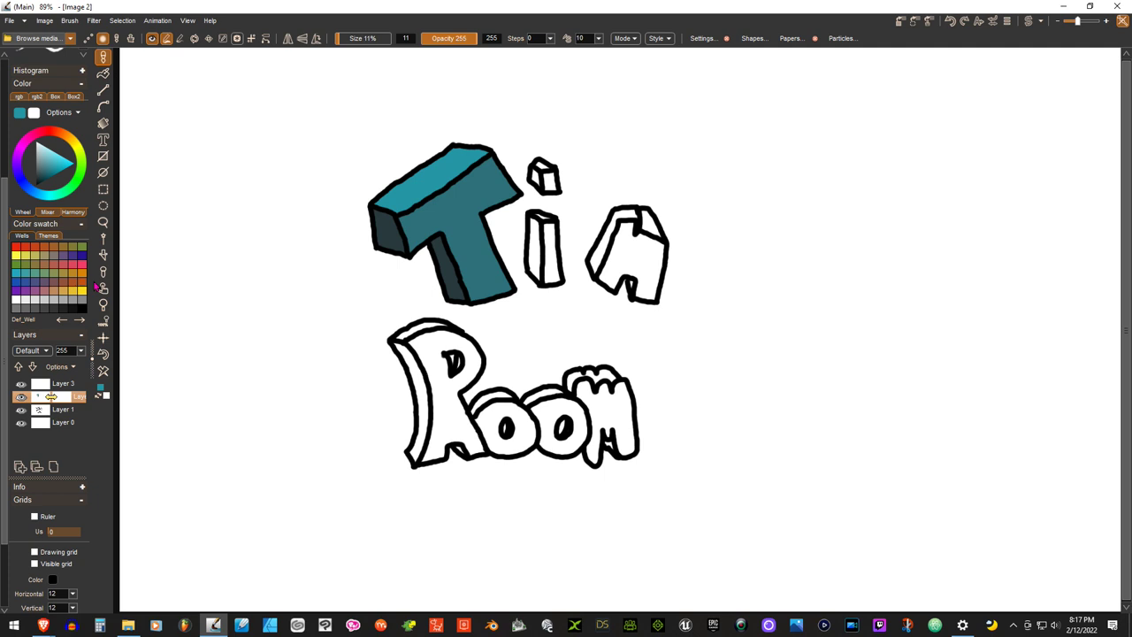
click(103, 273)
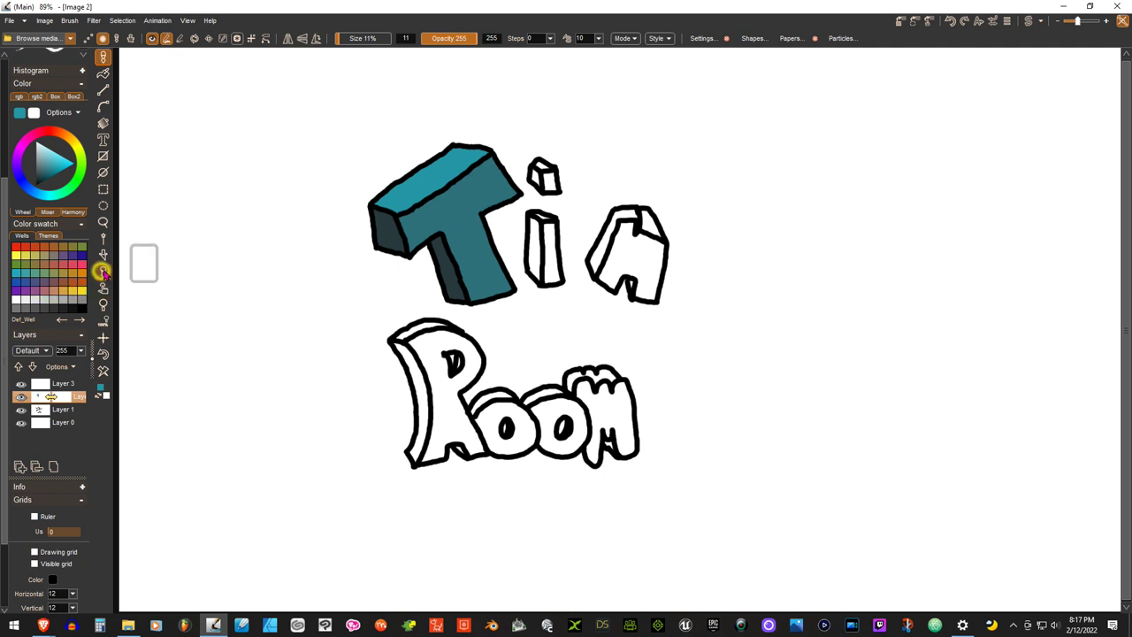
click(461, 216)
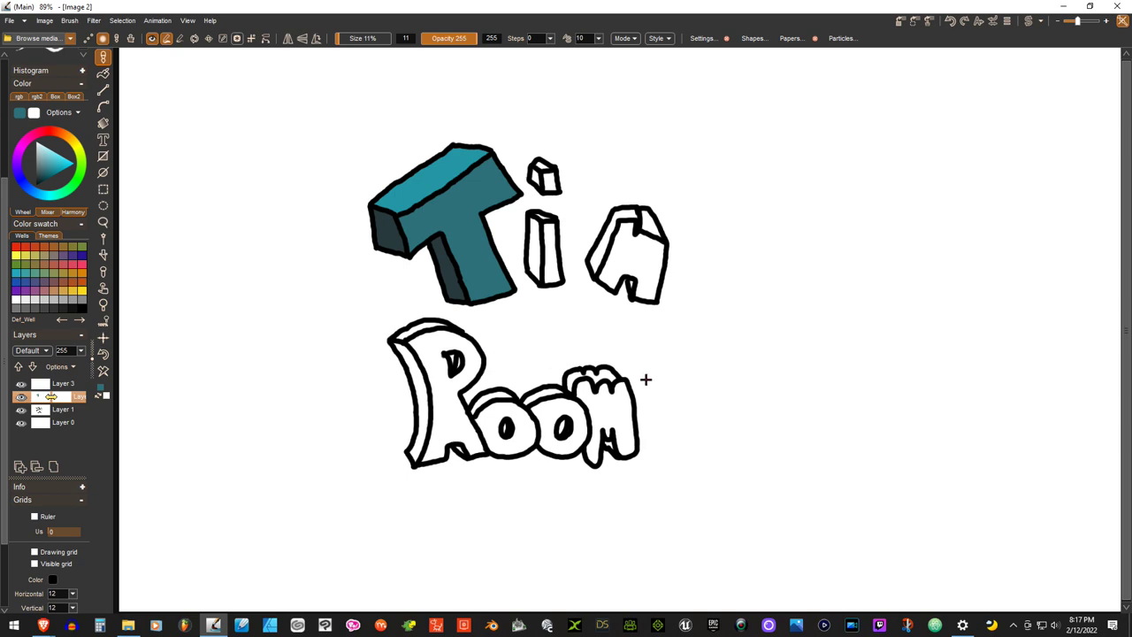
scroll(442, 298, up, 5)
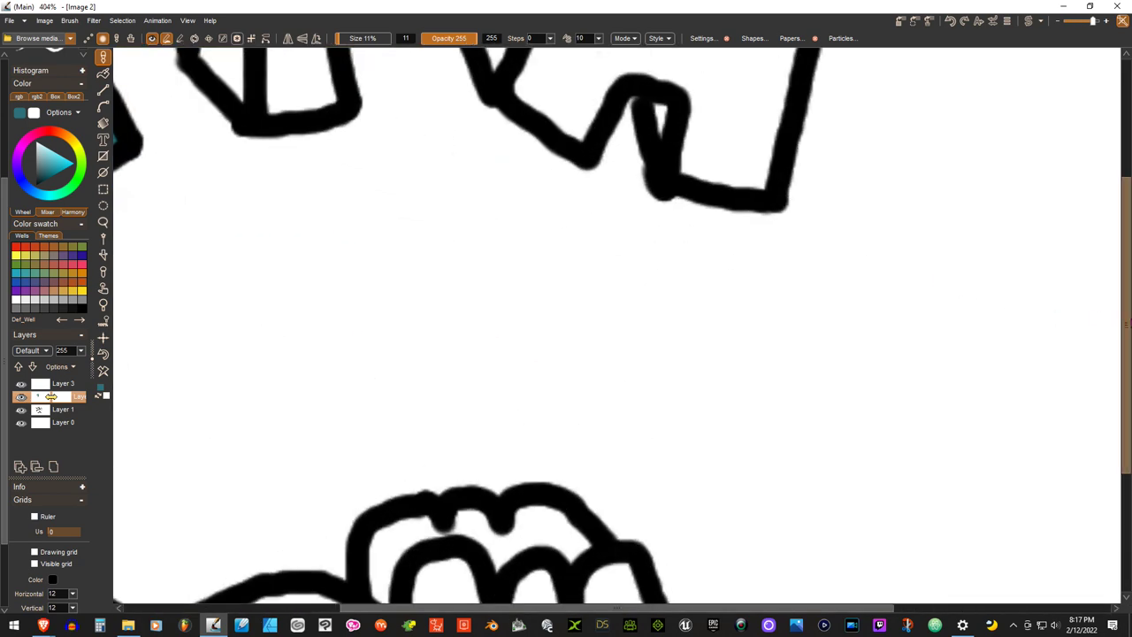
- Fill the front face of the i's stem with the dark teal used on the T's front
scroll(1123, 313, up, 5)
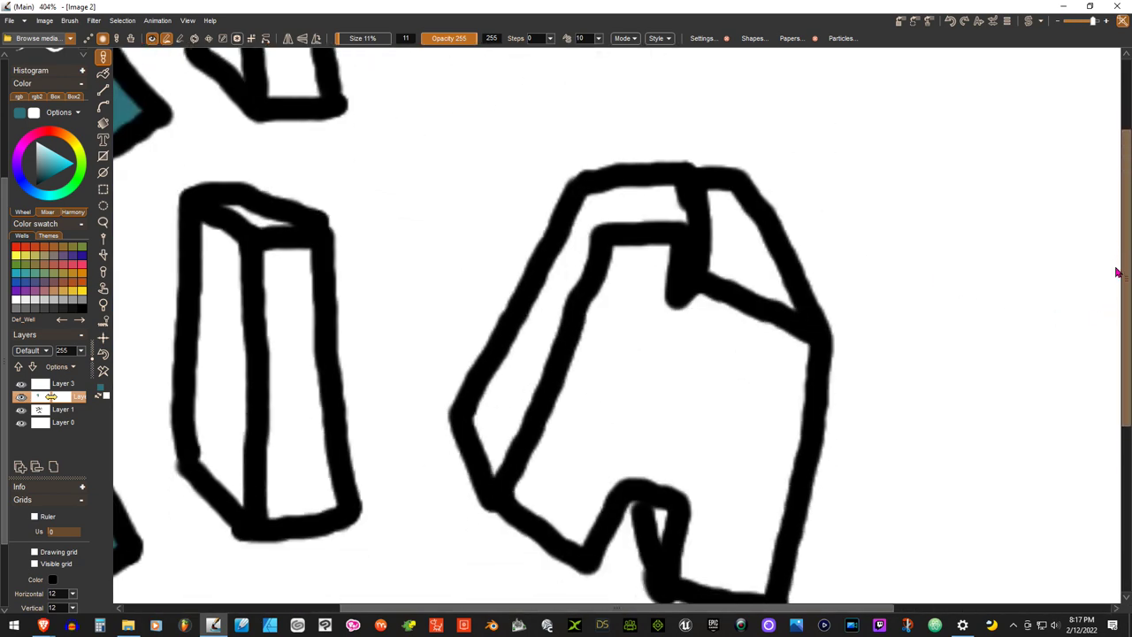
scroll(1117, 273, down, 5)
scroll(434, 336, up, 2)
click(103, 287)
drag(619, 266, 832, 566)
drag(577, 93, 603, 93)
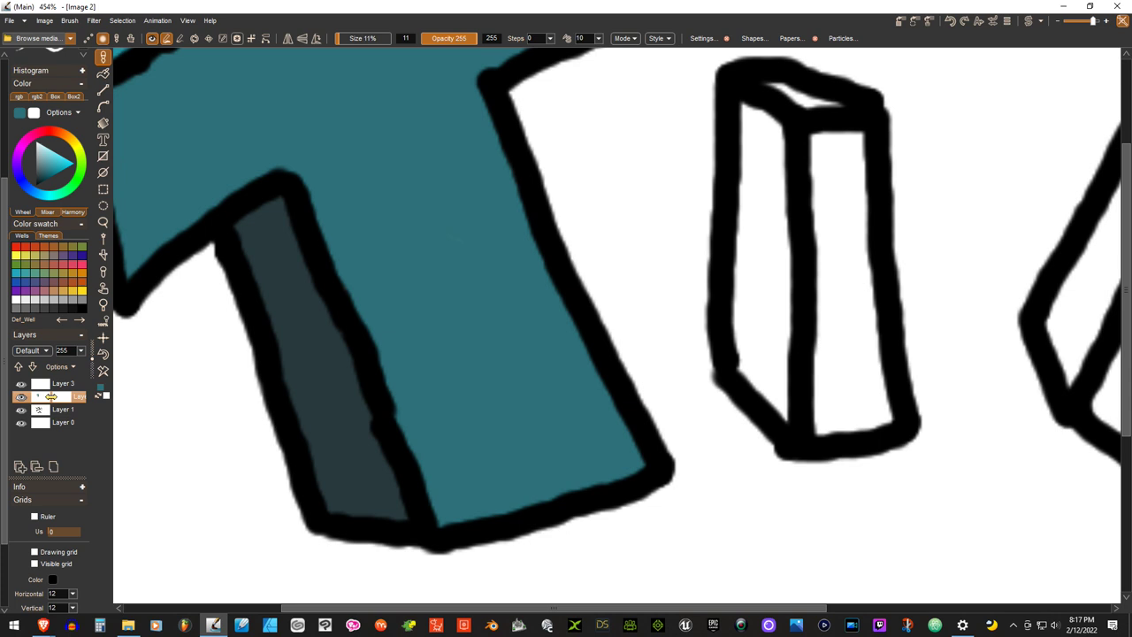
scroll(1128, 234, up, 4)
scroll(1126, 224, down, 2)
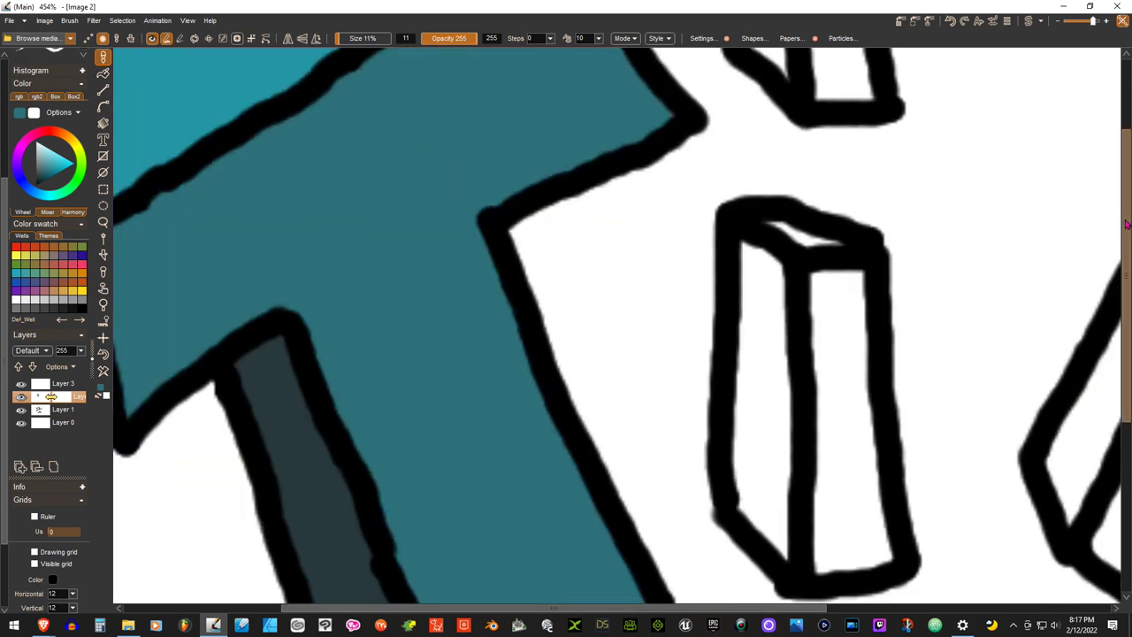
scroll(1126, 226, down, 1)
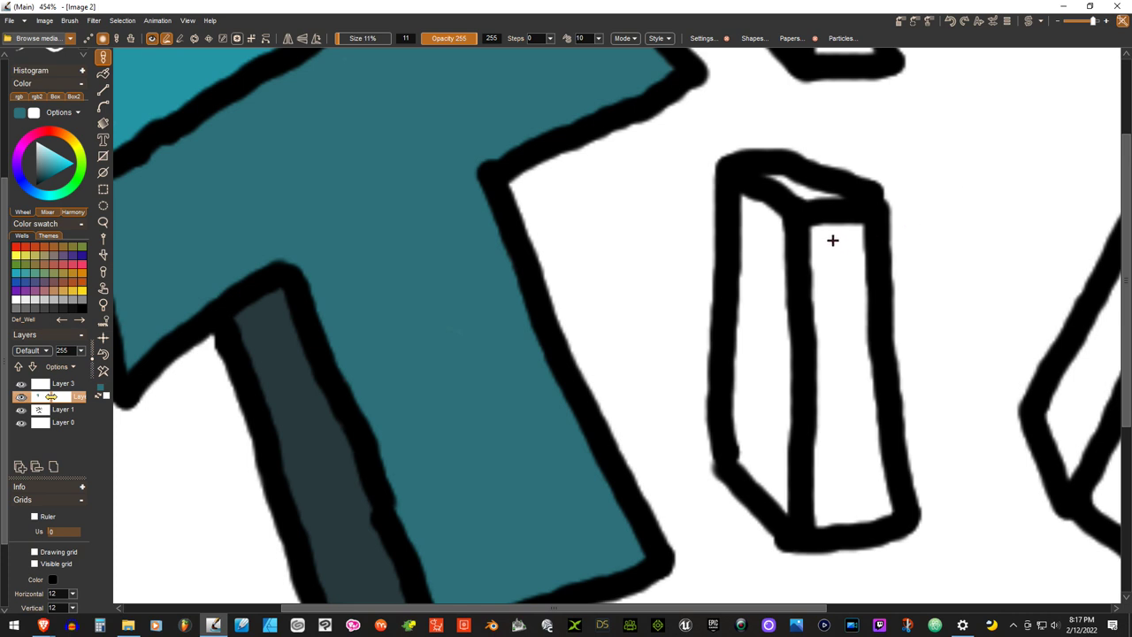
mouse_move(818, 231)
mouse_down()
mouse_move(839, 229)
mouse_move(826, 235)
mouse_move(841, 237)
mouse_move(852, 265)
mouse_move(871, 354)
mouse_move(874, 482)
mouse_move(860, 515)
mouse_move(822, 518)
mouse_move(831, 354)
mouse_up()
mouse_move(822, 458)
mouse_down()
mouse_move(829, 331)
mouse_move(816, 253)
mouse_move(821, 302)
mouse_move(831, 270)
mouse_move(835, 285)
mouse_move(843, 494)
mouse_up()
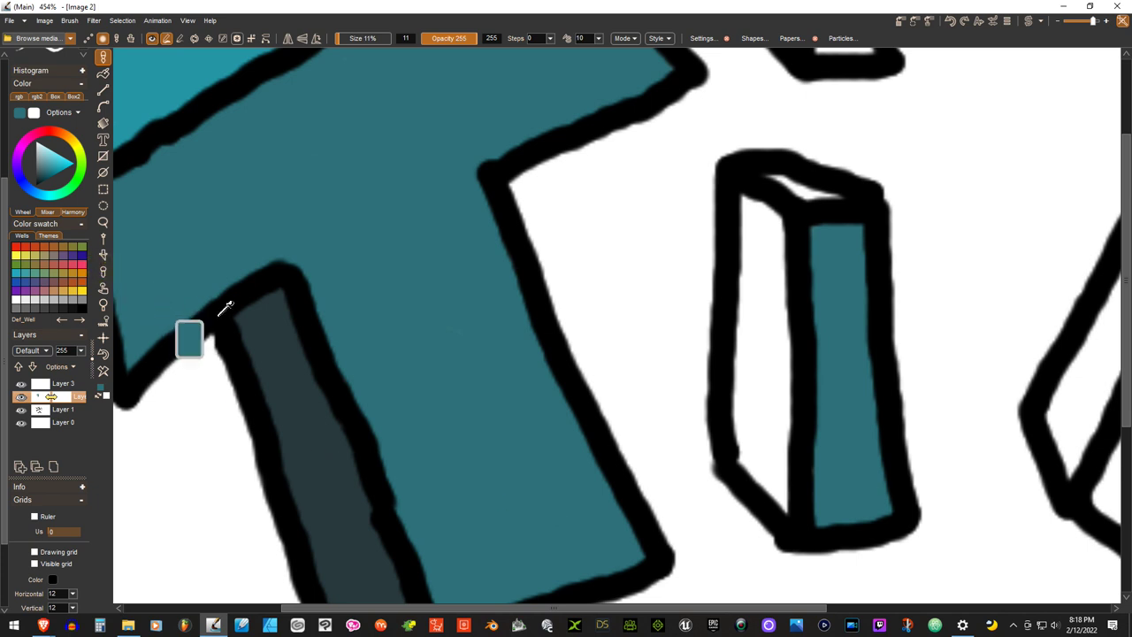
- Fill the i stem's left side face with the T's very dark slate teal and its top face with the T's brighter teal
alt+click(285, 376)
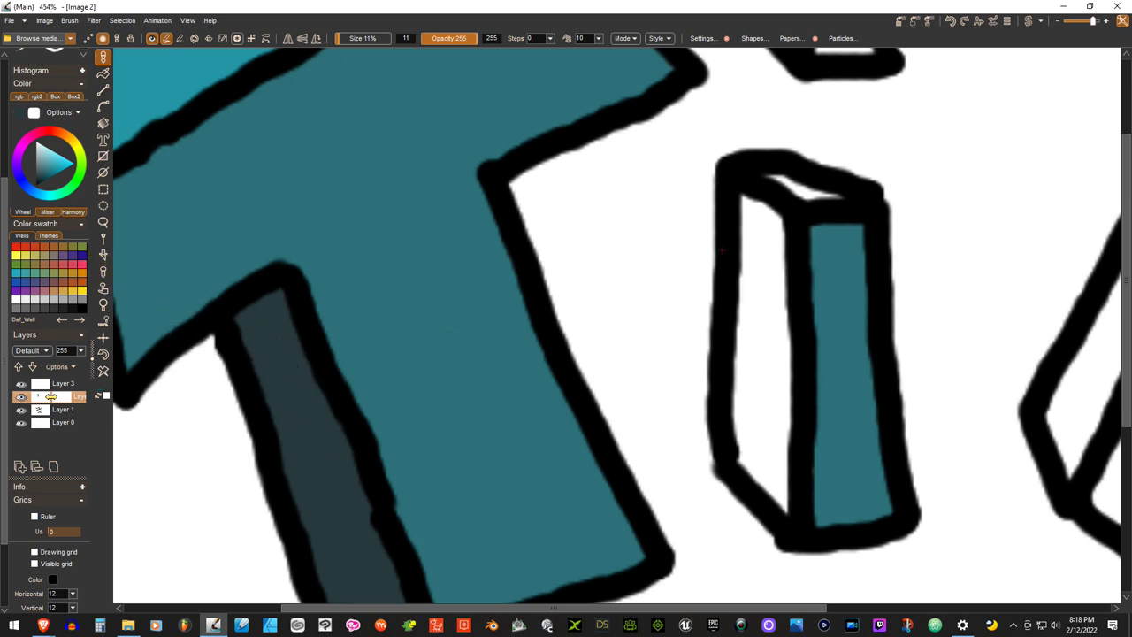
mouse_move(745, 203)
mouse_down()
mouse_move(773, 216)
mouse_move(783, 317)
mouse_move(783, 501)
mouse_move(739, 459)
mouse_move(748, 375)
mouse_up()
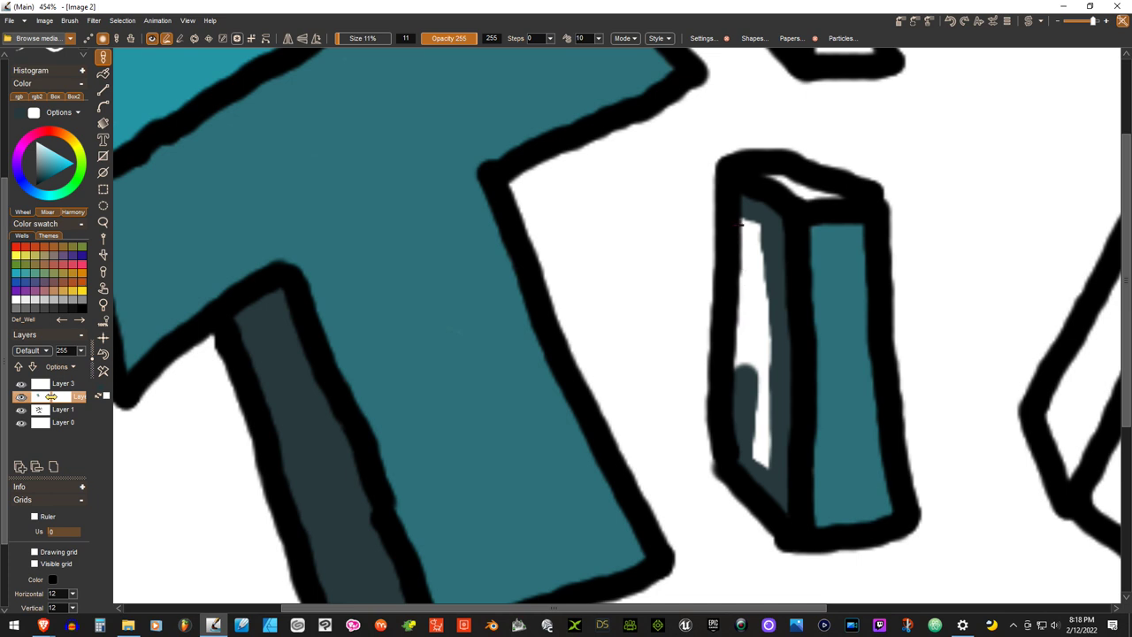
drag(749, 205, 756, 382)
mouse_move(756, 469)
mouse_down()
mouse_move(768, 443)
mouse_move(763, 243)
mouse_up()
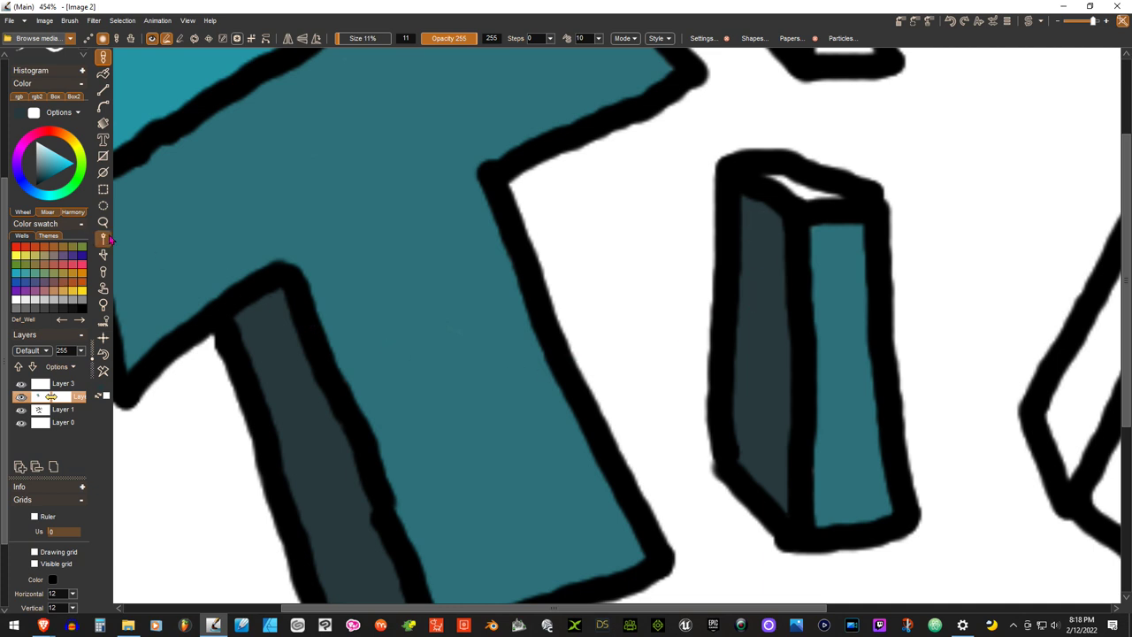
click(159, 78)
drag(777, 177, 809, 190)
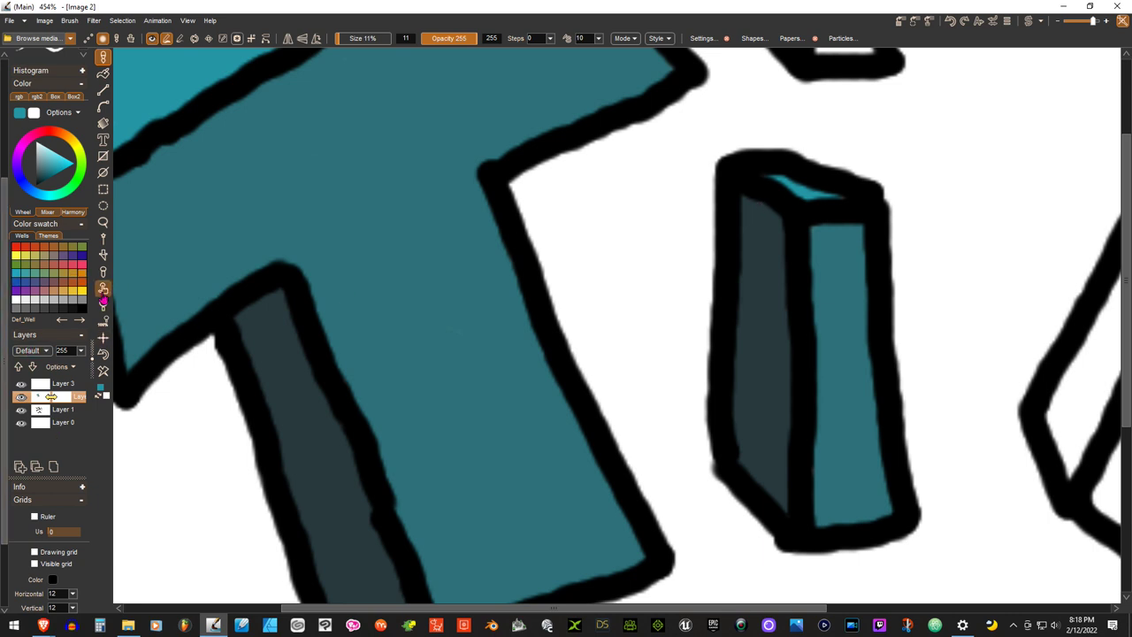
- Sample the dark teal from the i stem's front and fill the front face of the i's dot with it
scroll(610, 430, up, 3)
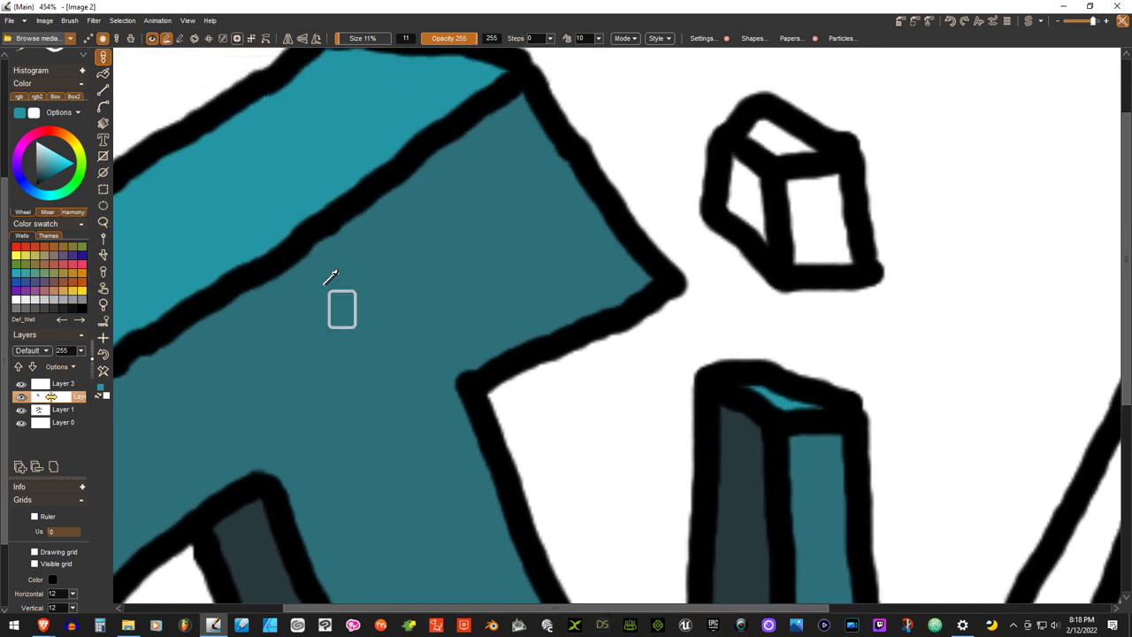
alt+click(794, 511)
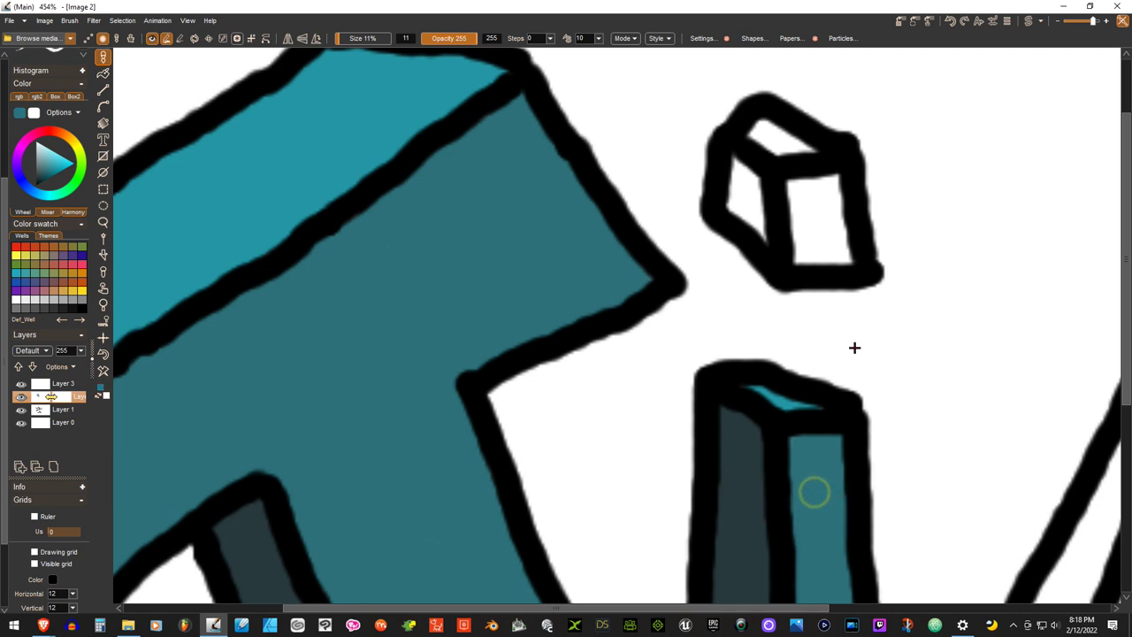
drag(821, 218, 826, 182)
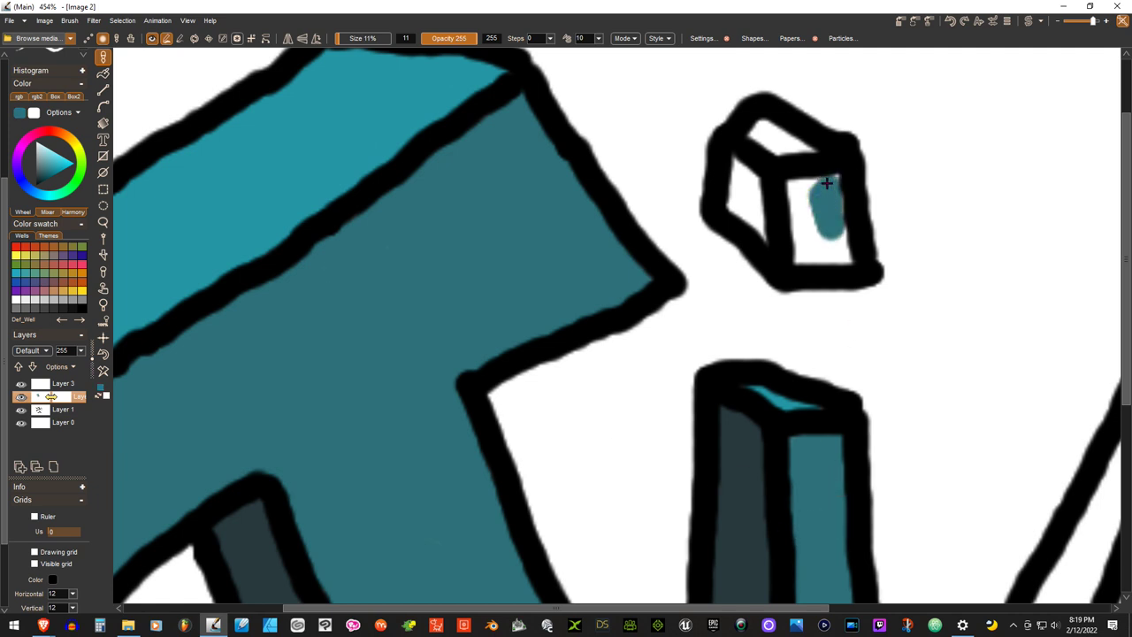
mouse_move(833, 180)
mouse_down()
mouse_move(796, 190)
mouse_move(799, 254)
mouse_move(815, 262)
mouse_move(852, 247)
mouse_move(836, 203)
mouse_move(811, 225)
mouse_up()
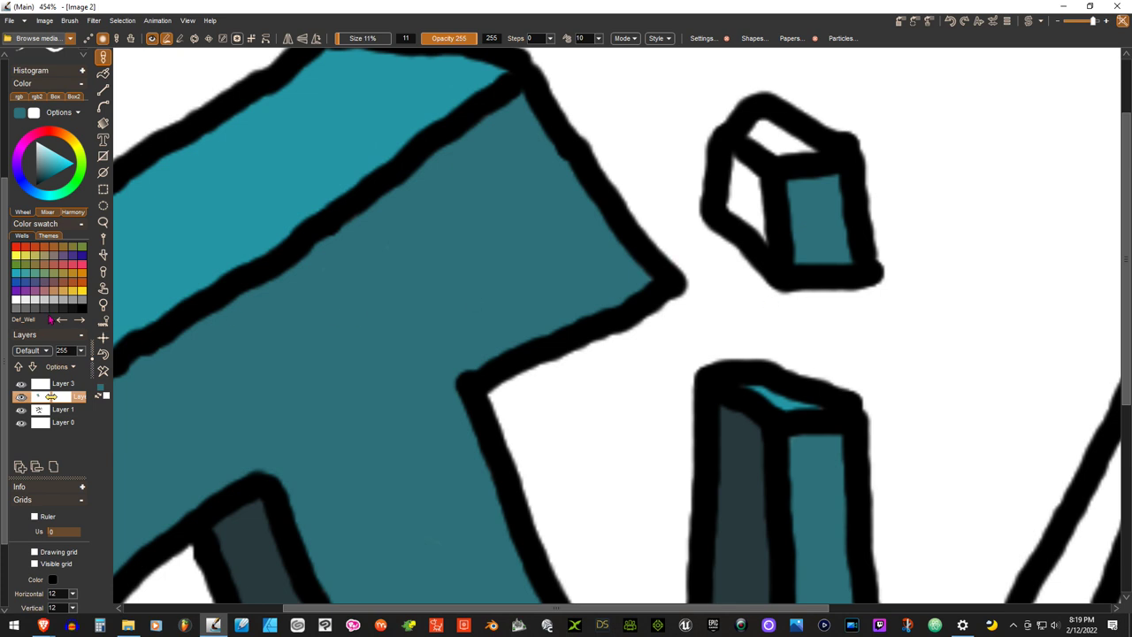
- Fill the i dot's left side face with the very dark slate teal and its top face with the brighter teal, both sampled from the stem
alt+click(750, 462)
mouse_move(734, 165)
mouse_down()
mouse_move(759, 231)
mouse_move(751, 171)
mouse_move(743, 178)
mouse_up()
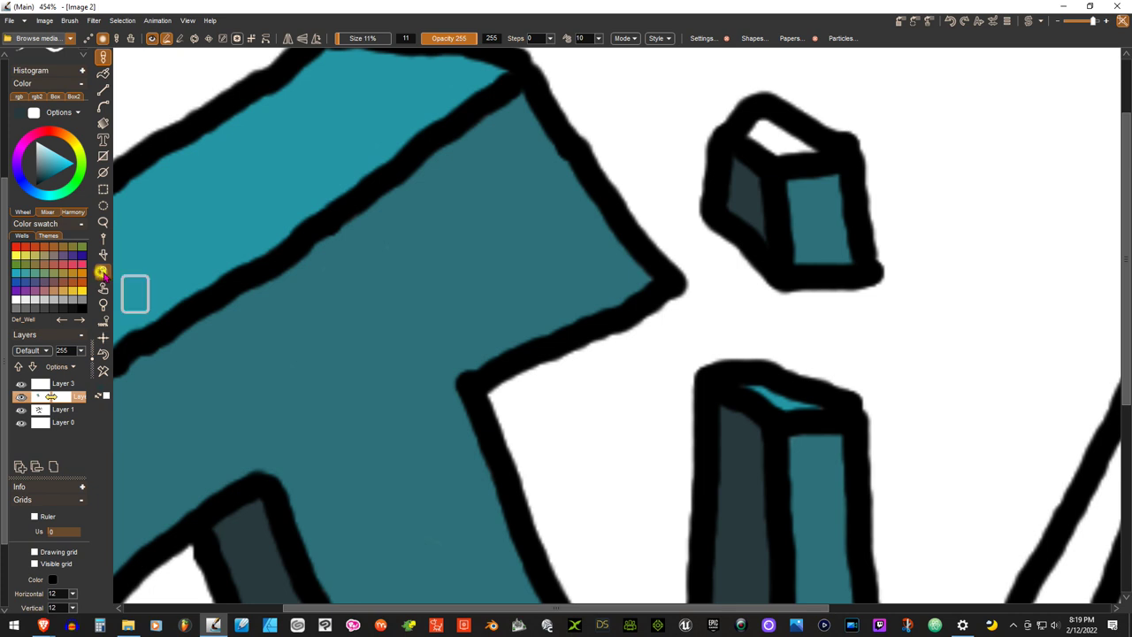
drag(790, 390, 783, 404)
mouse_move(767, 118)
mouse_down()
mouse_move(792, 147)
mouse_move(756, 127)
mouse_up()
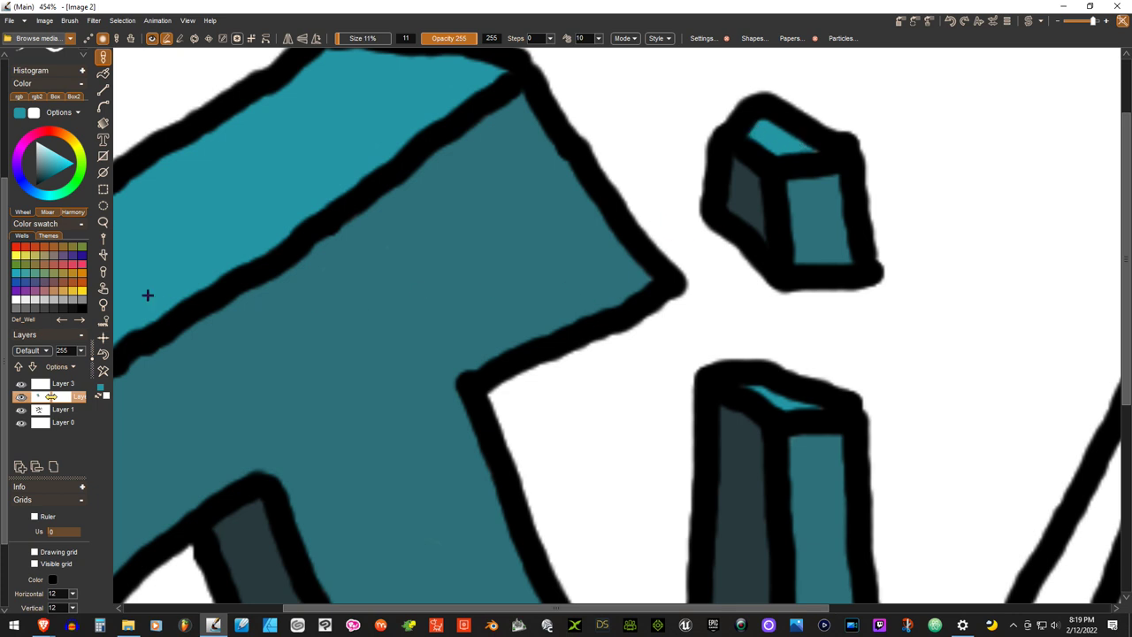
- Sample the dark teal from the i stem's front and fill the entire front face of the n with it
drag(619, 328, 541, 323)
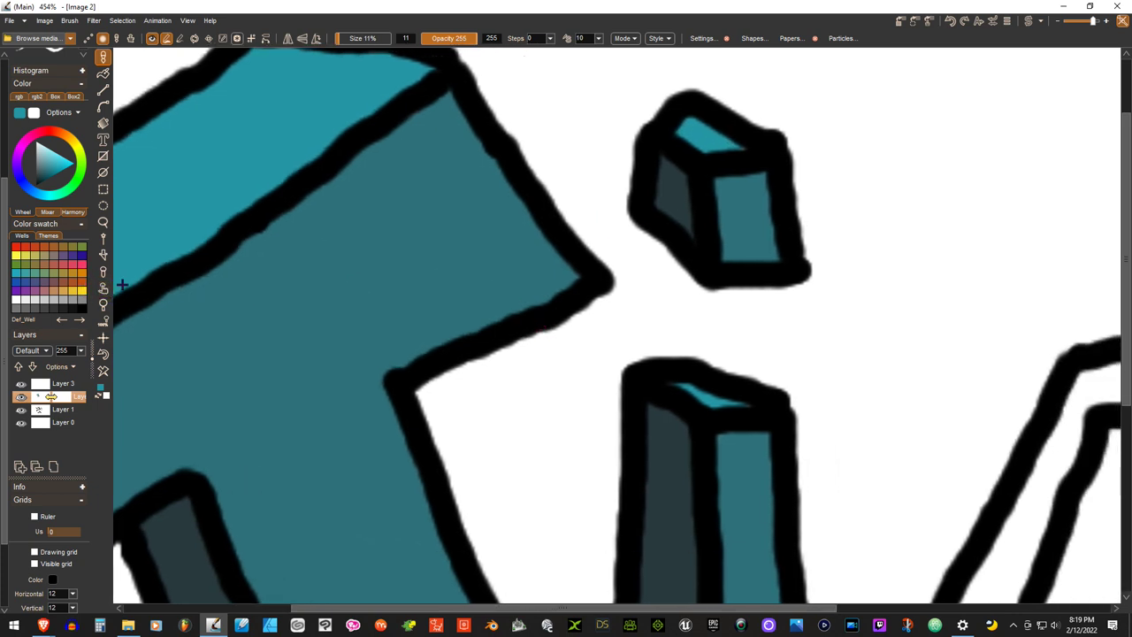
click(103, 288)
drag(559, 303, 175, 109)
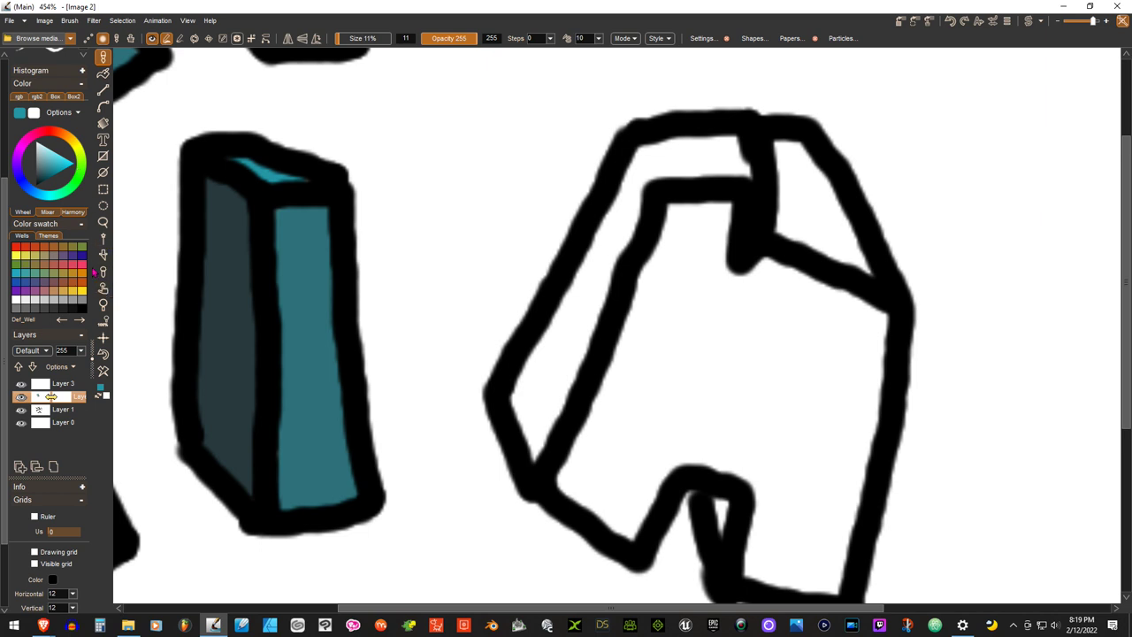
click(103, 272)
click(301, 306)
click(102, 289)
drag(625, 329, 619, 286)
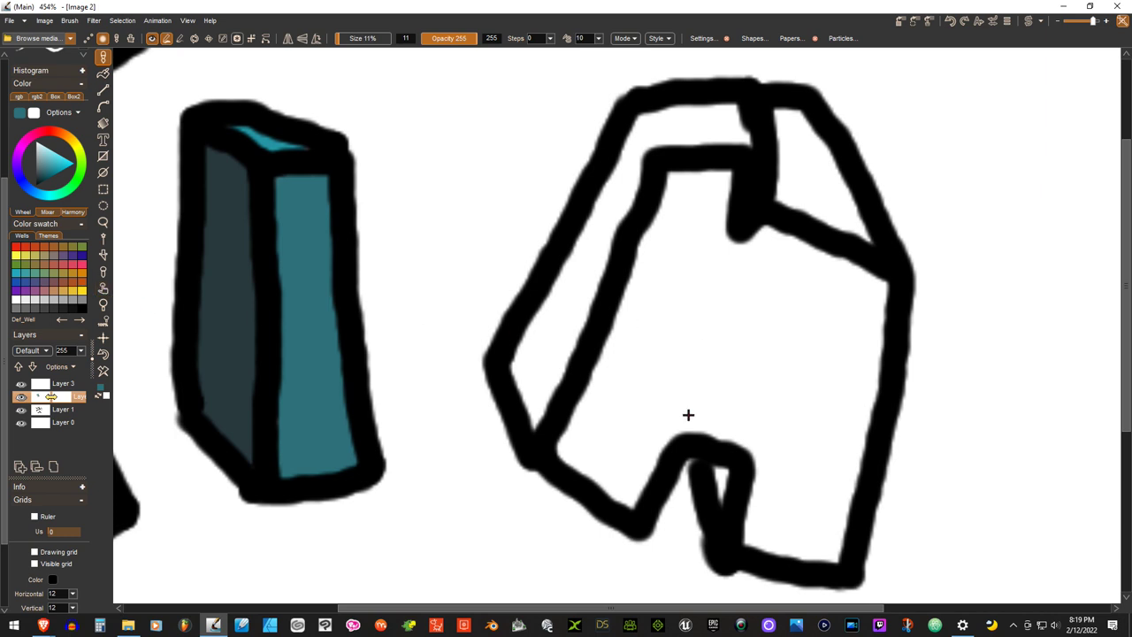
mouse_move(634, 494)
mouse_down()
mouse_move(575, 462)
mouse_move(578, 434)
mouse_move(566, 449)
mouse_move(634, 335)
mouse_up()
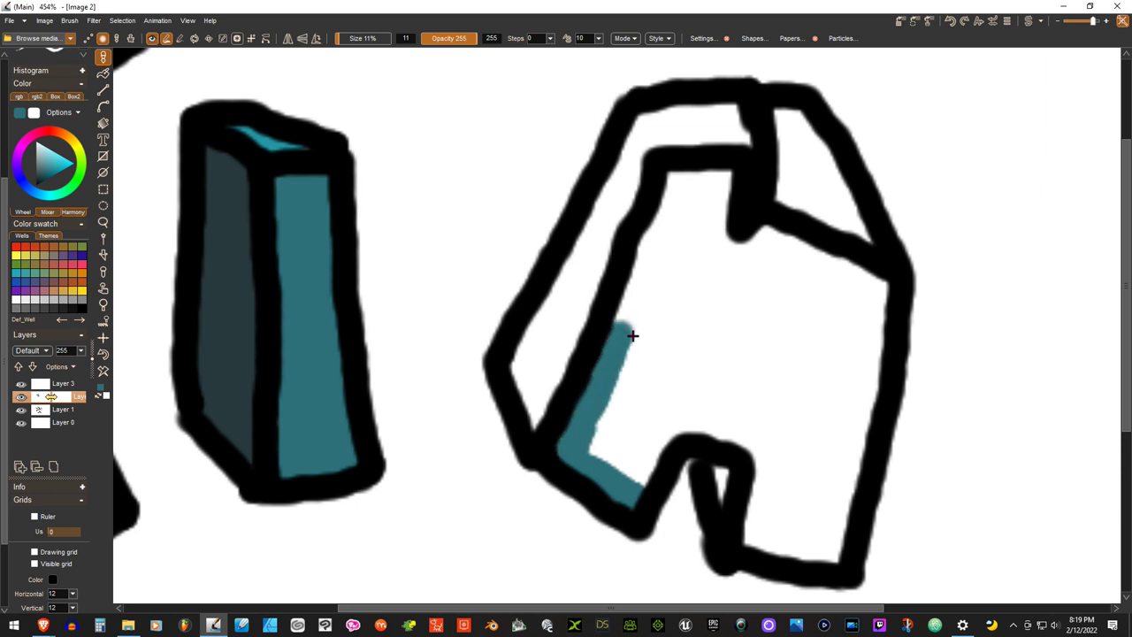
mouse_move(722, 180)
mouse_down()
mouse_move(686, 181)
mouse_move(665, 205)
mouse_move(622, 340)
mouse_up()
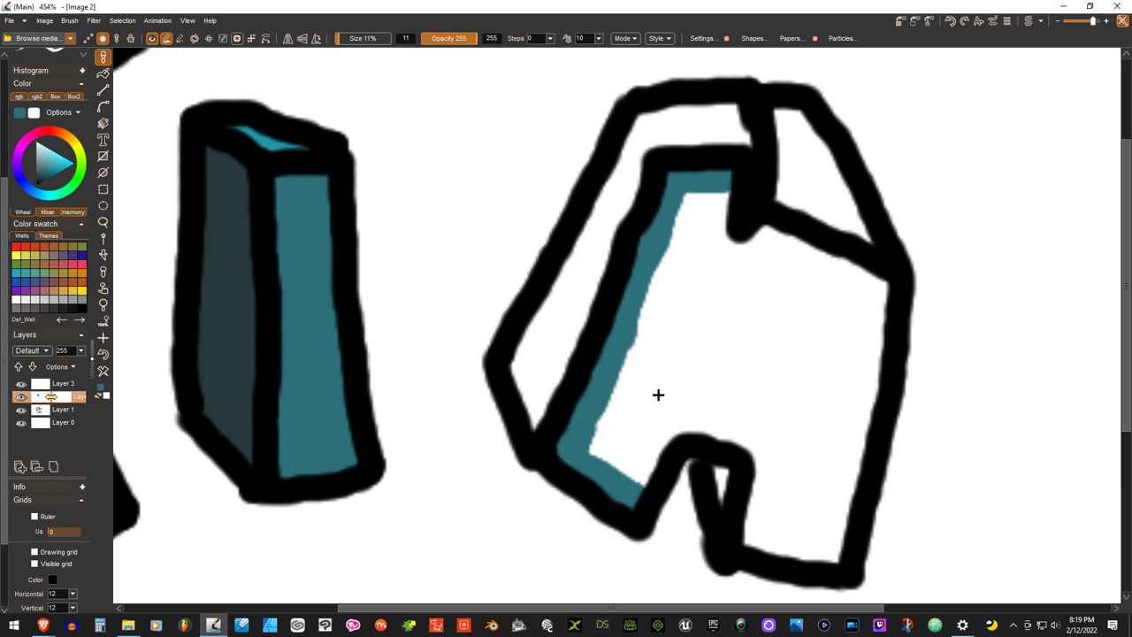
drag(638, 487, 705, 312)
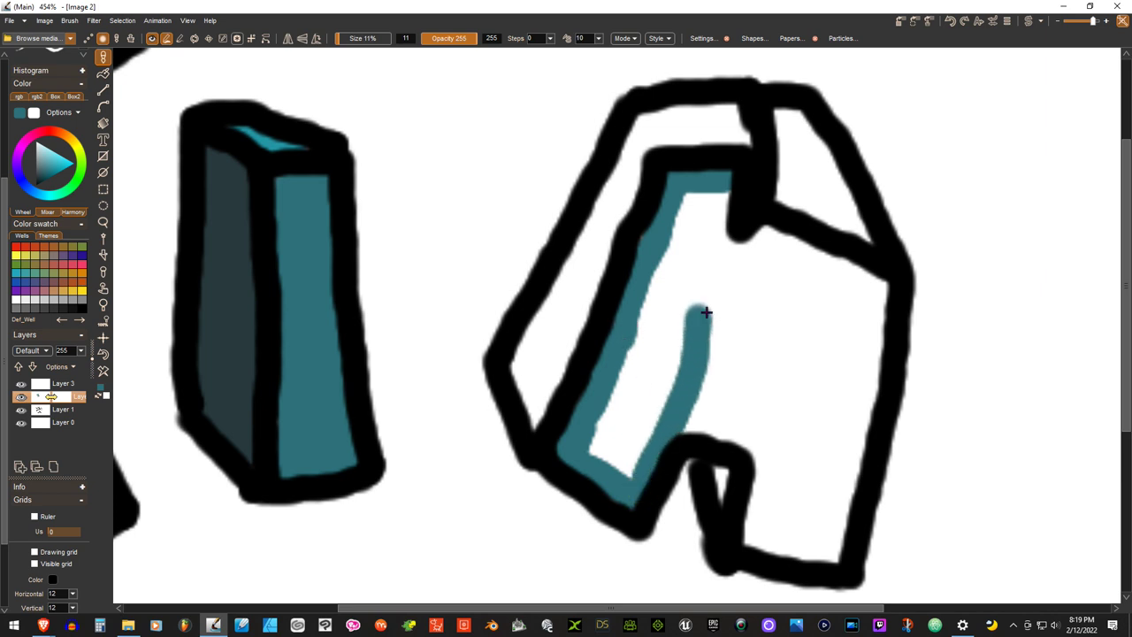
mouse_move(719, 266)
mouse_down()
mouse_move(704, 318)
mouse_move(720, 192)
mouse_move(698, 214)
mouse_move(692, 195)
mouse_move(693, 301)
mouse_move(688, 213)
mouse_move(642, 319)
mouse_move(684, 313)
mouse_move(674, 303)
mouse_move(664, 351)
mouse_move(667, 332)
mouse_move(675, 376)
mouse_move(645, 360)
mouse_move(634, 371)
mouse_move(644, 332)
mouse_move(595, 446)
mouse_move(606, 443)
mouse_move(608, 460)
mouse_move(627, 399)
mouse_move(666, 393)
mouse_move(628, 439)
mouse_up()
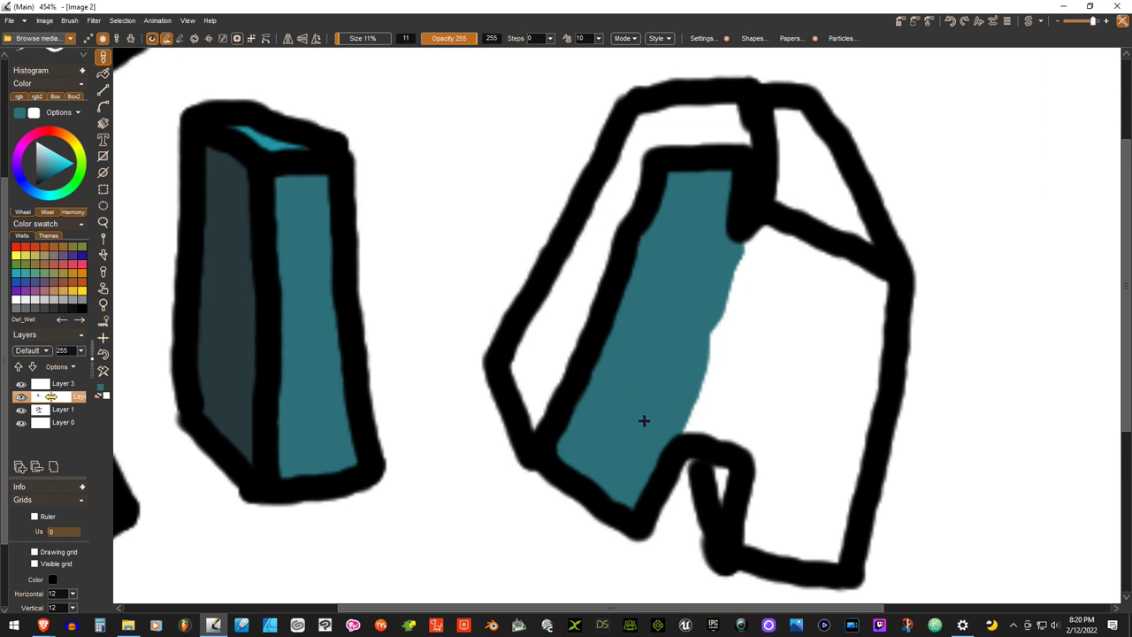
mouse_move(748, 239)
mouse_down()
mouse_move(740, 253)
mouse_move(788, 242)
mouse_move(882, 290)
mouse_move(876, 379)
mouse_move(825, 553)
mouse_move(751, 531)
mouse_move(761, 480)
mouse_move(745, 436)
mouse_move(685, 423)
mouse_move(748, 433)
mouse_move(774, 524)
mouse_move(821, 518)
mouse_move(825, 374)
mouse_up()
mouse_move(853, 311)
mouse_down()
mouse_move(830, 278)
mouse_move(848, 306)
mouse_move(772, 267)
mouse_move(796, 264)
mouse_move(754, 258)
mouse_move(755, 275)
mouse_move(840, 315)
mouse_move(863, 340)
mouse_move(805, 313)
mouse_move(850, 357)
mouse_move(833, 466)
mouse_move(835, 434)
mouse_move(810, 491)
mouse_move(797, 494)
mouse_move(804, 372)
mouse_move(815, 370)
mouse_move(740, 298)
mouse_move(797, 410)
mouse_move(771, 396)
mouse_move(790, 448)
mouse_move(712, 322)
mouse_move(759, 349)
mouse_move(731, 359)
mouse_move(719, 382)
mouse_move(745, 400)
mouse_move(696, 398)
mouse_up()
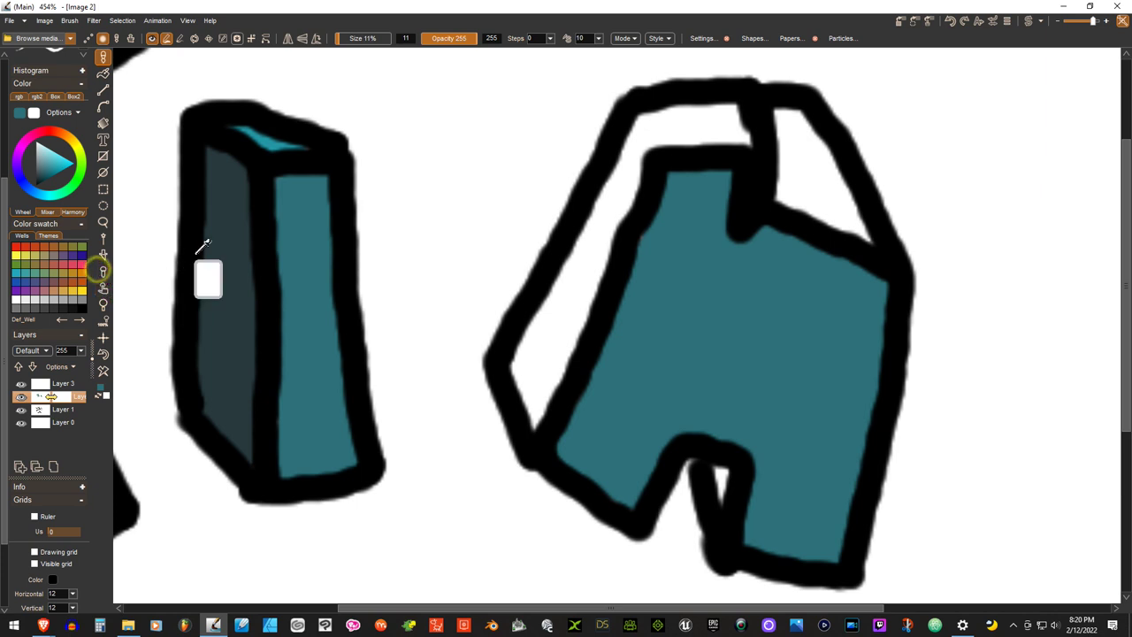
- Sample the very dark slate teal from the i and fill the n's left side face and the inner side between its legs
click(232, 275)
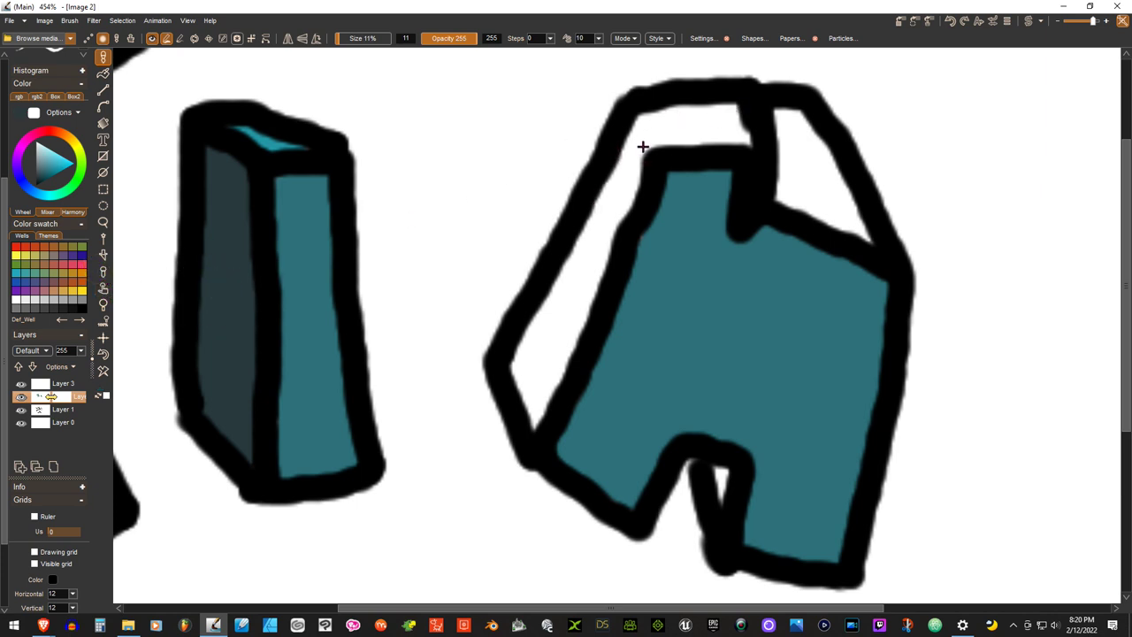
mouse_move(645, 153)
mouse_down()
mouse_move(636, 121)
mouse_move(638, 175)
mouse_move(619, 164)
mouse_move(607, 207)
mouse_move(620, 206)
mouse_move(597, 257)
mouse_move(590, 245)
mouse_move(584, 254)
mouse_move(597, 257)
mouse_move(548, 362)
mouse_move(574, 288)
mouse_move(547, 313)
mouse_move(563, 284)
mouse_move(526, 346)
mouse_up()
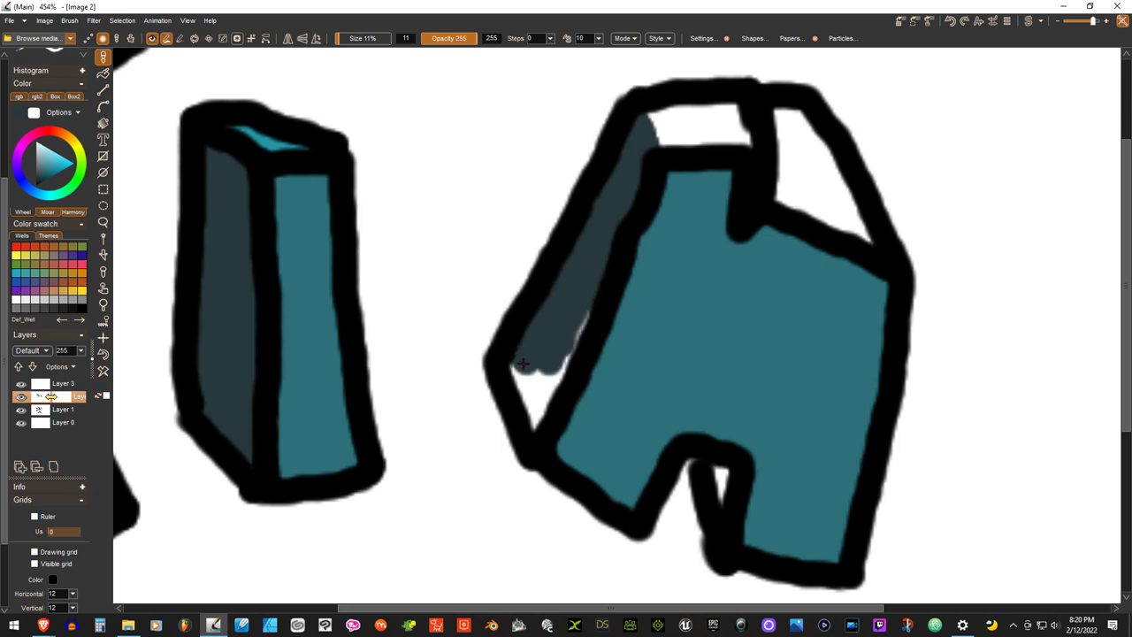
mouse_move(573, 316)
mouse_down()
mouse_move(542, 395)
mouse_move(531, 372)
mouse_move(521, 377)
mouse_move(536, 414)
mouse_up()
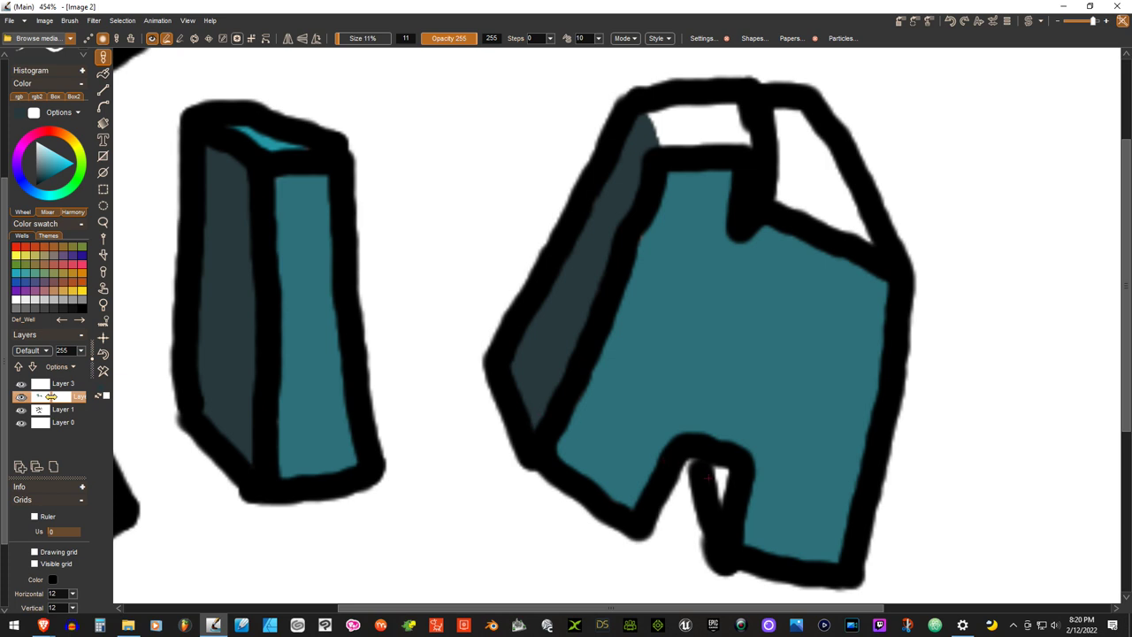
drag(721, 487, 719, 484)
- Paint a black edge between the n's left side and top, and fill both top faces with the i's brighter teal
click(83, 309)
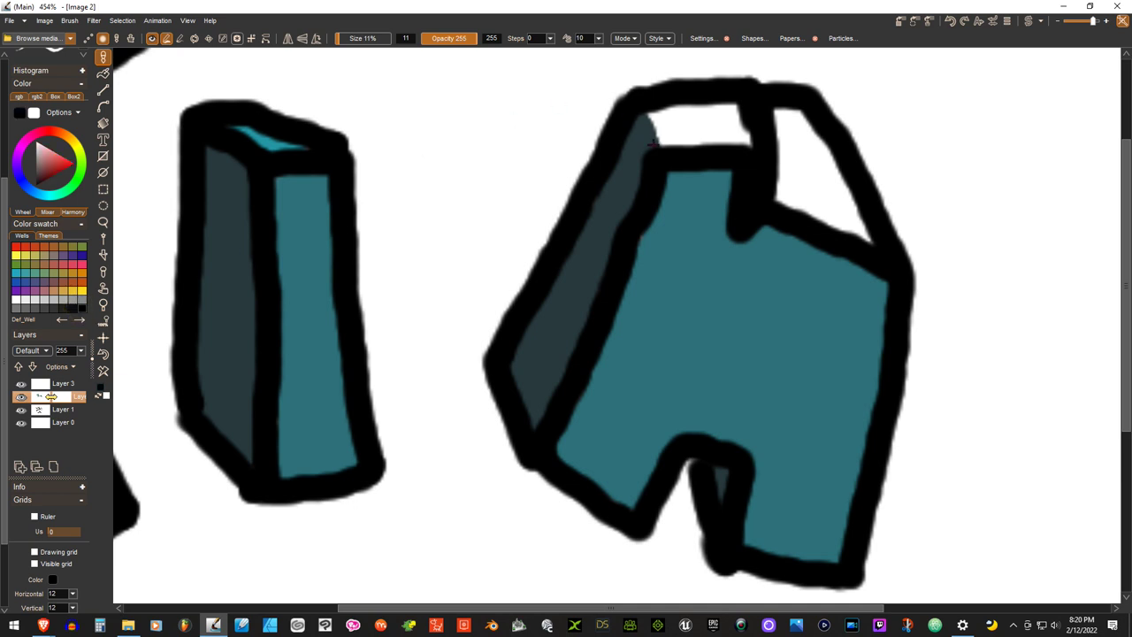
drag(655, 142, 644, 117)
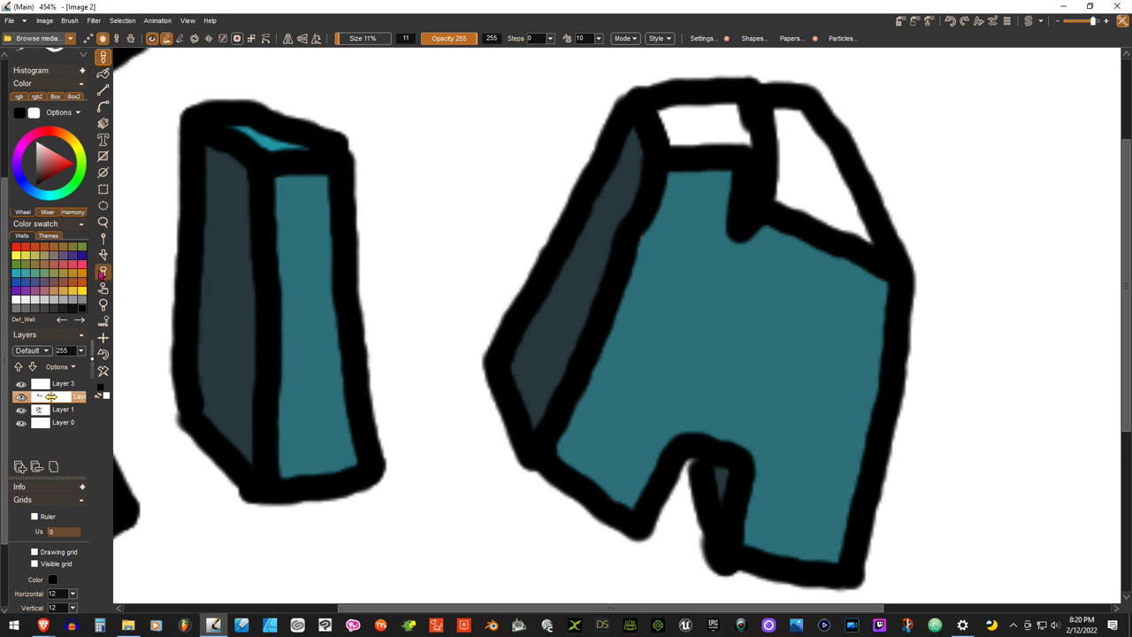
drag(285, 124, 263, 144)
mouse_move(727, 106)
mouse_down()
mouse_move(664, 113)
mouse_move(674, 139)
mouse_move(743, 140)
mouse_move(713, 120)
mouse_up()
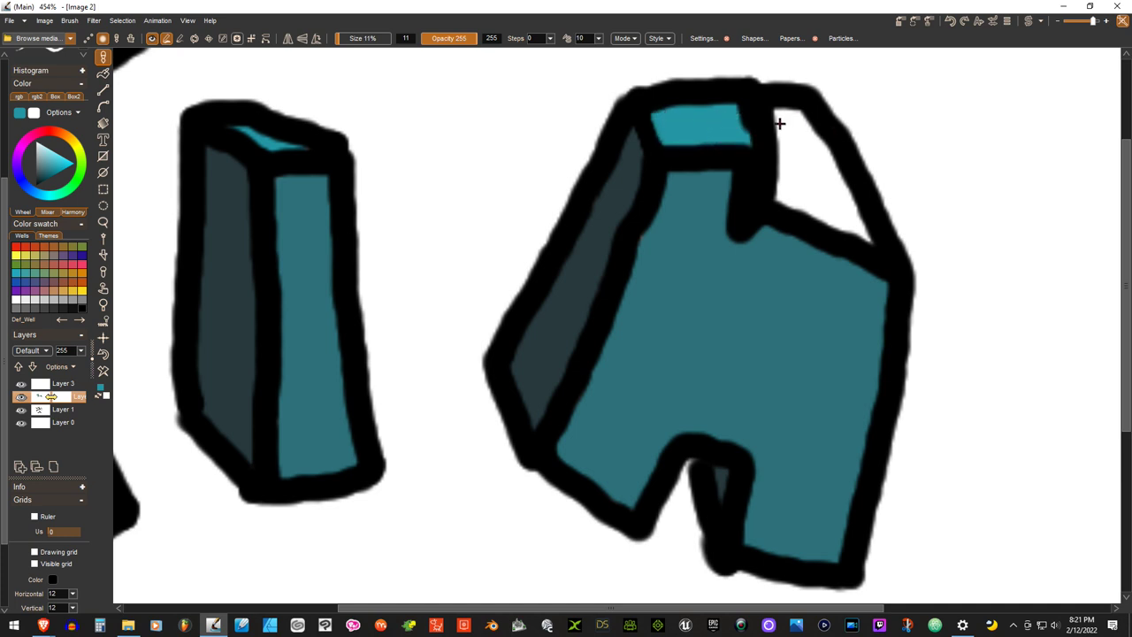
mouse_move(783, 113)
mouse_down()
mouse_move(809, 126)
mouse_move(857, 227)
mouse_move(780, 196)
mouse_move(786, 148)
mouse_move(822, 185)
mouse_up()
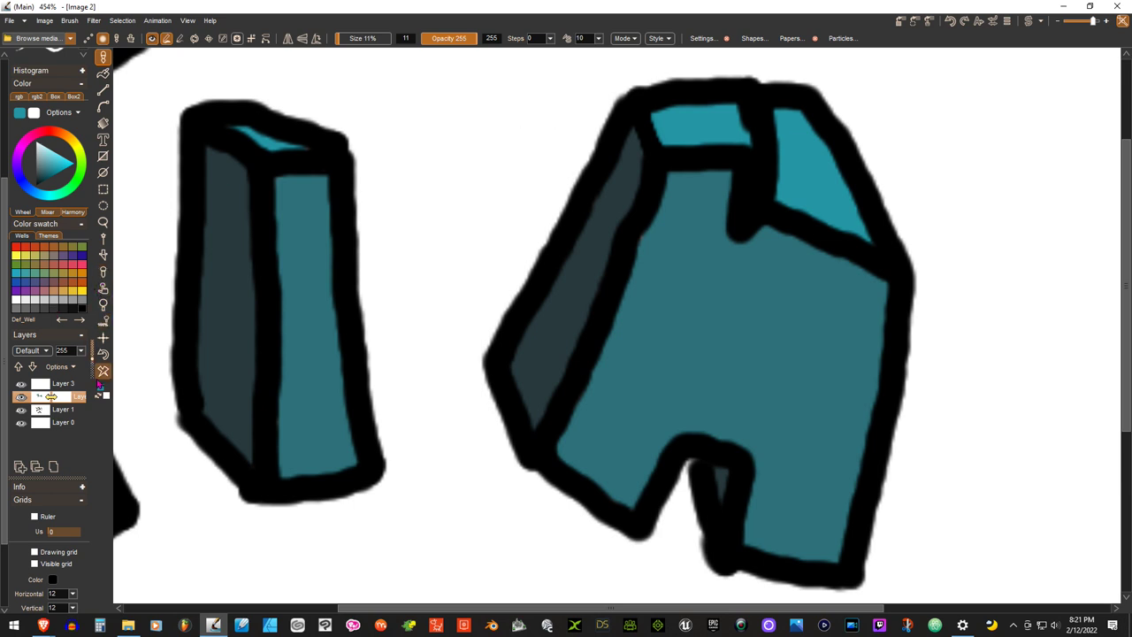
click(103, 339)
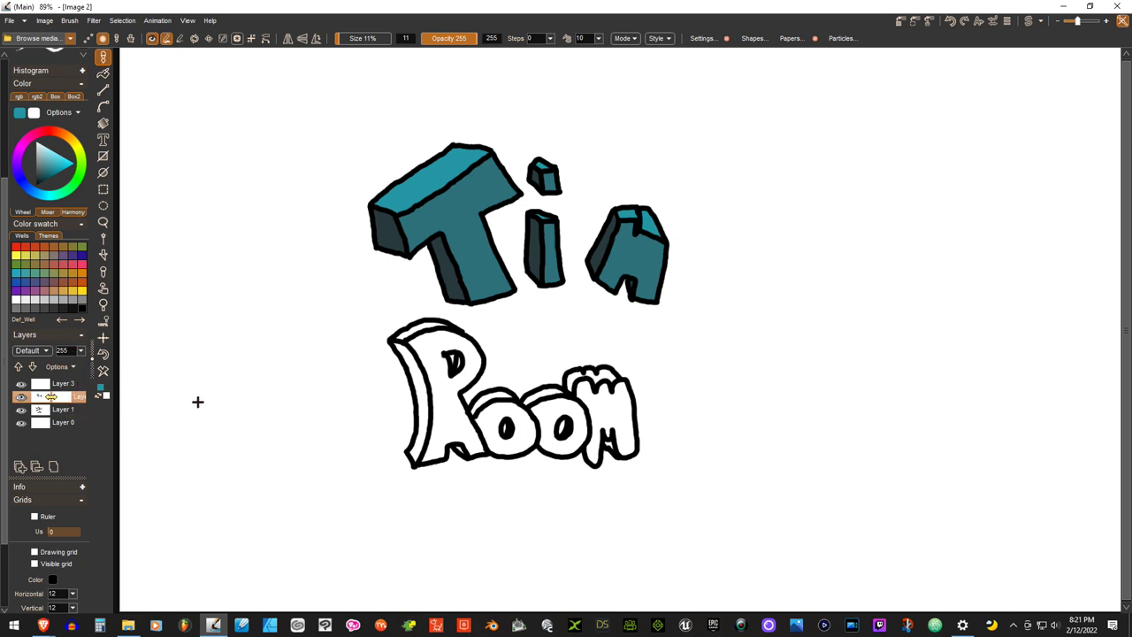
scroll(303, 382, up, 3)
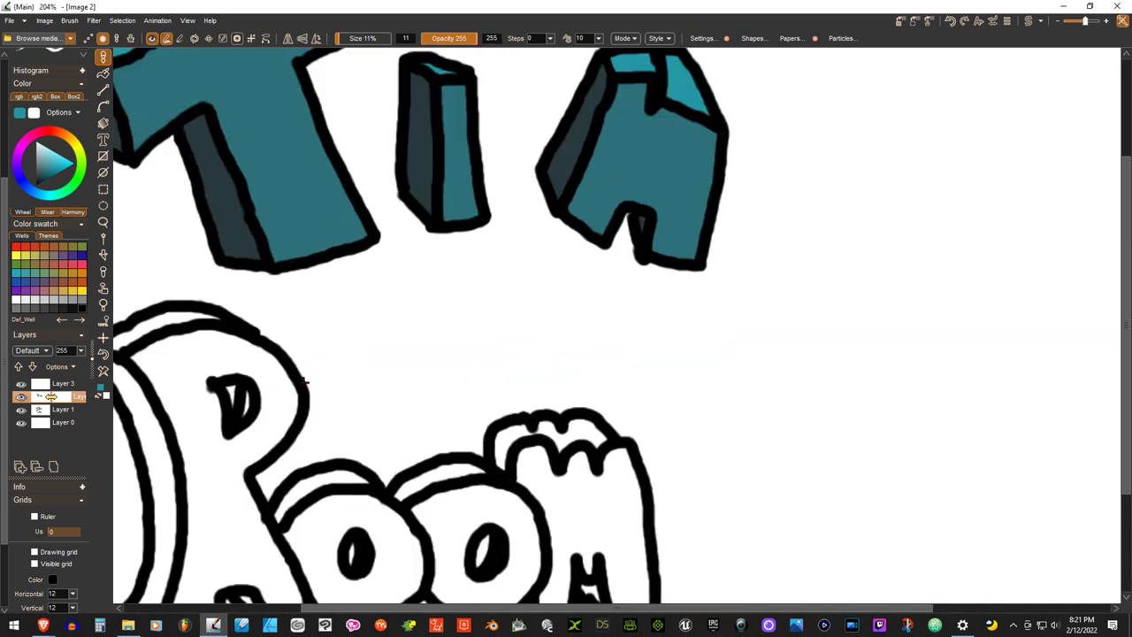
scroll(303, 383, down, 3)
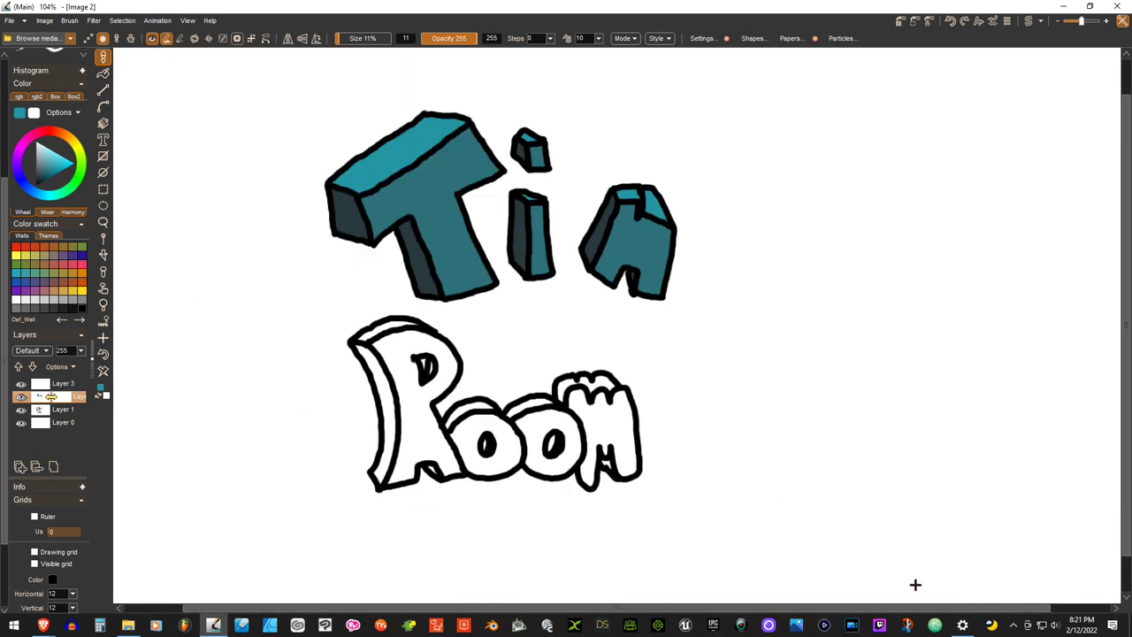
click(1013, 624)
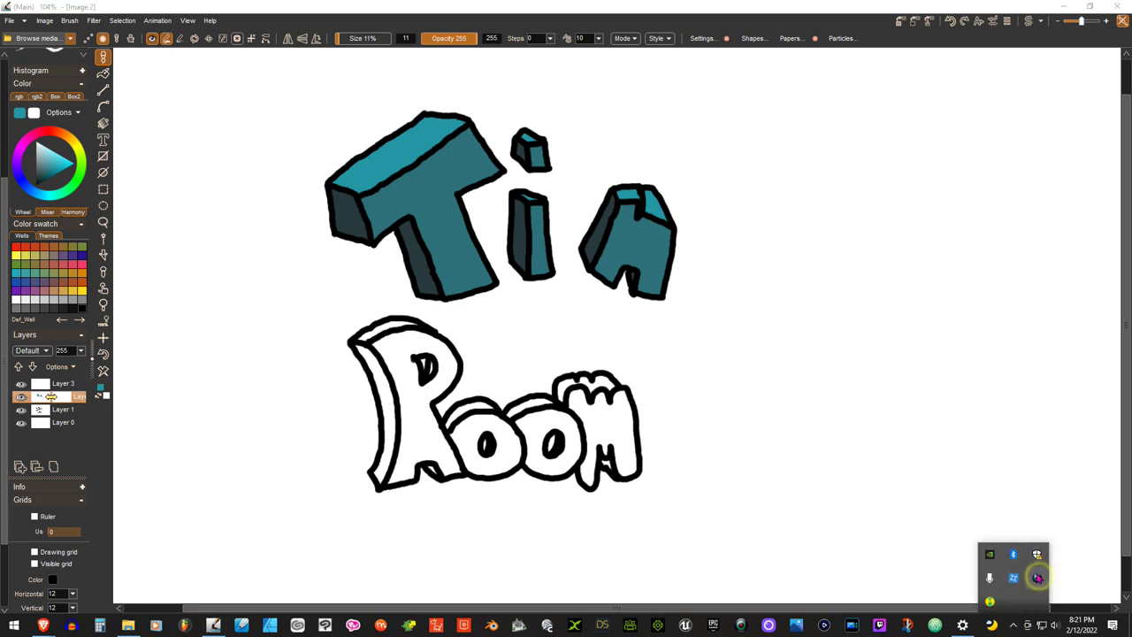
right_click(1038, 579)
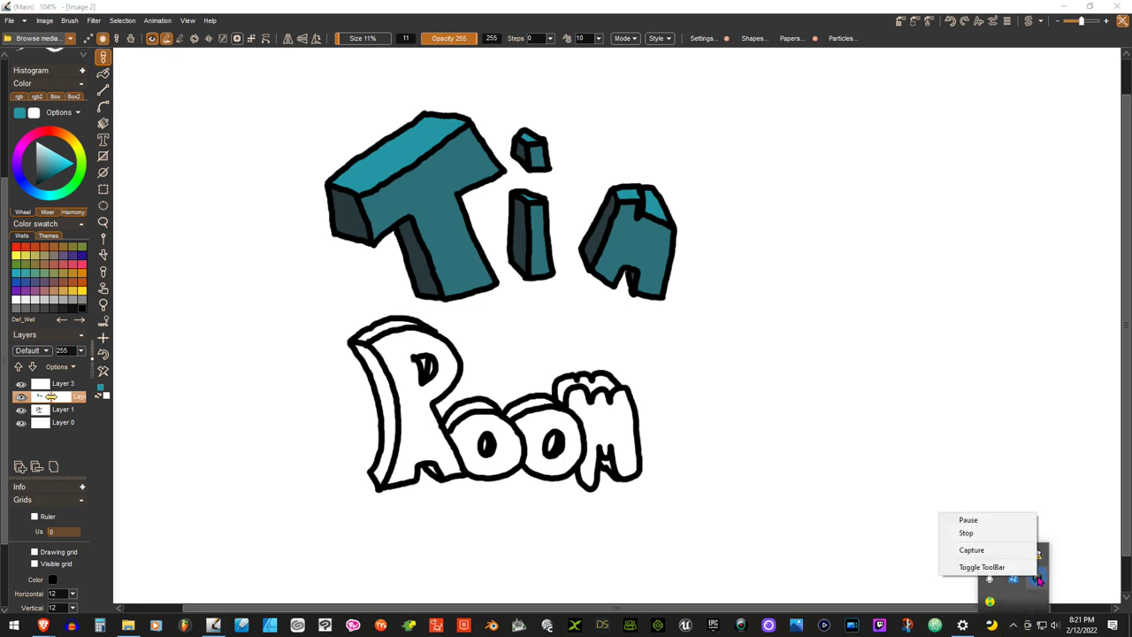
click(964, 532)
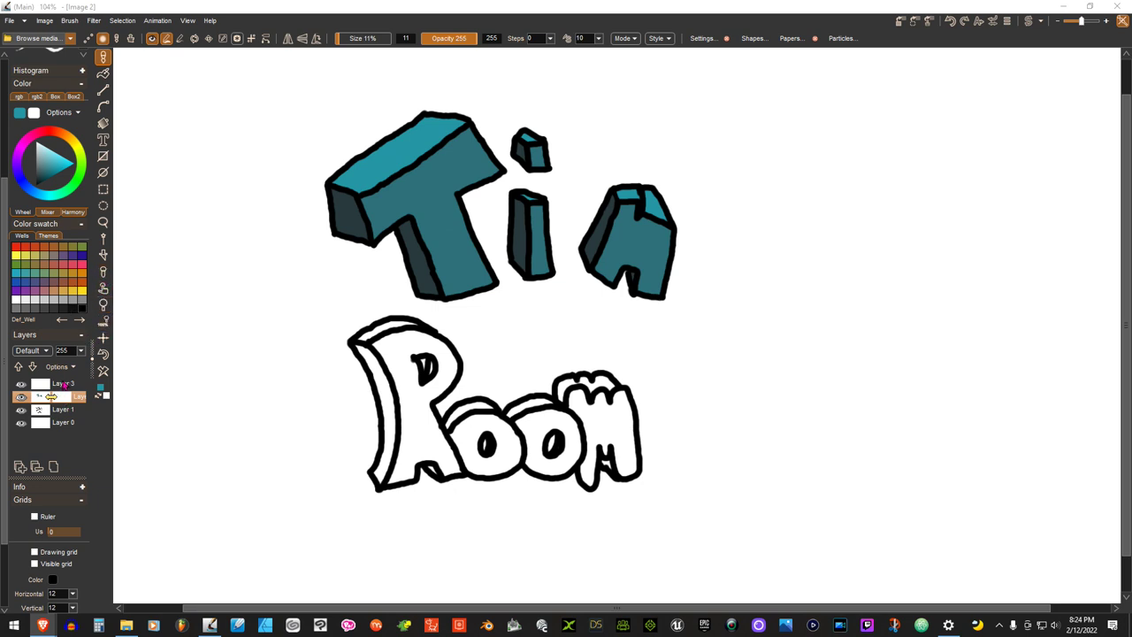
- On Layer 3, paint the bright teal along the inside edges of the R's front face, from the bowl down around both legs
click(61, 383)
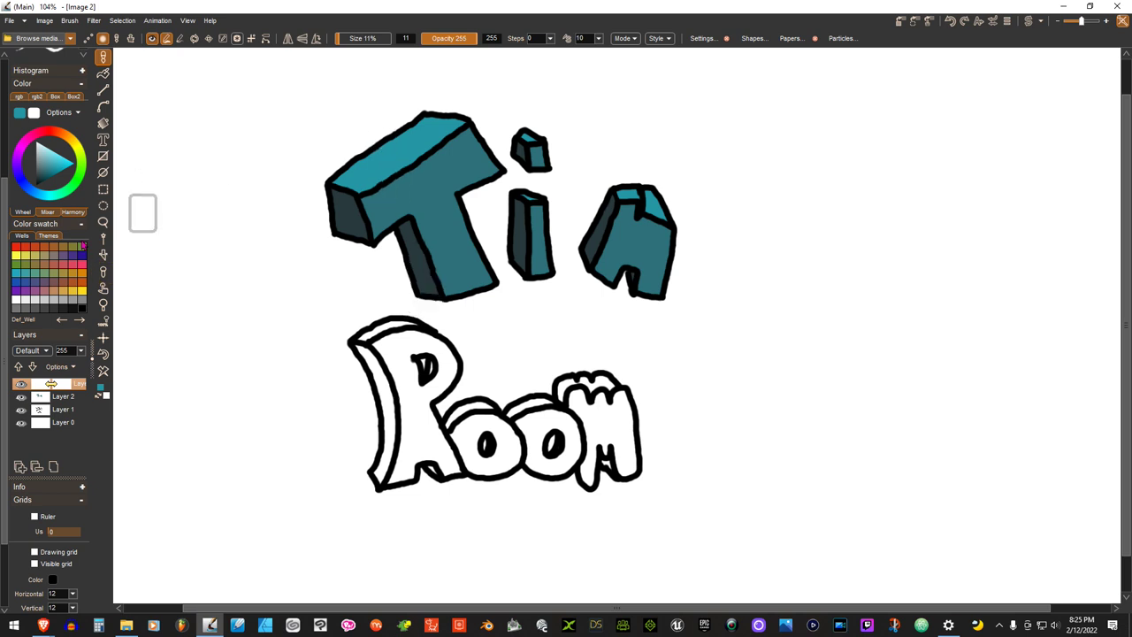
click(61, 398)
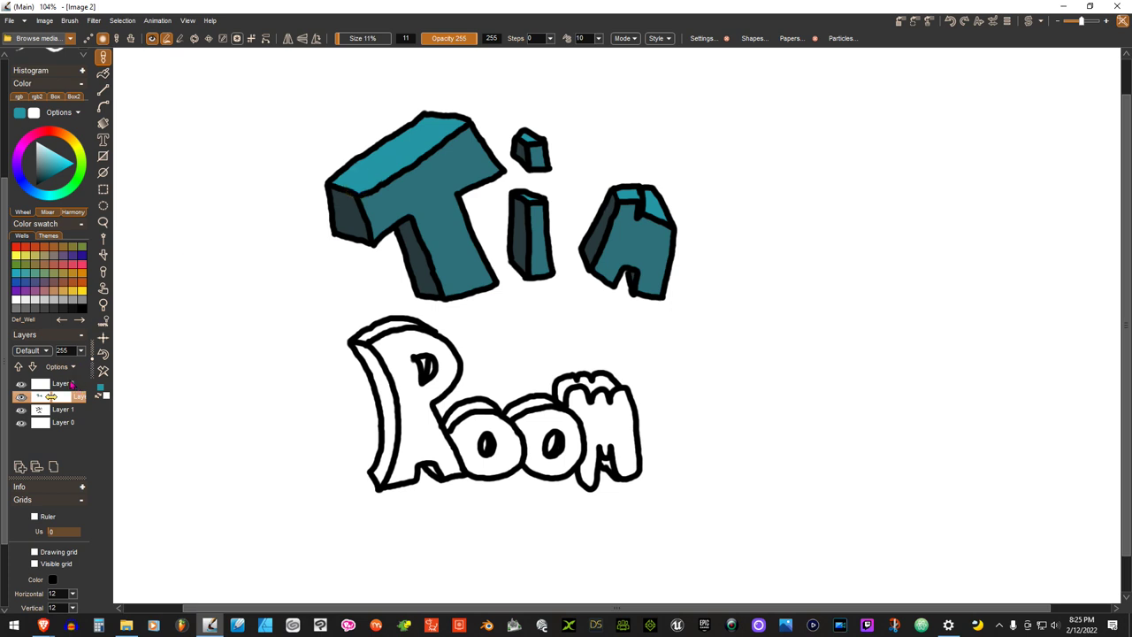
click(72, 383)
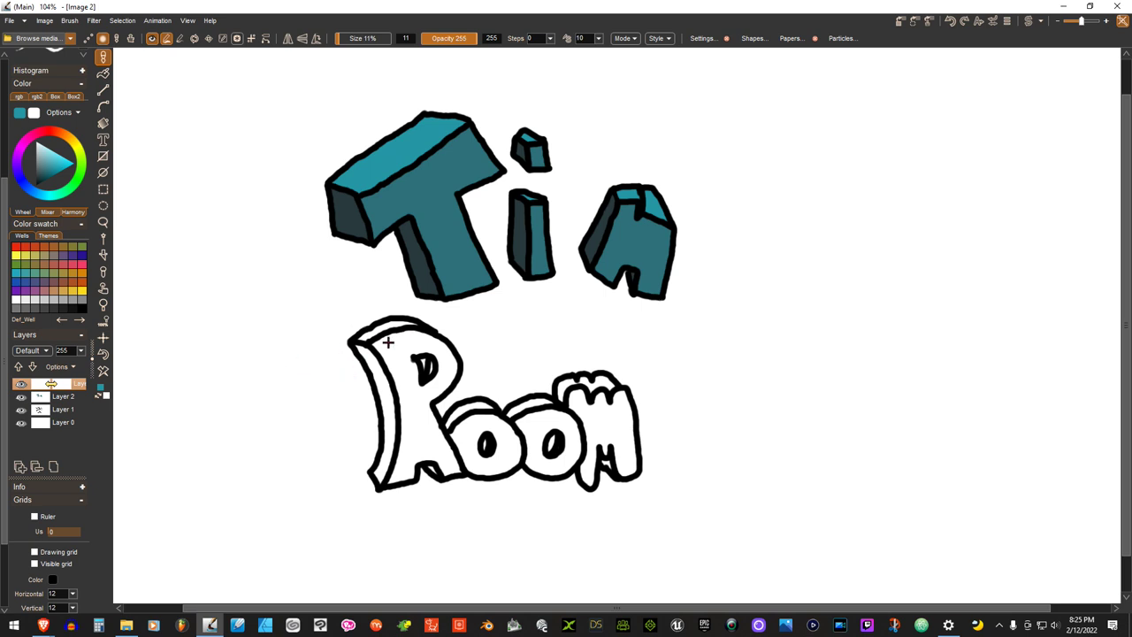
drag(387, 346, 398, 364)
scroll(410, 372, up, 6)
click(103, 289)
drag(627, 328, 1131, 45)
drag(566, 176, 623, 372)
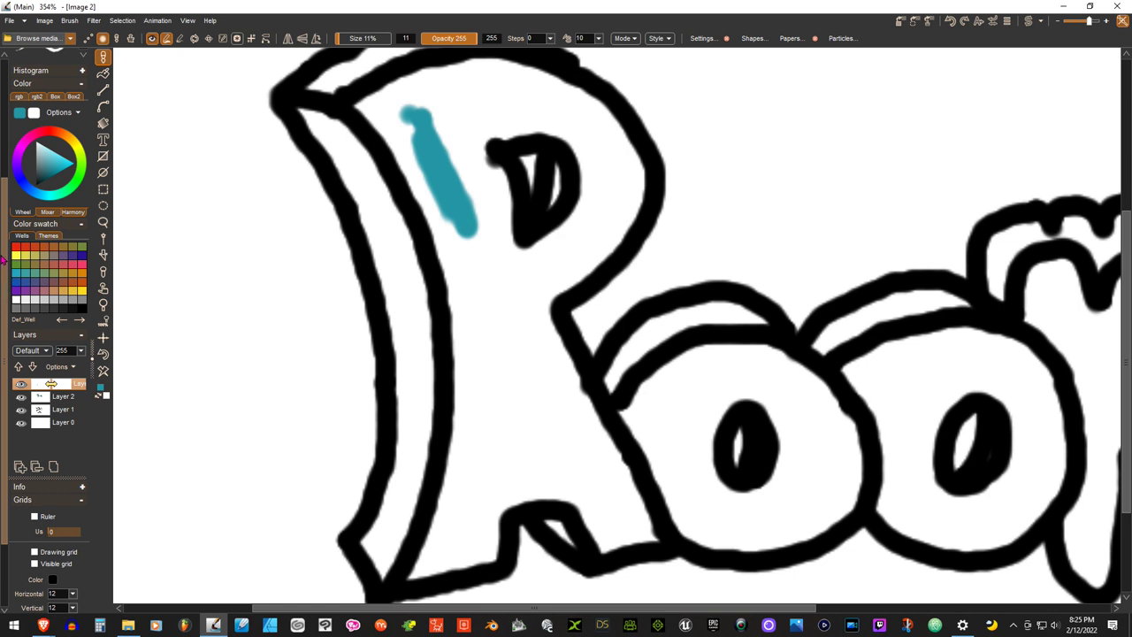
mouse_move(413, 95)
mouse_down()
mouse_move(385, 107)
mouse_move(390, 128)
mouse_move(363, 106)
mouse_move(447, 73)
mouse_move(423, 71)
mouse_move(478, 66)
mouse_move(542, 88)
mouse_move(509, 63)
mouse_move(600, 112)
mouse_move(643, 191)
mouse_move(575, 266)
mouse_move(619, 241)
mouse_move(516, 292)
mouse_move(563, 288)
mouse_move(550, 295)
mouse_move(492, 295)
mouse_move(443, 230)
mouse_move(454, 291)
mouse_move(426, 150)
mouse_up()
drag(375, 116, 440, 256)
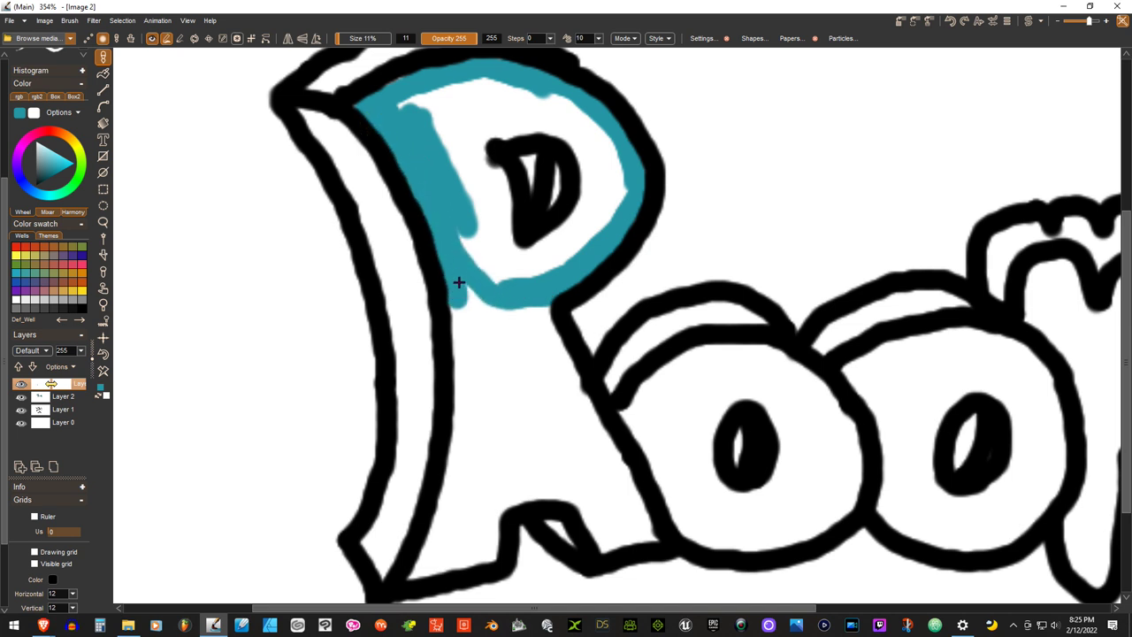
mouse_move(456, 308)
mouse_down()
mouse_move(467, 414)
mouse_move(436, 541)
mouse_move(413, 576)
mouse_move(491, 555)
mouse_move(500, 510)
mouse_move(542, 495)
mouse_move(577, 504)
mouse_move(602, 547)
mouse_move(641, 515)
mouse_move(642, 544)
mouse_move(653, 541)
mouse_move(616, 543)
mouse_move(649, 532)
mouse_move(617, 460)
mouse_up()
mouse_move(590, 412)
mouse_down()
mouse_move(544, 312)
mouse_move(474, 294)
mouse_move(499, 308)
mouse_move(469, 289)
mouse_up()
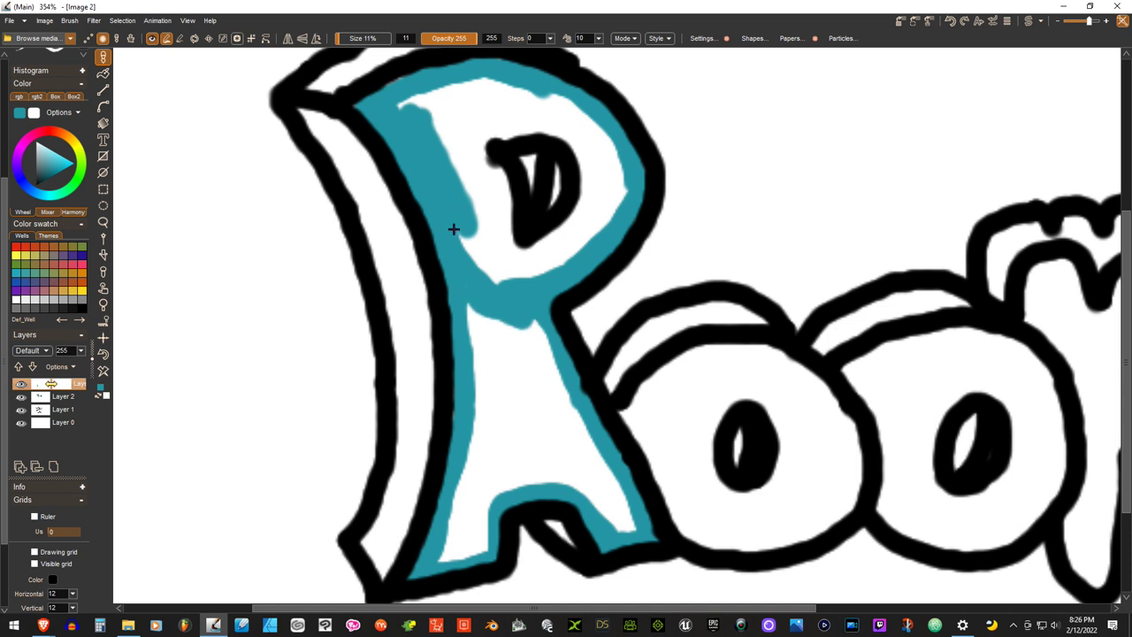
- Fill the remaining white areas of the R's bowl and legs on the front face with the bright teal
mouse_move(482, 158)
mouse_down()
mouse_move(496, 229)
mouse_move(491, 160)
mouse_move(503, 242)
mouse_move(465, 130)
mouse_move(429, 94)
mouse_move(400, 109)
mouse_move(431, 100)
mouse_move(458, 153)
mouse_move(490, 225)
mouse_move(454, 190)
mouse_move(485, 280)
mouse_move(490, 247)
mouse_move(529, 275)
mouse_move(556, 254)
mouse_move(512, 252)
mouse_move(544, 248)
mouse_move(573, 223)
mouse_move(582, 165)
mouse_move(557, 132)
mouse_move(498, 134)
mouse_move(457, 94)
mouse_move(489, 111)
mouse_move(436, 83)
mouse_move(449, 93)
mouse_move(525, 88)
mouse_move(559, 105)
mouse_move(608, 167)
mouse_move(588, 119)
mouse_move(612, 182)
mouse_move(603, 229)
mouse_move(622, 183)
mouse_move(596, 231)
mouse_move(557, 260)
mouse_up()
mouse_move(597, 206)
mouse_down()
mouse_move(603, 158)
mouse_move(593, 138)
mouse_move(598, 166)
mouse_move(528, 90)
mouse_move(477, 91)
mouse_move(551, 127)
mouse_move(507, 114)
mouse_up()
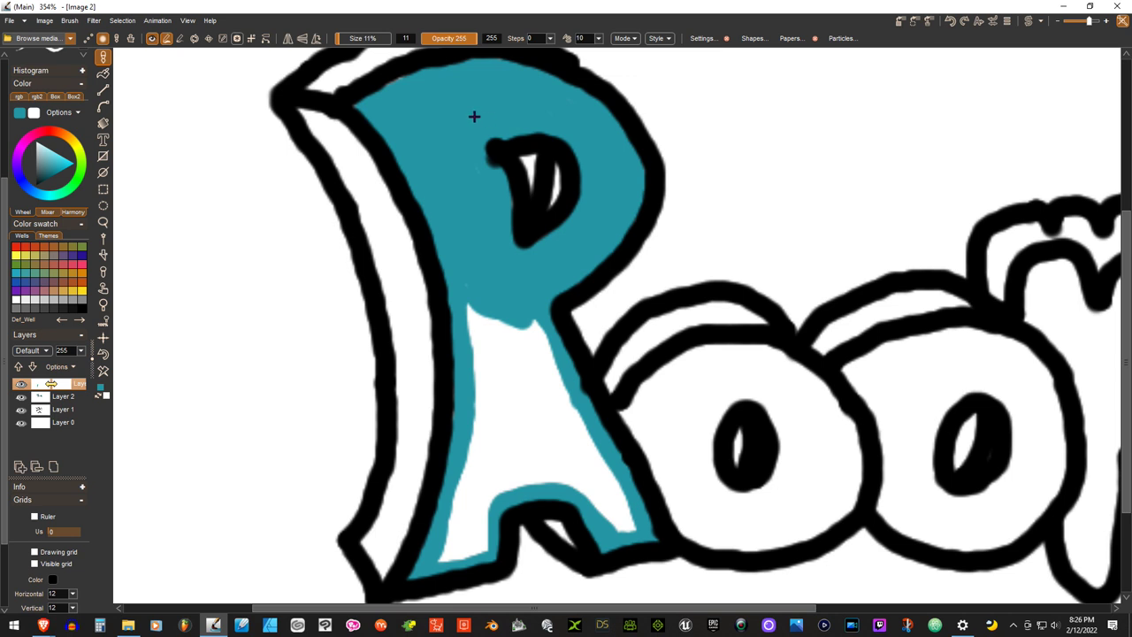
click(531, 322)
mouse_move(630, 522)
mouse_down()
mouse_move(520, 321)
mouse_move(608, 510)
mouse_move(597, 512)
mouse_move(558, 406)
mouse_move(580, 425)
mouse_move(601, 505)
mouse_move(533, 461)
mouse_move(541, 474)
mouse_move(488, 498)
mouse_move(509, 471)
mouse_move(465, 547)
mouse_move(477, 528)
mouse_move(481, 538)
mouse_move(444, 551)
mouse_move(484, 440)
mouse_move(461, 528)
mouse_move(482, 449)
mouse_move(471, 482)
mouse_move(512, 470)
mouse_move(509, 488)
mouse_move(551, 397)
mouse_move(525, 343)
mouse_up()
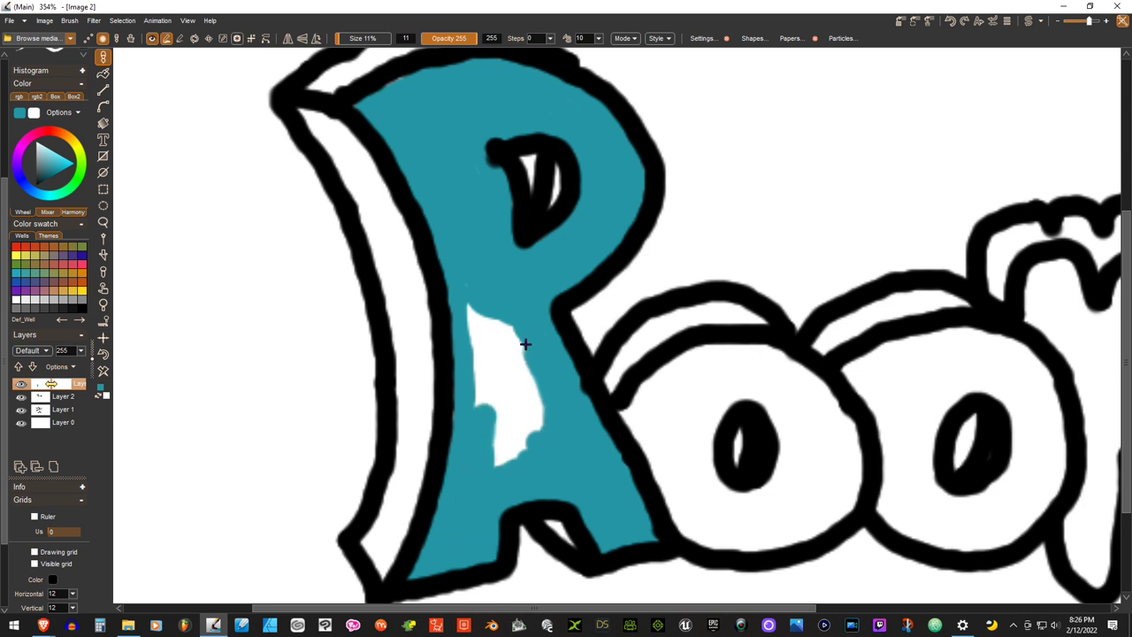
mouse_move(482, 306)
mouse_down()
mouse_move(540, 391)
mouse_move(515, 383)
mouse_move(537, 424)
mouse_move(526, 377)
mouse_move(482, 343)
mouse_move(472, 313)
mouse_move(470, 362)
mouse_move(494, 397)
mouse_move(497, 366)
mouse_move(509, 457)
mouse_up()
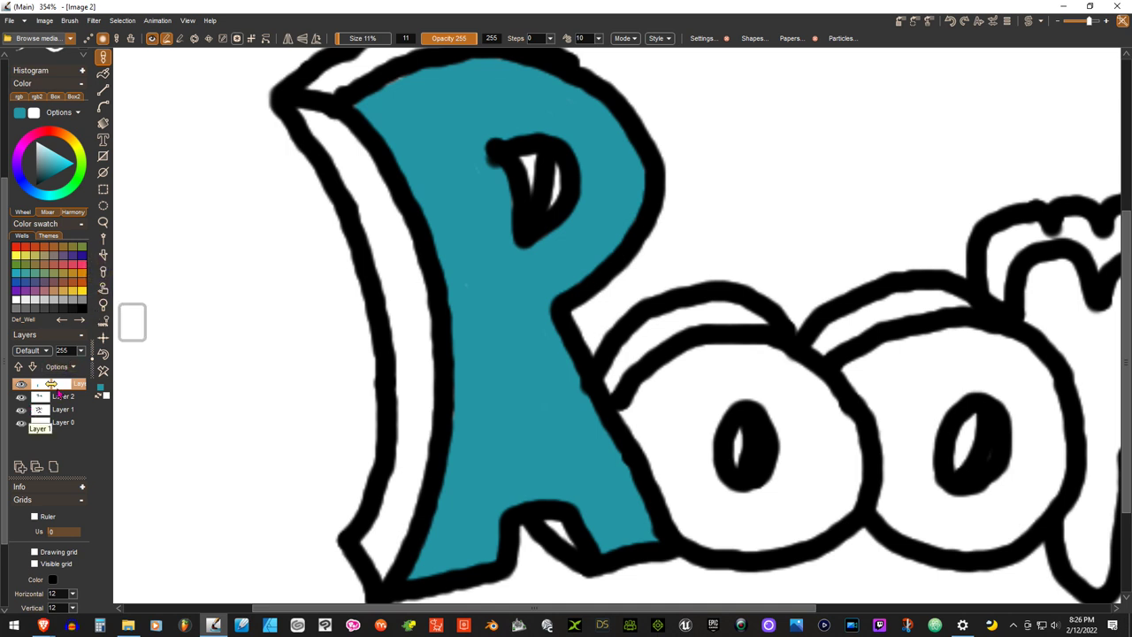
- On Layer 2, sample the very dark slate teal from the T stem's side and fill the right part of the R's hole
click(63, 396)
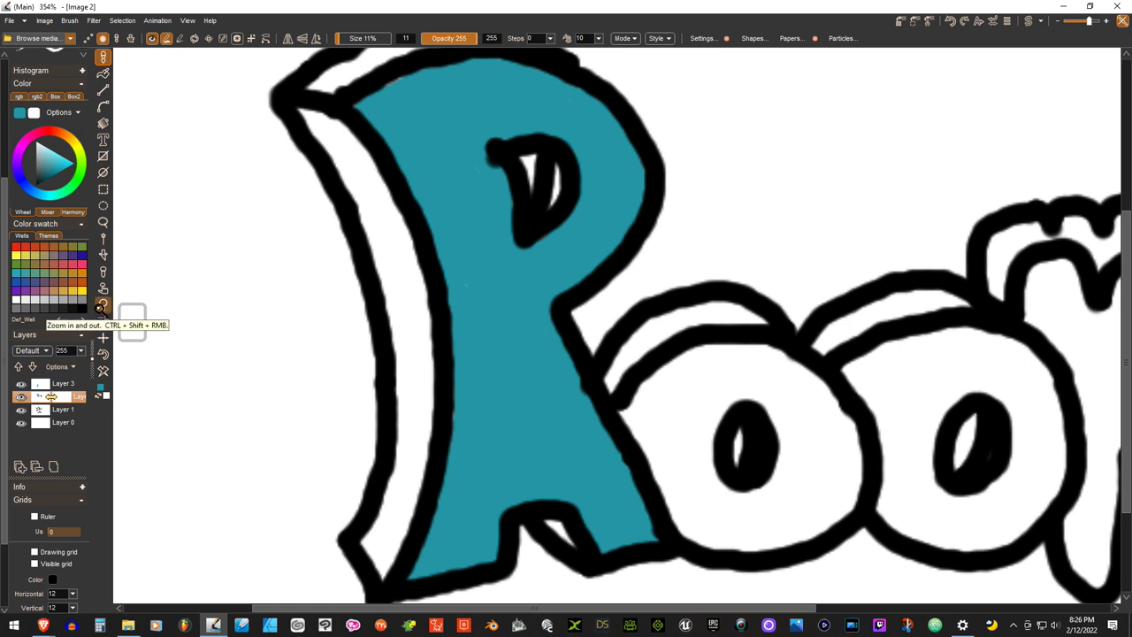
click(102, 288)
click(677, 210)
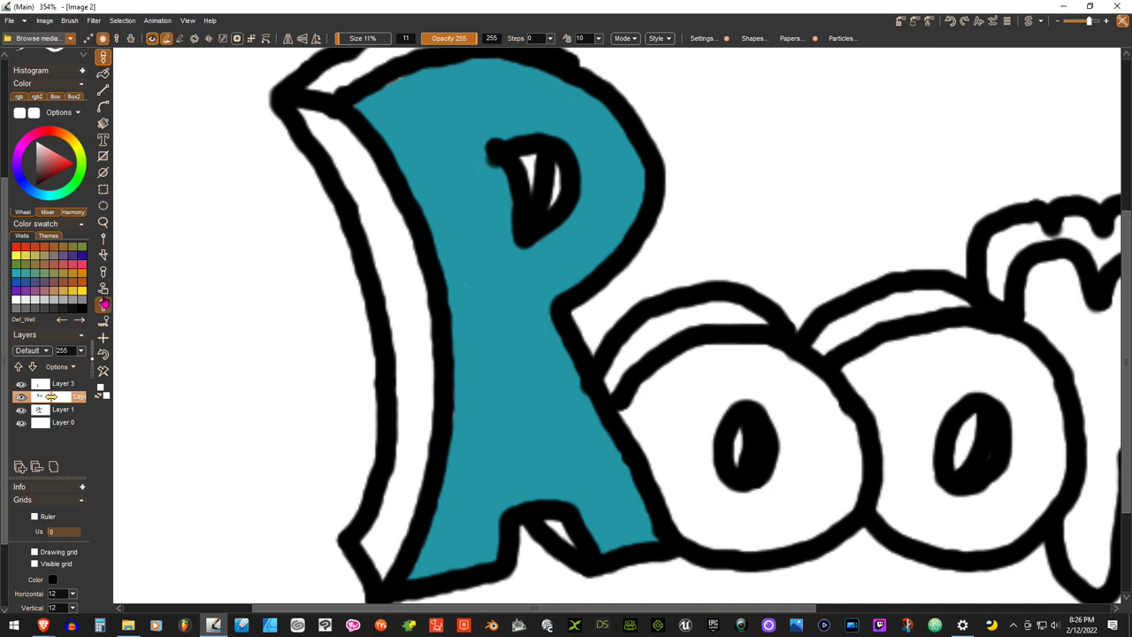
drag(624, 349, 703, 632)
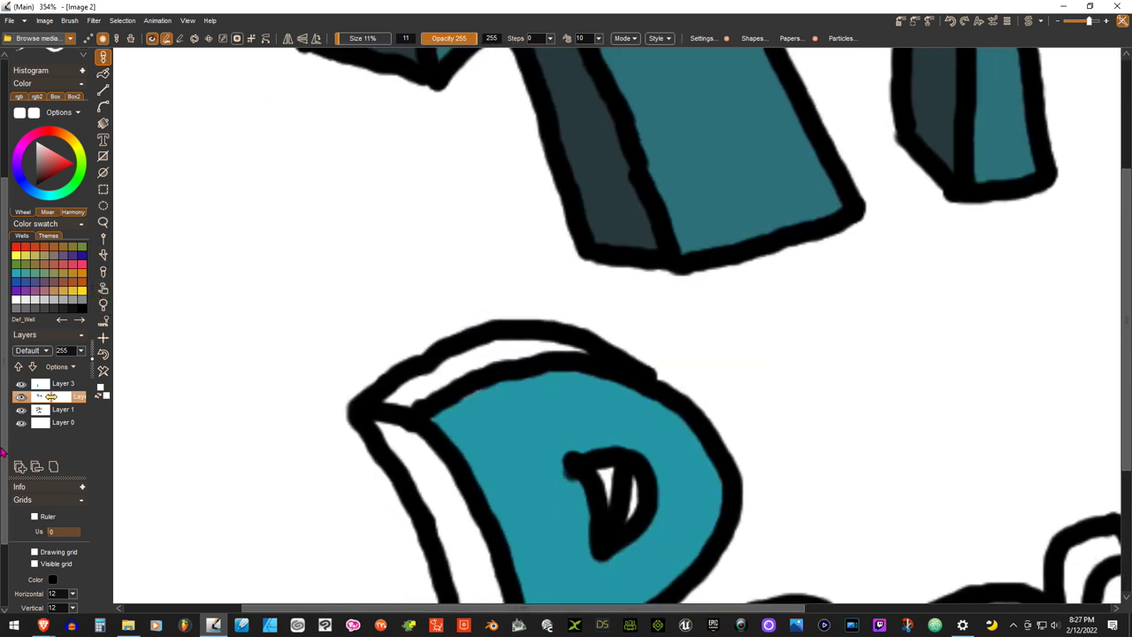
click(102, 272)
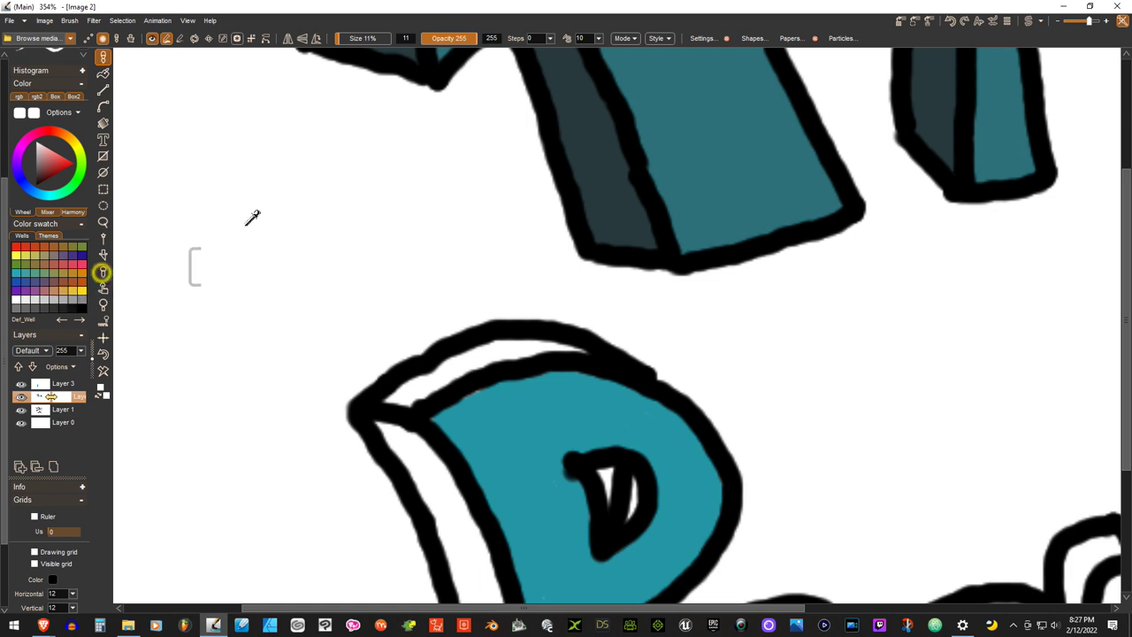
click(597, 157)
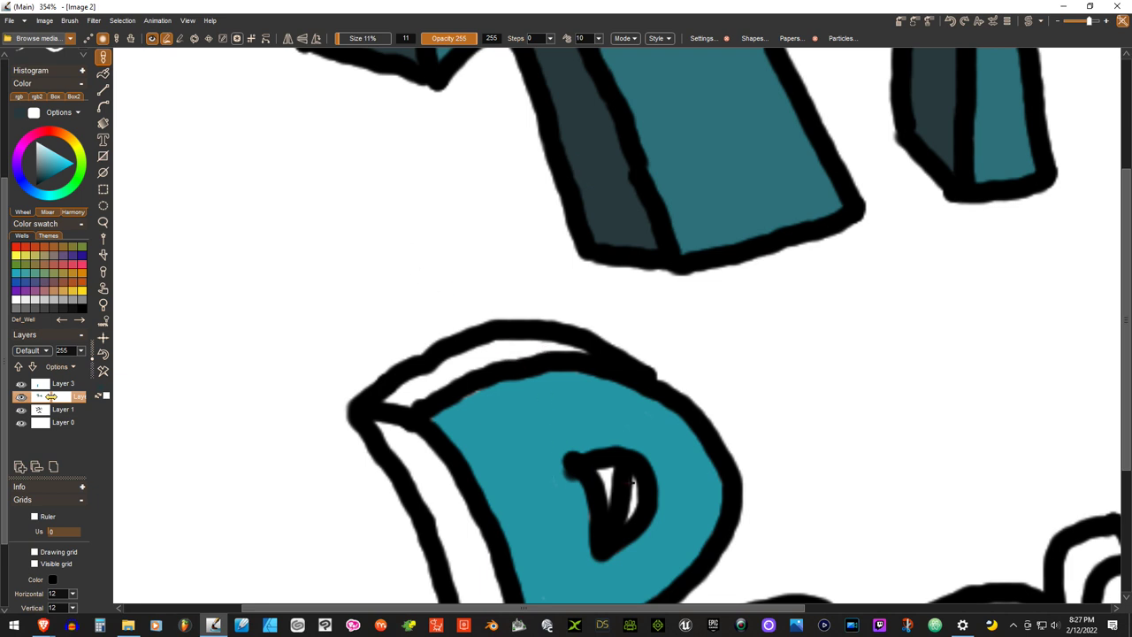
drag(627, 513, 629, 479)
- Sample the dark teal from the T's front face and fill the R's curved top face with it
click(103, 270)
click(729, 135)
mouse_move(579, 347)
mouse_down()
mouse_move(500, 349)
mouse_move(449, 375)
mouse_up()
mouse_move(522, 351)
mouse_down()
mouse_move(479, 356)
mouse_move(495, 344)
mouse_move(431, 372)
mouse_move(399, 392)
mouse_move(434, 379)
mouse_move(395, 398)
mouse_up()
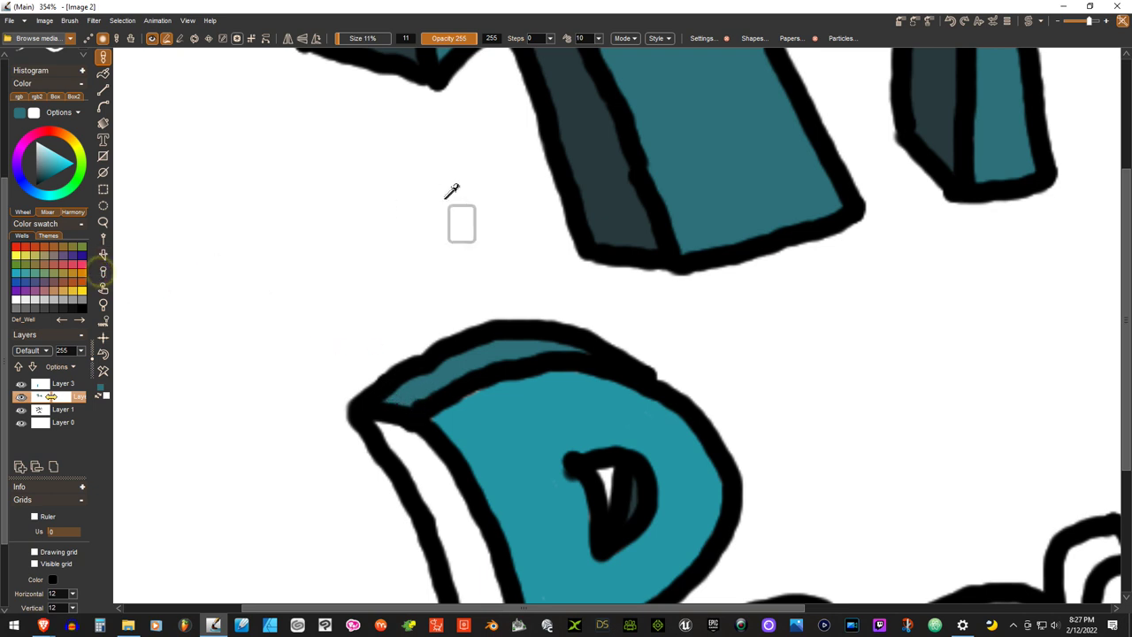
- Sample the very dark slate teal from the T stem's side and fill the R's left side face and the inner side between its legs
click(593, 177)
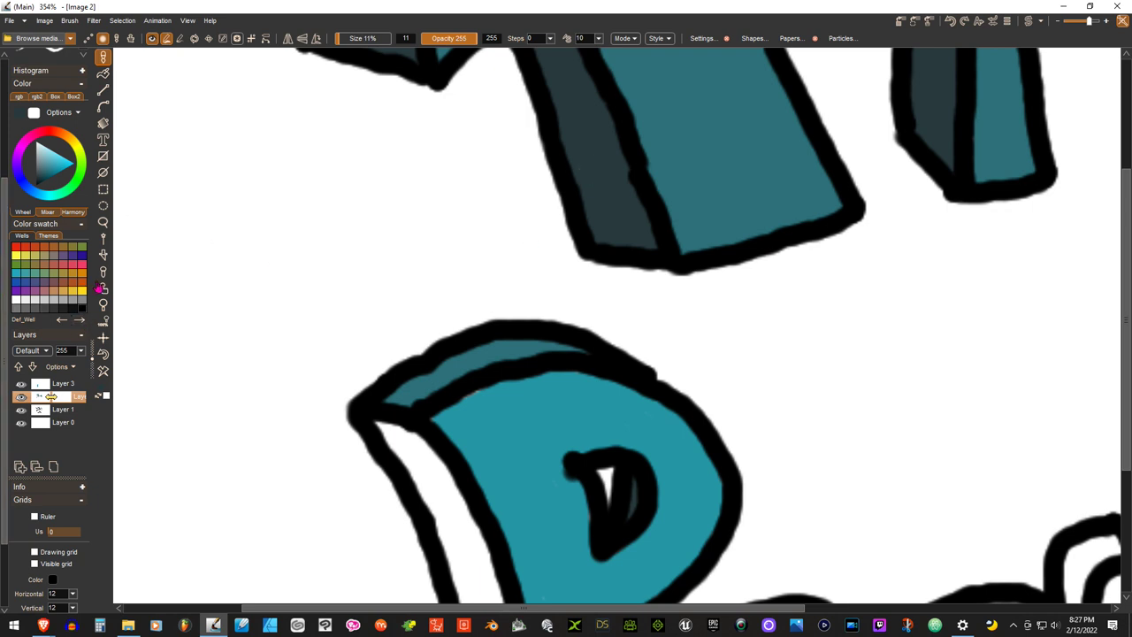
scroll(647, 177, down, 5)
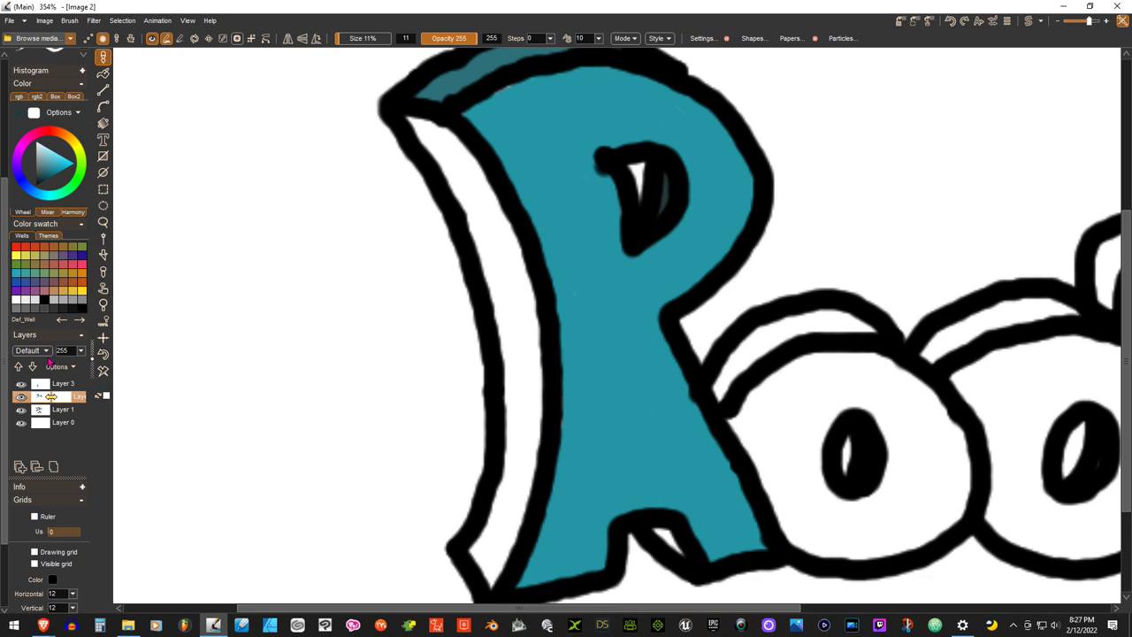
mouse_move(412, 121)
mouse_down()
mouse_move(473, 187)
mouse_move(449, 137)
mouse_move(461, 151)
mouse_move(483, 199)
mouse_move(476, 175)
mouse_move(494, 191)
mouse_move(487, 206)
mouse_move(513, 287)
mouse_move(518, 270)
mouse_move(525, 327)
mouse_move(524, 288)
mouse_move(535, 430)
mouse_move(533, 365)
mouse_move(510, 503)
mouse_move(530, 440)
mouse_move(480, 552)
mouse_up()
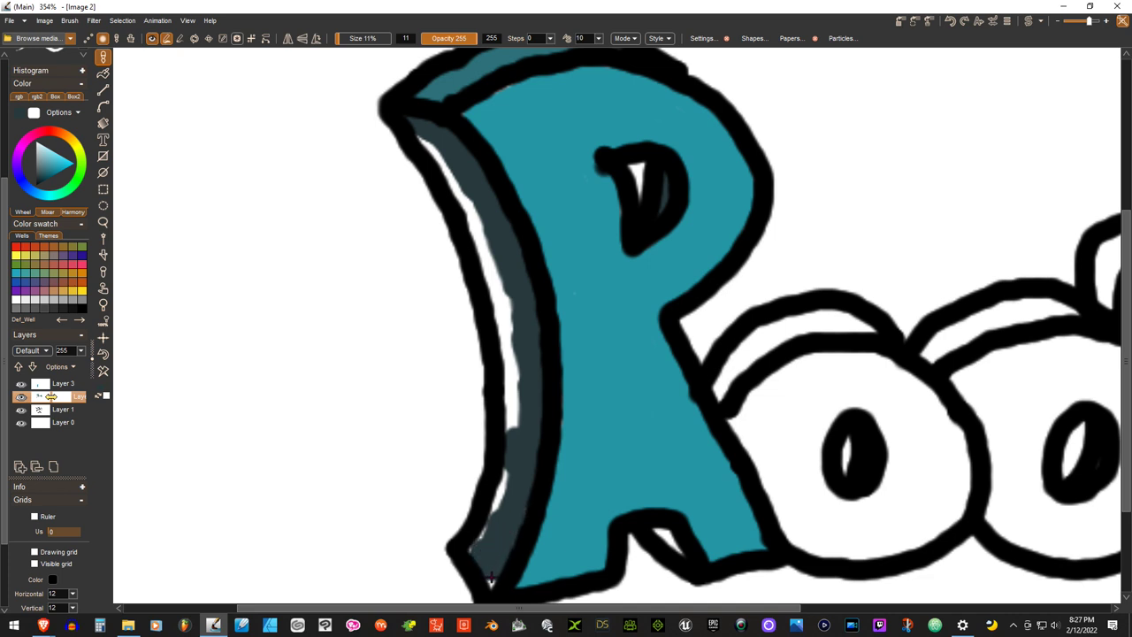
mouse_move(489, 566)
mouse_down()
mouse_move(487, 579)
mouse_move(503, 494)
mouse_up()
mouse_move(518, 421)
mouse_down()
mouse_move(521, 288)
mouse_move(489, 210)
mouse_up()
mouse_move(420, 132)
mouse_down()
mouse_move(466, 211)
mouse_move(506, 352)
mouse_up()
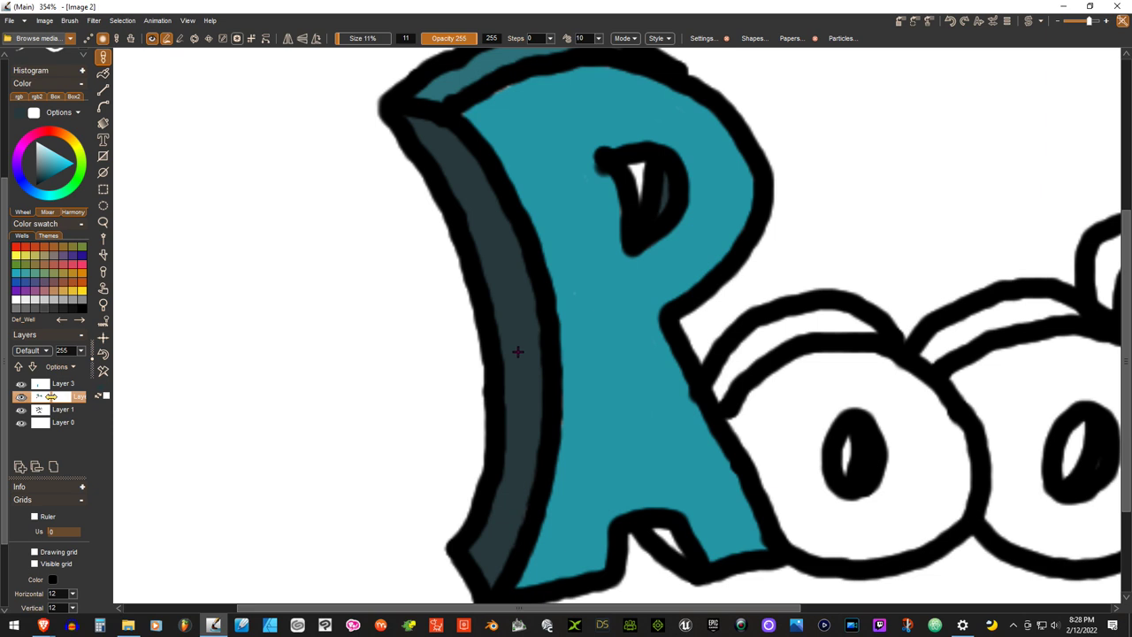
drag(674, 547, 656, 531)
- On Layer 3, sample the bright teal from the R's front and fill the front face of the first o, leaving its hole uncolored
click(103, 337)
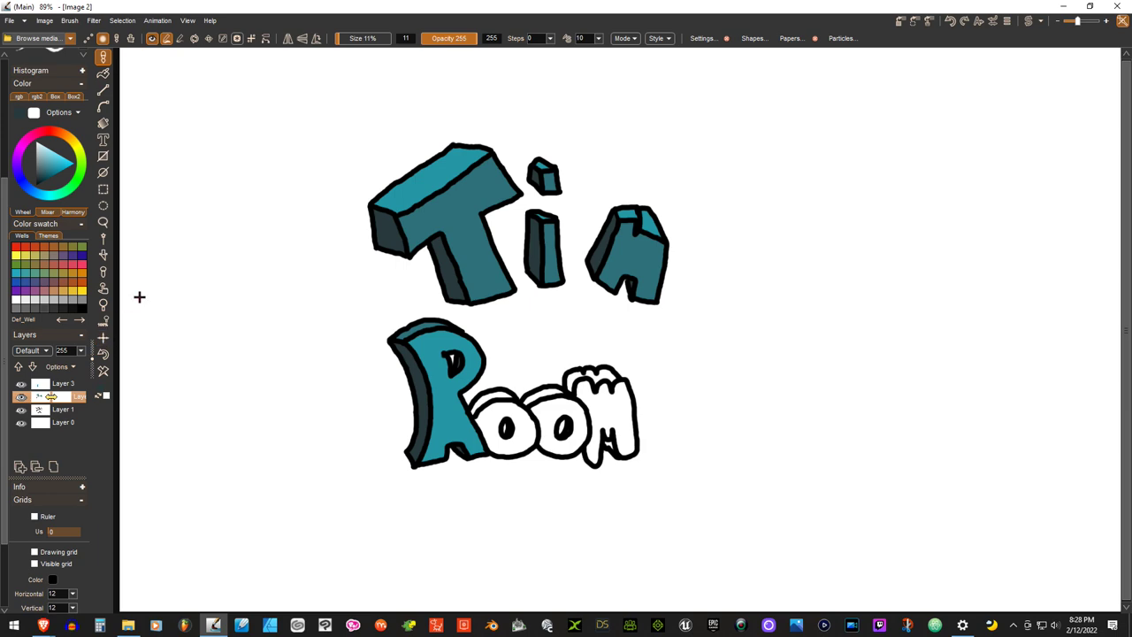
scroll(139, 297, up, 3)
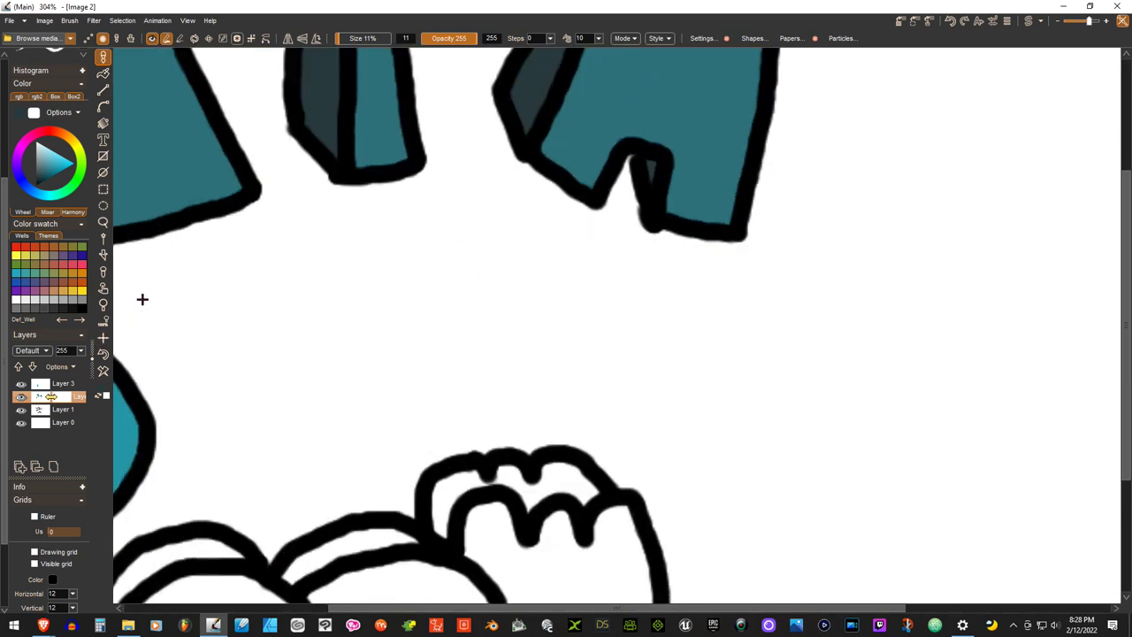
drag(769, 281, 978, 91)
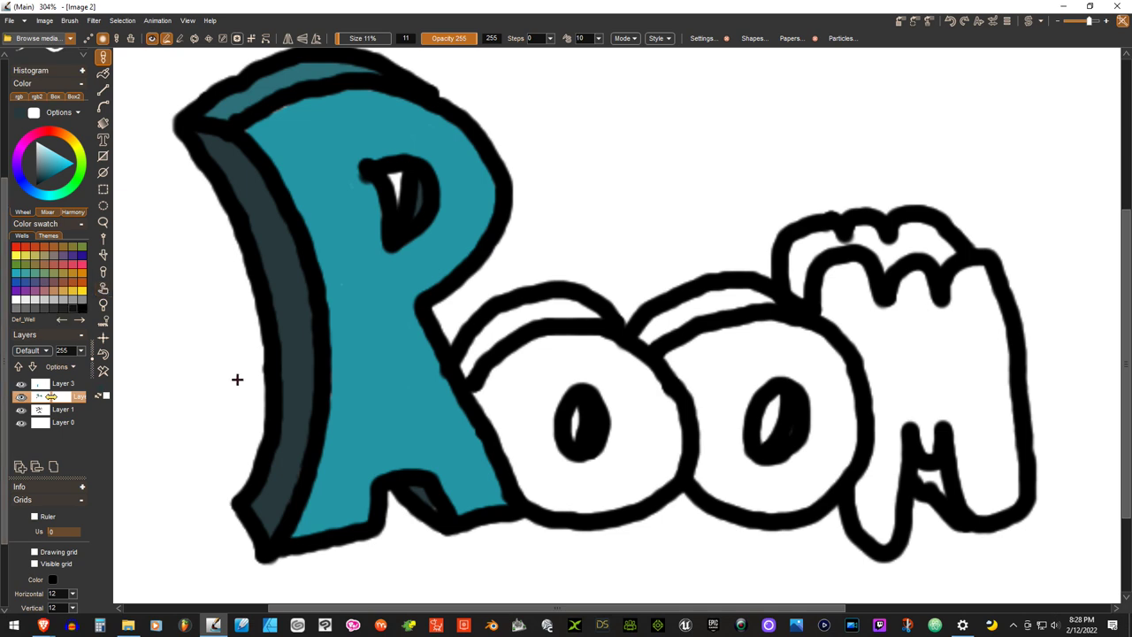
scroll(237, 379, up, 1)
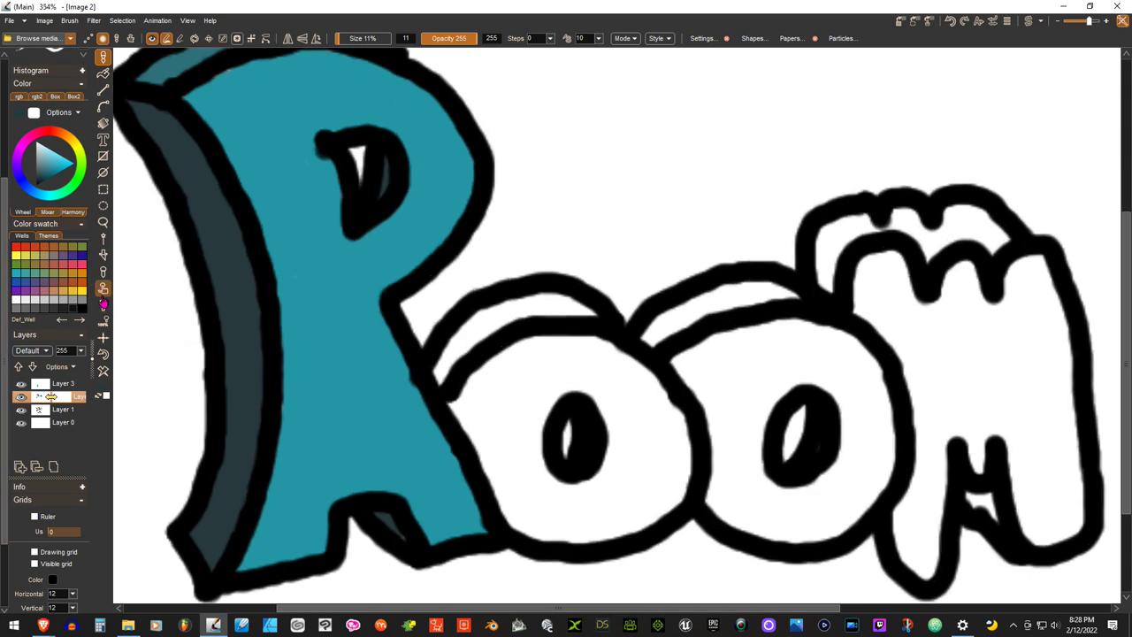
mouse_move(624, 332)
mouse_down()
mouse_move(635, 403)
mouse_move(633, 336)
mouse_up()
click(103, 271)
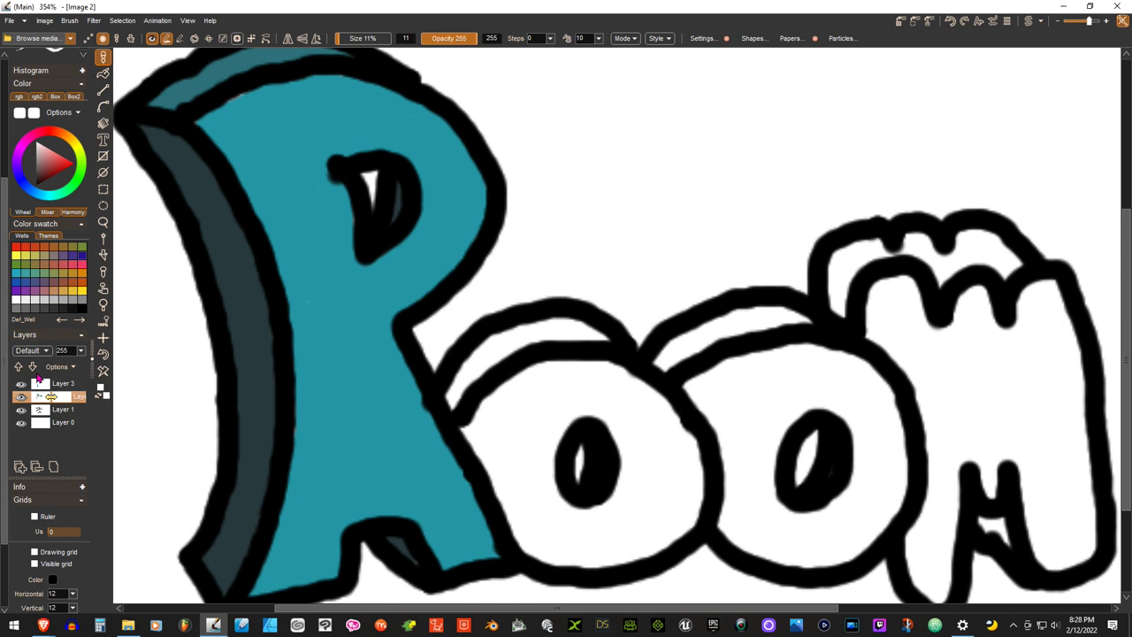
click(62, 383)
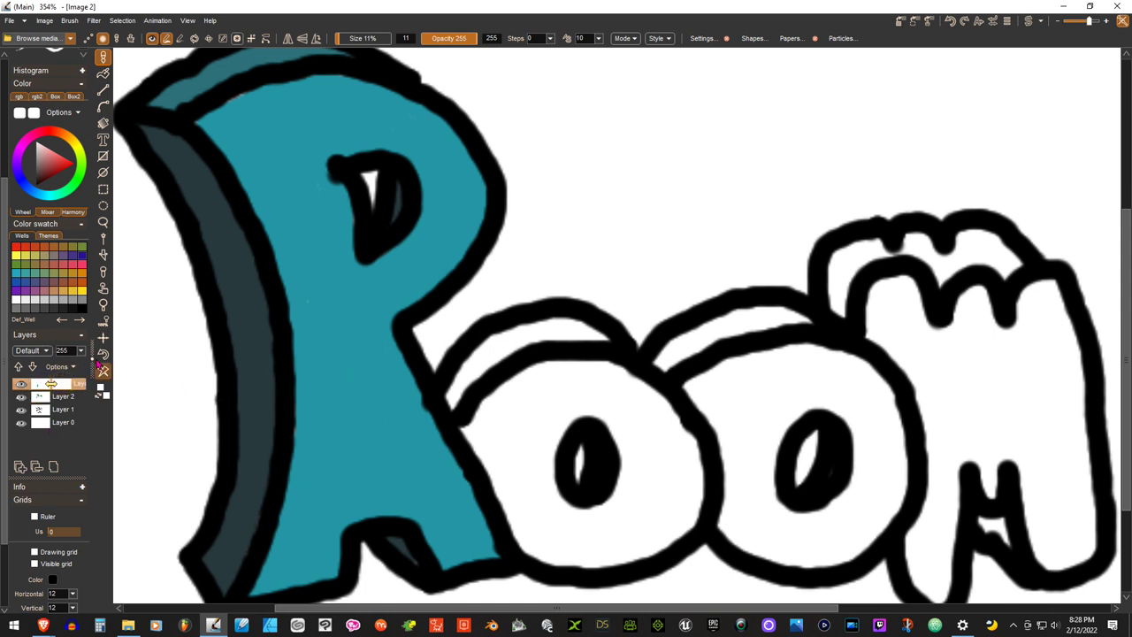
click(103, 271)
click(379, 372)
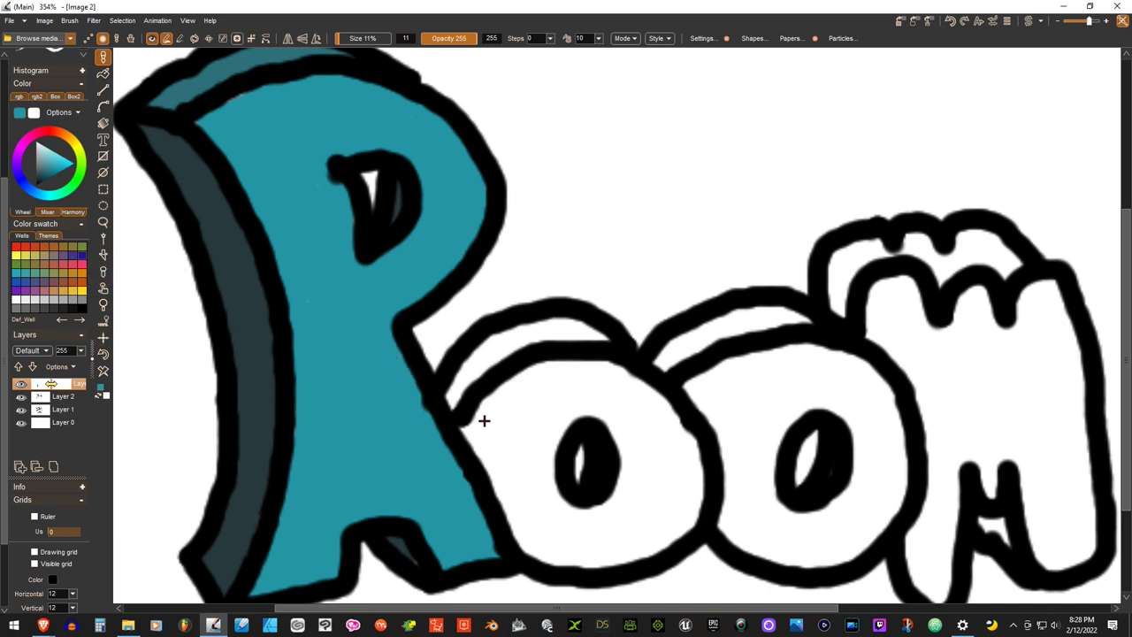
mouse_move(601, 381)
mouse_down()
mouse_move(663, 442)
mouse_move(629, 389)
mouse_move(689, 441)
mouse_move(690, 507)
mouse_move(638, 550)
mouse_move(568, 547)
mouse_move(617, 560)
mouse_move(542, 549)
mouse_move(582, 560)
mouse_move(511, 516)
mouse_move(531, 550)
mouse_move(466, 431)
mouse_move(526, 384)
mouse_move(578, 374)
mouse_move(660, 404)
mouse_move(609, 366)
mouse_move(579, 363)
mouse_move(541, 366)
mouse_move(481, 403)
mouse_move(495, 454)
mouse_move(509, 451)
mouse_move(489, 420)
mouse_move(595, 393)
mouse_move(564, 388)
mouse_move(647, 431)
mouse_move(670, 462)
mouse_move(656, 504)
mouse_move(621, 412)
mouse_move(587, 395)
mouse_move(626, 441)
mouse_move(609, 410)
mouse_move(645, 522)
mouse_move(660, 516)
mouse_move(628, 505)
mouse_move(632, 458)
mouse_move(606, 521)
mouse_move(616, 499)
mouse_move(640, 532)
mouse_move(584, 536)
mouse_move(531, 512)
mouse_move(561, 520)
mouse_move(599, 504)
mouse_move(574, 510)
mouse_move(553, 487)
mouse_move(564, 507)
mouse_move(546, 429)
mouse_move(561, 409)
mouse_move(541, 410)
mouse_move(554, 409)
mouse_move(535, 478)
mouse_up()
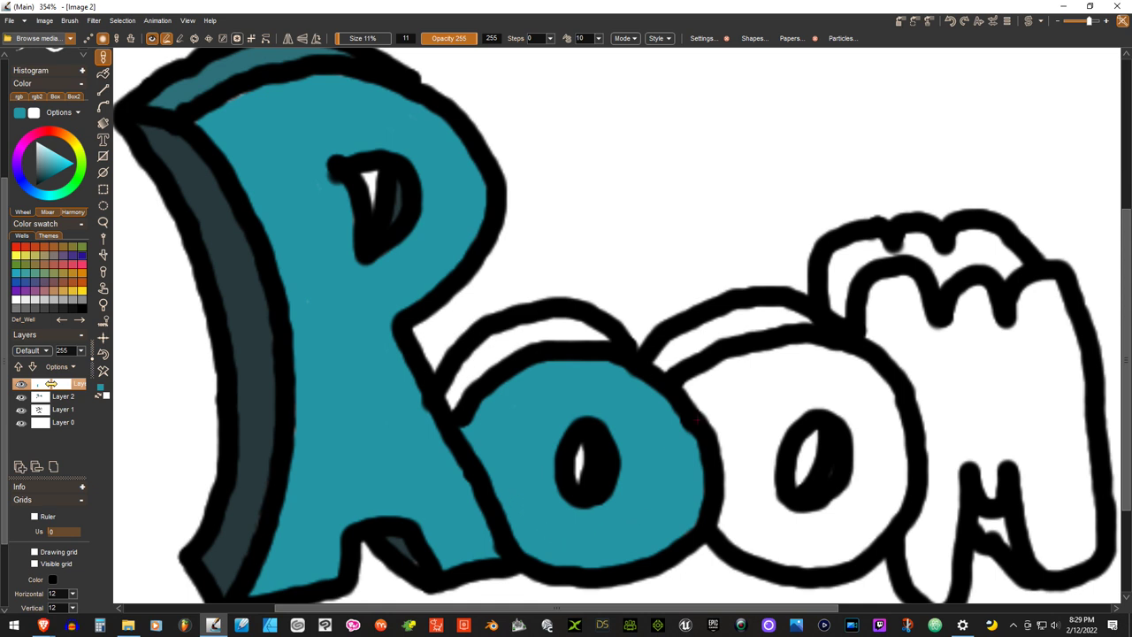
- Fill the front face of the second o with the same bright teal, leaving its hole uncolored
mouse_move(691, 388)
mouse_down()
mouse_move(717, 432)
mouse_move(723, 524)
mouse_move(735, 535)
mouse_move(795, 558)
mouse_move(855, 542)
mouse_move(888, 508)
mouse_move(899, 449)
mouse_move(873, 383)
mouse_move(840, 356)
mouse_move(795, 350)
mouse_move(704, 376)
mouse_move(832, 366)
mouse_move(888, 401)
mouse_move(774, 401)
mouse_move(753, 444)
mouse_move(772, 521)
mouse_move(838, 511)
mouse_move(854, 456)
mouse_up()
mouse_move(833, 409)
mouse_down()
mouse_move(788, 416)
mouse_move(769, 477)
mouse_move(778, 505)
mouse_move(810, 515)
mouse_up()
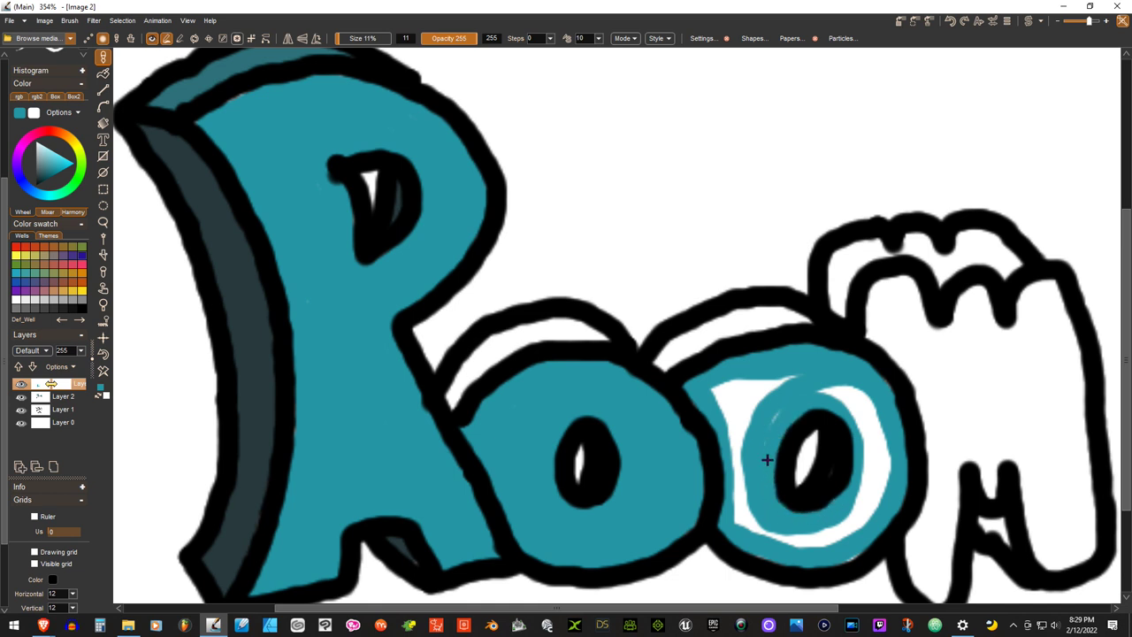
mouse_move(766, 459)
mouse_down()
mouse_move(780, 415)
mouse_move(838, 393)
mouse_move(882, 401)
mouse_move(885, 449)
mouse_move(851, 384)
mouse_move(877, 419)
mouse_move(858, 407)
mouse_move(883, 502)
mouse_move(881, 456)
mouse_move(865, 437)
mouse_move(844, 553)
mouse_move(836, 545)
mouse_move(853, 512)
mouse_move(795, 544)
mouse_move(829, 534)
mouse_move(749, 511)
mouse_move(763, 534)
mouse_move(742, 522)
mouse_move(789, 550)
mouse_move(762, 525)
mouse_move(743, 428)
mouse_move(737, 511)
mouse_move(741, 420)
mouse_move(715, 392)
mouse_move(727, 442)
mouse_move(734, 387)
mouse_move(789, 394)
mouse_move(738, 408)
mouse_move(779, 374)
mouse_move(755, 401)
mouse_up()
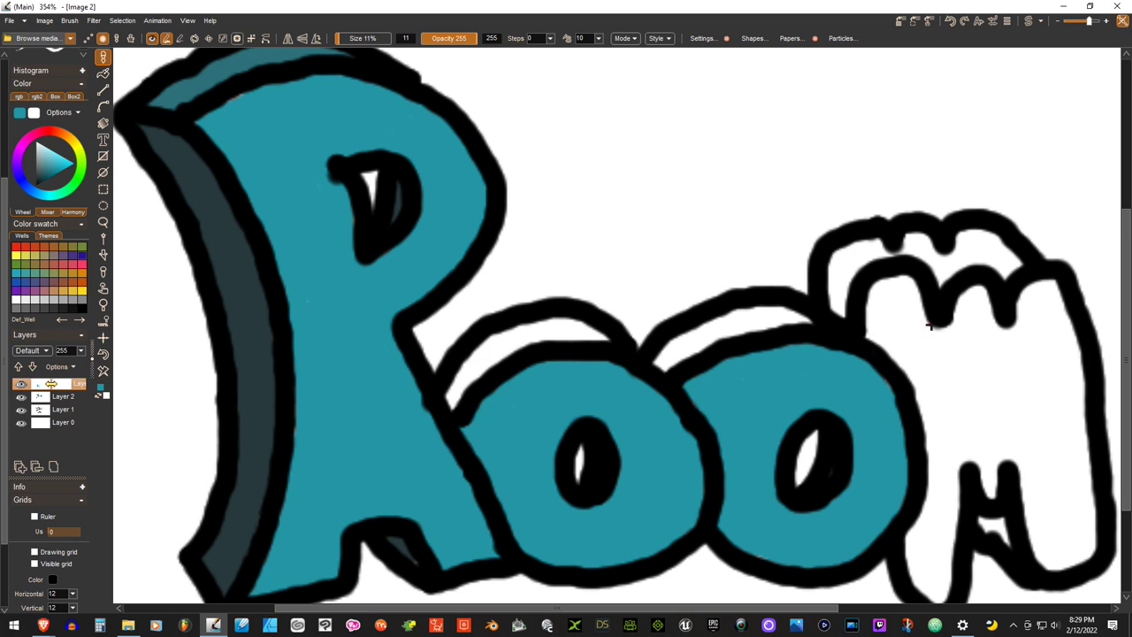
- Fill the entire front face of the dripping M with the bright teal
mouse_move(870, 329)
mouse_down()
mouse_move(894, 292)
mouse_move(909, 290)
mouse_move(880, 290)
mouse_move(903, 280)
mouse_move(872, 291)
mouse_move(875, 313)
mouse_move(904, 302)
mouse_move(923, 324)
mouse_move(899, 322)
mouse_move(895, 349)
mouse_move(884, 294)
mouse_move(909, 296)
mouse_move(909, 362)
mouse_move(889, 337)
mouse_move(948, 351)
mouse_move(937, 342)
mouse_move(965, 329)
mouse_move(972, 302)
mouse_move(986, 307)
mouse_move(982, 291)
mouse_move(963, 312)
mouse_move(968, 300)
mouse_move(964, 345)
mouse_move(1006, 346)
mouse_move(1028, 328)
mouse_move(1030, 288)
mouse_move(1022, 323)
mouse_move(1056, 297)
mouse_move(1061, 376)
mouse_move(1070, 339)
mouse_move(1079, 407)
mouse_up()
mouse_move(1074, 451)
mouse_down()
mouse_move(1072, 558)
mouse_move(1089, 553)
mouse_move(1052, 561)
mouse_move(1031, 528)
mouse_move(1018, 456)
mouse_move(983, 470)
mouse_move(988, 486)
mouse_move(949, 409)
mouse_move(952, 459)
mouse_move(922, 385)
mouse_move(946, 501)
mouse_move(952, 463)
mouse_move(932, 461)
mouse_move(932, 526)
mouse_move(918, 542)
mouse_move(910, 535)
mouse_move(929, 583)
mouse_move(909, 560)
mouse_move(933, 586)
mouse_move(945, 506)
mouse_up()
mouse_move(993, 330)
mouse_down()
mouse_move(1035, 336)
mouse_move(1039, 352)
mouse_move(1039, 329)
mouse_move(1069, 492)
mouse_move(1056, 532)
mouse_move(1027, 404)
mouse_move(1059, 547)
mouse_move(1060, 445)
mouse_move(1032, 397)
mouse_move(985, 353)
mouse_move(1013, 364)
mouse_move(976, 355)
mouse_move(959, 406)
mouse_move(981, 423)
mouse_move(975, 438)
mouse_move(991, 433)
mouse_move(1024, 460)
mouse_move(1025, 445)
mouse_move(1035, 475)
mouse_move(1004, 377)
mouse_move(1013, 420)
mouse_move(963, 373)
mouse_move(995, 414)
mouse_up()
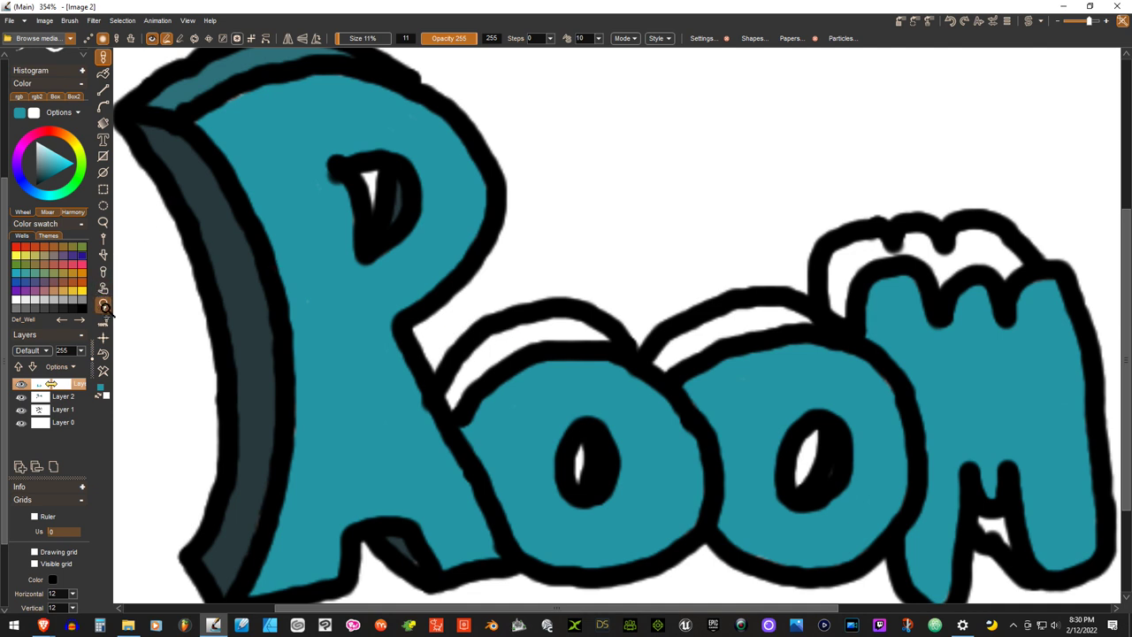
- Sample the dark slate teal from the R's left side on Layer 2 and fill the top faces of both o's on Layer 3
click(103, 269)
click(232, 257)
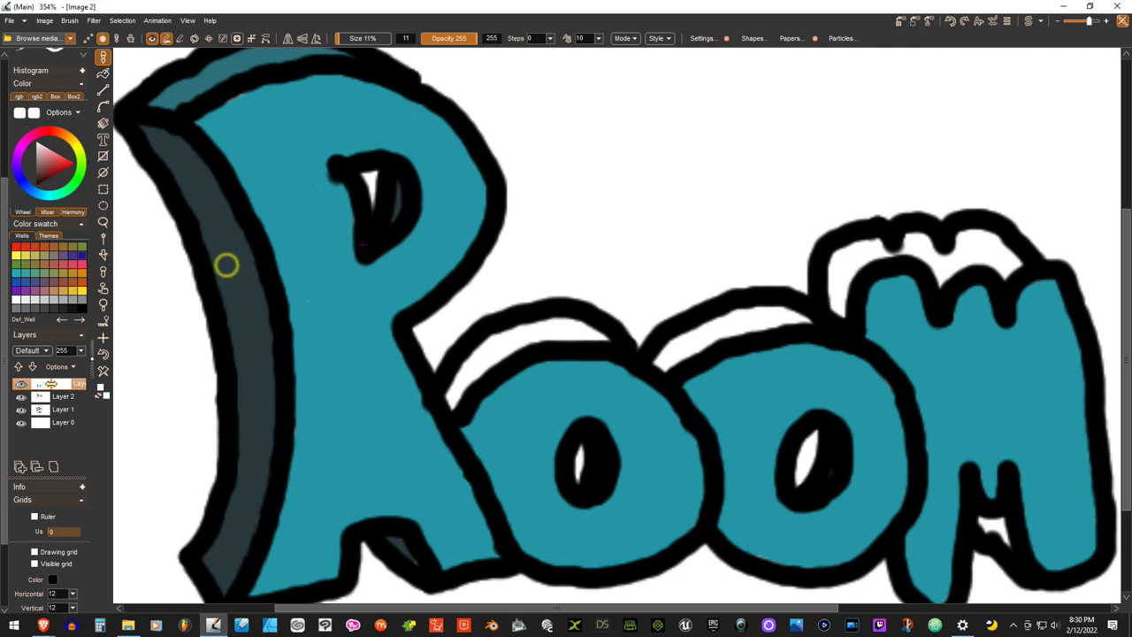
mouse_move(601, 329)
mouse_down()
mouse_move(561, 323)
mouse_move(589, 328)
mouse_move(512, 338)
mouse_move(522, 338)
mouse_up()
key(alt)
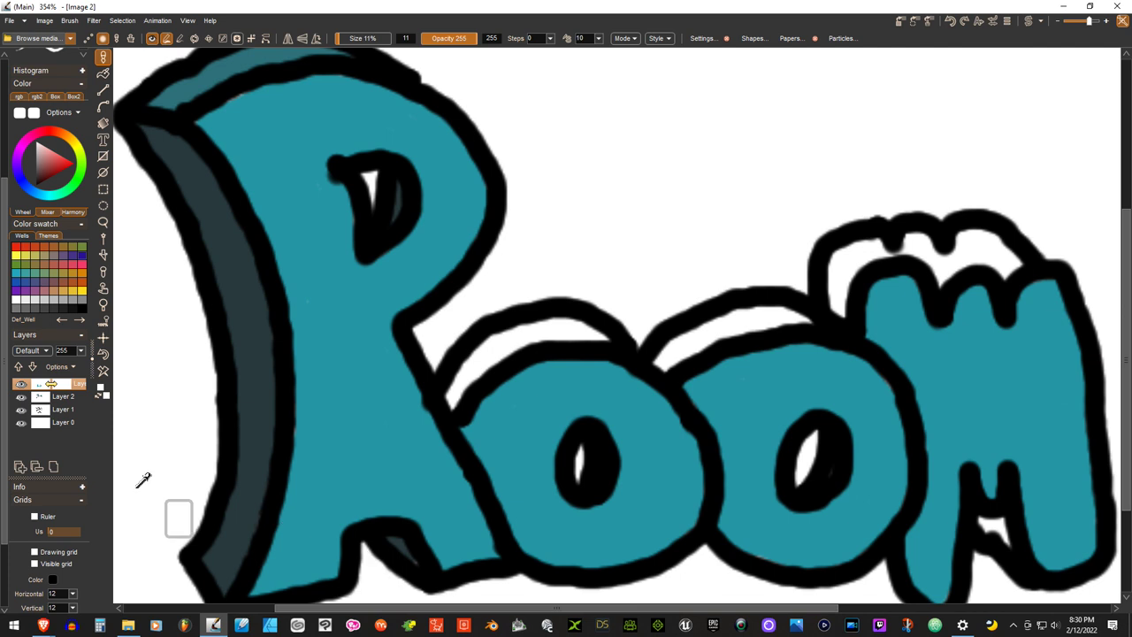
click(63, 398)
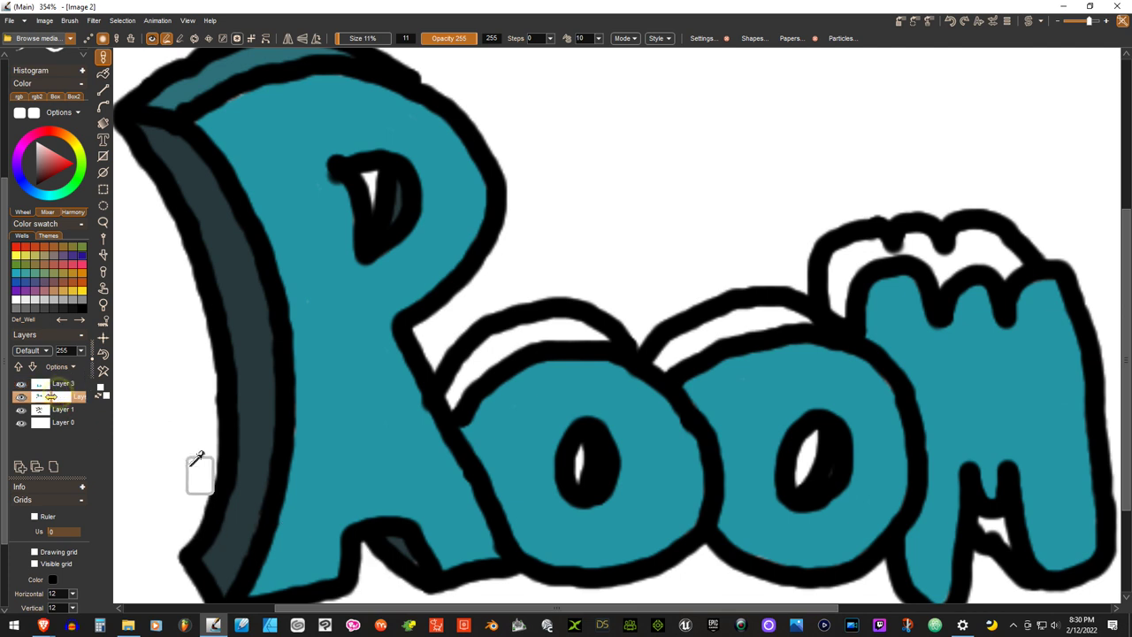
click(238, 496)
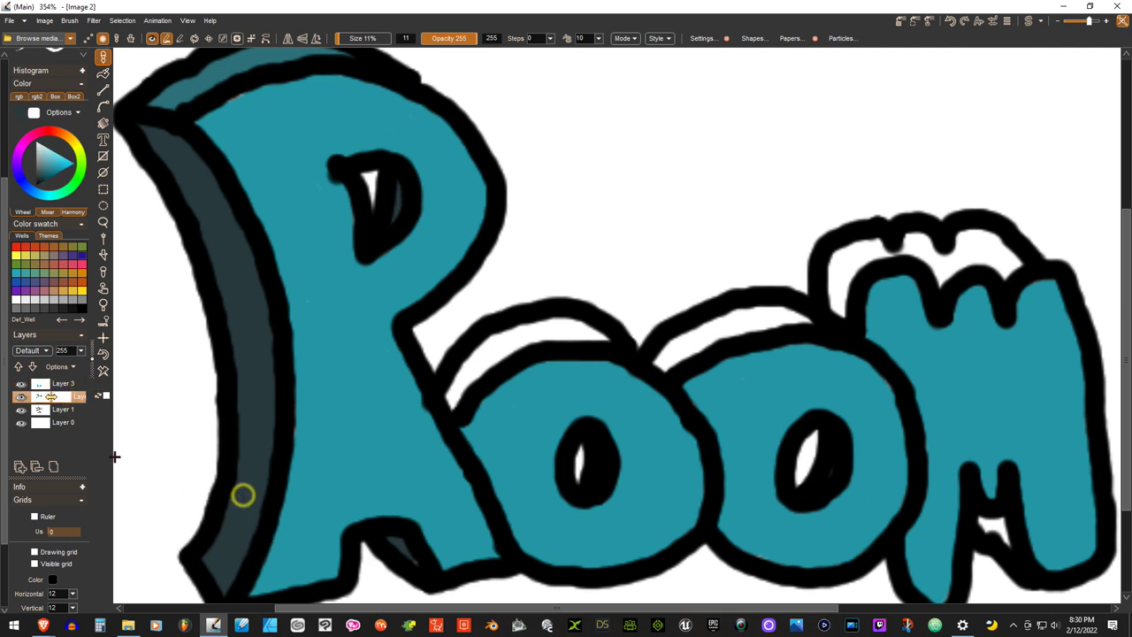
click(64, 383)
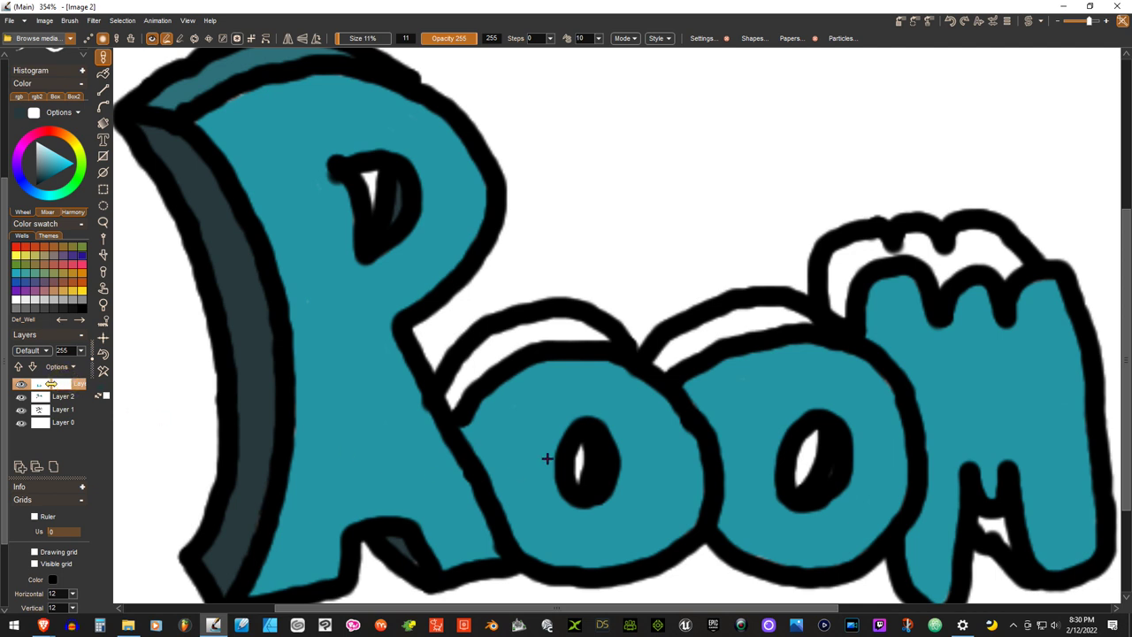
mouse_move(447, 389)
mouse_down()
mouse_move(496, 340)
mouse_move(536, 329)
mouse_move(605, 337)
mouse_move(537, 329)
mouse_move(463, 385)
mouse_up()
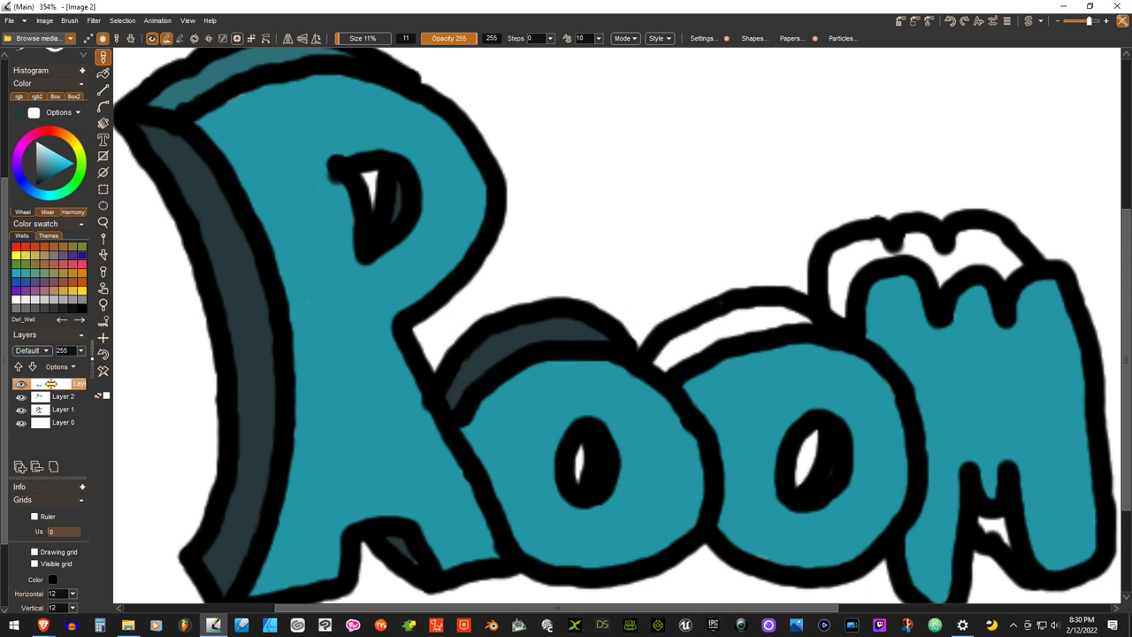
mouse_move(807, 320)
mouse_down()
mouse_move(717, 324)
mouse_move(670, 344)
mouse_move(665, 363)
mouse_move(758, 321)
mouse_up()
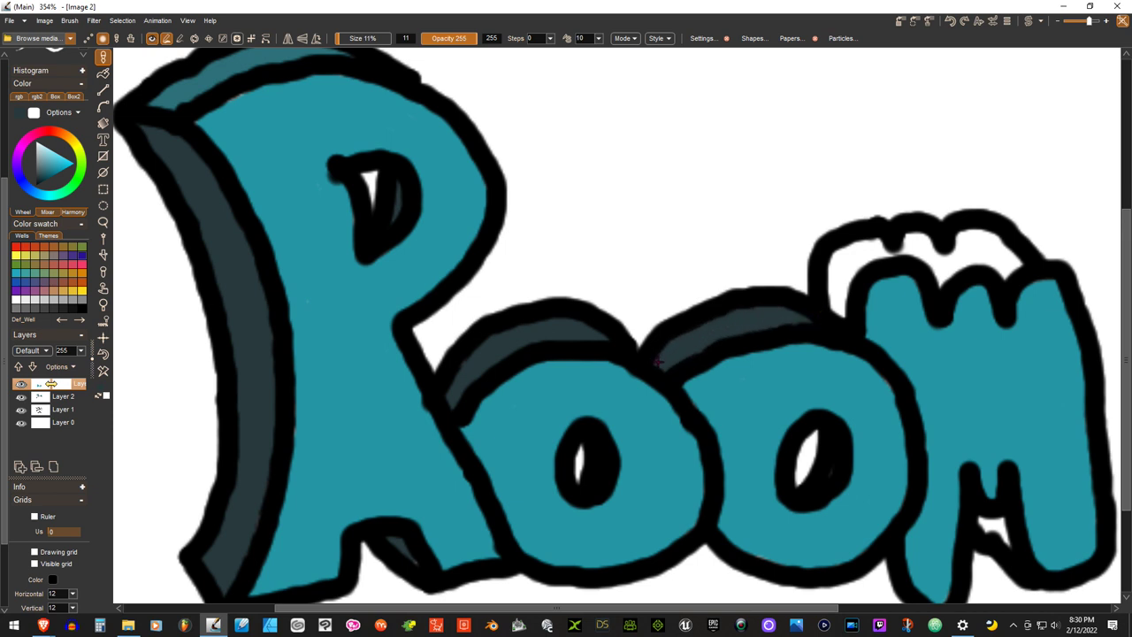
- Fill the M's dripping top and left side face and the inner side between its legs with the same dark slate teal
mouse_move(1010, 257)
mouse_down()
mouse_move(978, 232)
mouse_move(958, 241)
mouse_move(1009, 270)
mouse_move(984, 255)
mouse_move(940, 263)
mouse_move(911, 240)
mouse_move(957, 267)
mouse_up()
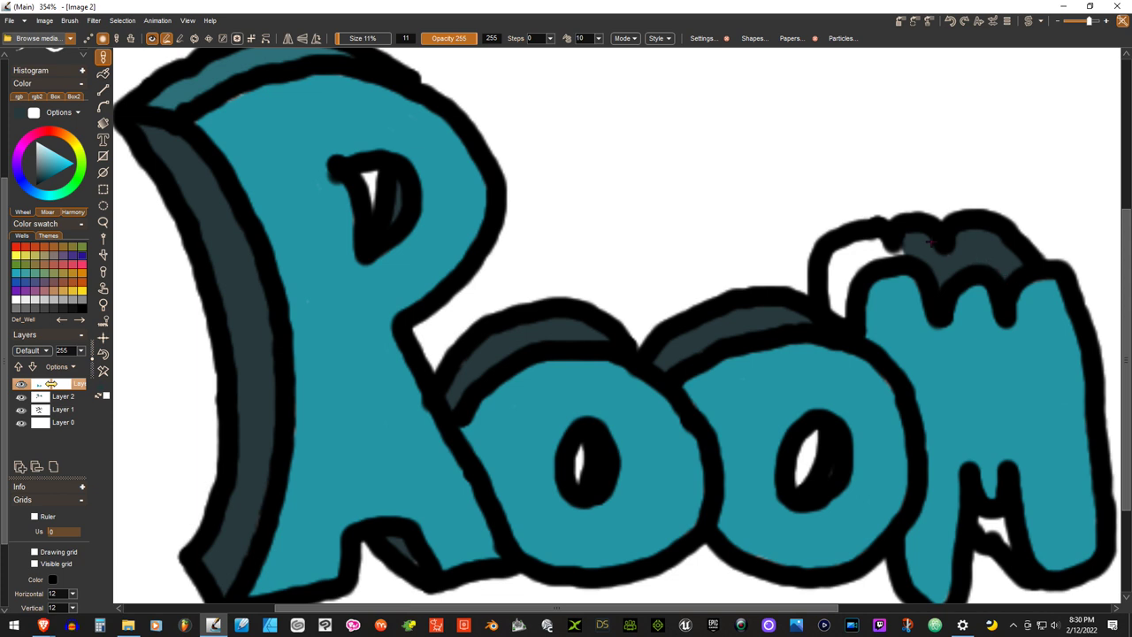
mouse_move(904, 251)
mouse_down()
mouse_move(869, 241)
mouse_move(843, 260)
mouse_move(834, 289)
mouse_move(855, 248)
mouse_move(834, 259)
mouse_move(858, 238)
mouse_move(866, 250)
mouse_move(841, 306)
mouse_move(831, 272)
mouse_up()
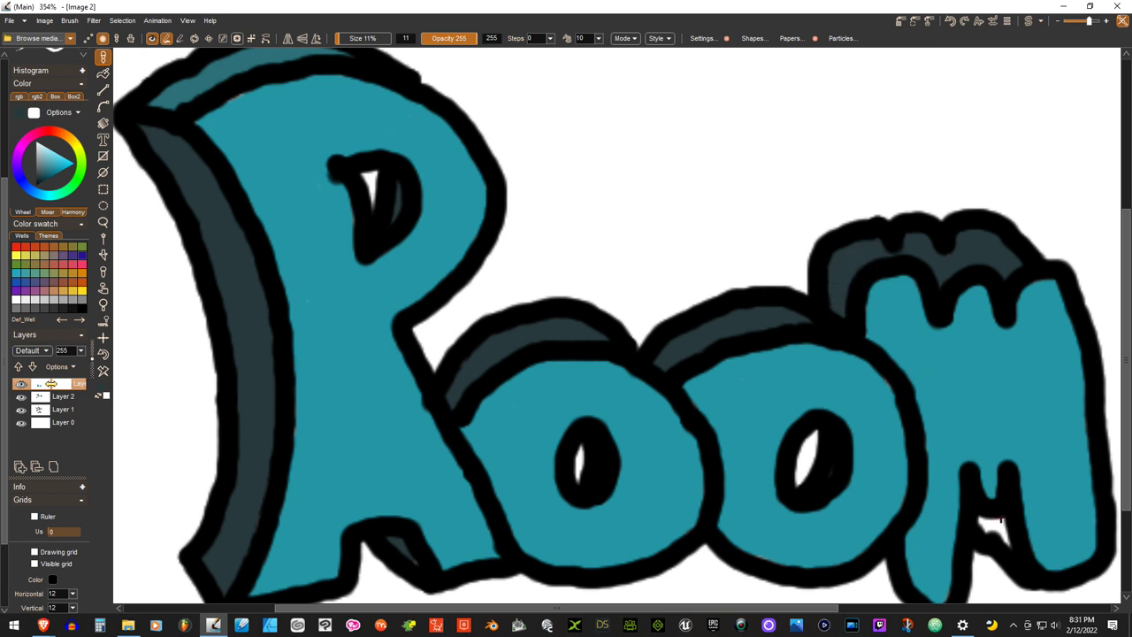
drag(1002, 528, 1006, 541)
scroll(1114, 310, down, 2)
scroll(1114, 309, up, 1)
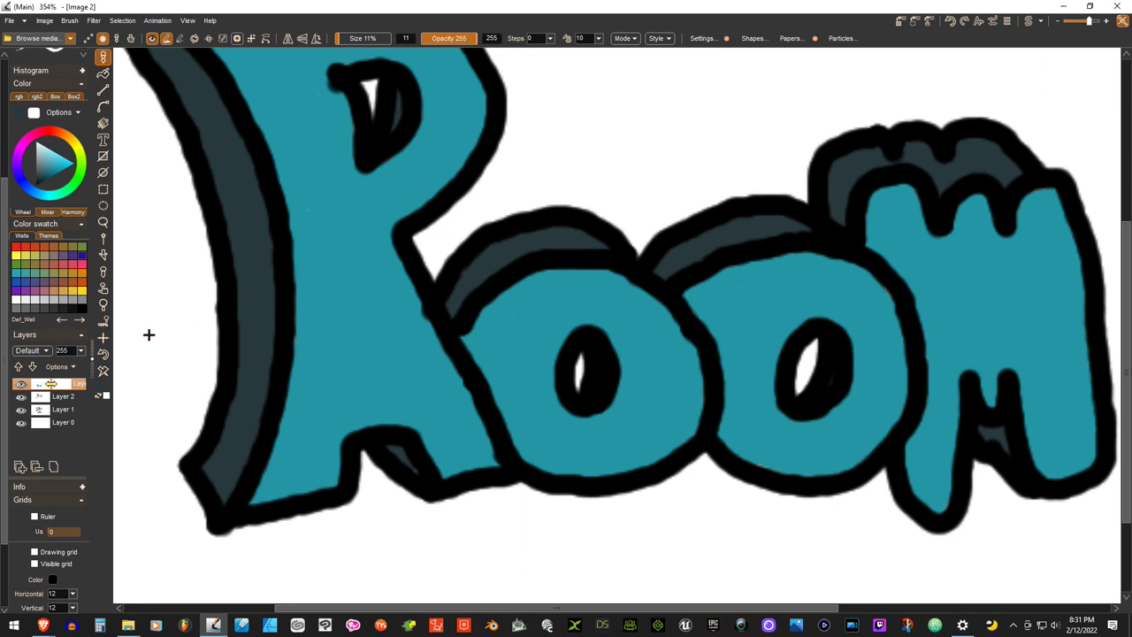
- Paint the R's top face with the dark slate teal on Layer 3
click(103, 338)
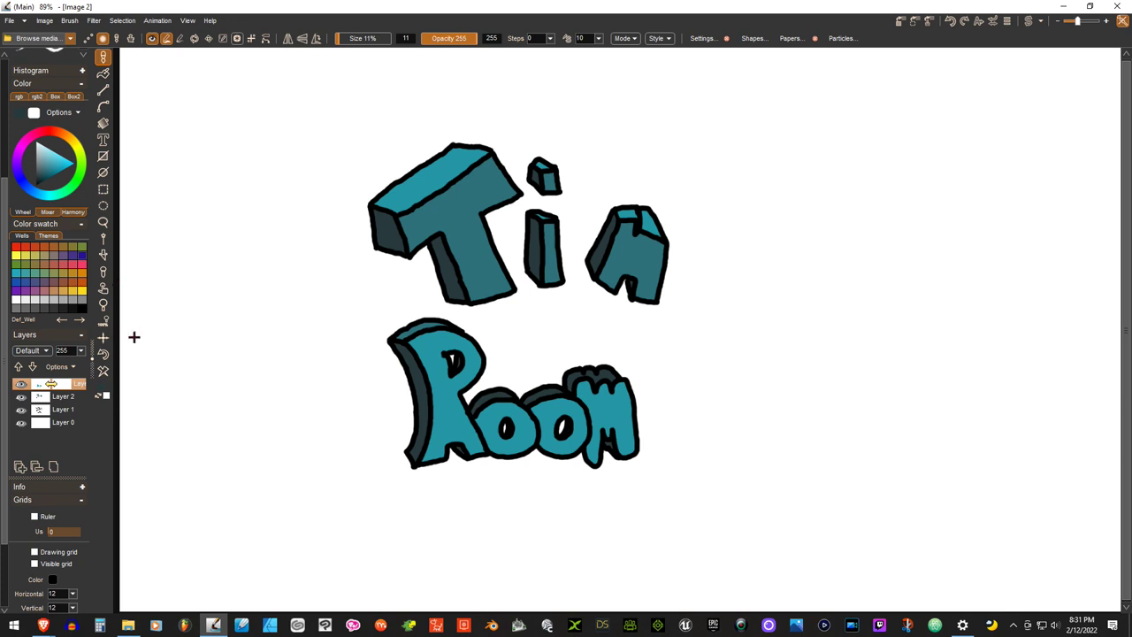
scroll(224, 392, up, 3)
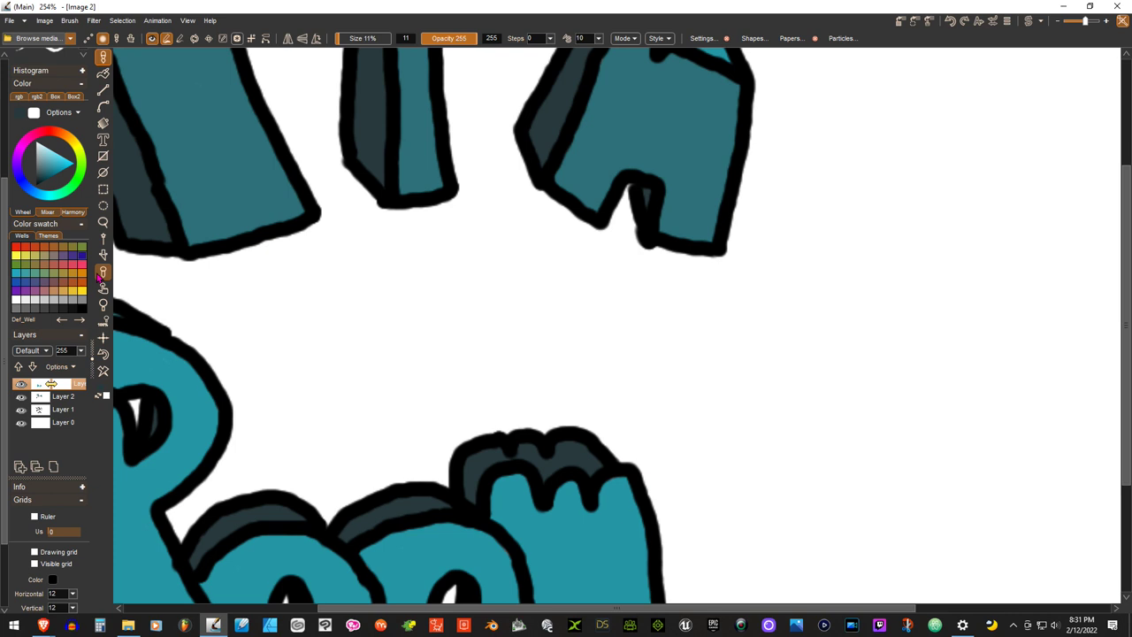
drag(746, 325, 1079, 328)
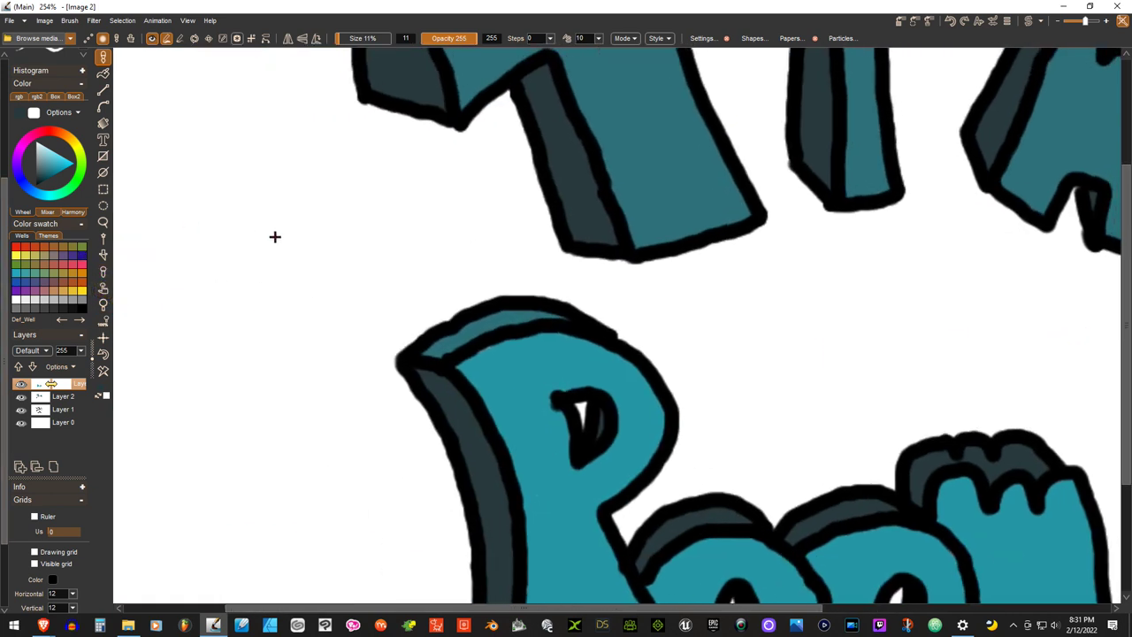
mouse_move(439, 351)
mouse_down()
mouse_move(486, 326)
mouse_move(475, 320)
mouse_move(550, 315)
mouse_up()
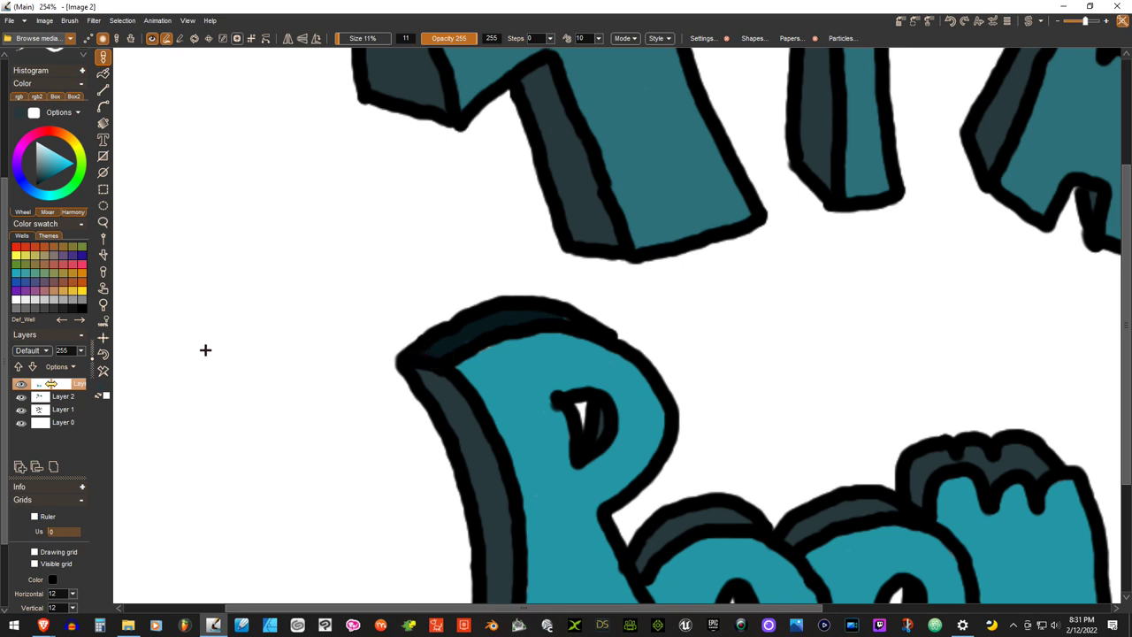
- Hide Layer 2 and make Layer 3 the active layer
click(64, 397)
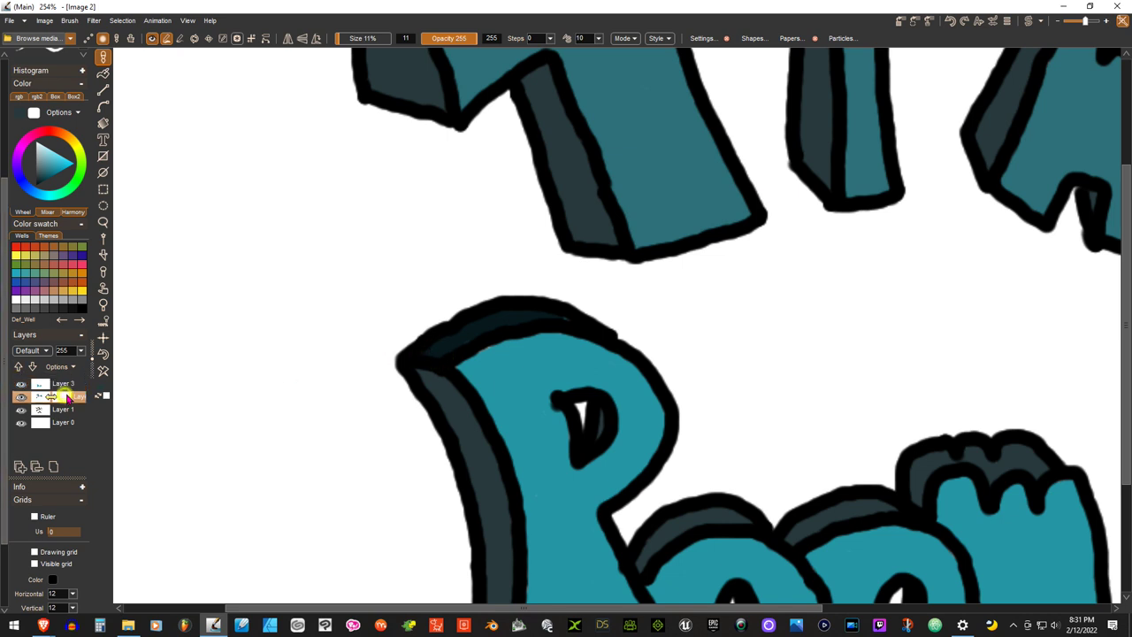
click(20, 397)
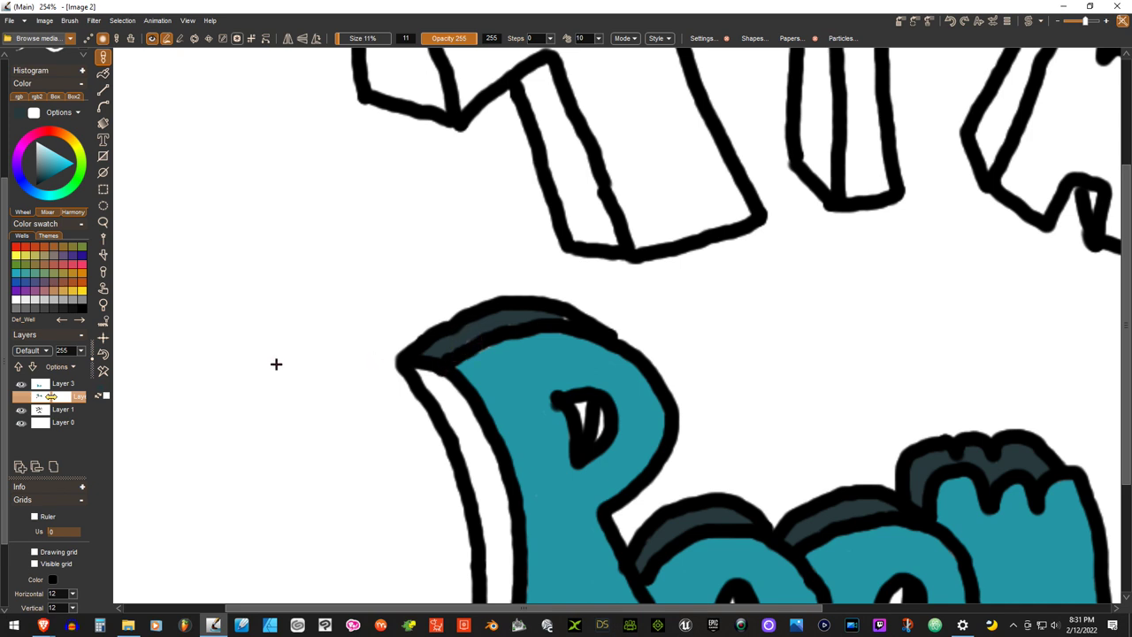
drag(50, 396, 50, 383)
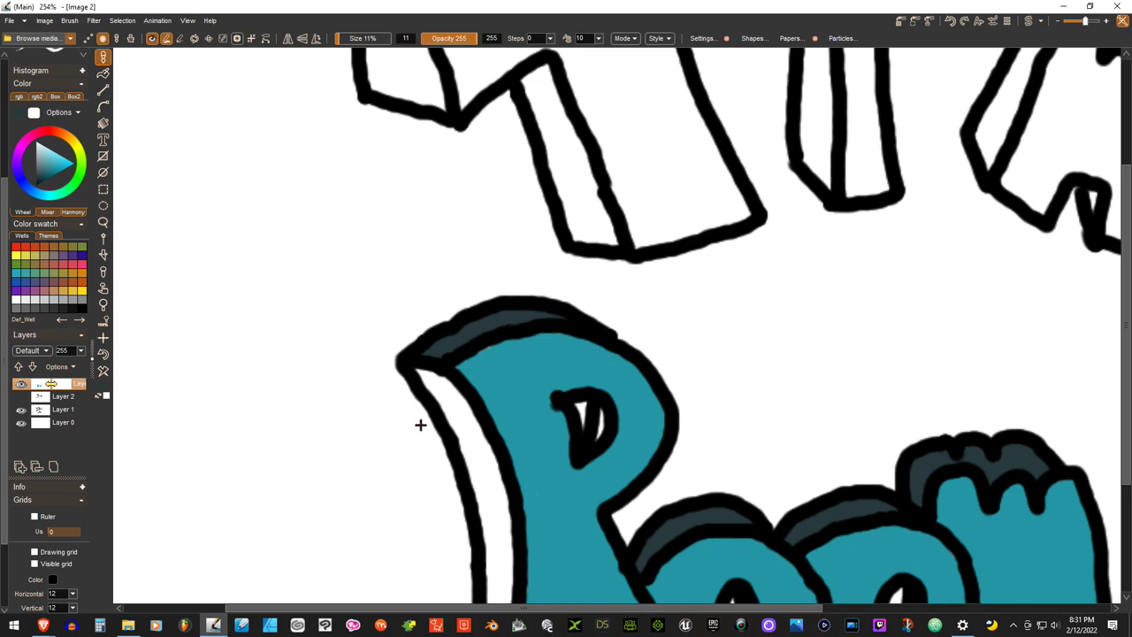
- Fill the inner side of the R's hole and the inner side between its legs with dark slate teal on Layer 3
drag(602, 417, 594, 425)
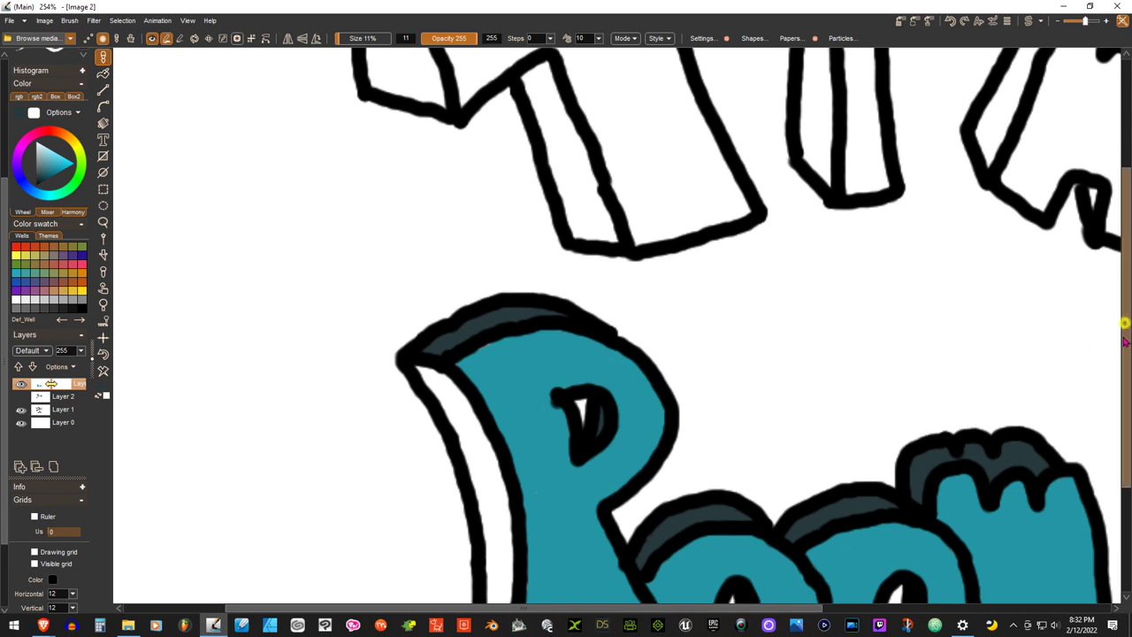
scroll(1125, 328, down, 3)
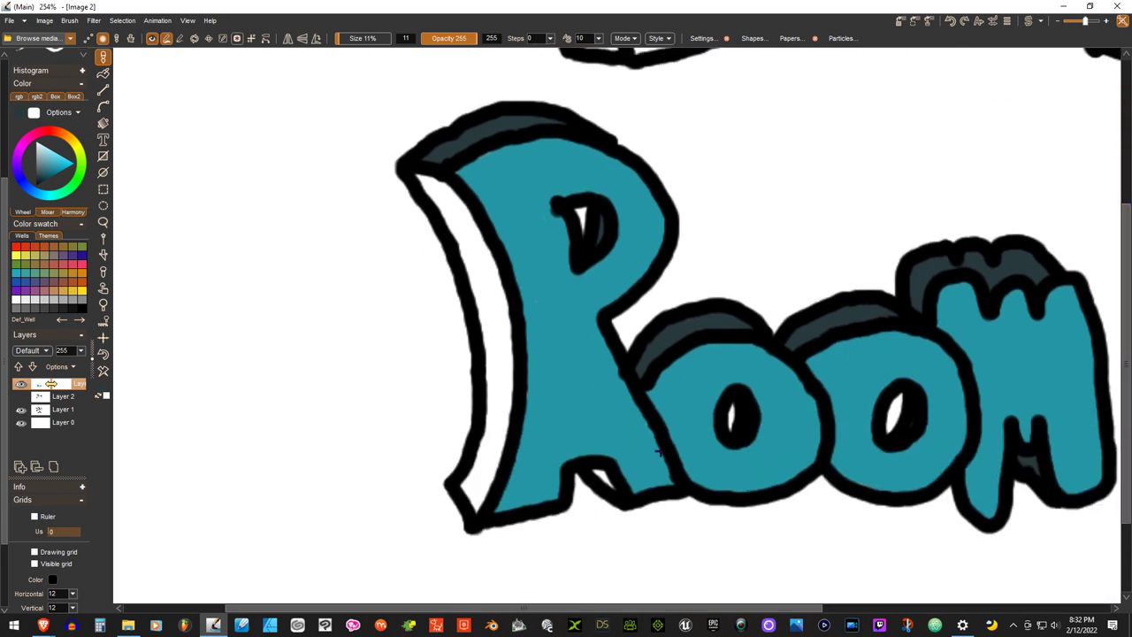
drag(598, 475, 593, 471)
- Fill the R's whole left side face with the dark slate teal on Layer 3
mouse_move(473, 494)
mouse_down()
mouse_move(483, 453)
mouse_move(482, 494)
mouse_move(498, 444)
mouse_move(486, 477)
mouse_move(472, 473)
mouse_move(507, 398)
mouse_up()
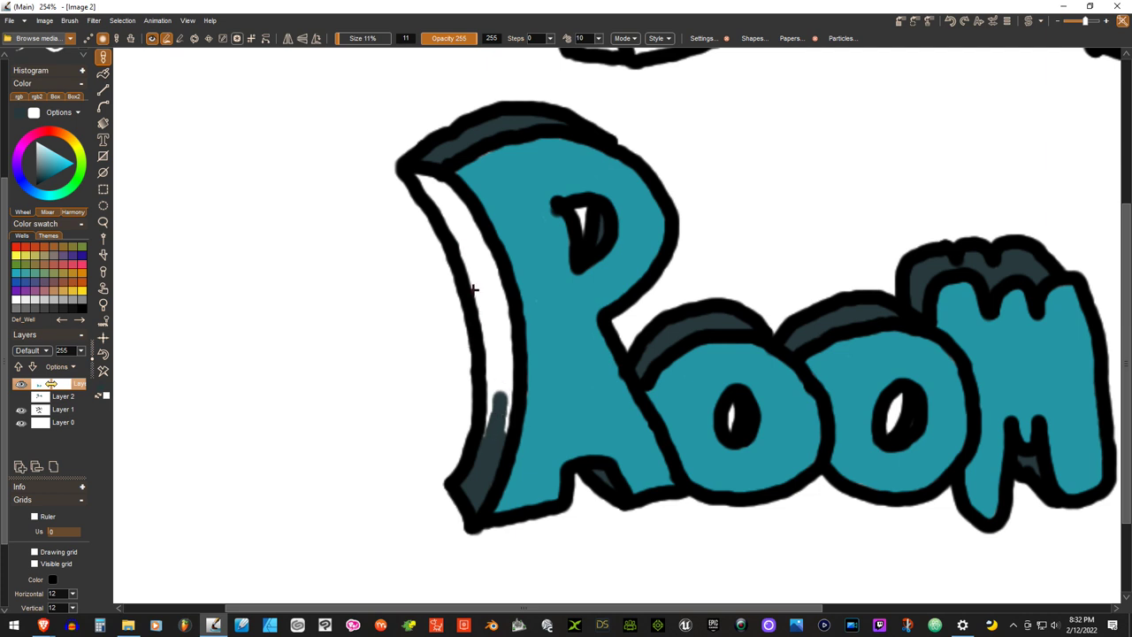
mouse_move(432, 183)
mouse_down()
mouse_move(467, 238)
mouse_move(463, 213)
mouse_move(467, 230)
mouse_move(471, 220)
mouse_move(496, 287)
mouse_move(505, 424)
mouse_move(501, 321)
mouse_move(485, 436)
mouse_up()
drag(498, 387, 493, 302)
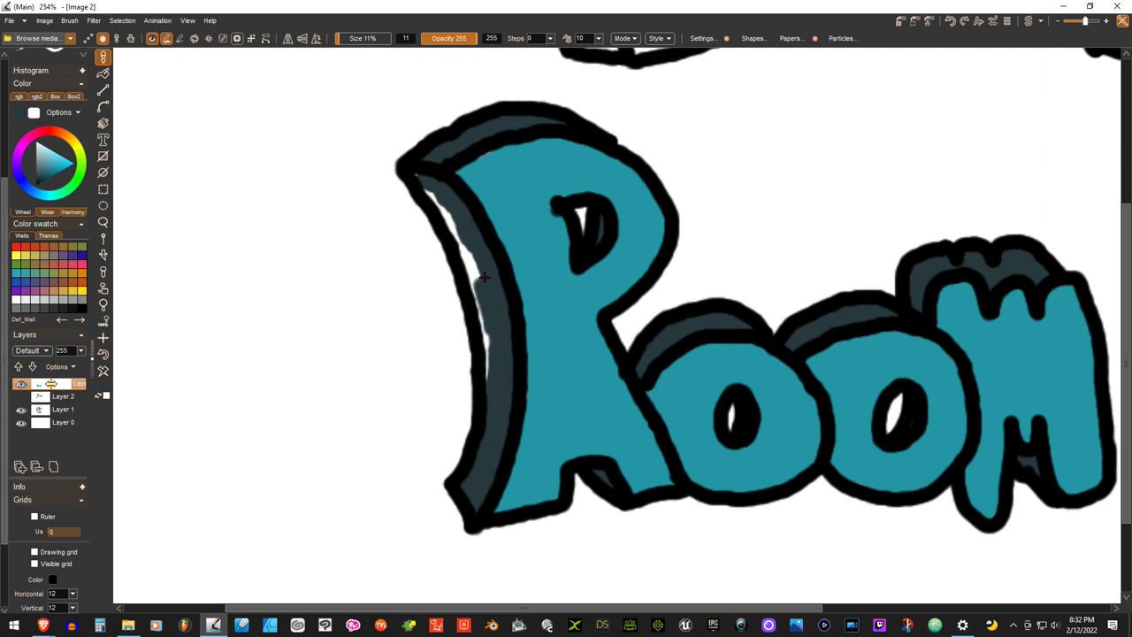
mouse_move(417, 176)
mouse_down()
mouse_move(467, 257)
mouse_move(491, 392)
mouse_up()
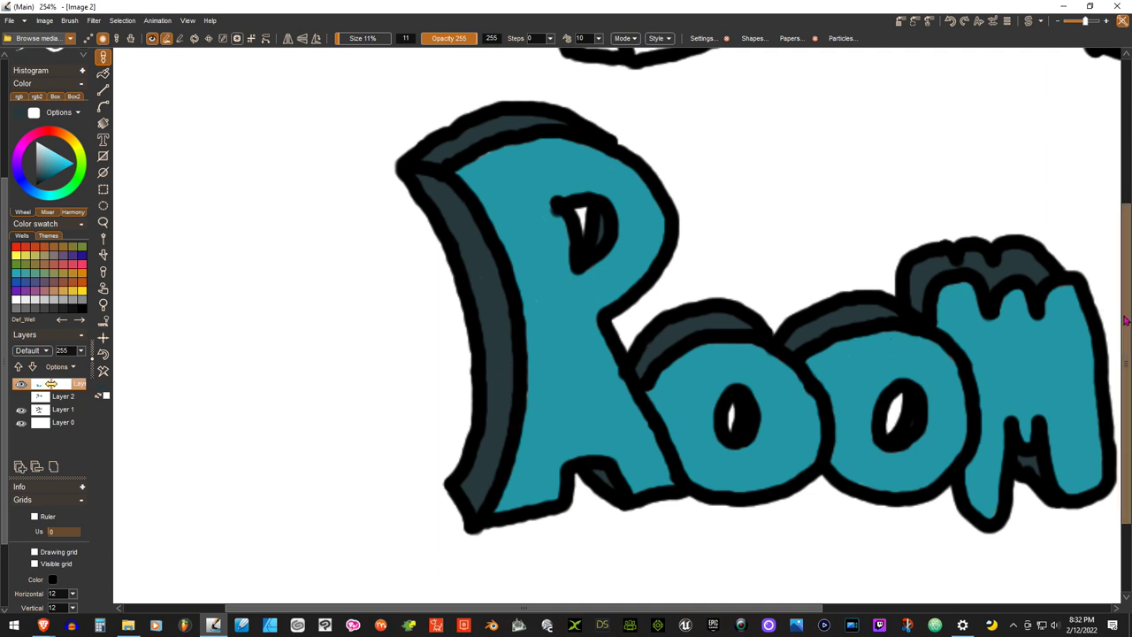
- Fill the top face of the T's crossbar with the dark slate teal on Layer 3
scroll(1107, 310, up, 10)
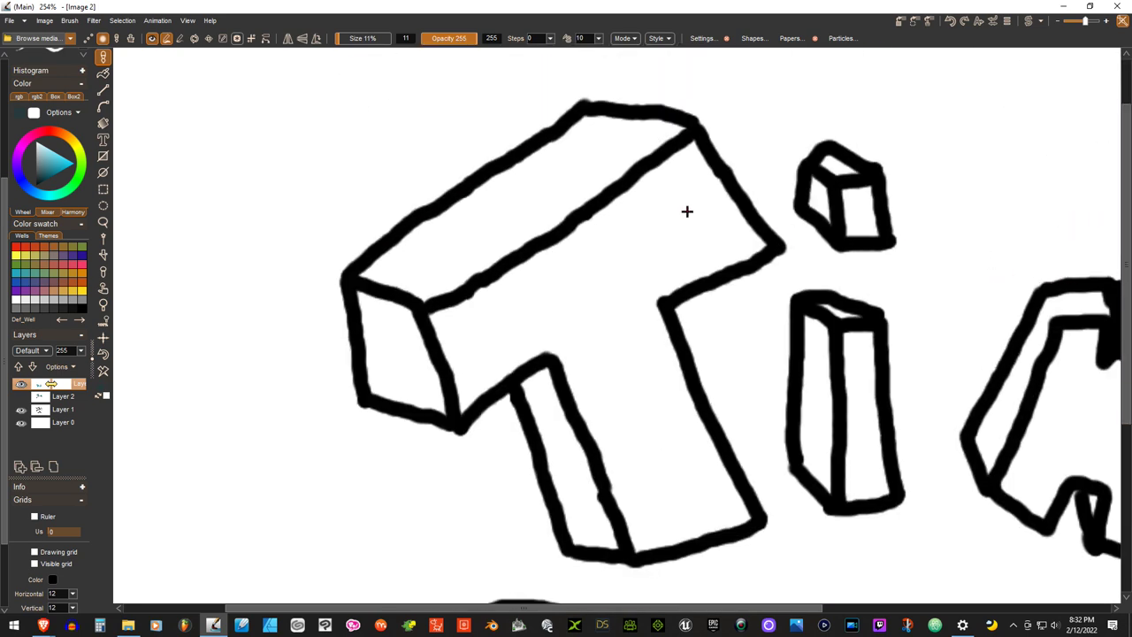
drag(586, 120, 654, 122)
mouse_move(594, 124)
mouse_down()
mouse_move(653, 130)
mouse_move(571, 149)
mouse_move(573, 134)
mouse_move(540, 151)
mouse_move(397, 251)
mouse_move(458, 224)
mouse_move(390, 273)
mouse_move(427, 284)
mouse_move(379, 275)
mouse_move(455, 261)
mouse_up()
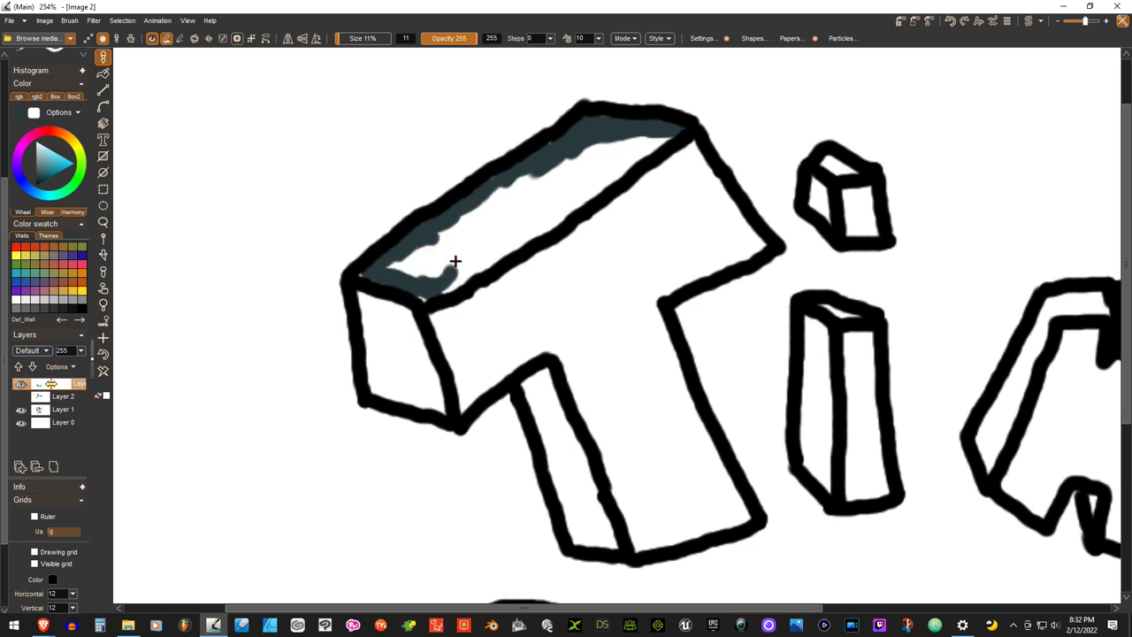
mouse_move(657, 133)
mouse_down()
mouse_move(667, 132)
mouse_move(605, 137)
mouse_move(628, 151)
mouse_move(591, 188)
mouse_move(607, 180)
mouse_move(597, 168)
mouse_up()
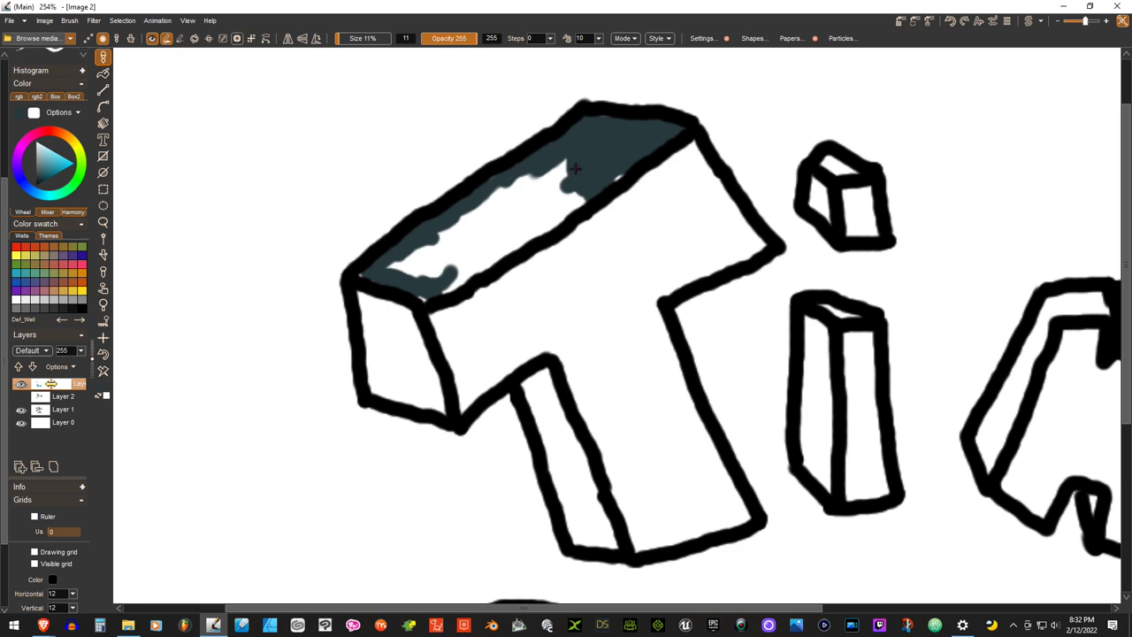
mouse_move(532, 181)
mouse_down()
mouse_move(567, 156)
mouse_move(540, 178)
mouse_move(514, 170)
mouse_move(357, 273)
mouse_move(423, 297)
mouse_move(581, 198)
mouse_move(478, 267)
mouse_up()
drag(534, 227, 629, 158)
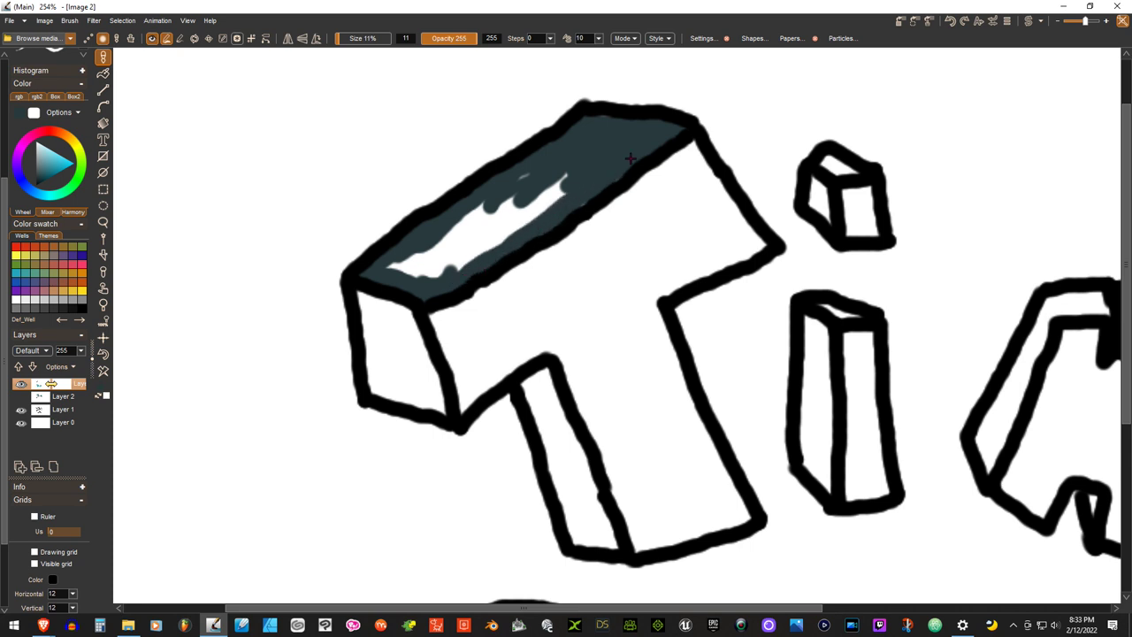
mouse_move(536, 190)
mouse_down()
mouse_move(518, 169)
mouse_move(578, 206)
mouse_move(519, 202)
mouse_move(550, 197)
mouse_move(556, 205)
mouse_move(467, 206)
mouse_move(535, 207)
mouse_move(464, 233)
mouse_move(477, 226)
mouse_move(456, 248)
mouse_move(482, 251)
mouse_move(490, 238)
mouse_move(448, 269)
mouse_move(441, 251)
mouse_move(427, 253)
mouse_move(435, 279)
mouse_move(400, 266)
mouse_up()
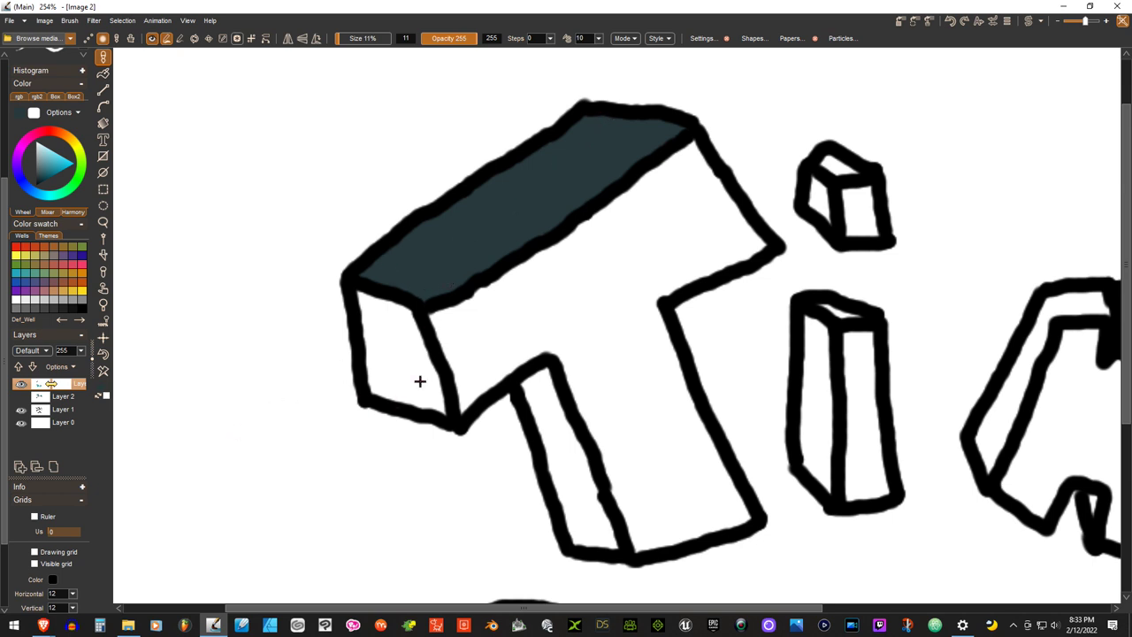
- Sample the bright teal from the R's front and paint the T's front stem and crossbar edges with it on Layer 3
drag(1129, 258, 992, 315)
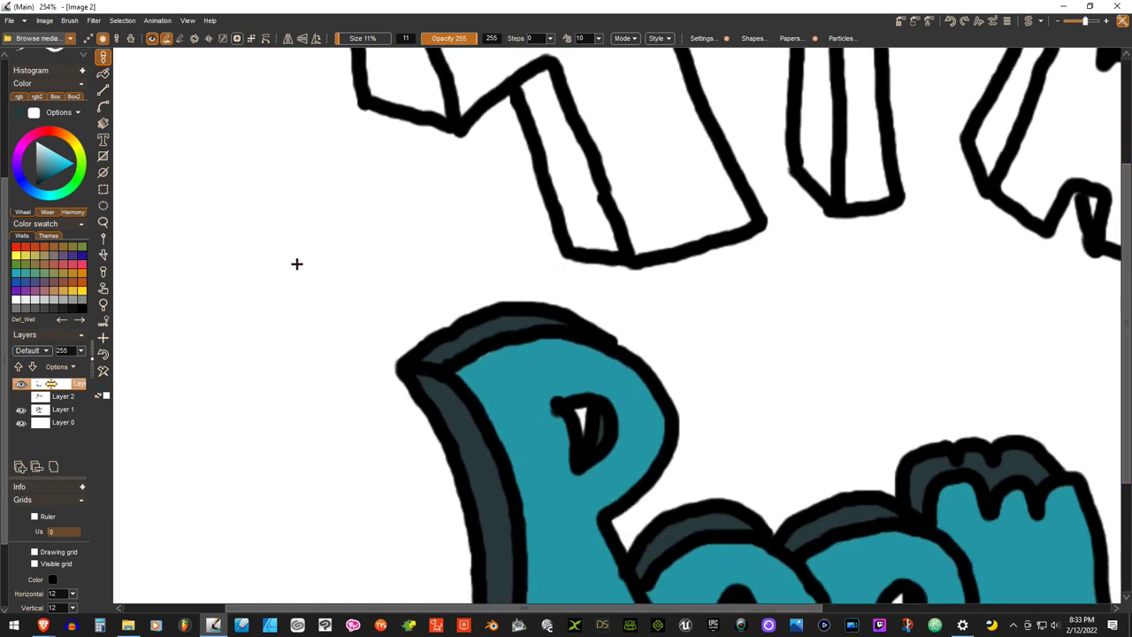
key(alt)
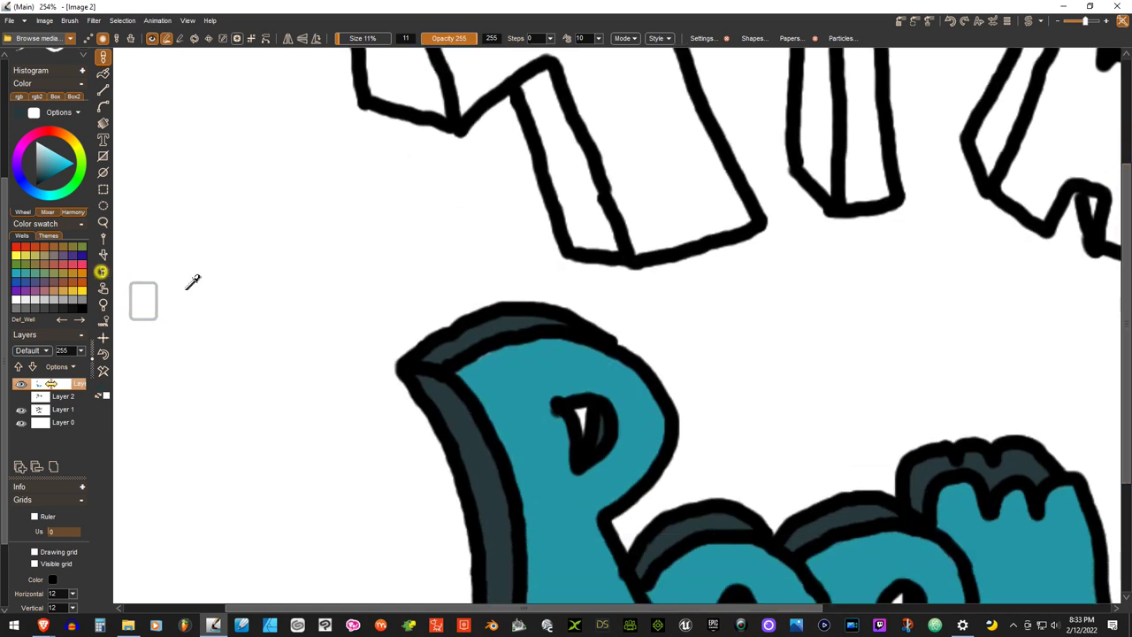
alt+click(526, 376)
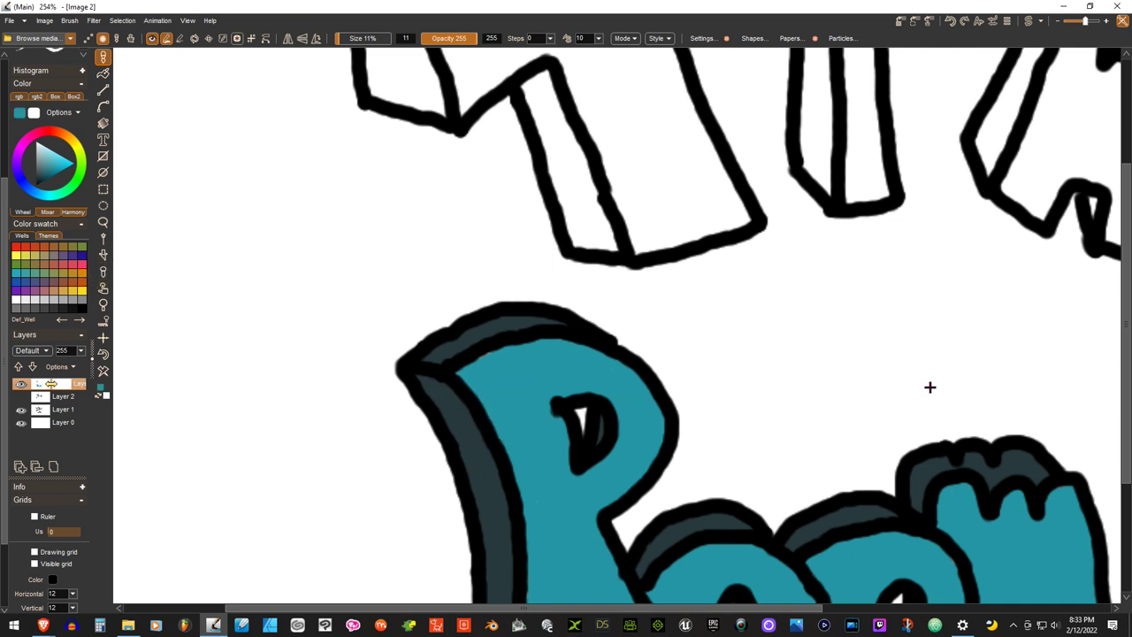
drag(1125, 407, 972, 346)
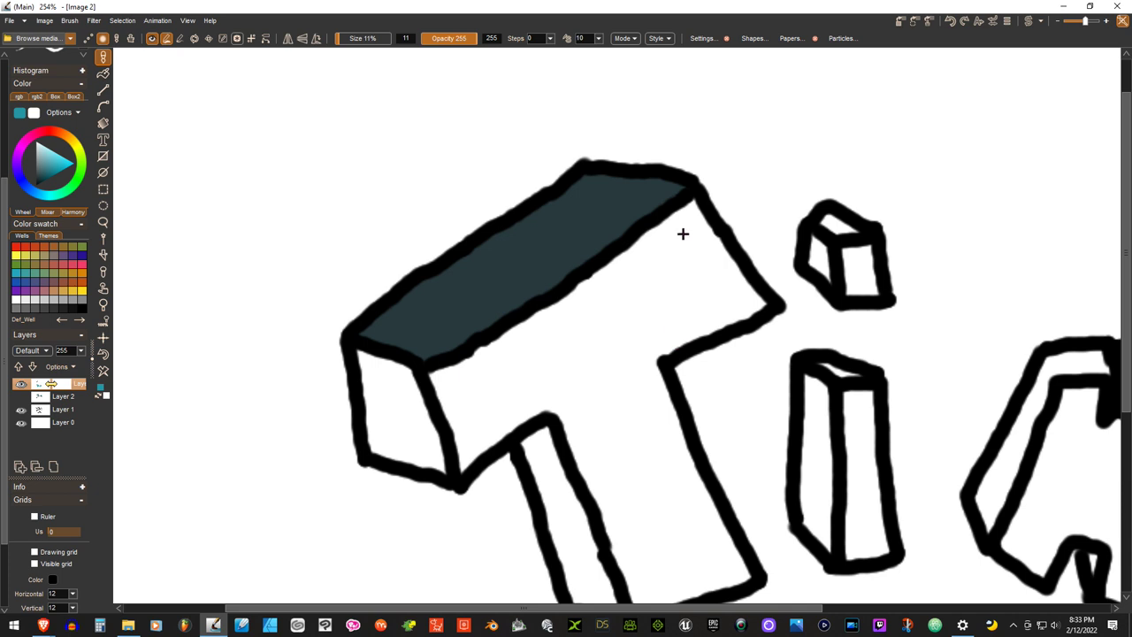
mouse_move(690, 219)
mouse_down()
mouse_move(755, 302)
mouse_move(704, 225)
mouse_up()
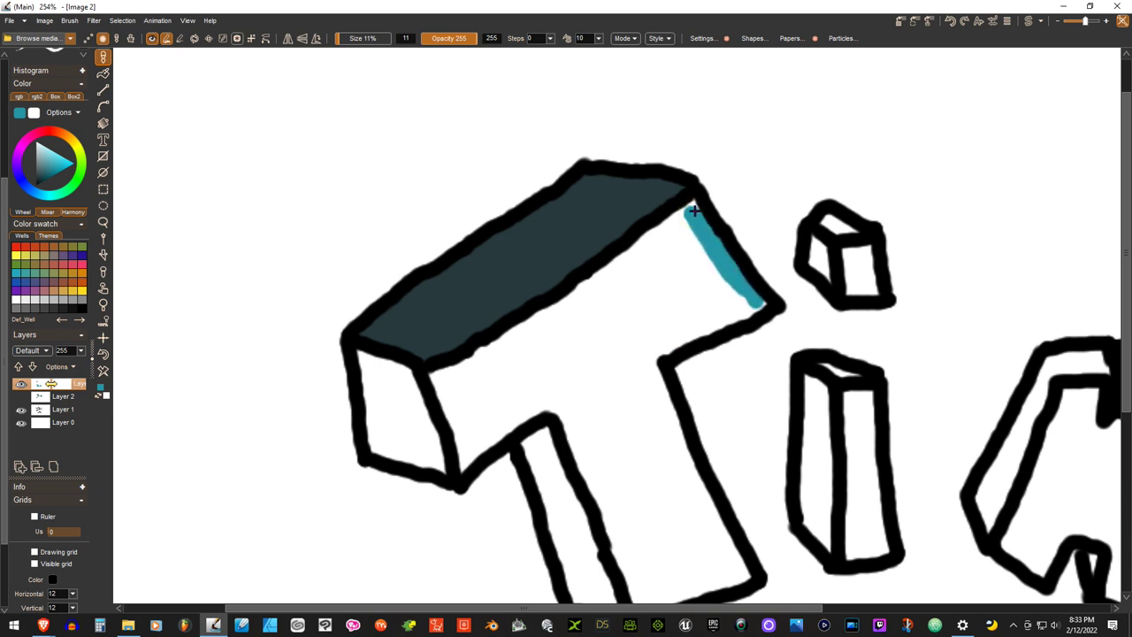
mouse_move(759, 302)
mouse_down()
mouse_move(687, 331)
mouse_move(699, 332)
mouse_move(701, 225)
mouse_move(630, 264)
mouse_move(668, 219)
mouse_move(613, 277)
mouse_move(614, 254)
mouse_move(600, 275)
mouse_up()
mouse_move(667, 344)
mouse_down()
mouse_move(635, 374)
mouse_move(654, 361)
mouse_move(670, 405)
mouse_move(650, 377)
mouse_move(684, 455)
mouse_move(663, 409)
mouse_move(678, 433)
mouse_move(667, 458)
mouse_move(661, 435)
mouse_move(742, 566)
mouse_move(647, 599)
mouse_up()
mouse_move(699, 562)
mouse_down()
mouse_move(719, 561)
mouse_move(657, 448)
mouse_move(720, 555)
mouse_up()
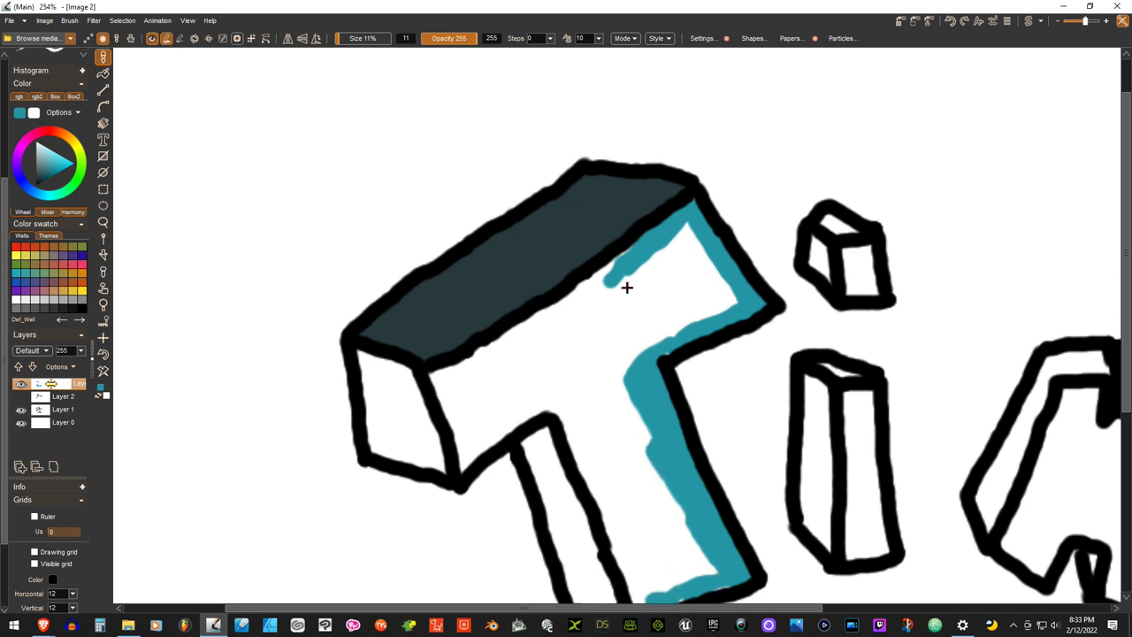
mouse_move(621, 264)
mouse_down()
mouse_move(596, 279)
mouse_move(618, 262)
mouse_move(579, 324)
mouse_move(562, 315)
mouse_move(585, 298)
mouse_move(557, 310)
mouse_move(575, 297)
mouse_move(532, 340)
mouse_move(534, 326)
mouse_move(549, 321)
mouse_move(435, 374)
mouse_move(463, 459)
mouse_move(586, 387)
mouse_up()
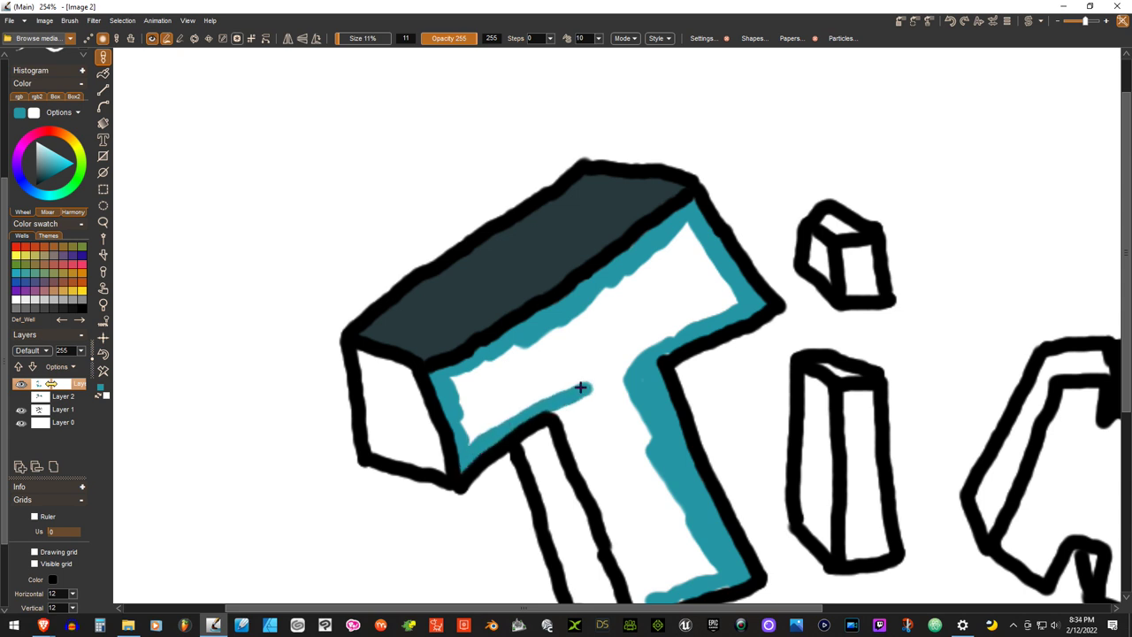
mouse_move(670, 345)
mouse_down()
mouse_move(568, 399)
mouse_move(584, 427)
mouse_move(559, 413)
mouse_move(604, 479)
mouse_move(595, 470)
mouse_move(619, 528)
mouse_move(568, 433)
mouse_move(640, 596)
mouse_move(662, 576)
mouse_move(728, 579)
mouse_up()
mouse_move(662, 601)
mouse_down()
mouse_move(681, 567)
mouse_move(700, 564)
mouse_move(678, 578)
mouse_move(713, 572)
mouse_move(649, 503)
mouse_move(580, 369)
mouse_move(624, 397)
mouse_move(691, 558)
mouse_move(635, 410)
mouse_move(613, 420)
mouse_move(686, 545)
mouse_move(699, 532)
mouse_move(678, 535)
mouse_move(573, 411)
mouse_move(628, 451)
mouse_move(636, 506)
mouse_move(591, 429)
mouse_move(646, 542)
mouse_move(611, 490)
mouse_move(627, 531)
mouse_move(657, 569)
mouse_move(652, 533)
mouse_move(627, 574)
mouse_move(644, 558)
mouse_move(640, 588)
mouse_up()
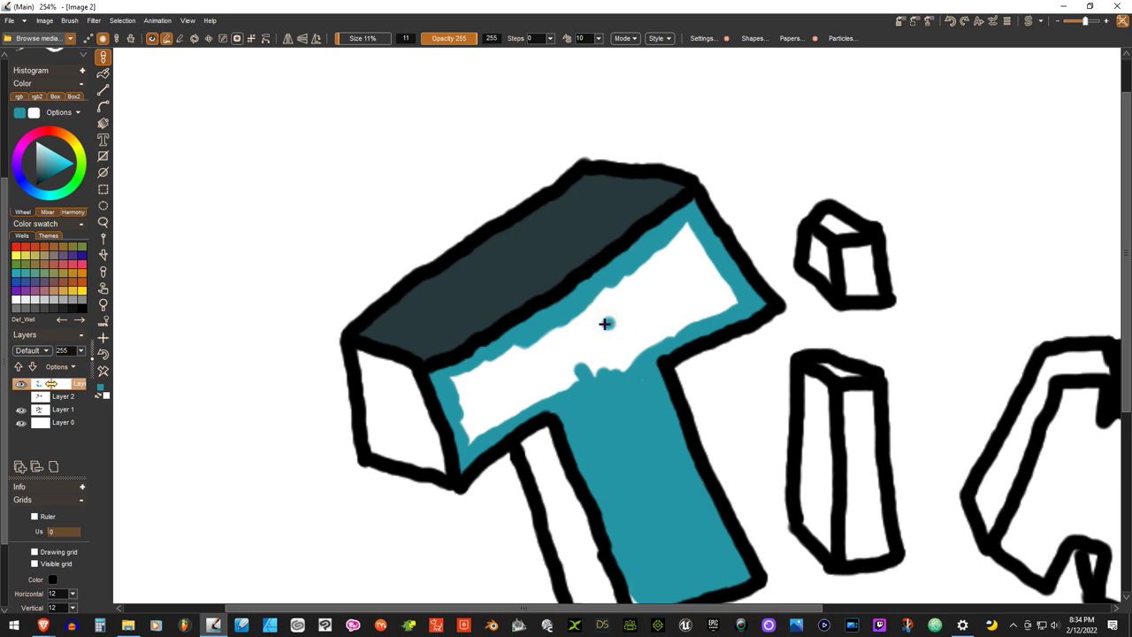
- Fill the remaining white area of the T's front crossbar with bright teal and touch up the stem's lower end
mouse_move(607, 316)
mouse_down()
mouse_move(610, 372)
mouse_move(622, 322)
mouse_move(681, 258)
mouse_move(650, 259)
mouse_move(684, 232)
mouse_move(734, 310)
mouse_move(735, 298)
mouse_move(682, 264)
mouse_move(690, 287)
mouse_move(663, 260)
mouse_move(643, 276)
mouse_move(648, 265)
mouse_move(637, 324)
mouse_move(620, 318)
mouse_move(589, 336)
mouse_move(621, 346)
mouse_move(613, 301)
mouse_move(594, 303)
mouse_move(620, 296)
mouse_move(638, 347)
mouse_move(664, 348)
mouse_move(696, 319)
mouse_move(681, 304)
mouse_move(642, 347)
mouse_move(663, 329)
mouse_up()
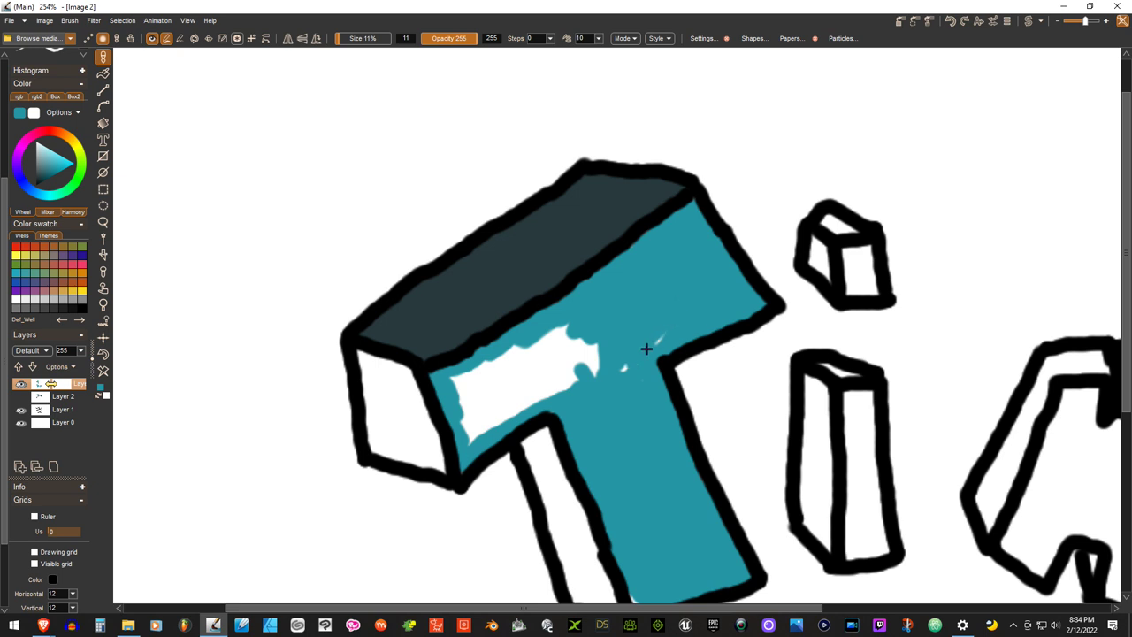
mouse_move(590, 363)
mouse_down()
mouse_move(561, 328)
mouse_move(510, 356)
mouse_move(536, 362)
mouse_move(501, 363)
mouse_move(525, 344)
mouse_move(466, 373)
mouse_move(470, 388)
mouse_move(454, 383)
mouse_move(473, 441)
mouse_move(572, 347)
mouse_move(574, 395)
mouse_move(537, 378)
mouse_move(467, 387)
mouse_move(481, 398)
mouse_move(478, 432)
mouse_move(521, 405)
mouse_up()
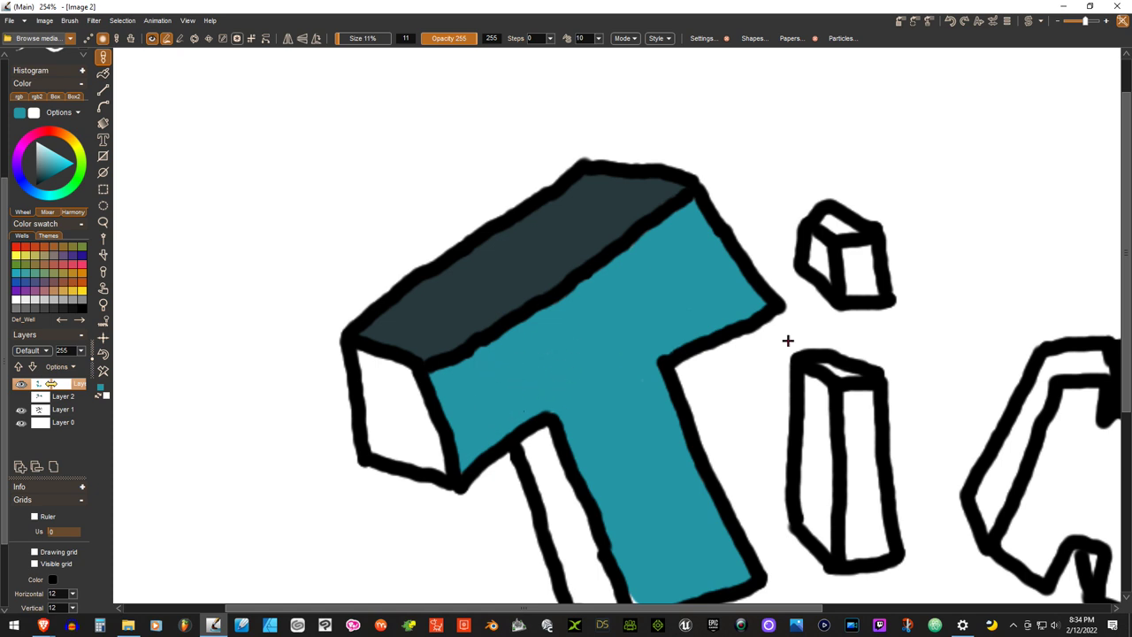
drag(1125, 239, 1124, 254)
drag(640, 529, 635, 534)
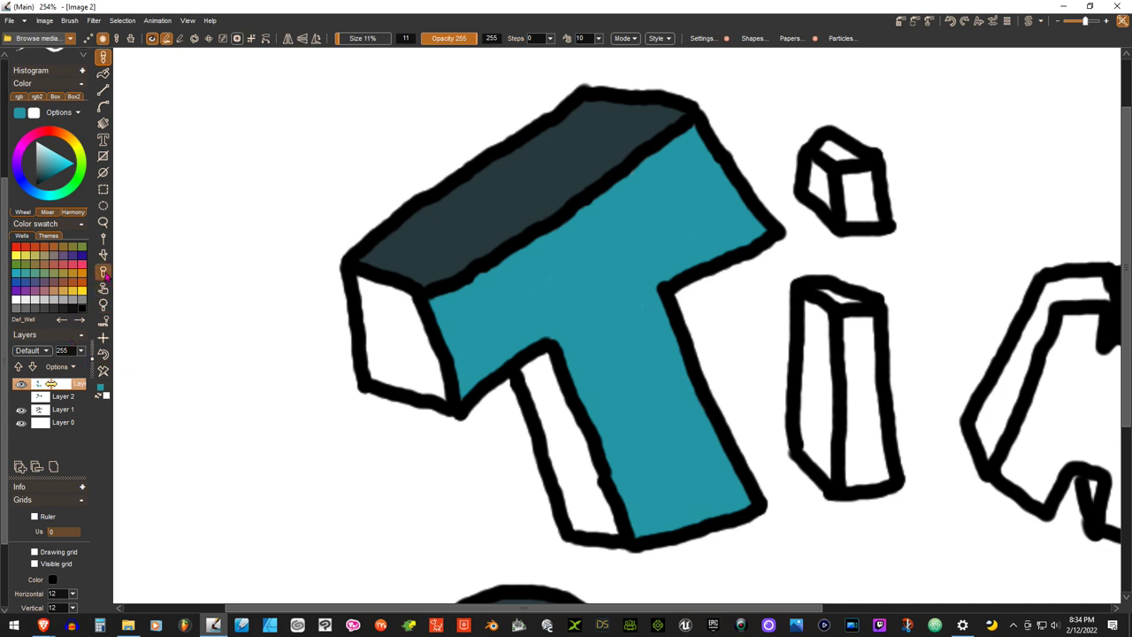
- Sample the dark slate teal and fill the T's crossbar end and the side of its stem
alt+click(433, 235)
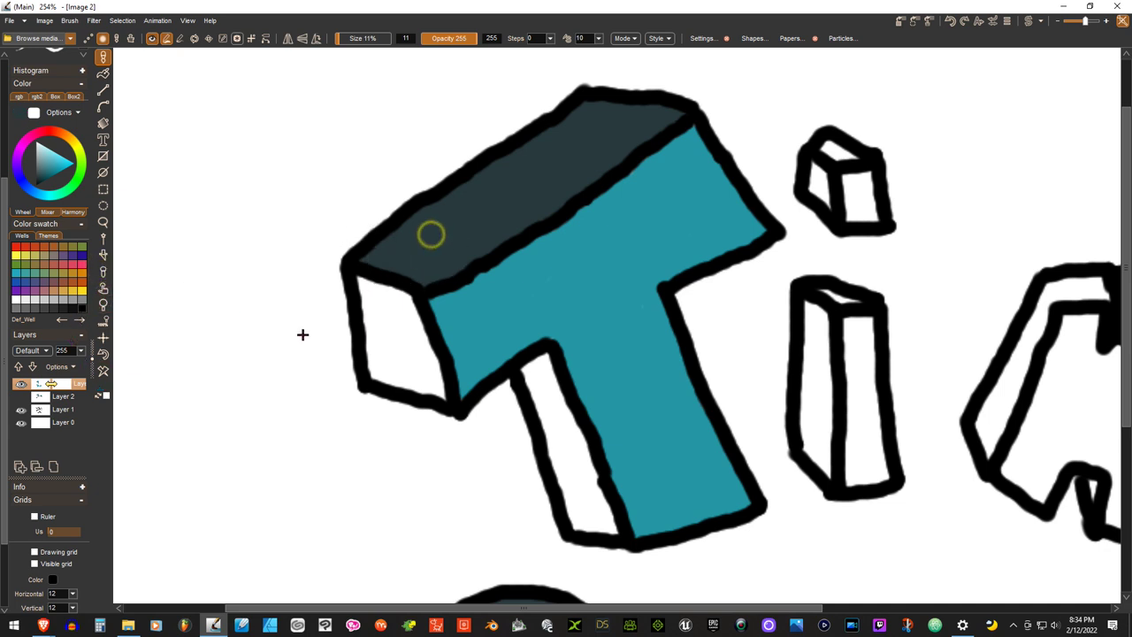
mouse_move(368, 286)
mouse_down()
mouse_move(405, 296)
mouse_move(436, 389)
mouse_up()
mouse_move(430, 348)
mouse_down()
mouse_move(414, 318)
mouse_move(363, 295)
mouse_move(396, 304)
mouse_move(364, 305)
mouse_move(367, 360)
mouse_move(389, 381)
mouse_move(426, 390)
mouse_move(399, 311)
mouse_move(416, 371)
mouse_move(377, 320)
mouse_move(375, 363)
mouse_move(413, 377)
mouse_move(379, 333)
mouse_up()
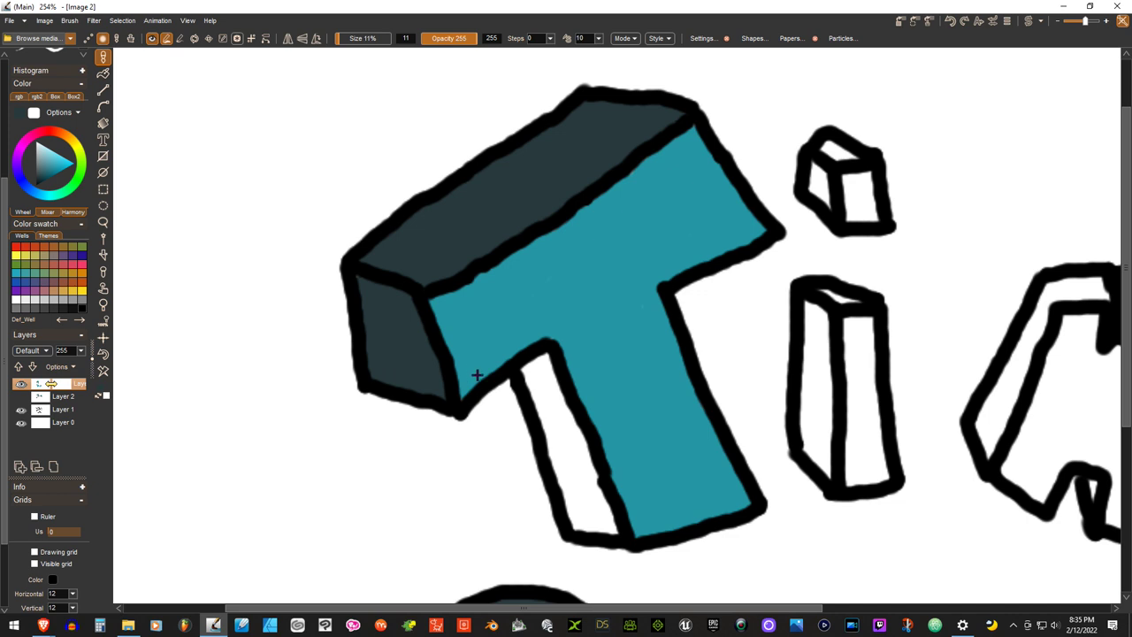
mouse_move(543, 357)
mouse_down()
mouse_move(574, 524)
mouse_move(613, 532)
mouse_move(547, 368)
mouse_move(594, 471)
mouse_move(535, 371)
mouse_move(544, 388)
mouse_move(546, 359)
mouse_move(556, 435)
mouse_move(552, 426)
mouse_move(572, 460)
mouse_move(566, 426)
mouse_move(560, 457)
mouse_move(589, 502)
mouse_up()
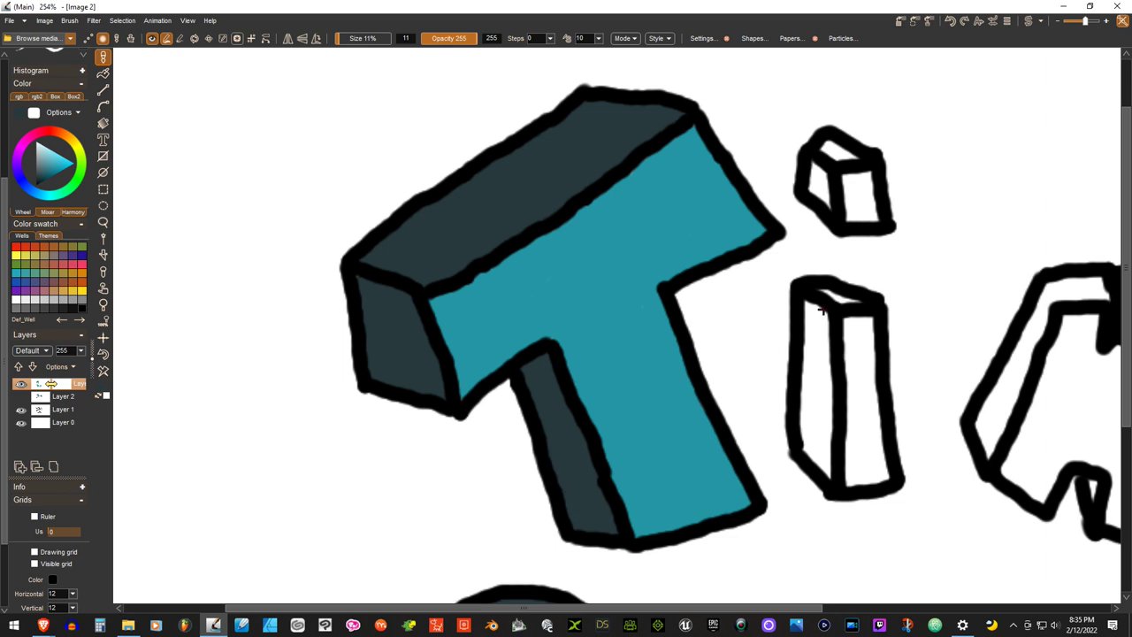
- Color the i's stem dark slate teal on its top and side, and fill the fronts of its stem and dot with bright teal
mouse_move(838, 292)
mouse_down()
mouse_move(816, 353)
mouse_move(814, 305)
mouse_move(824, 460)
mouse_move(806, 381)
mouse_move(822, 457)
mouse_up()
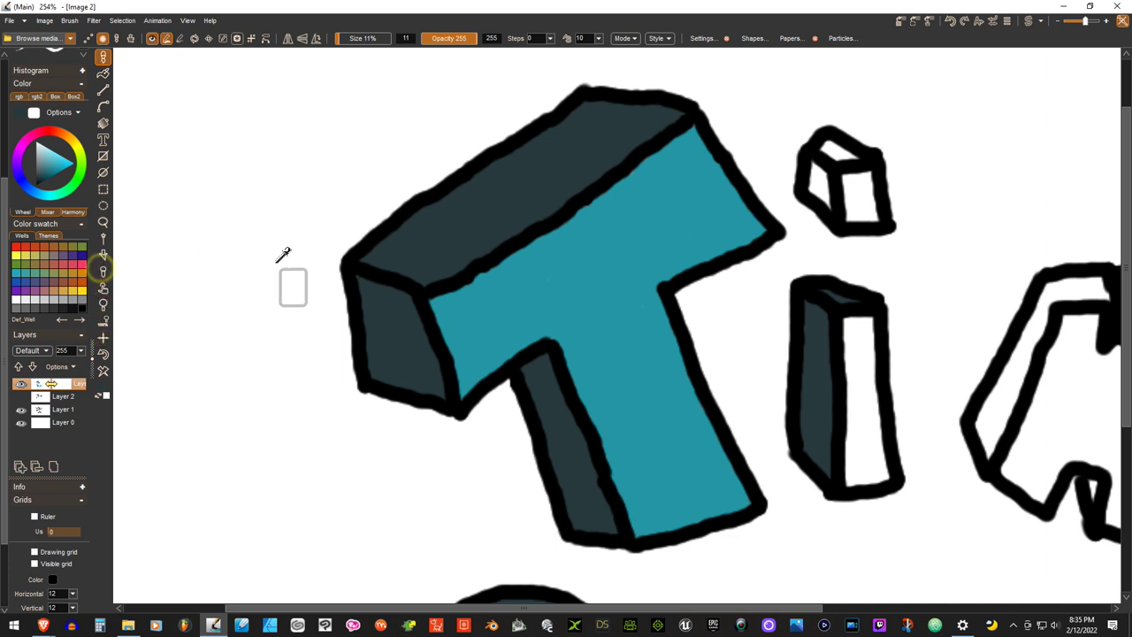
alt+click(562, 296)
mouse_move(866, 350)
mouse_down()
mouse_move(867, 329)
mouse_move(849, 322)
mouse_move(872, 387)
mouse_move(880, 476)
mouse_move(847, 480)
mouse_move(864, 416)
mouse_move(854, 429)
mouse_move(852, 343)
mouse_move(851, 448)
mouse_up()
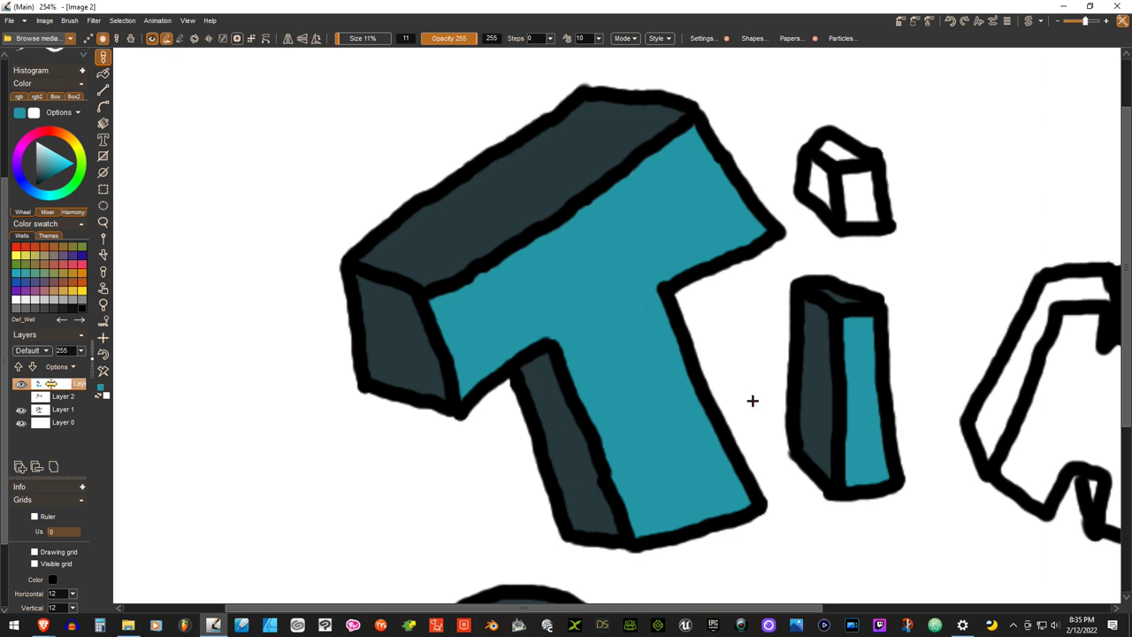
drag(864, 171, 861, 212)
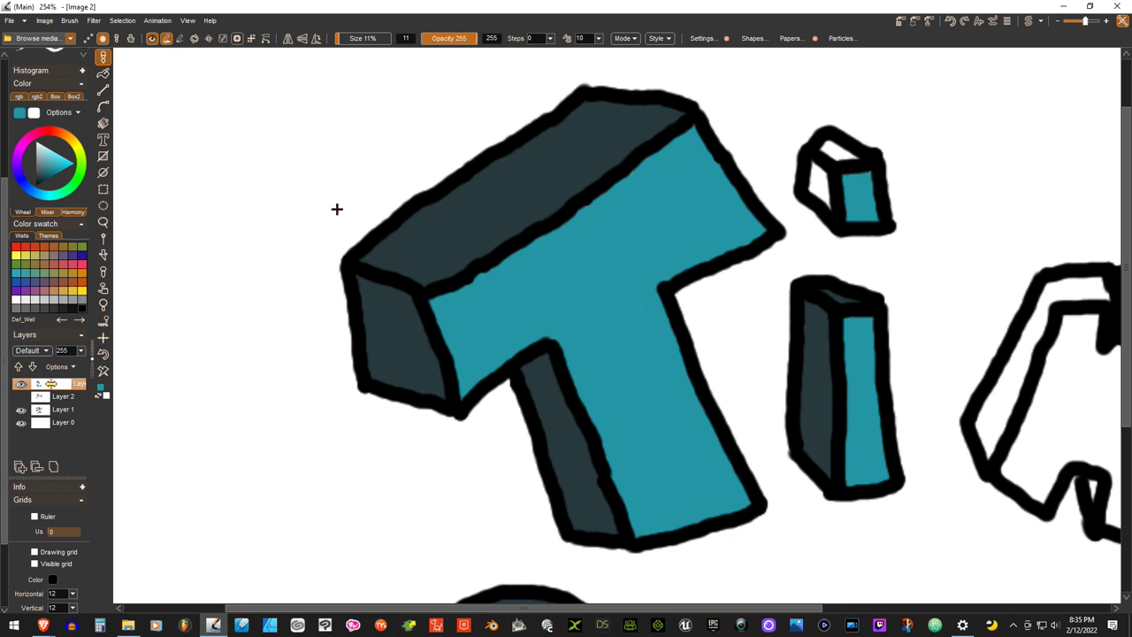
- On Layer 1, paint out the top outline of the i's dot in white and redraw it in black
click(16, 301)
drag(823, 133, 814, 135)
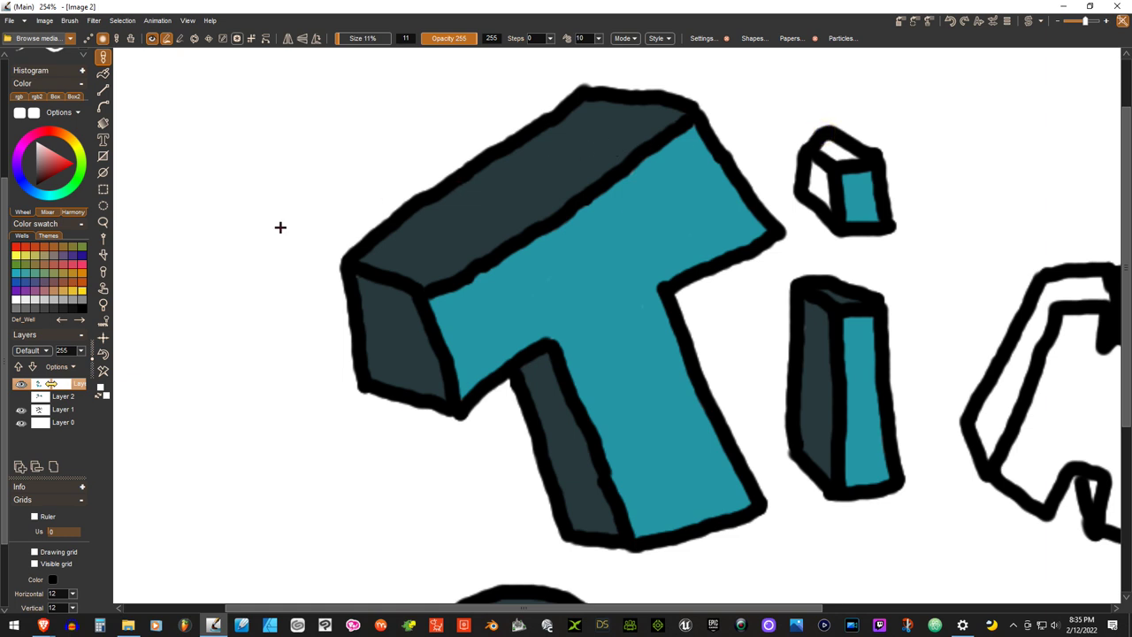
click(62, 410)
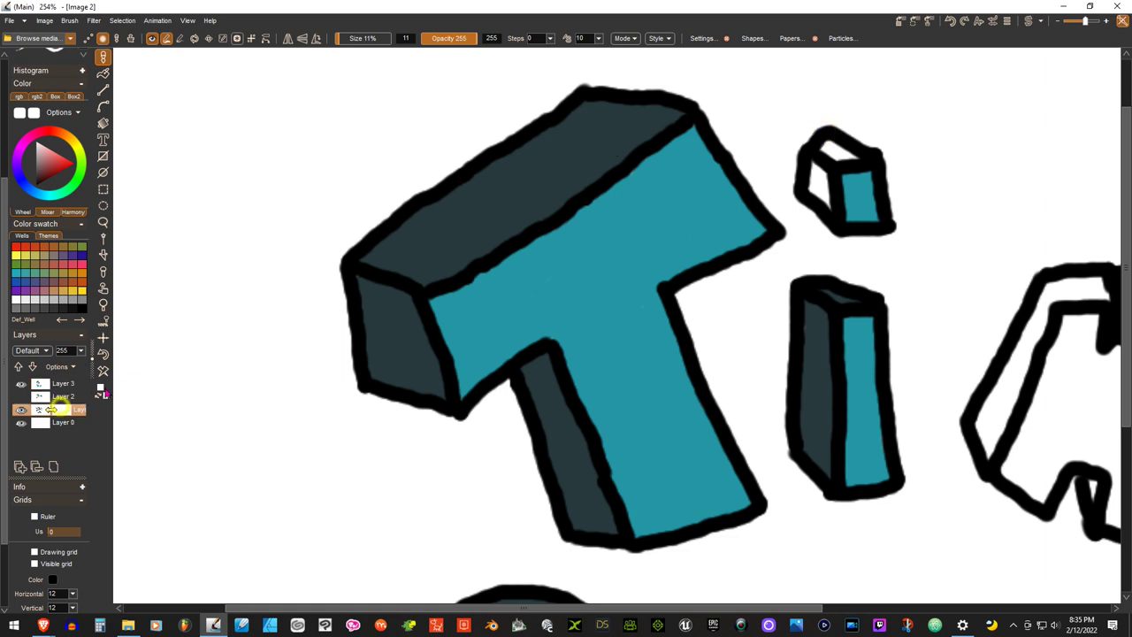
drag(813, 126, 822, 138)
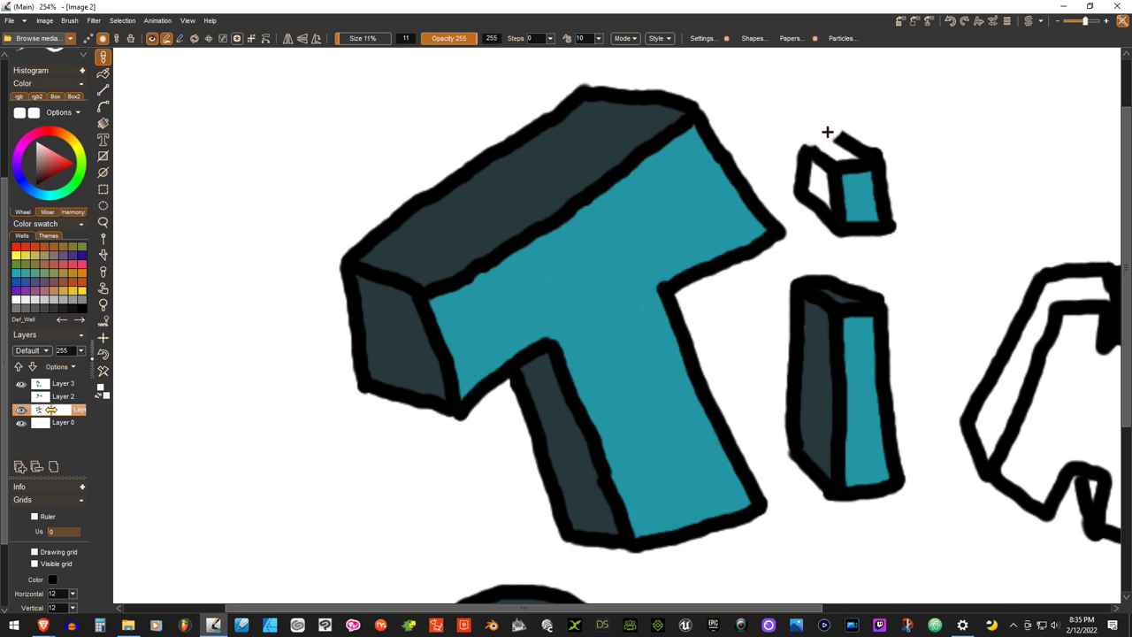
mouse_move(862, 141)
mouse_down()
mouse_move(874, 151)
mouse_move(851, 151)
mouse_up()
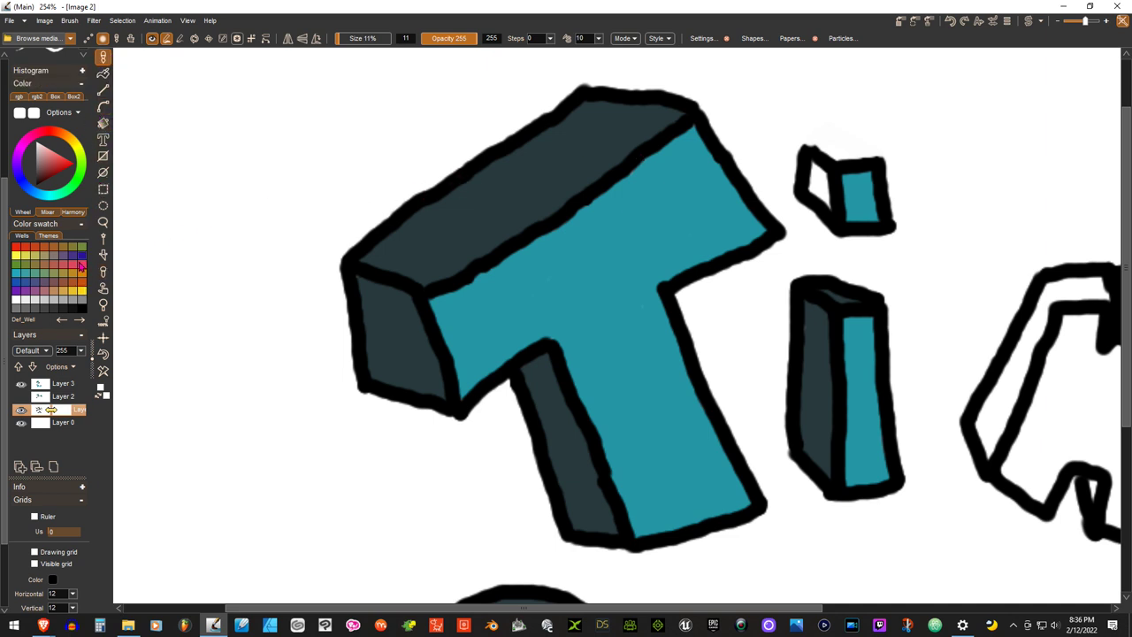
click(81, 307)
mouse_move(871, 156)
mouse_down()
mouse_move(845, 136)
mouse_move(811, 140)
mouse_up()
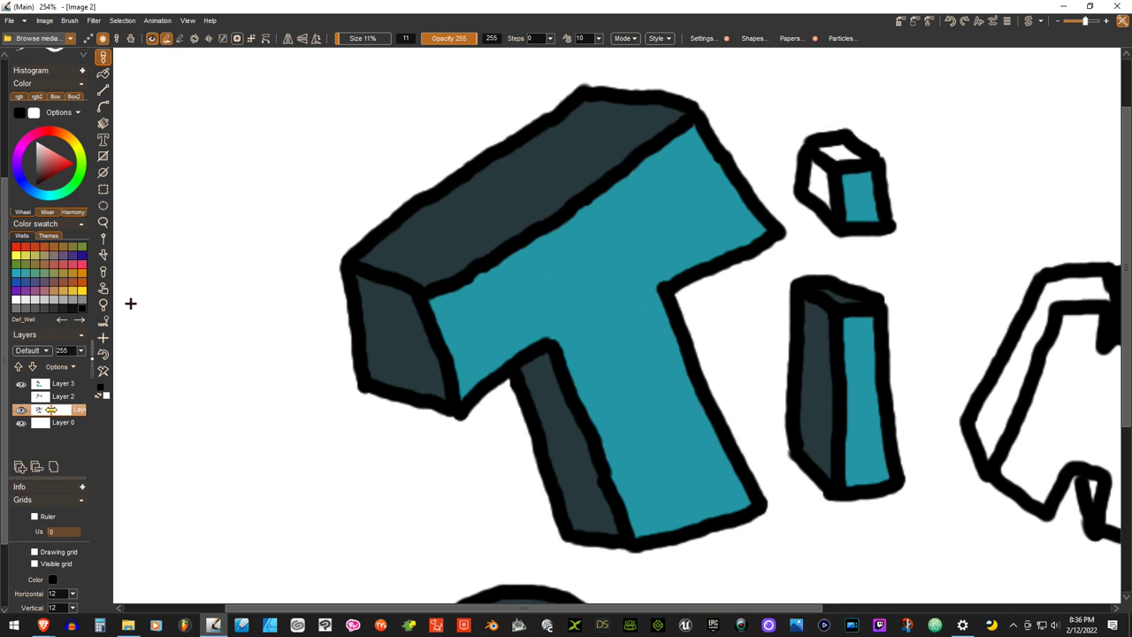
- Return to Layer 3 and fill the top and side of the i's dot with the sampled dark slate teal
click(102, 270)
click(64, 384)
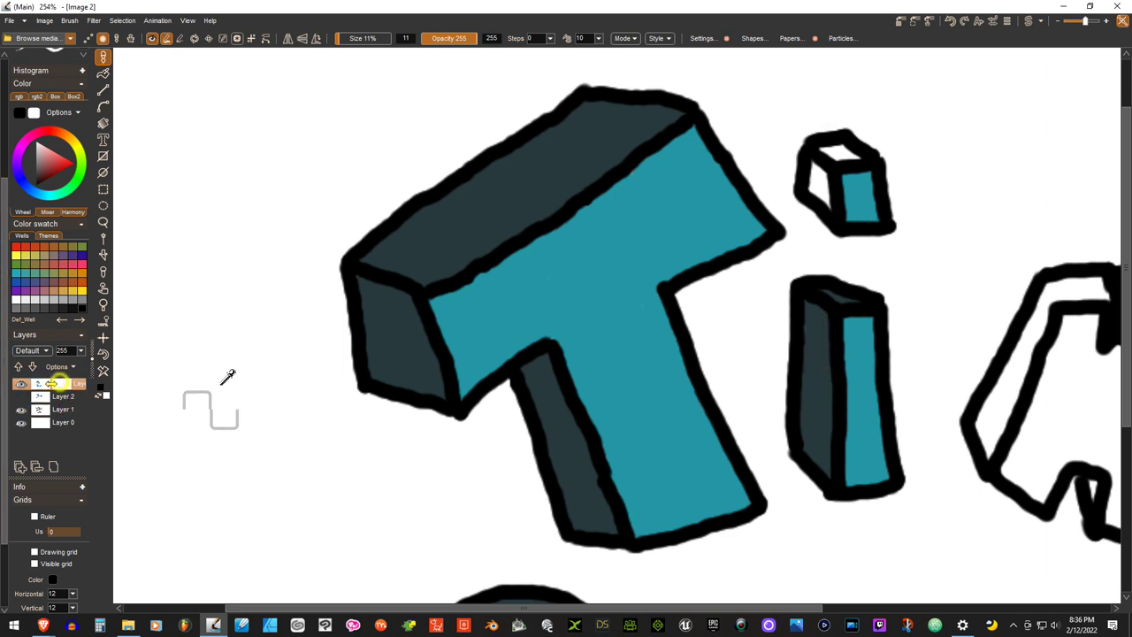
click(817, 355)
drag(812, 179, 810, 182)
drag(843, 148, 820, 148)
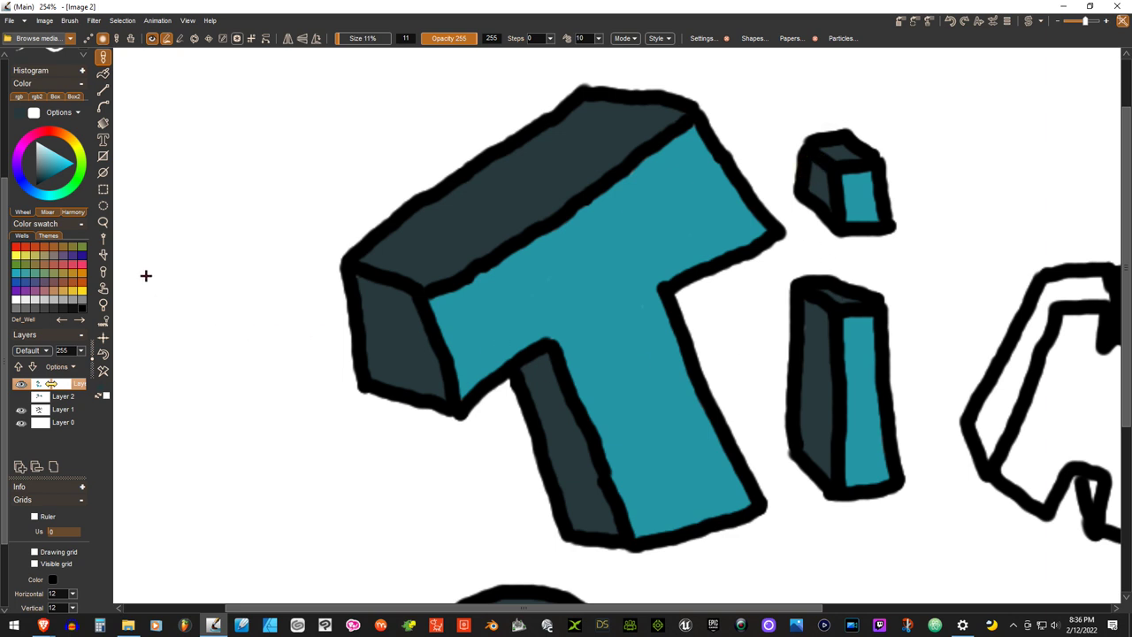
- Sample the bright teal and fill the n's entire front face with it
click(852, 376)
drag(677, 608, 760, 610)
mouse_move(655, 337)
mouse_down()
mouse_move(630, 324)
mouse_move(610, 380)
mouse_move(617, 346)
mouse_move(590, 447)
mouse_up()
mouse_move(595, 403)
mouse_down()
mouse_move(575, 468)
mouse_move(572, 457)
mouse_move(600, 487)
mouse_move(580, 479)
mouse_move(599, 492)
mouse_move(615, 465)
mouse_move(611, 486)
mouse_move(643, 453)
mouse_move(668, 464)
mouse_move(646, 460)
mouse_move(674, 496)
mouse_move(679, 481)
mouse_move(676, 518)
mouse_move(714, 528)
mouse_move(743, 382)
mouse_move(677, 350)
mouse_move(733, 379)
mouse_move(641, 366)
mouse_move(646, 337)
mouse_move(642, 347)
mouse_move(641, 359)
mouse_move(702, 358)
mouse_move(739, 374)
mouse_move(713, 379)
mouse_move(722, 479)
mouse_move(714, 514)
mouse_move(687, 488)
mouse_move(688, 411)
mouse_move(674, 369)
mouse_move(702, 482)
mouse_move(703, 381)
mouse_move(686, 385)
mouse_move(693, 375)
mouse_move(714, 408)
mouse_move(718, 448)
mouse_move(705, 476)
mouse_move(703, 427)
mouse_move(690, 491)
mouse_up()
mouse_move(665, 368)
mouse_down()
mouse_move(636, 364)
mouse_move(663, 394)
mouse_move(655, 362)
mouse_move(628, 345)
mouse_move(674, 428)
mouse_move(634, 374)
mouse_move(669, 444)
mouse_move(620, 444)
mouse_move(662, 454)
mouse_move(588, 466)
mouse_move(628, 378)
mouse_move(588, 457)
mouse_move(628, 404)
mouse_move(616, 426)
mouse_move(650, 429)
mouse_up()
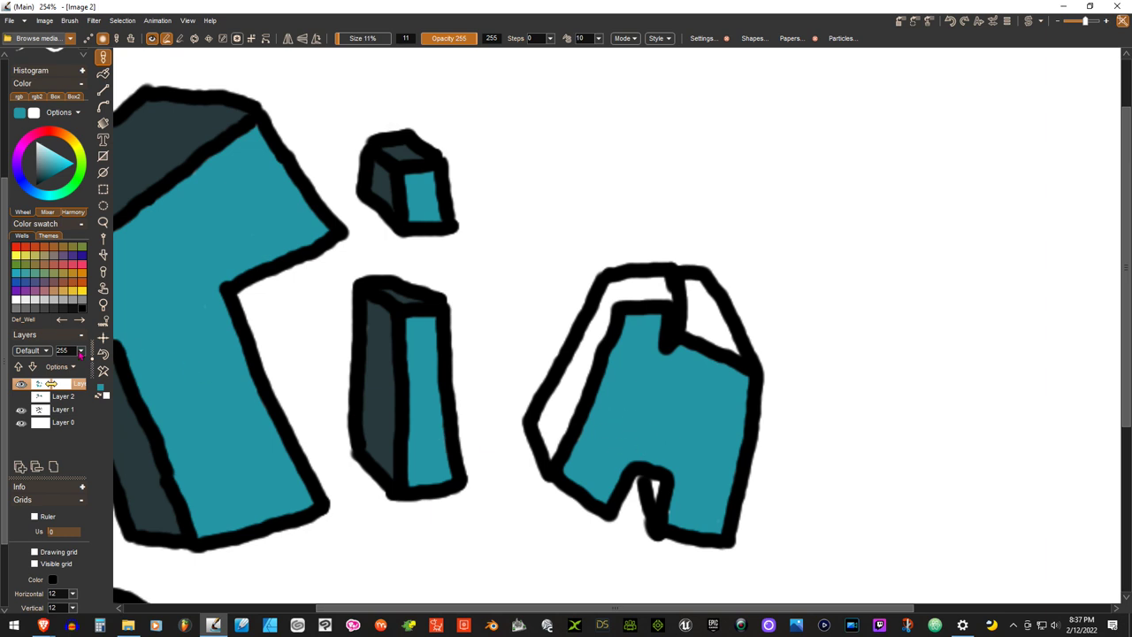
- Sample the dark slate teal and fill the n's side, its top faces and the inner side between its legs
click(103, 272)
click(378, 354)
mouse_move(661, 287)
mouse_down()
mouse_move(616, 288)
mouse_move(647, 294)
mouse_move(602, 301)
mouse_move(593, 352)
mouse_move(581, 336)
mouse_move(589, 342)
mouse_move(544, 423)
mouse_move(551, 452)
mouse_move(573, 376)
mouse_move(573, 408)
mouse_up()
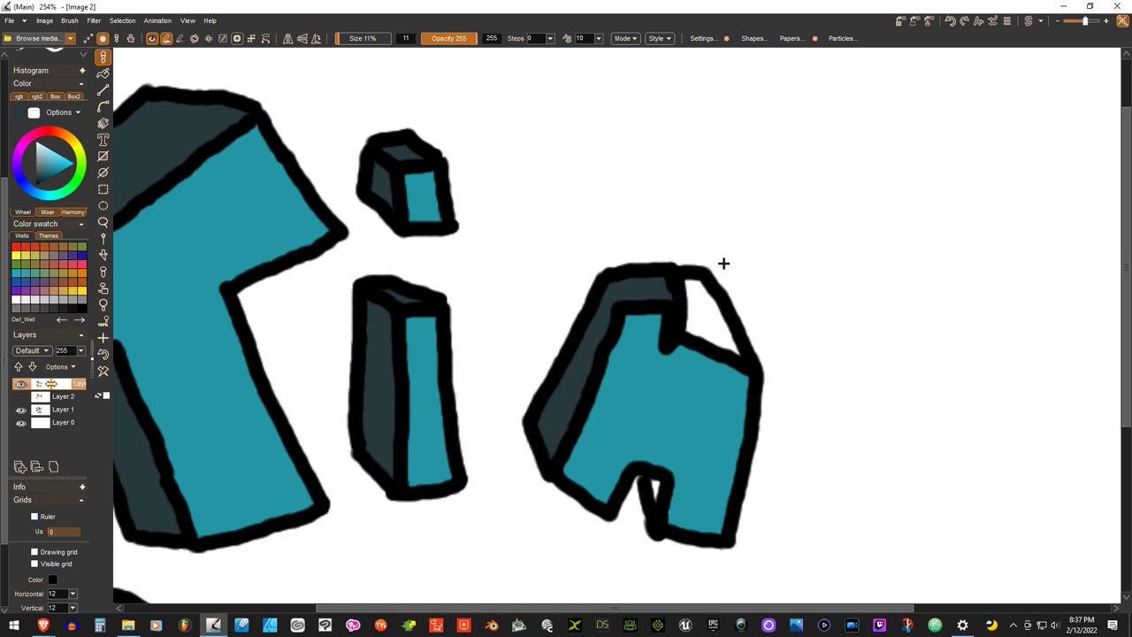
mouse_move(700, 286)
mouse_down()
mouse_move(735, 349)
mouse_move(690, 279)
mouse_move(714, 331)
mouse_up()
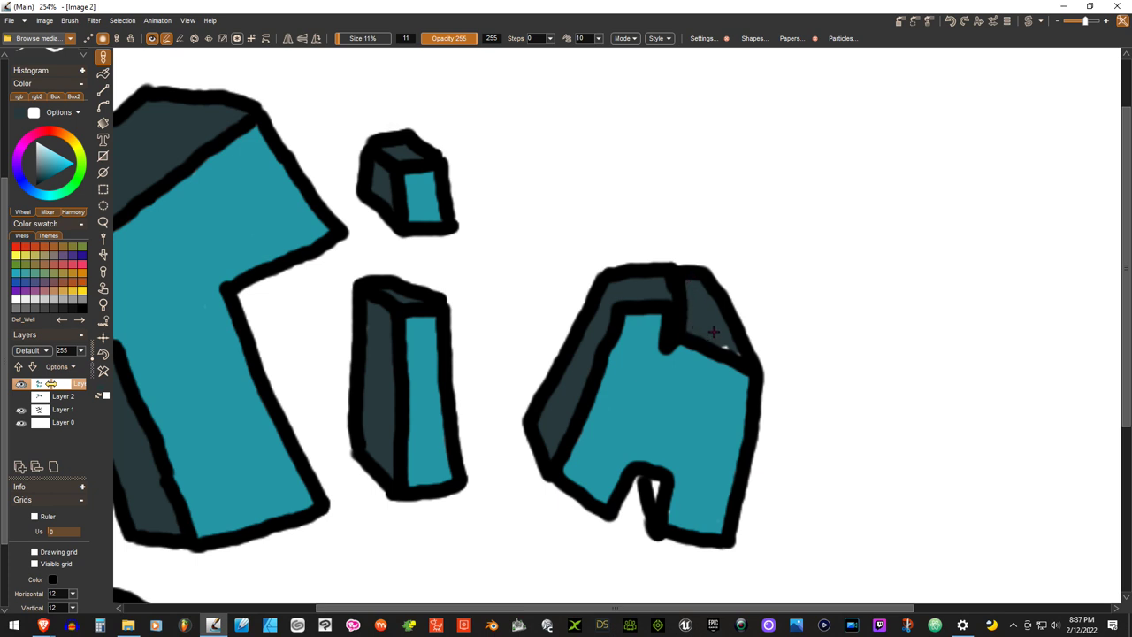
drag(655, 490, 644, 497)
click(103, 345)
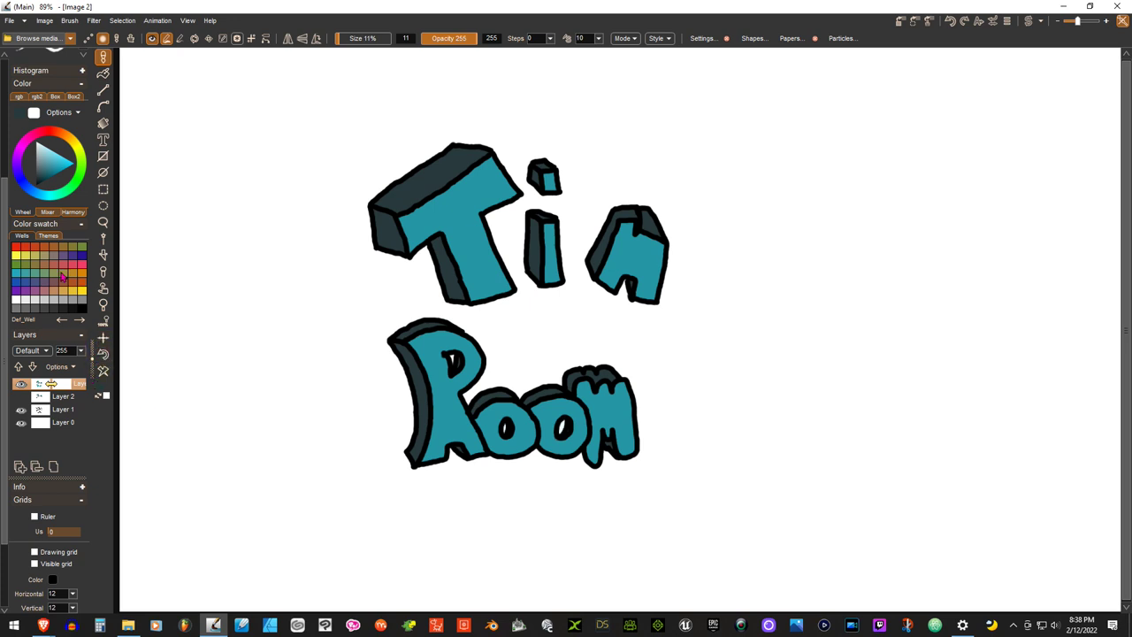
- Choose a slightly brighter teal and fill the white holes of both o's and the R
drag(52, 169, 66, 160)
drag(557, 417, 567, 433)
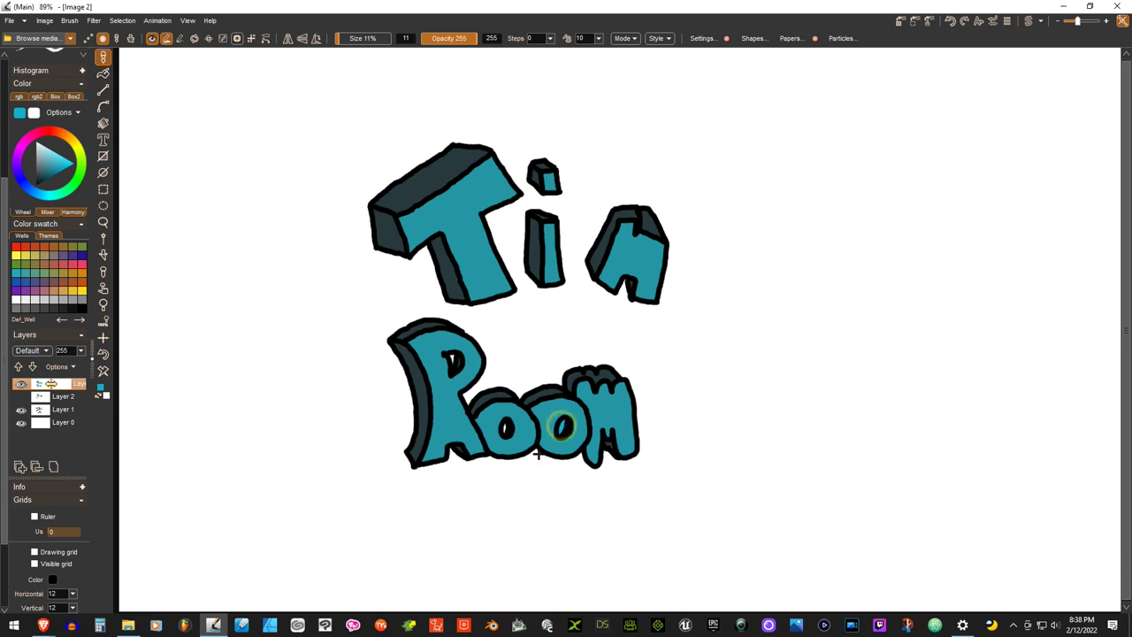
drag(505, 430, 491, 444)
drag(450, 354, 452, 362)
- Choose white and paint out the outline bump at the upper-left corner of the R's hole on Layer 1
scroll(456, 422, up, 5)
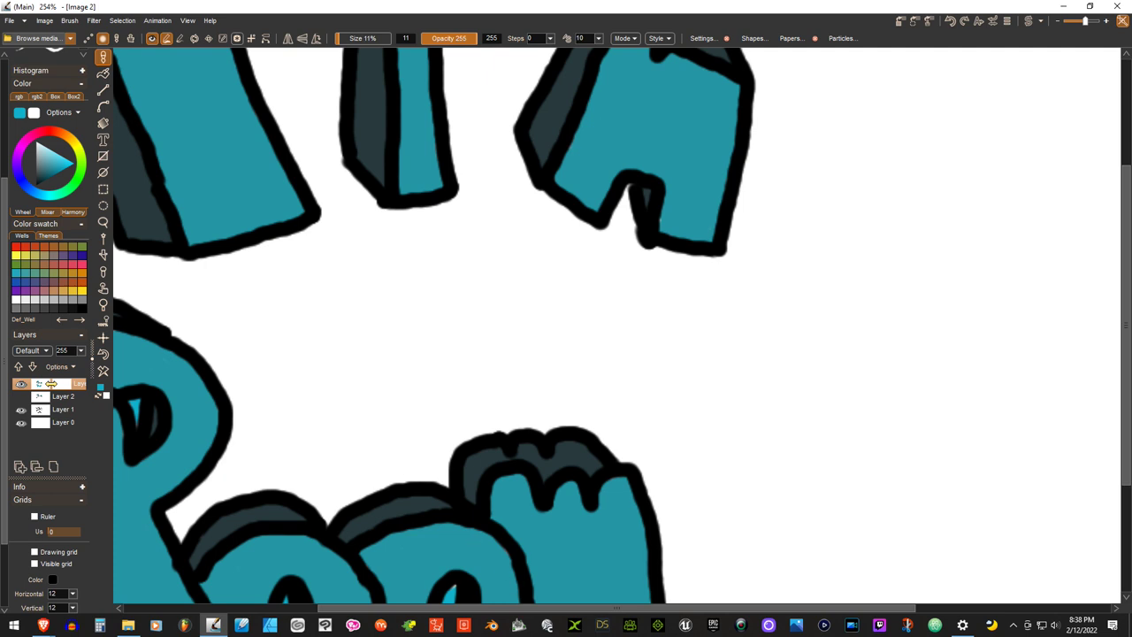
scroll(513, 612, left, 5)
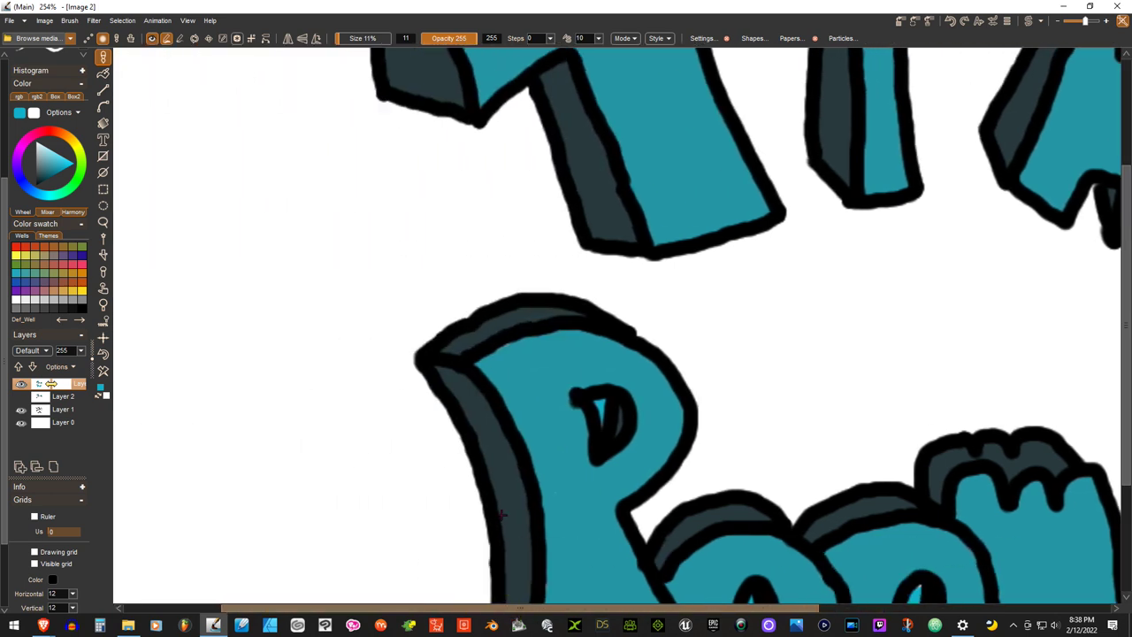
scroll(522, 601, right, 5)
scroll(566, 430, up, 3)
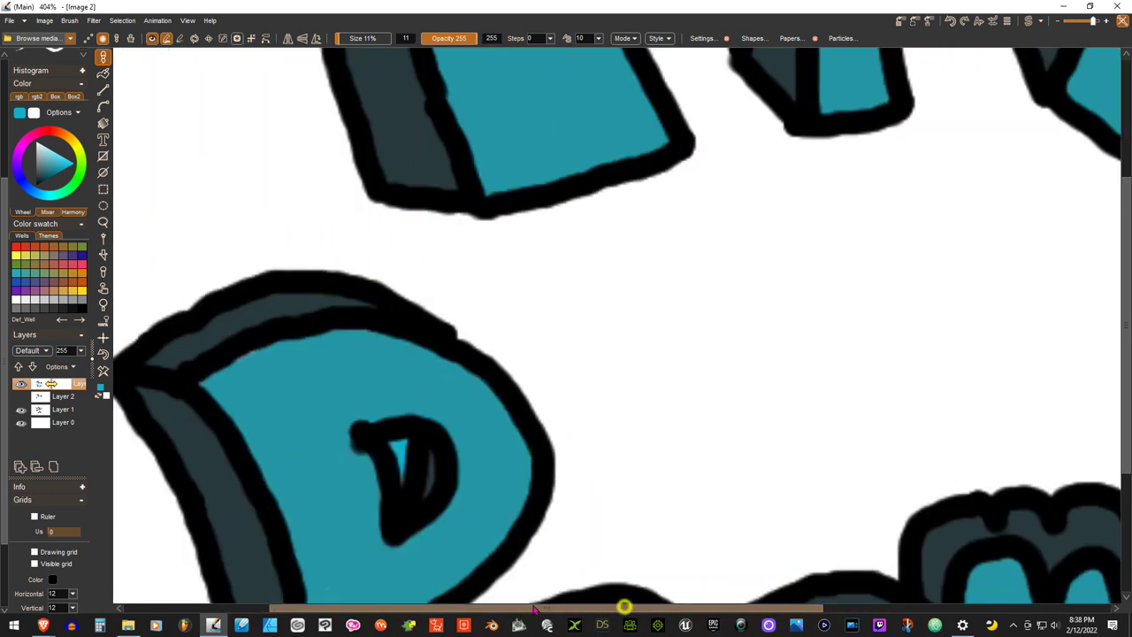
scroll(624, 605, down, 5)
scroll(624, 605, left, 5)
scroll(1125, 323, down, 3)
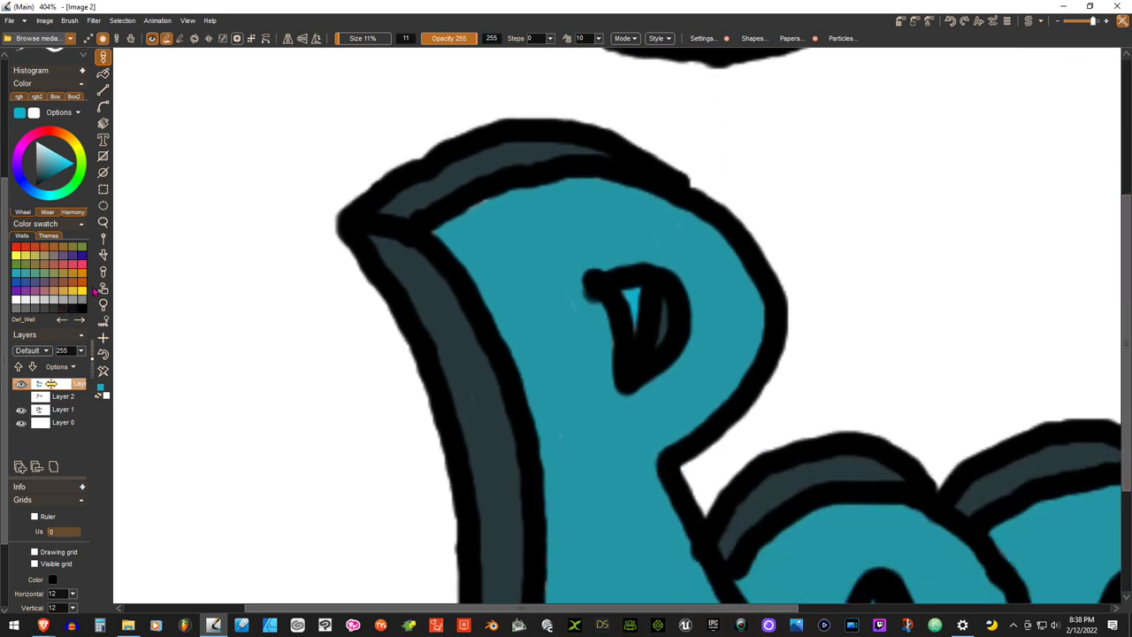
click(16, 301)
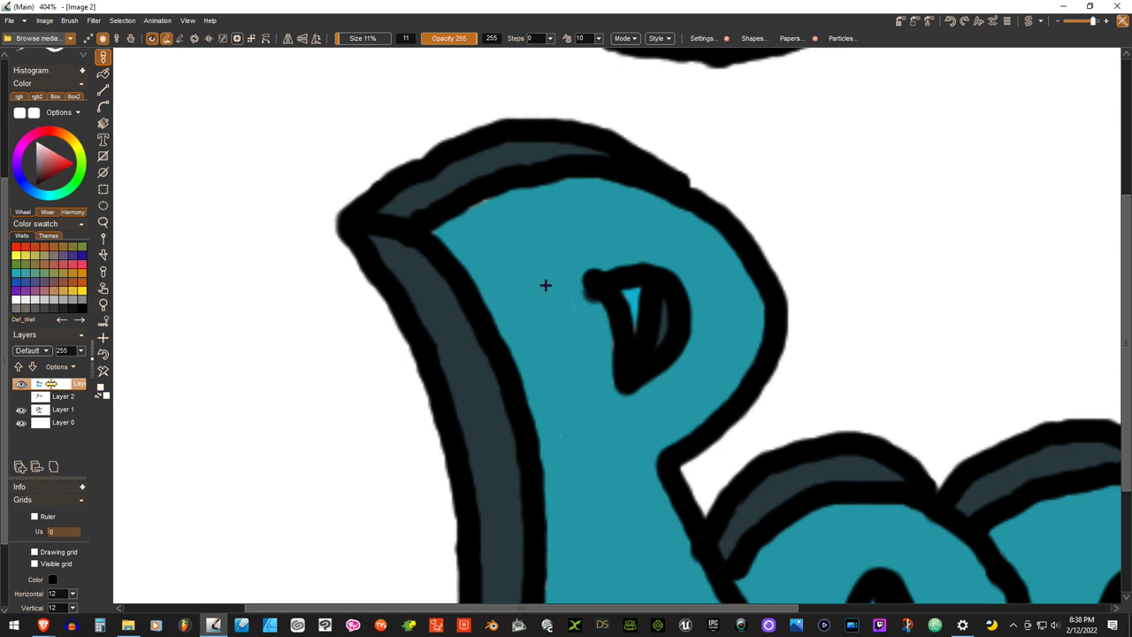
drag(589, 311, 585, 269)
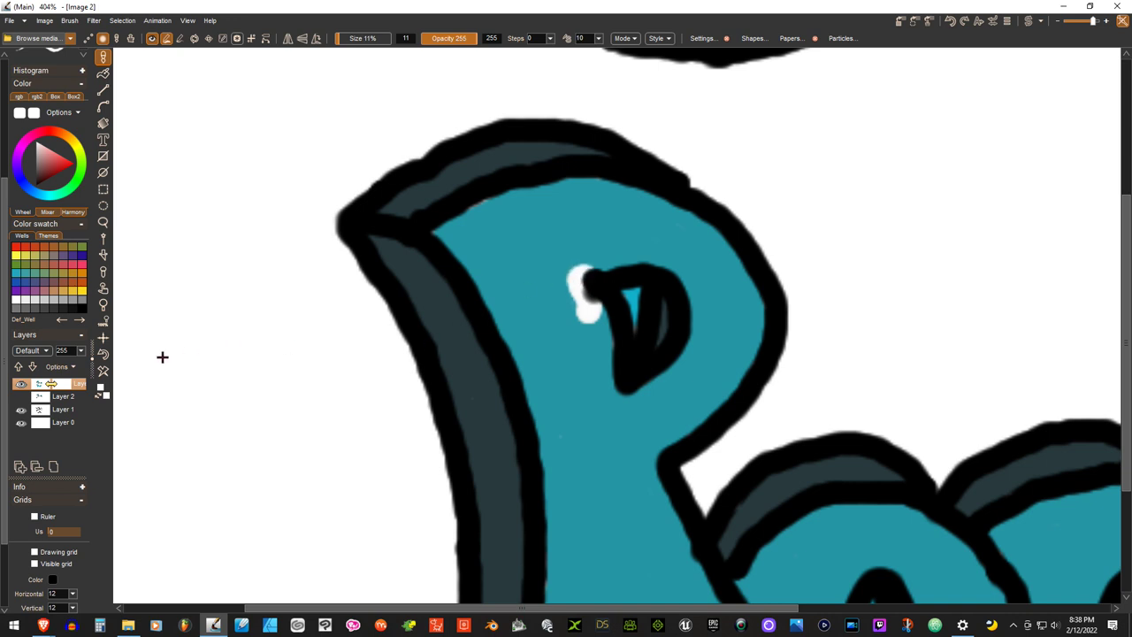
key(ctrl+z)
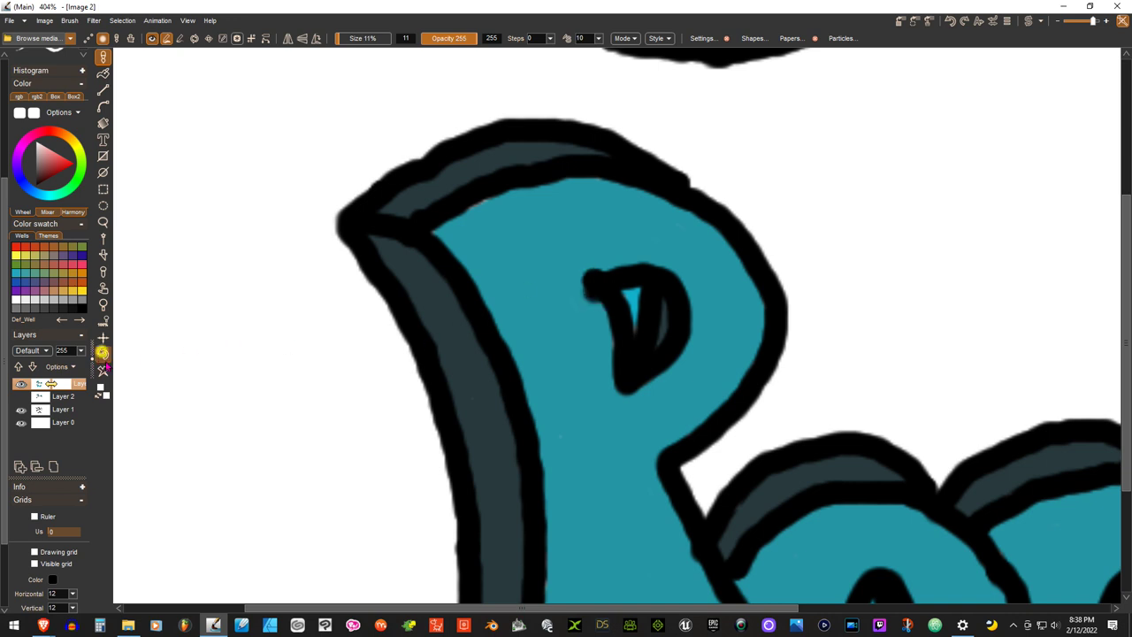
click(62, 410)
mouse_move(575, 298)
mouse_down()
mouse_move(586, 300)
mouse_move(578, 271)
mouse_move(593, 262)
mouse_move(585, 266)
mouse_up()
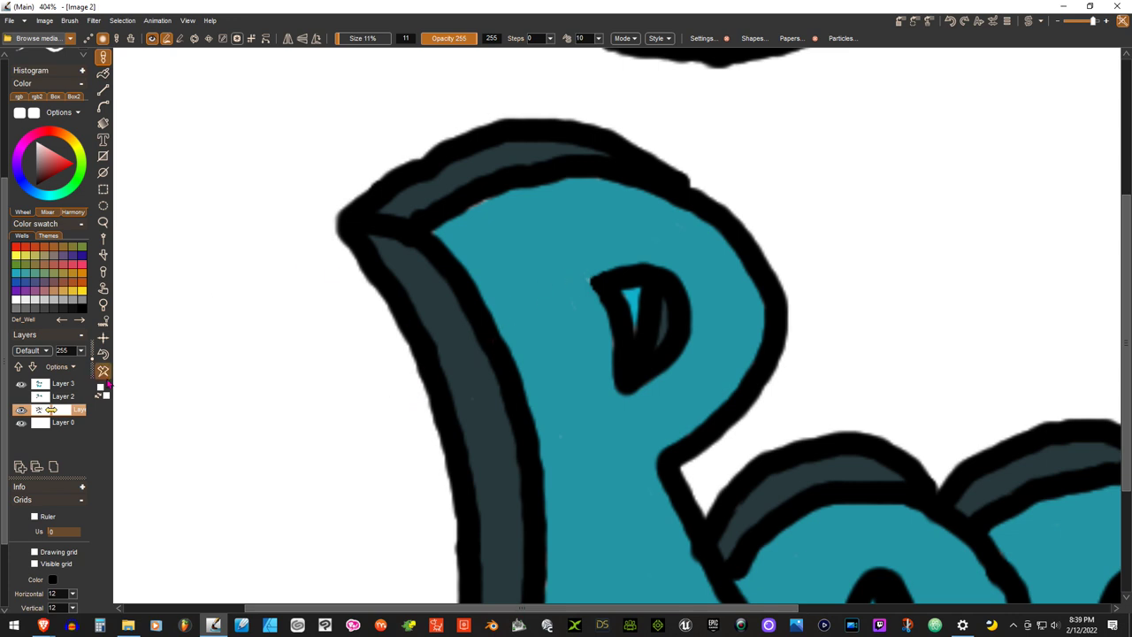
key(ctrl+0)
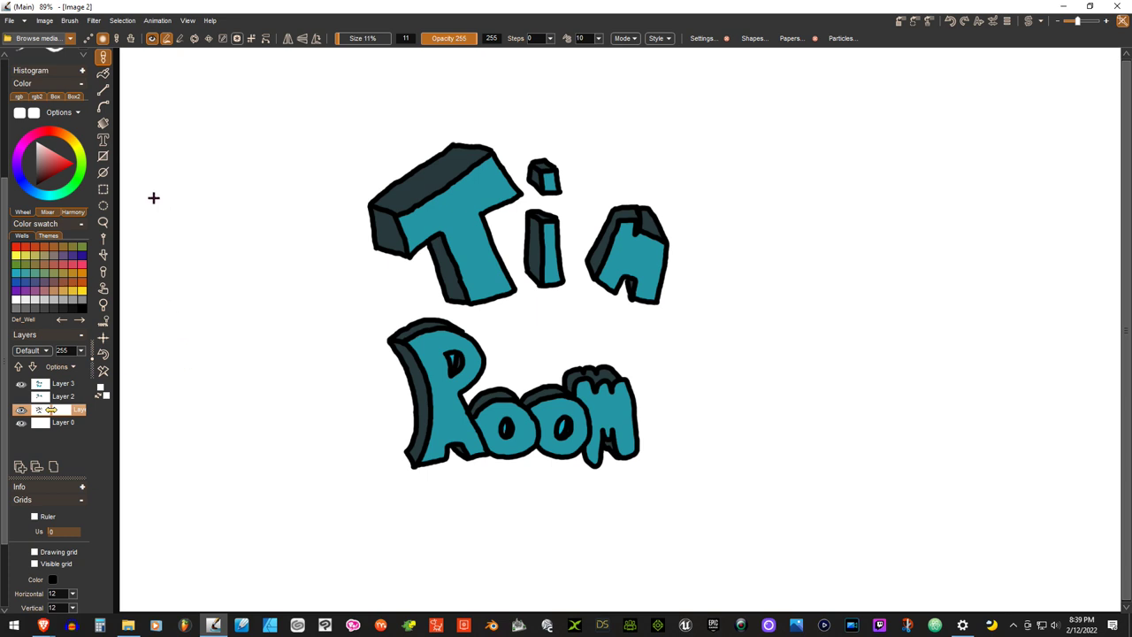
click(11, 20)
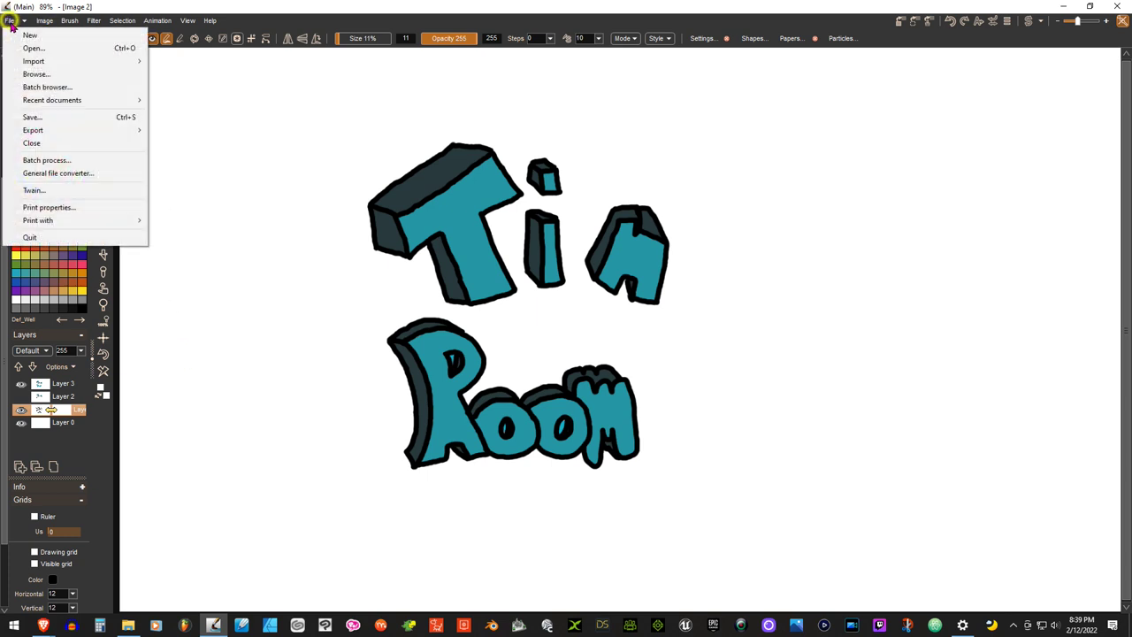
click(71, 123)
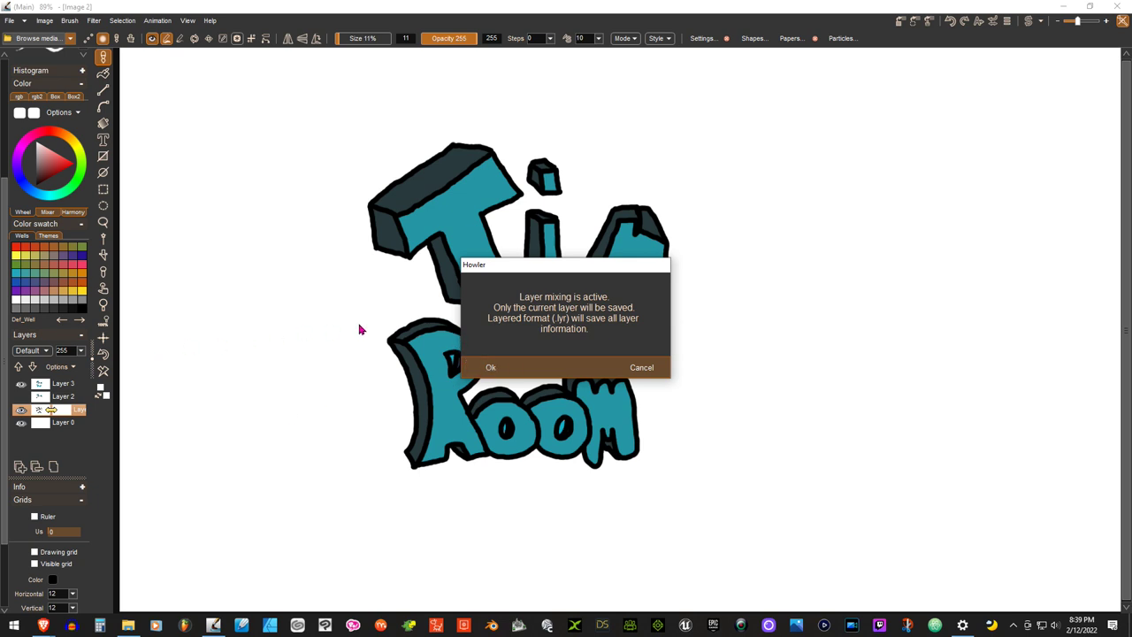
click(645, 366)
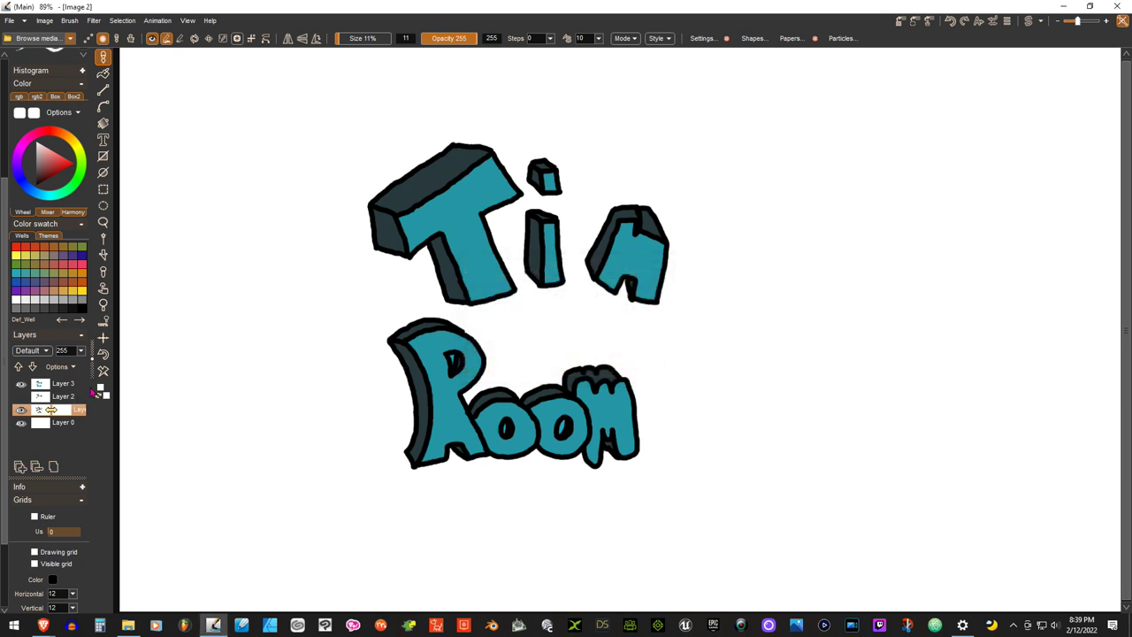
- Merge all layers permanently and export the image to Art Work 2022 as a BMP without alpha, named "Tin Room text graphic"
click(54, 467)
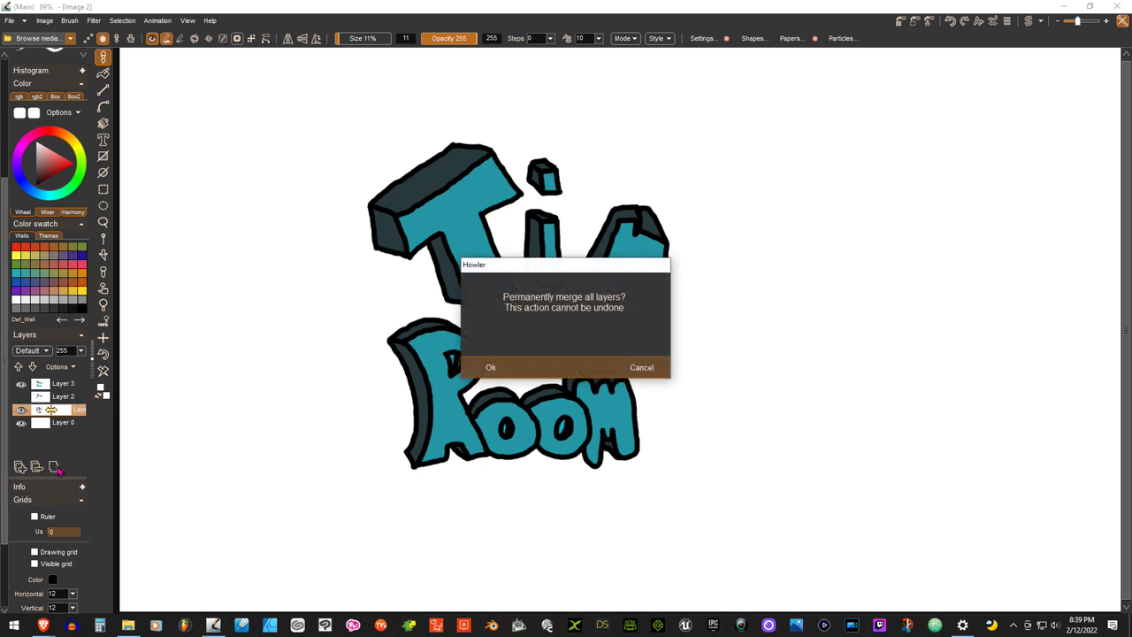
click(485, 367)
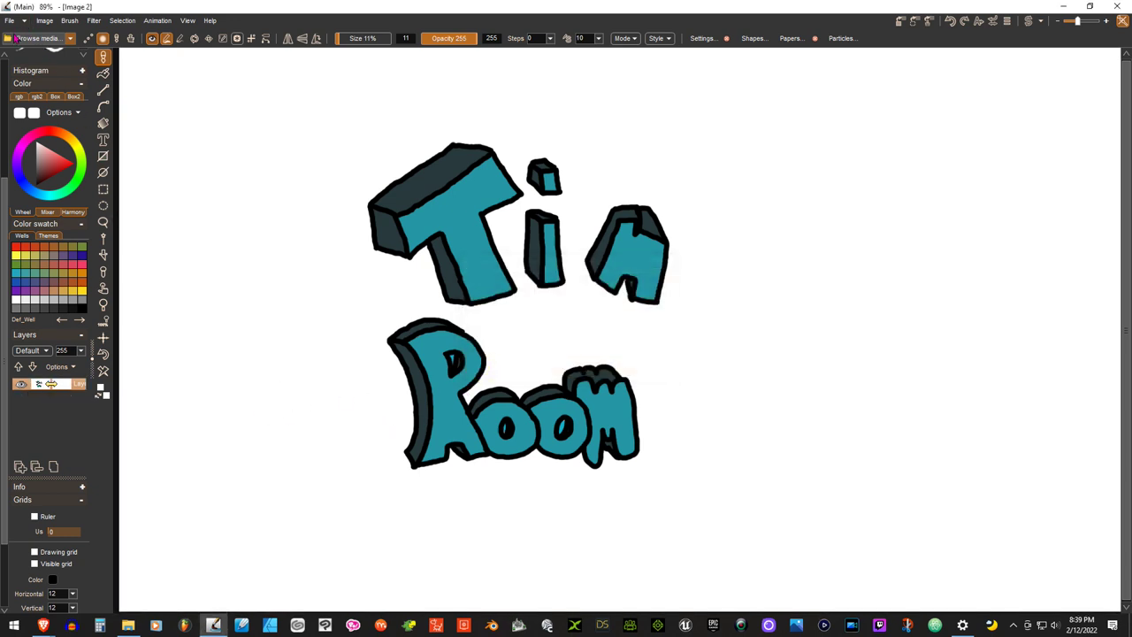
click(12, 25)
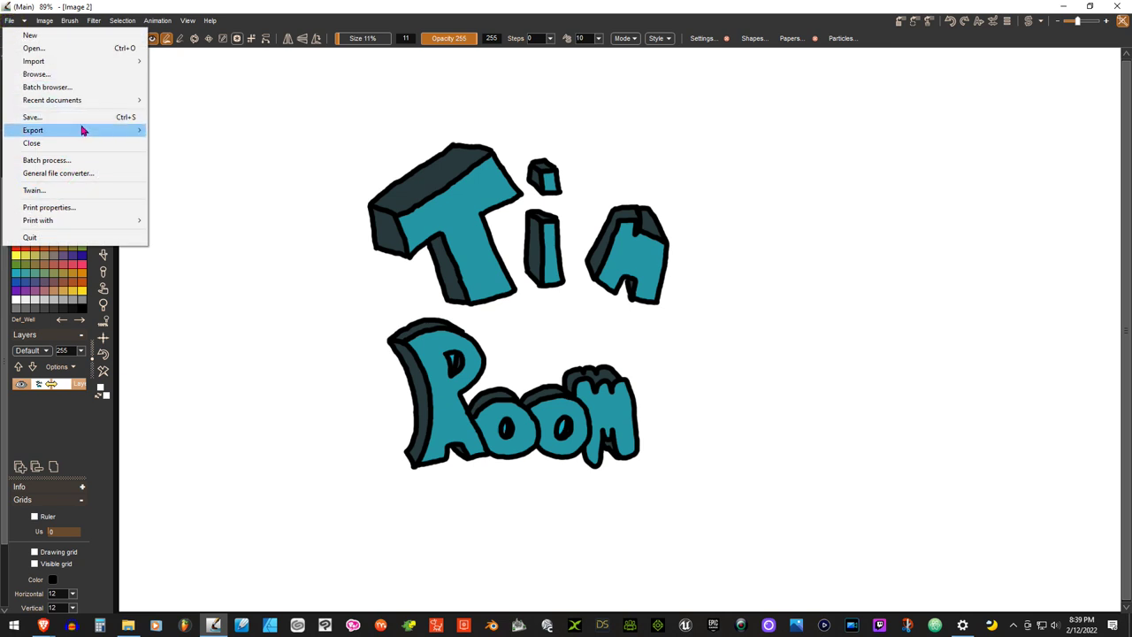
mouse_move(136, 132)
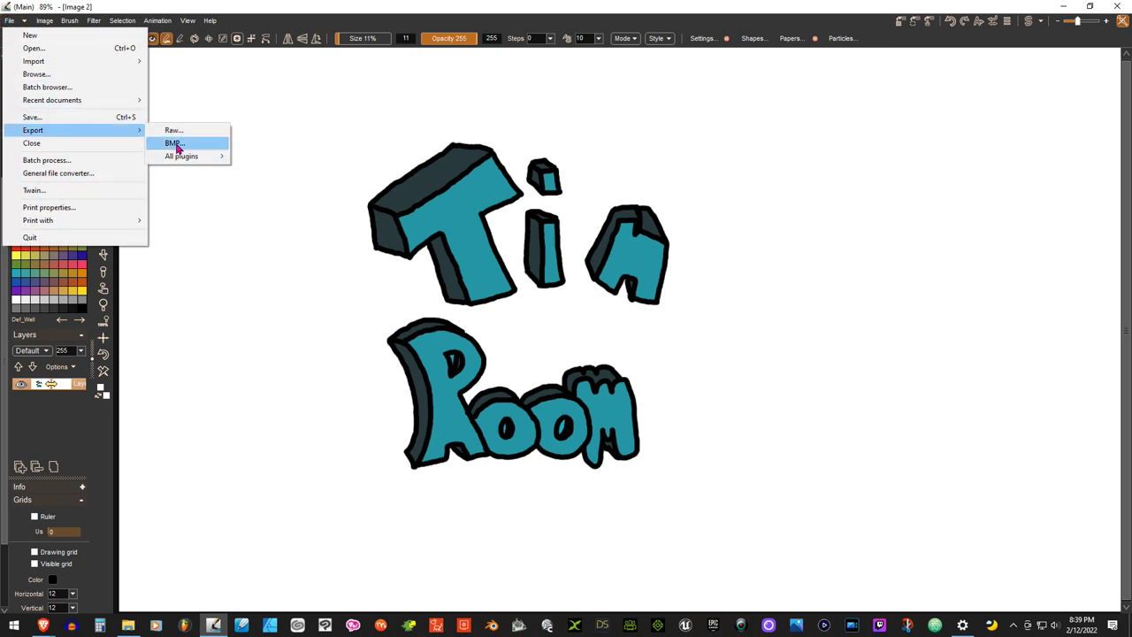
click(174, 146)
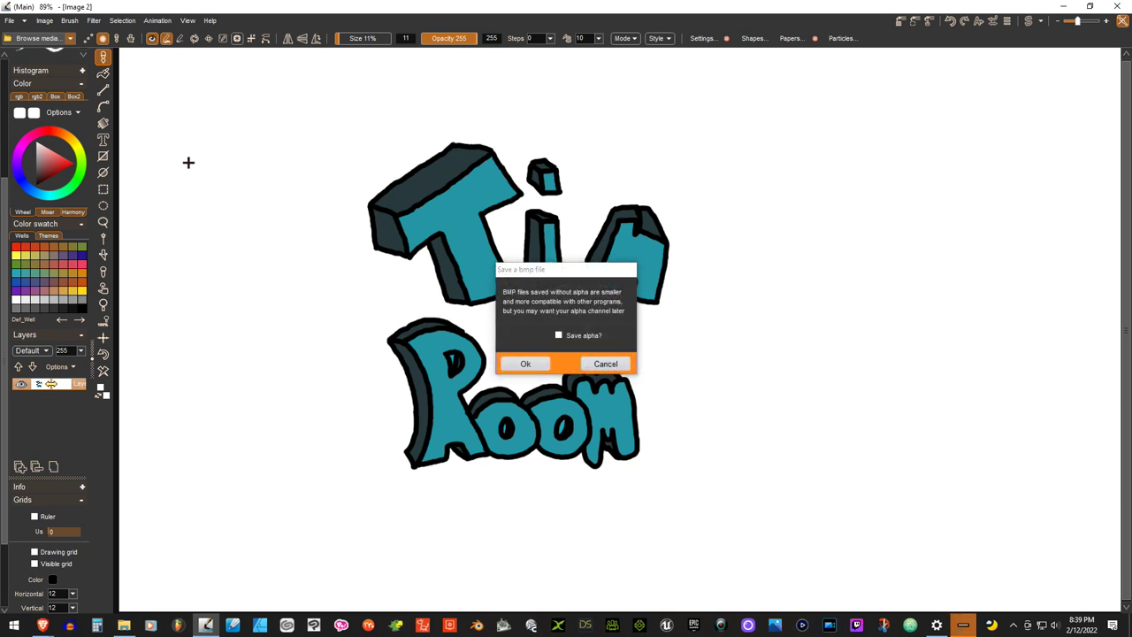
click(523, 364)
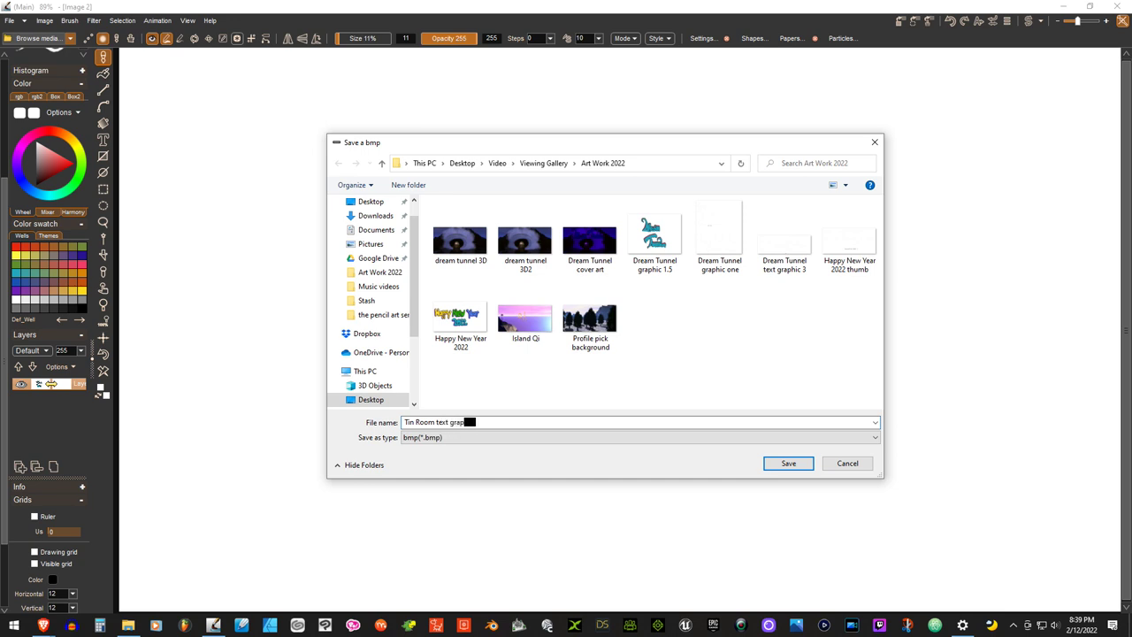
text(ic)
key(Return)
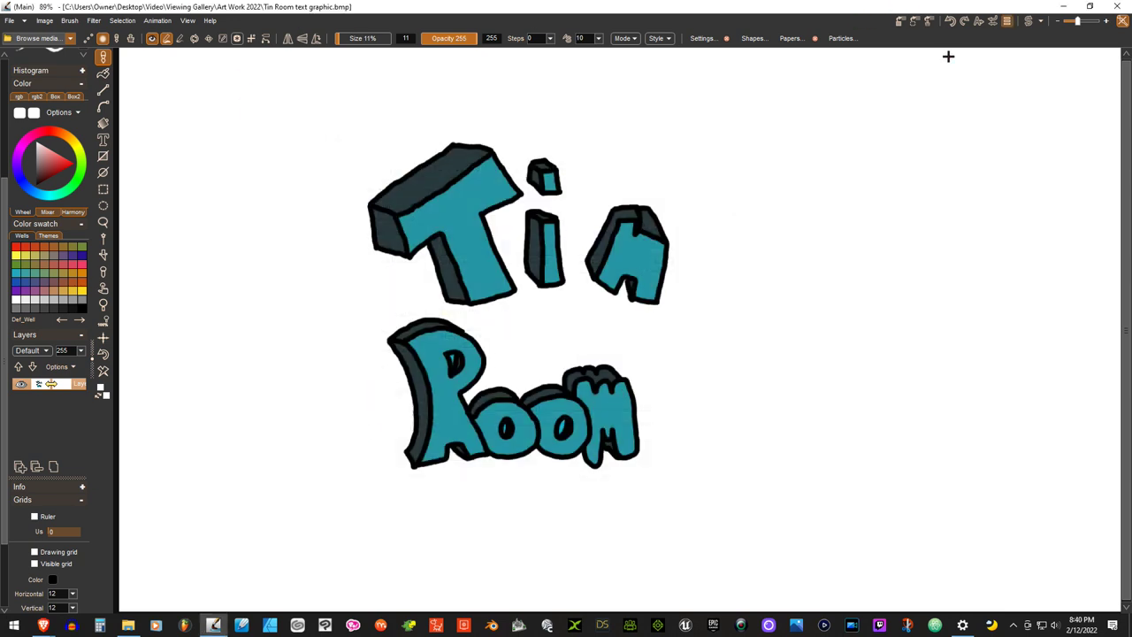
- Capture the whole Tin Room lettering as a custom brush and set the brush size to 68%
click(103, 255)
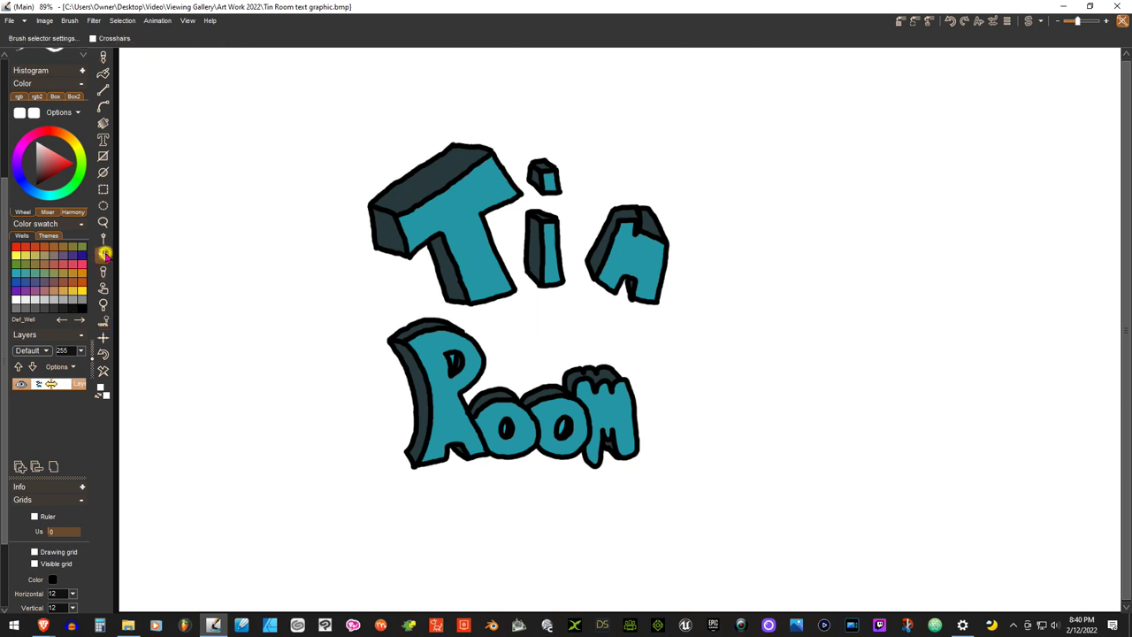
drag(284, 113, 744, 494)
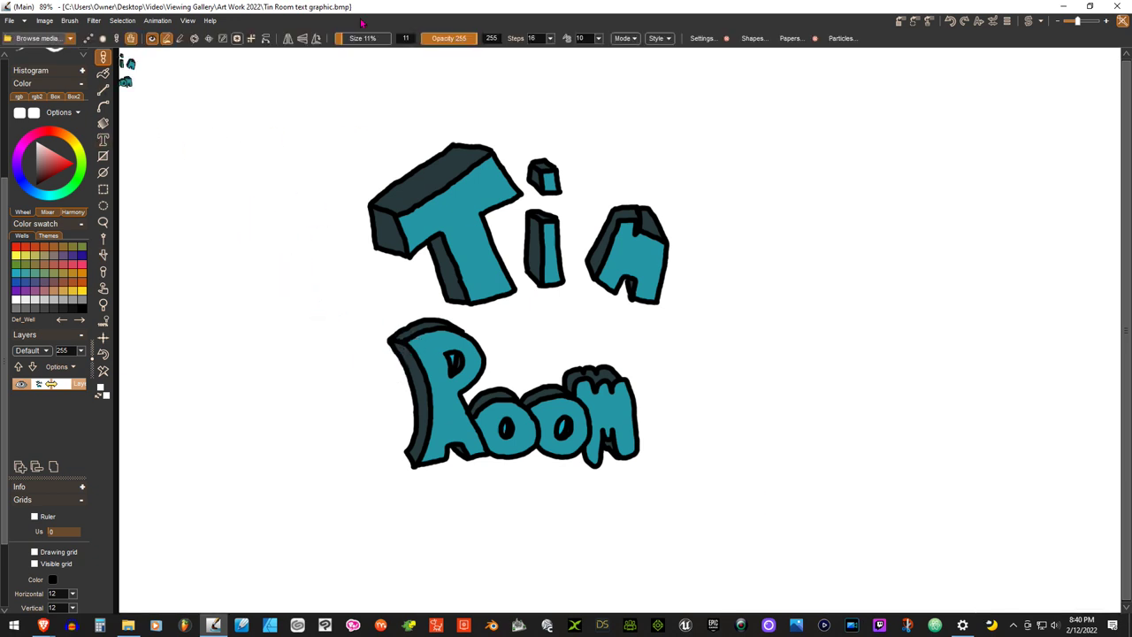
drag(349, 39, 384, 39)
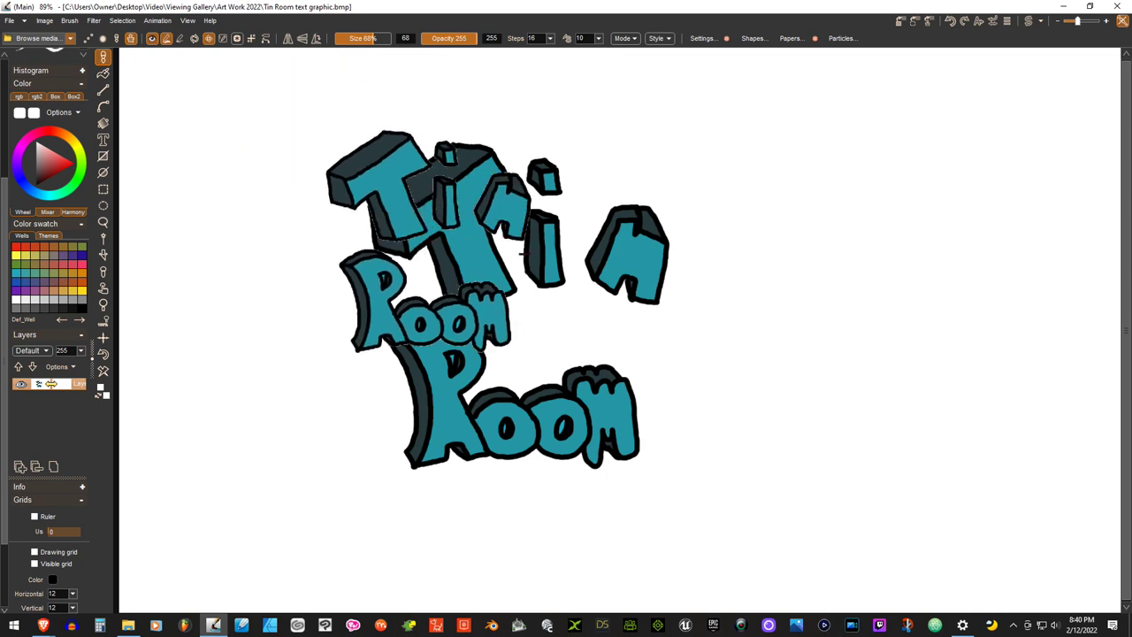
- Key out white from the lettering brush with a wider edge-transparency ramp, and stamp one copy to the right of the original lettering
click(69, 21)
mouse_move(160, 160)
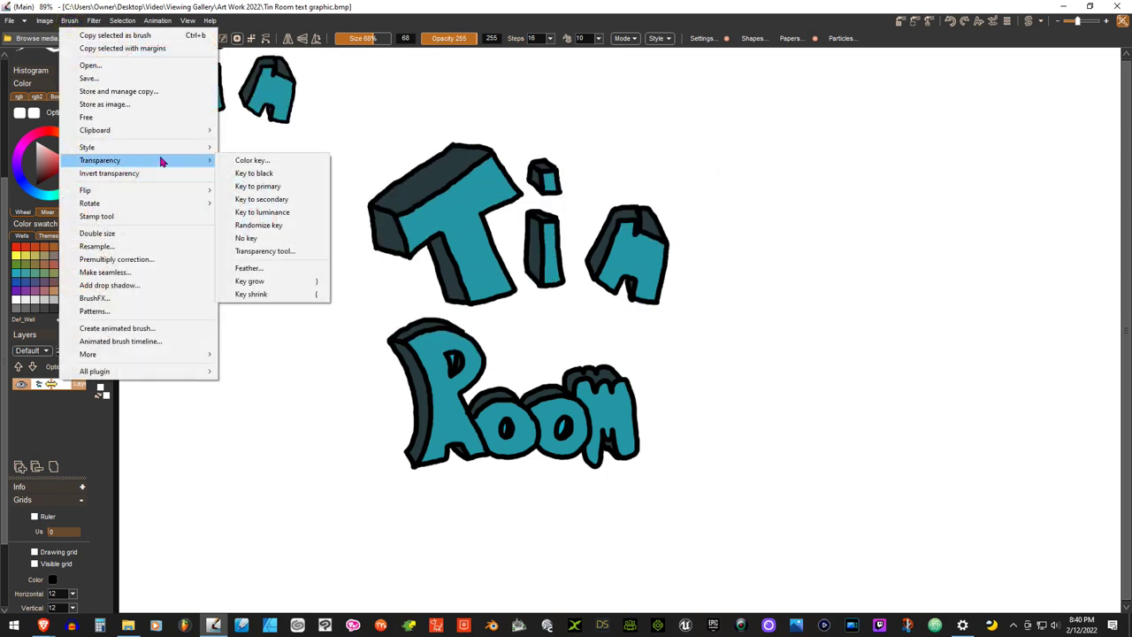
mouse_move(196, 162)
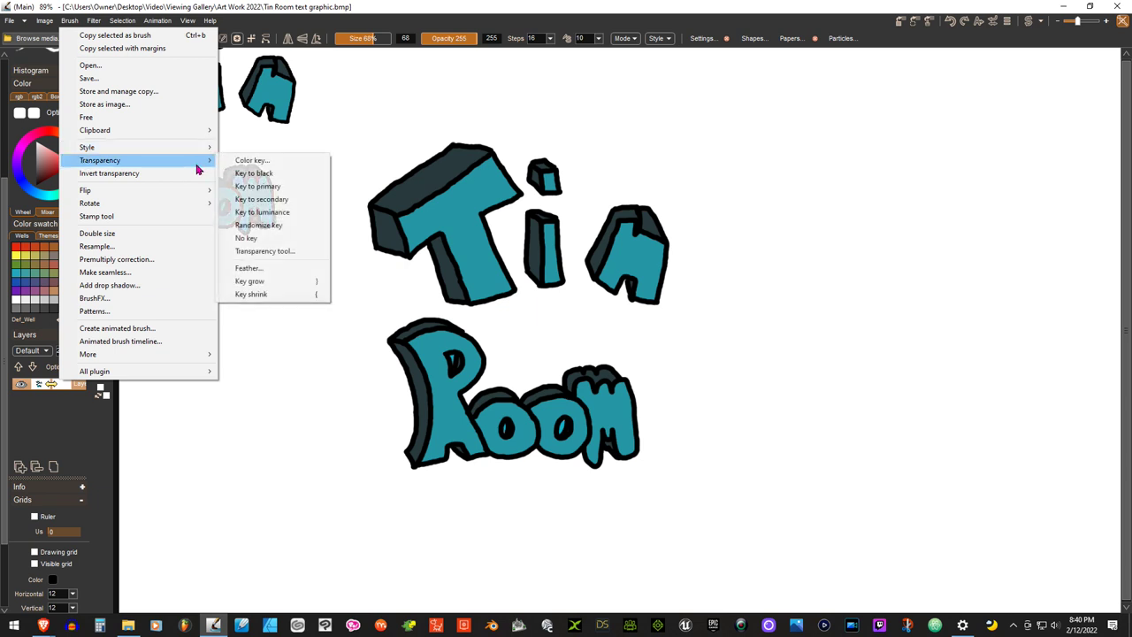
click(237, 161)
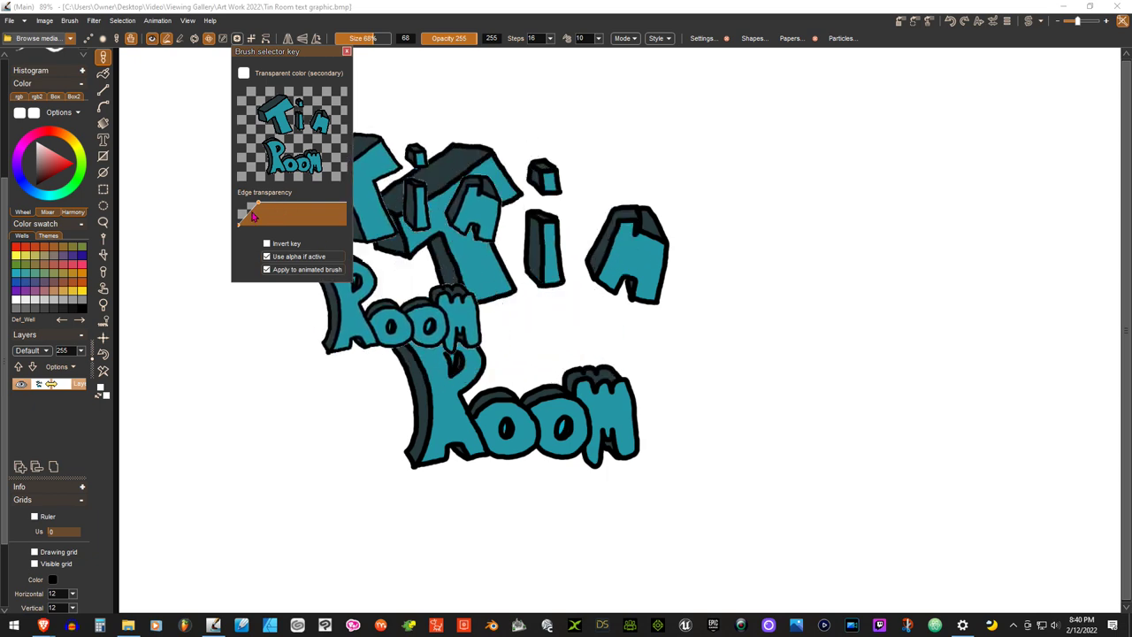
drag(257, 209, 269, 202)
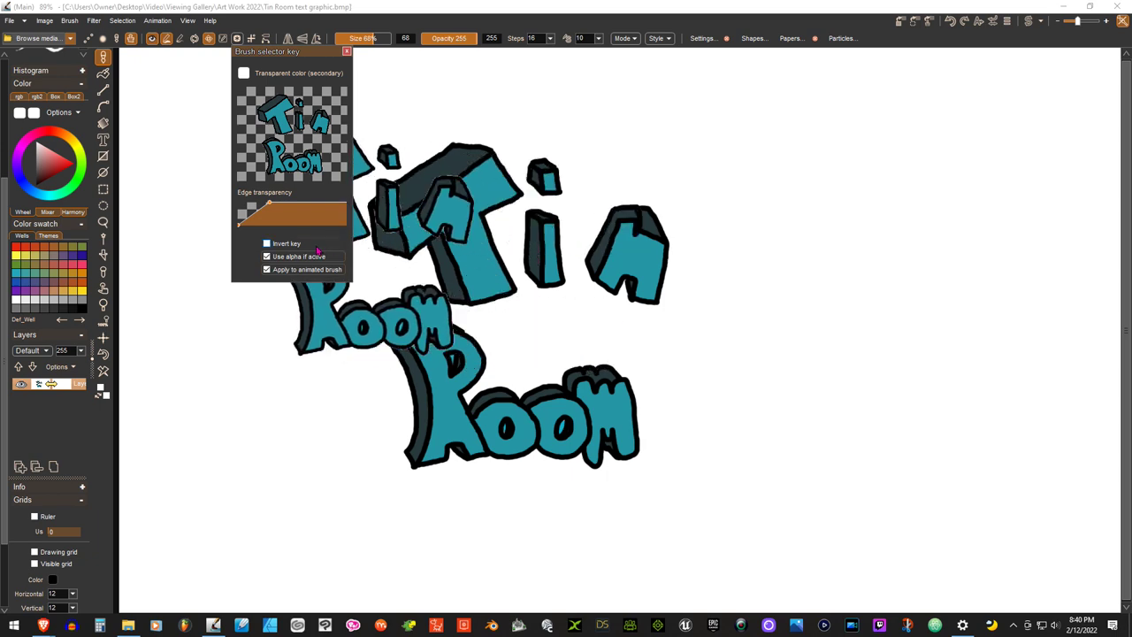
drag(269, 209, 314, 203)
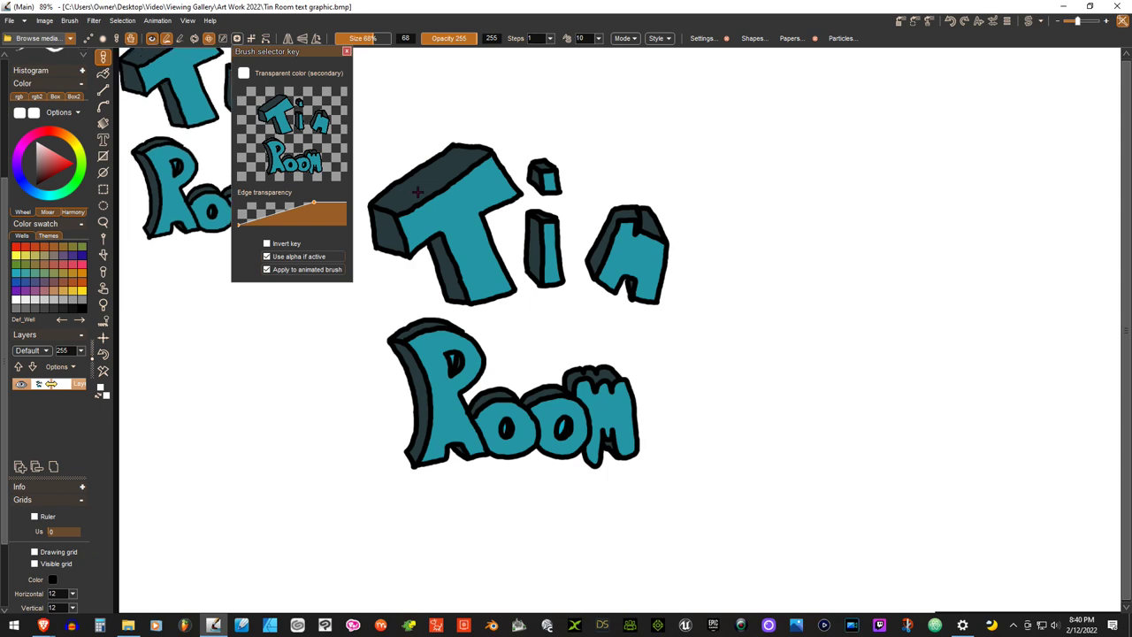
click(883, 262)
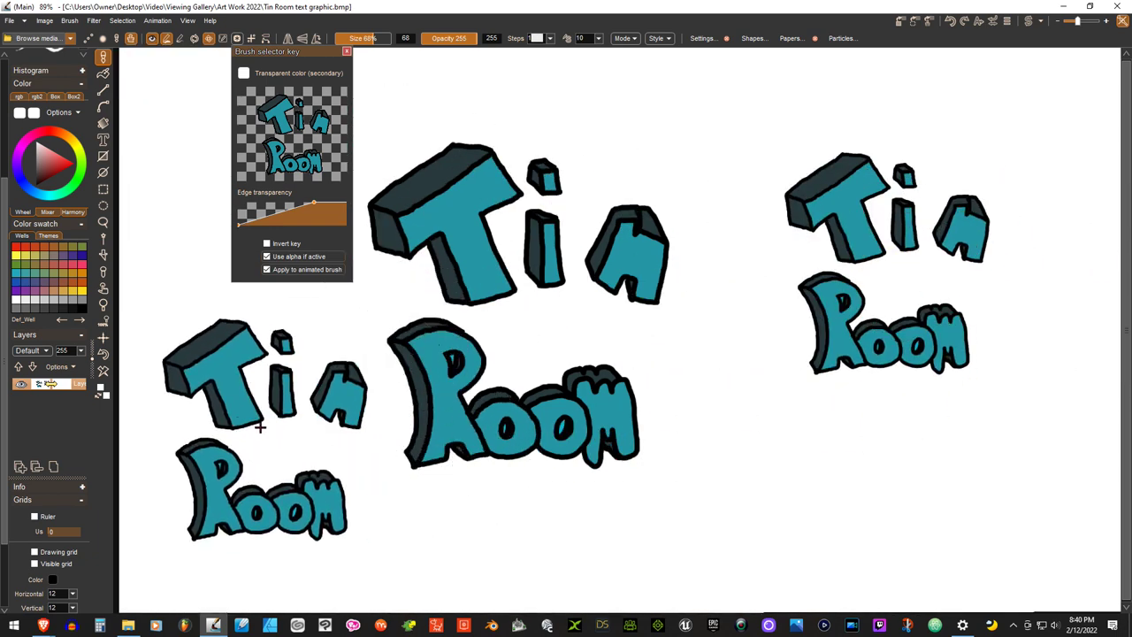
click(346, 52)
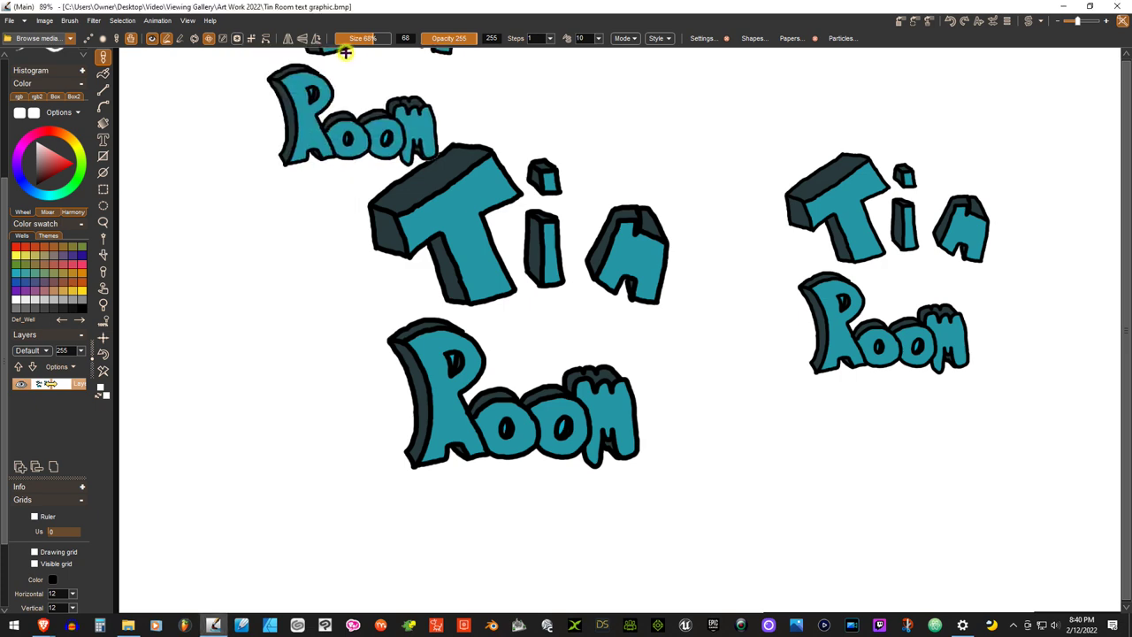
click(457, 379)
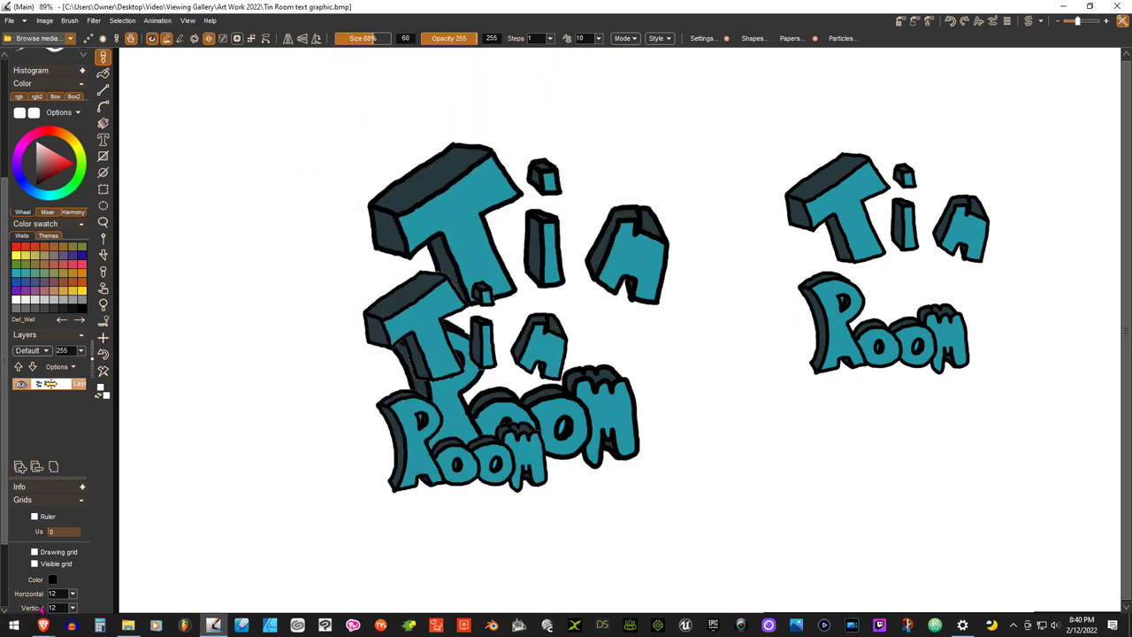
- View the exported Tin Room text graphic.bmp in IrfanView and close the viewer
click(125, 625)
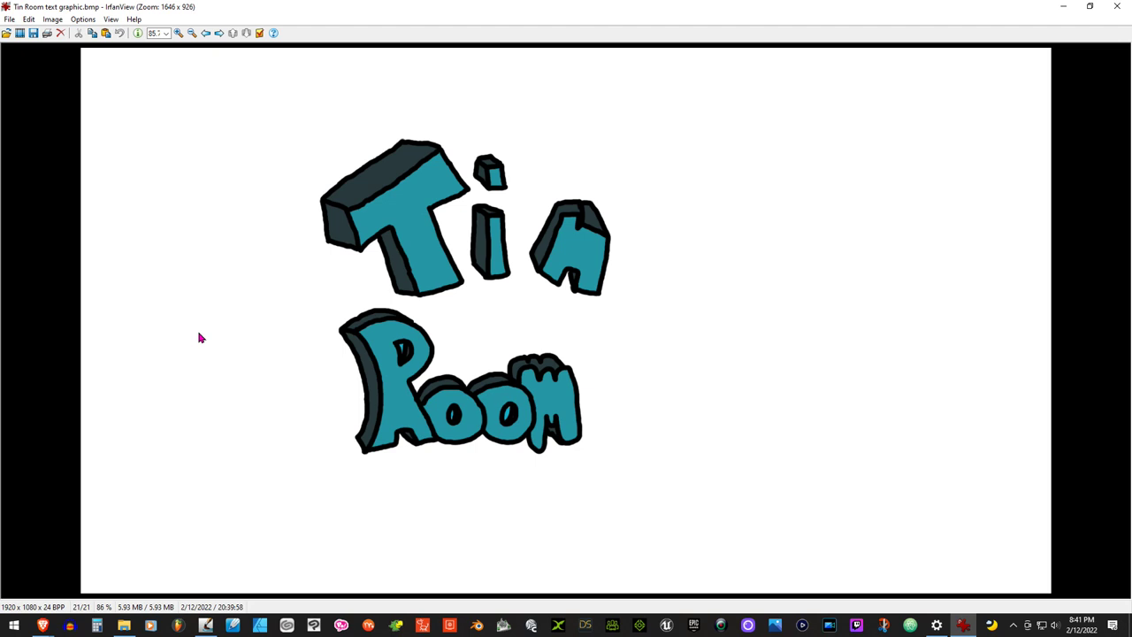
click(1117, 6)
- Stamp another lettering copy below the smaller one and paint a long downward trail of copies to the left of the original lettering
click(801, 489)
drag(245, 220, 255, 362)
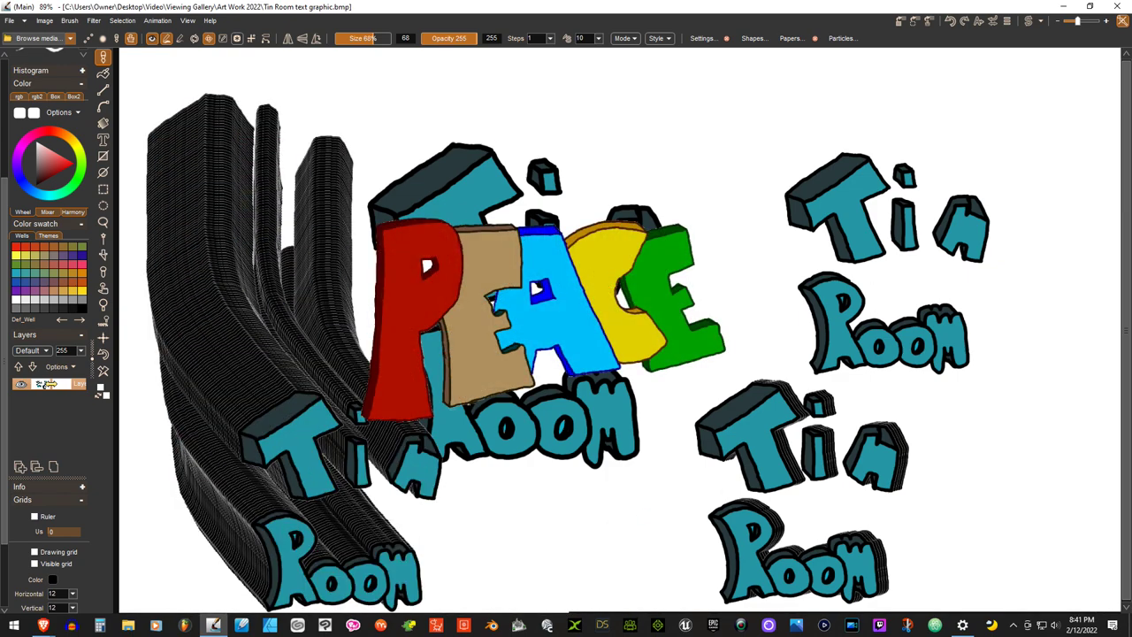